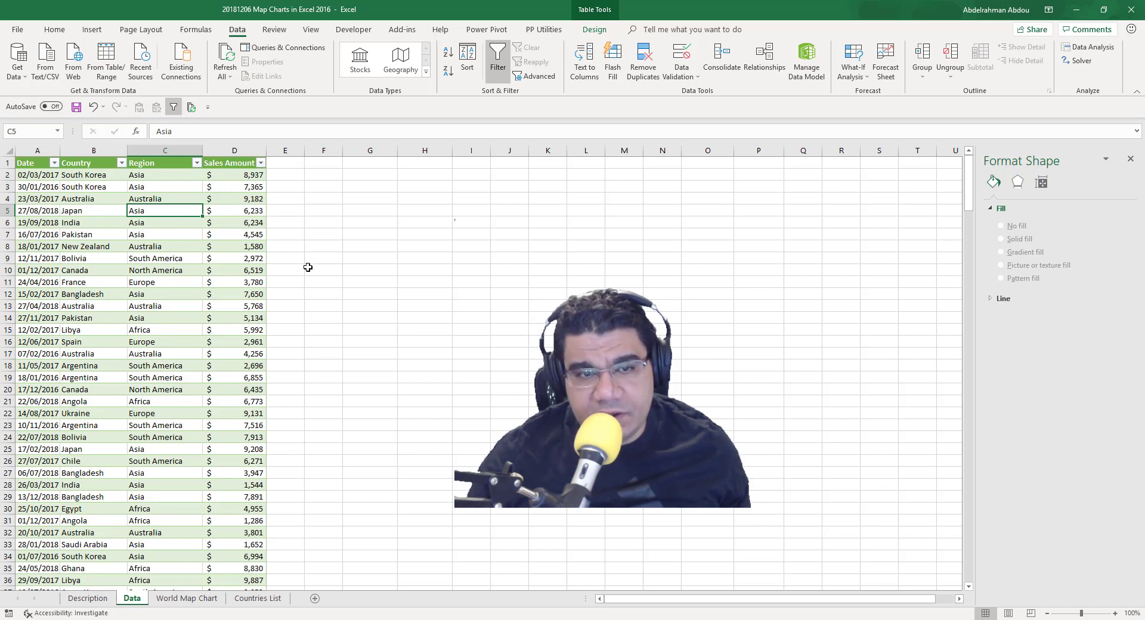
# Step: Examine the Date, Country, Region and Sales Amount columns of the sales table on the Data sheet
pyautogui.click(33, 197)
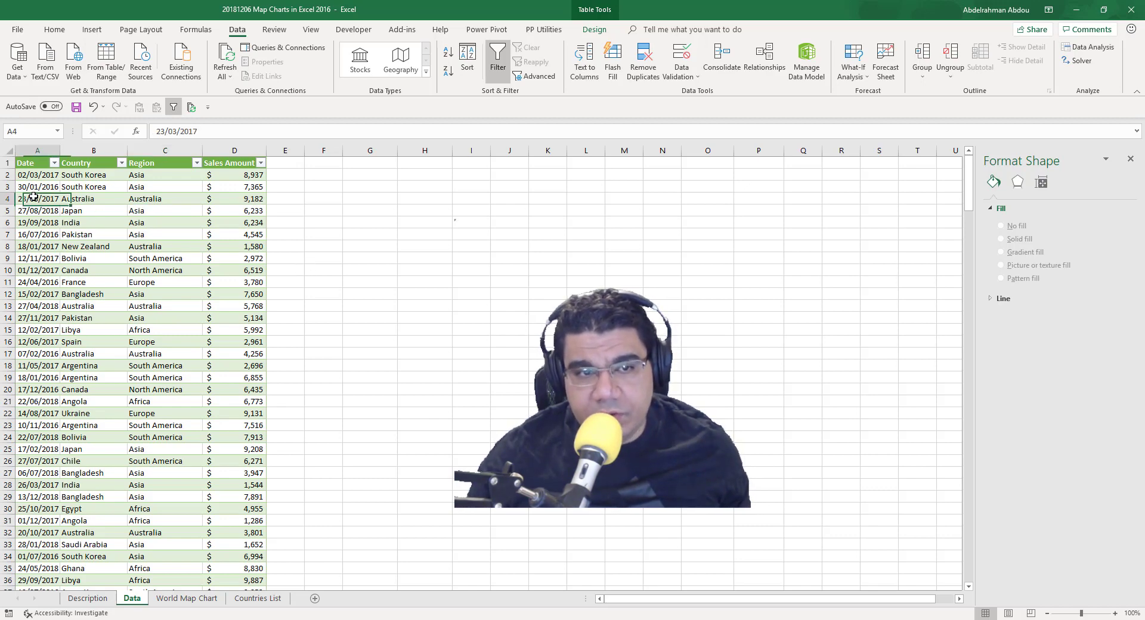
pyautogui.press('Right')
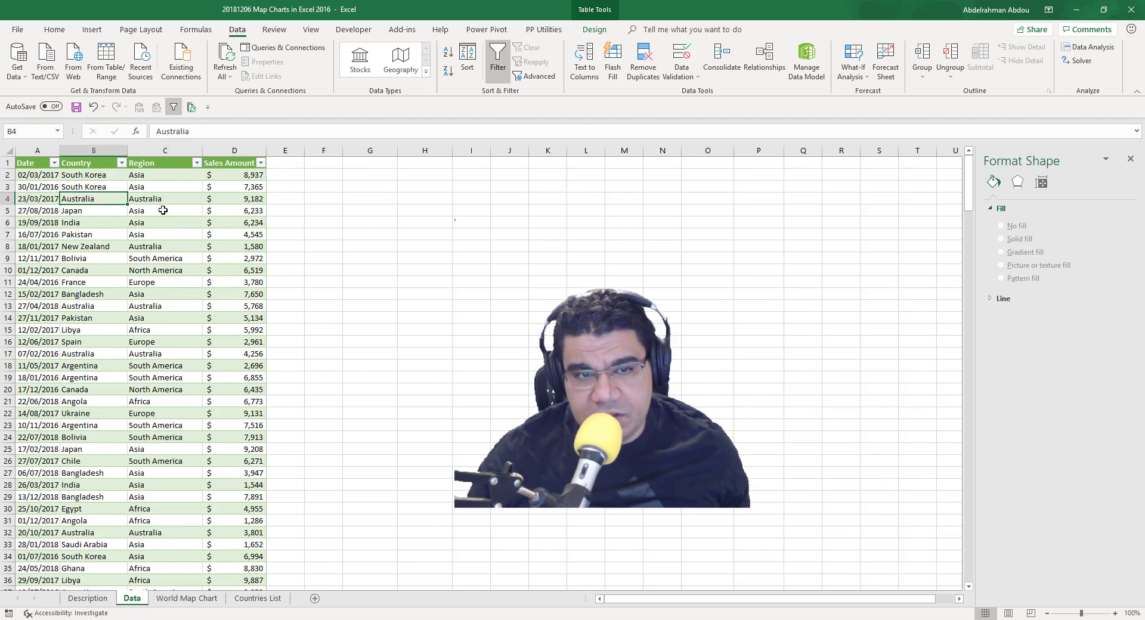
pyautogui.press('Right')
pyautogui.press('Right')
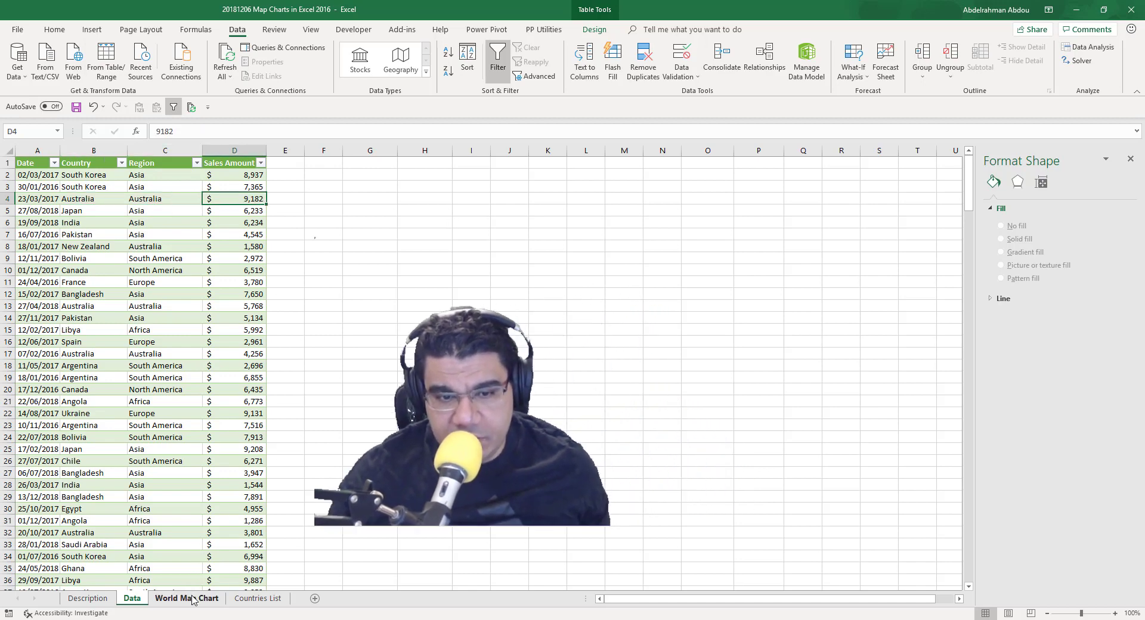
# Step: On the World Map Chart sheet, filter the sales map by region to Africa and then to Asia
pyautogui.click(192, 599)
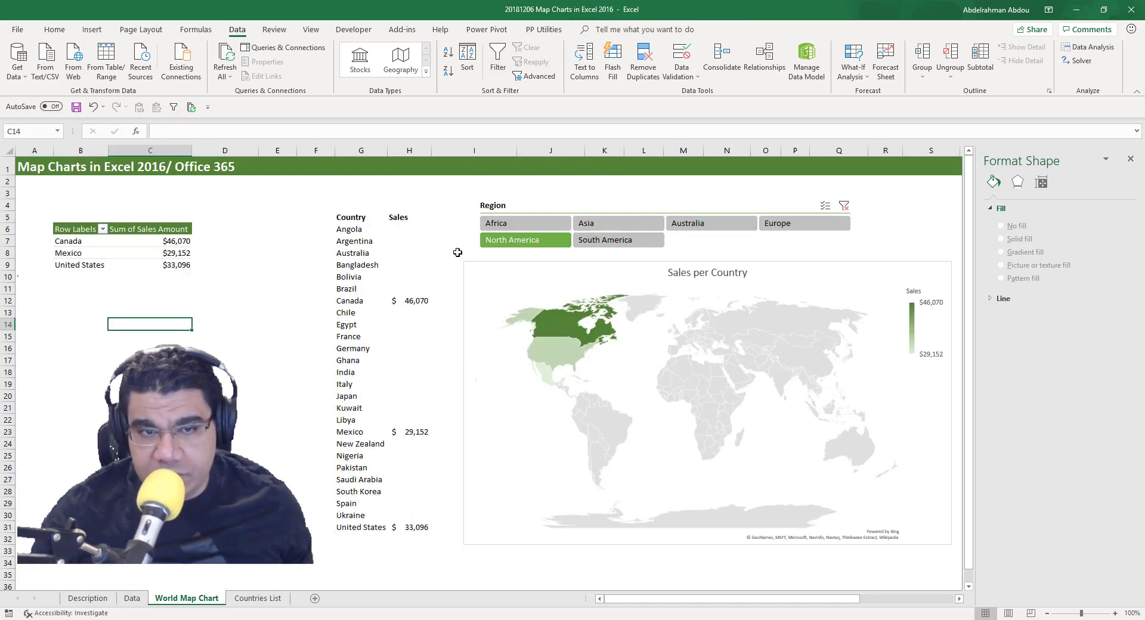
pyautogui.click(544, 230)
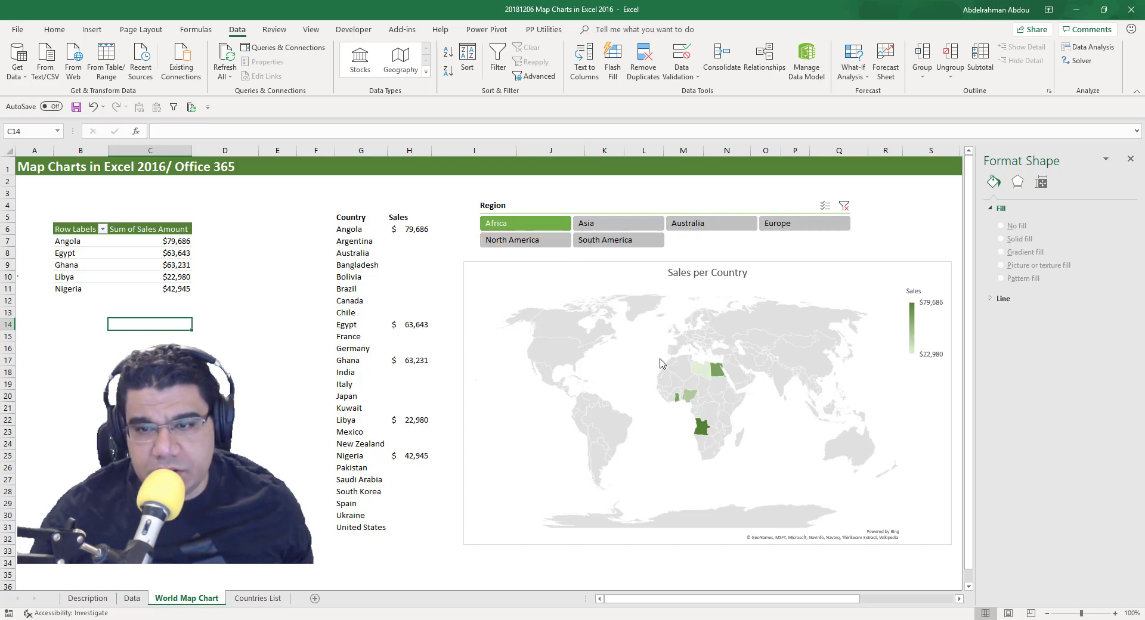
pyautogui.click(622, 231)
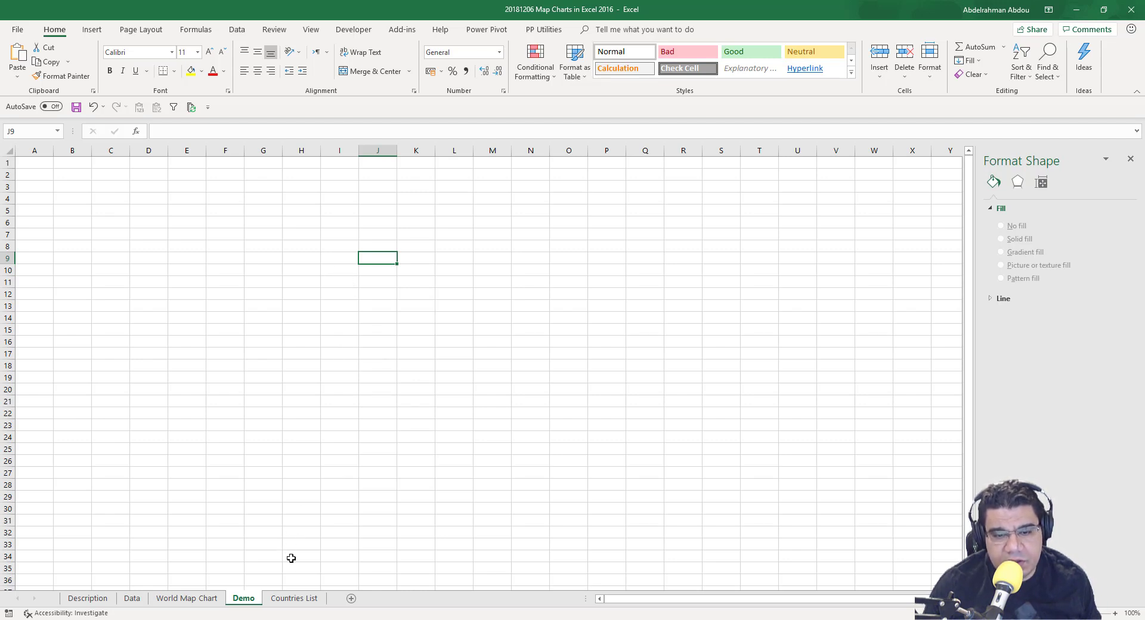
# Step: Examine the existing pivot table of country names on the Countries List sheet
pyautogui.click(299, 599)
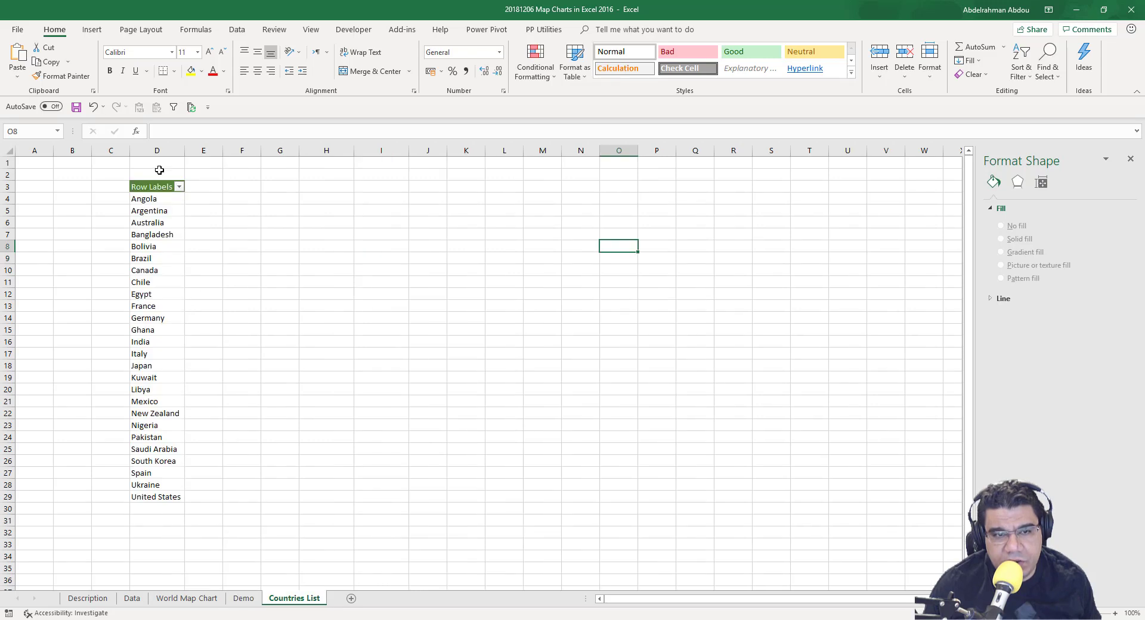
pyautogui.click(157, 269)
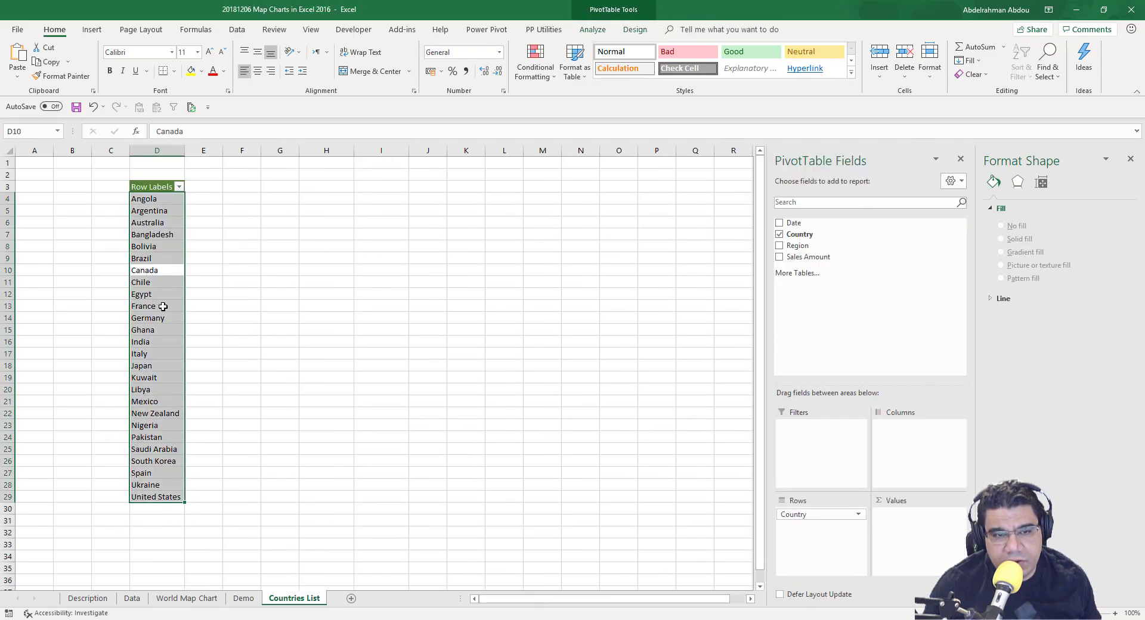
pyautogui.click(163, 286)
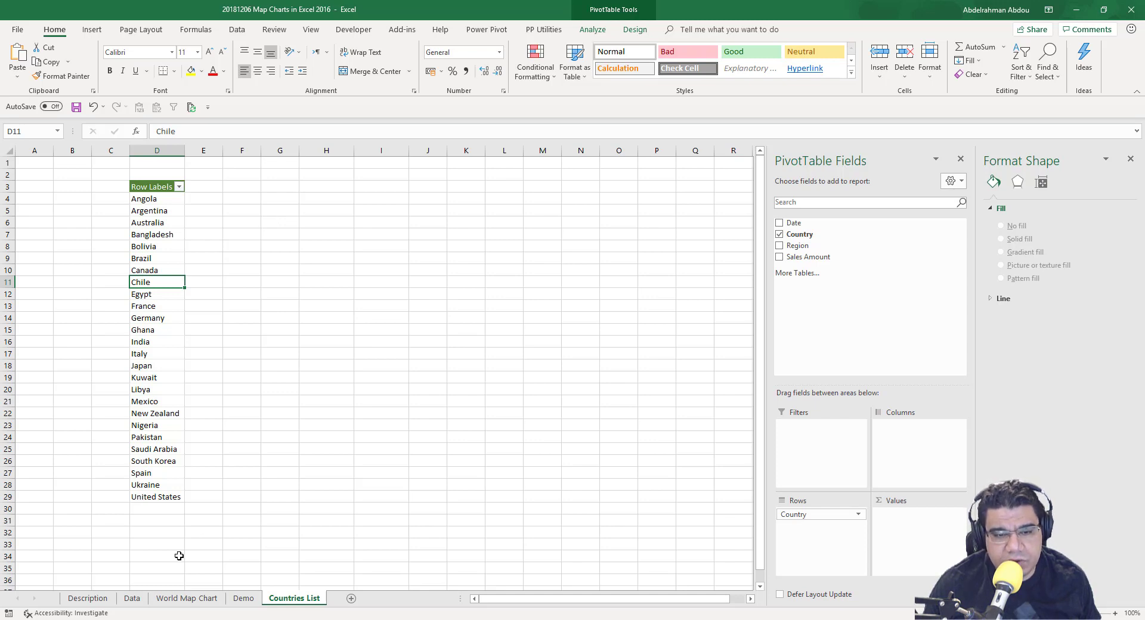
# Step: Create a pivot table from the sales table on the Data sheet, placed at cell H3 of the Countries List sheet
pyautogui.click(132, 598)
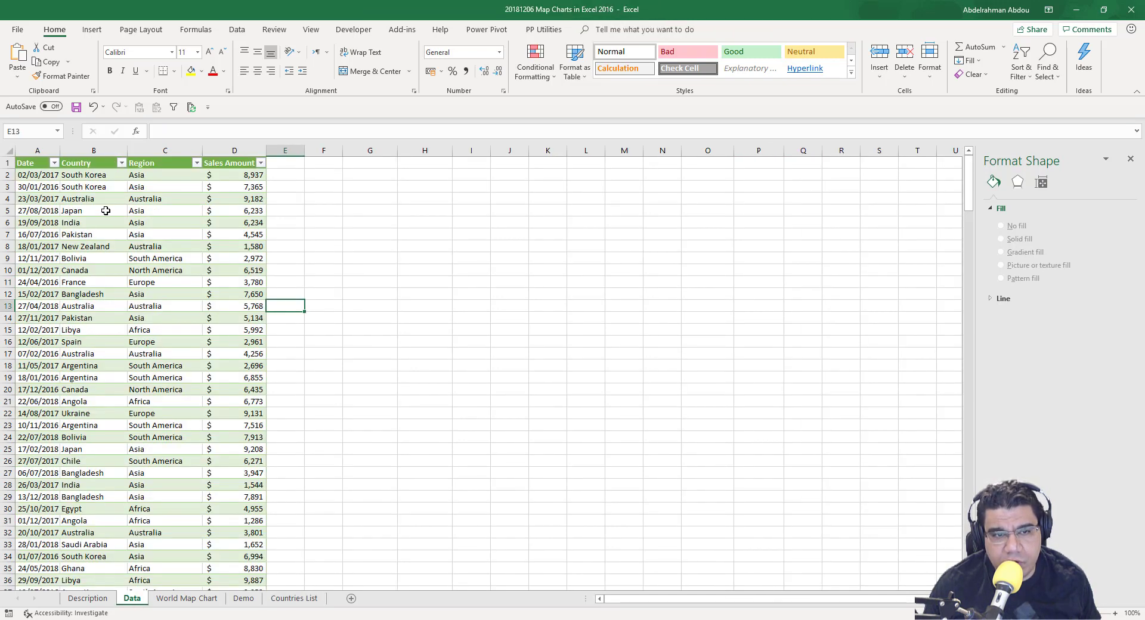
pyautogui.click(86, 211)
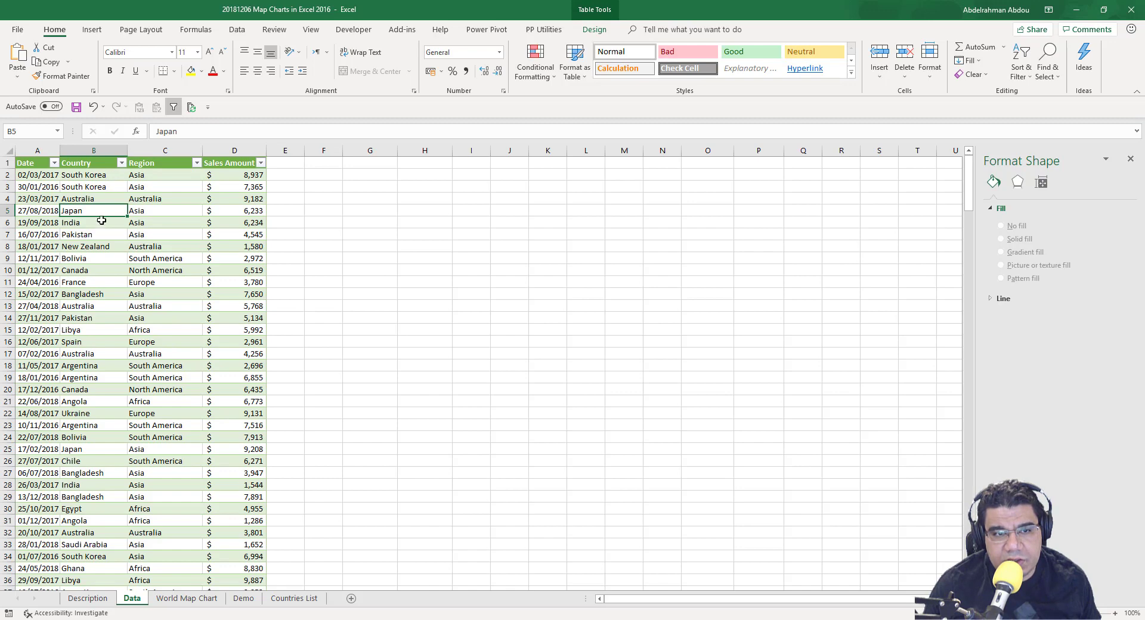
pyautogui.click(93, 30)
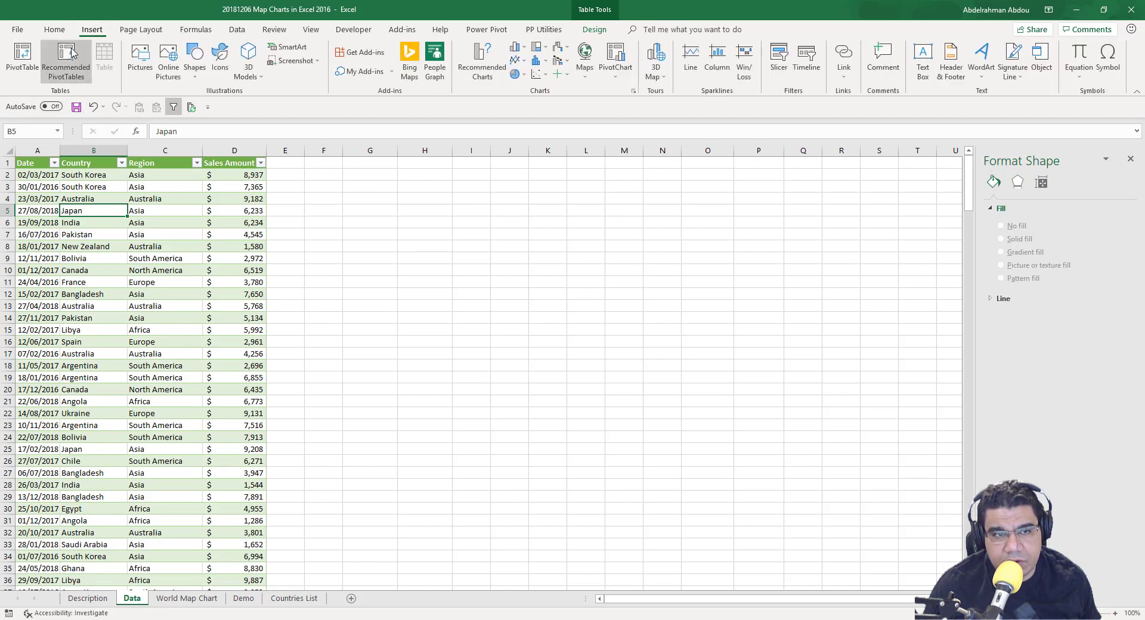
pyautogui.click(22, 60)
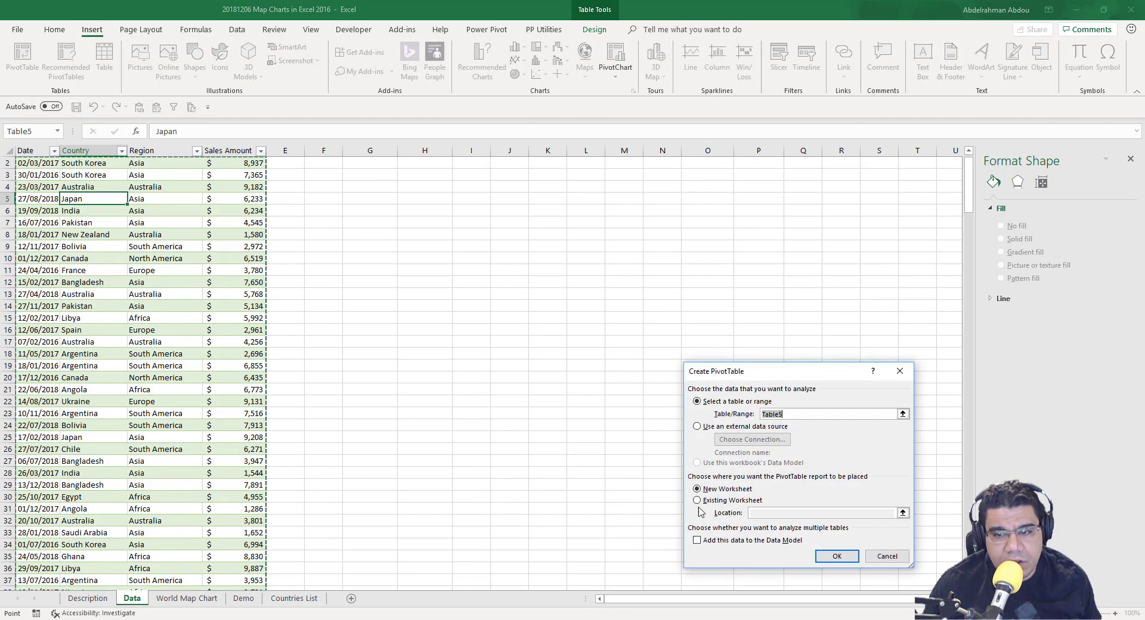
pyautogui.click(730, 500)
pyautogui.click(902, 513)
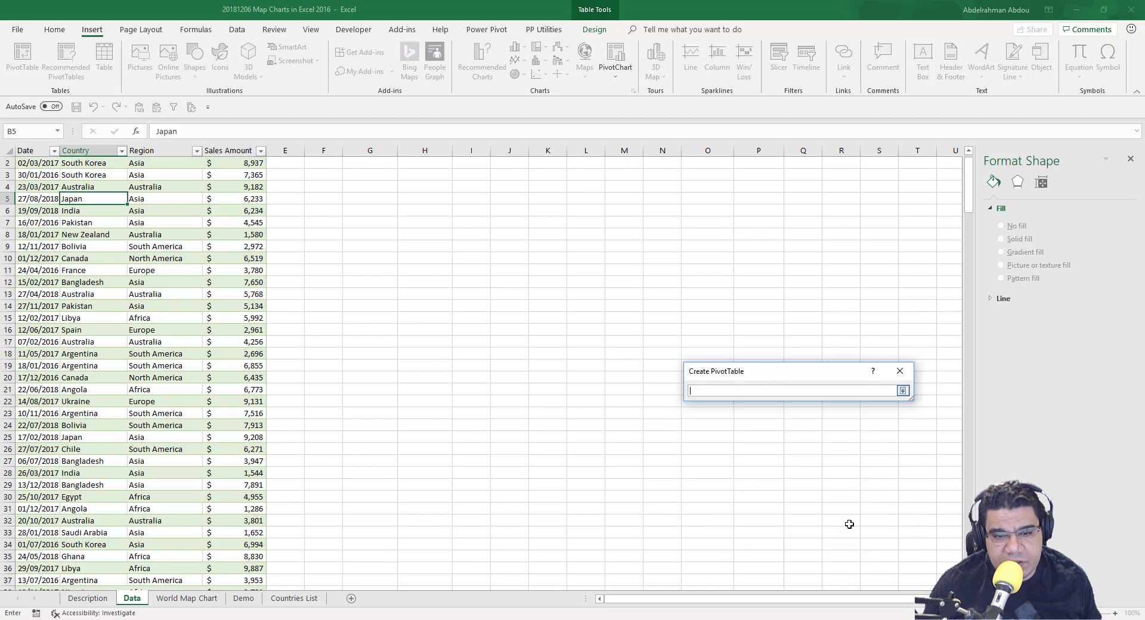
pyautogui.click(294, 598)
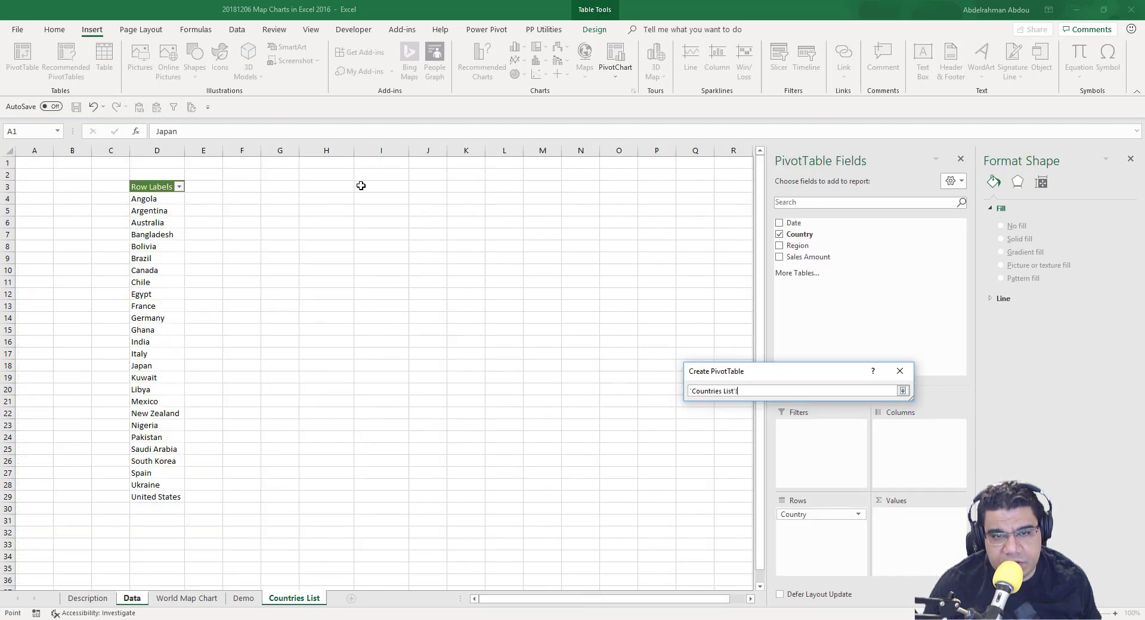
pyautogui.click(361, 185)
pyautogui.click(325, 186)
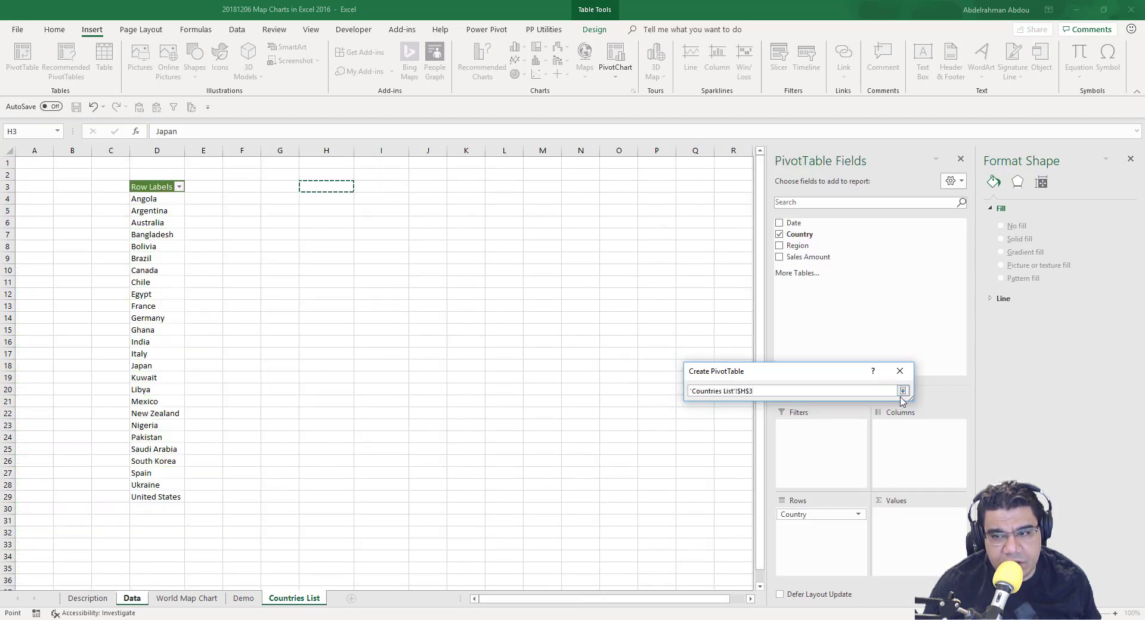
pyautogui.click(902, 391)
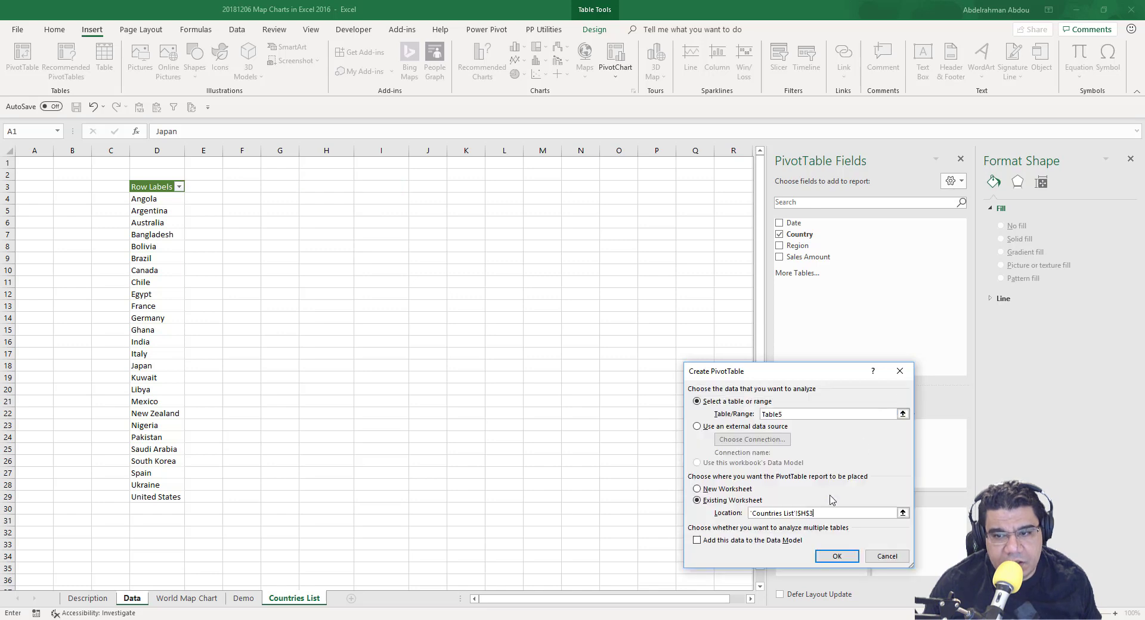
pyautogui.click(838, 557)
# Step: Add the Country field to the rows of the new pivot table and check the listed countries
pyautogui.moveTo(799, 234); pyautogui.dragTo(820, 536)
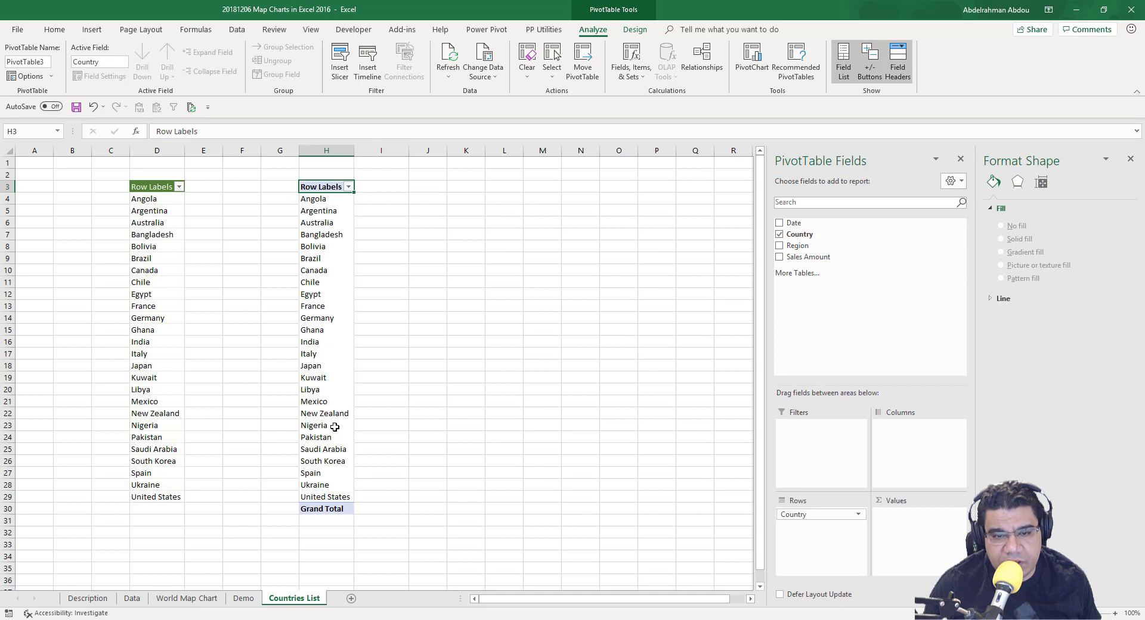
pyautogui.click(322, 251)
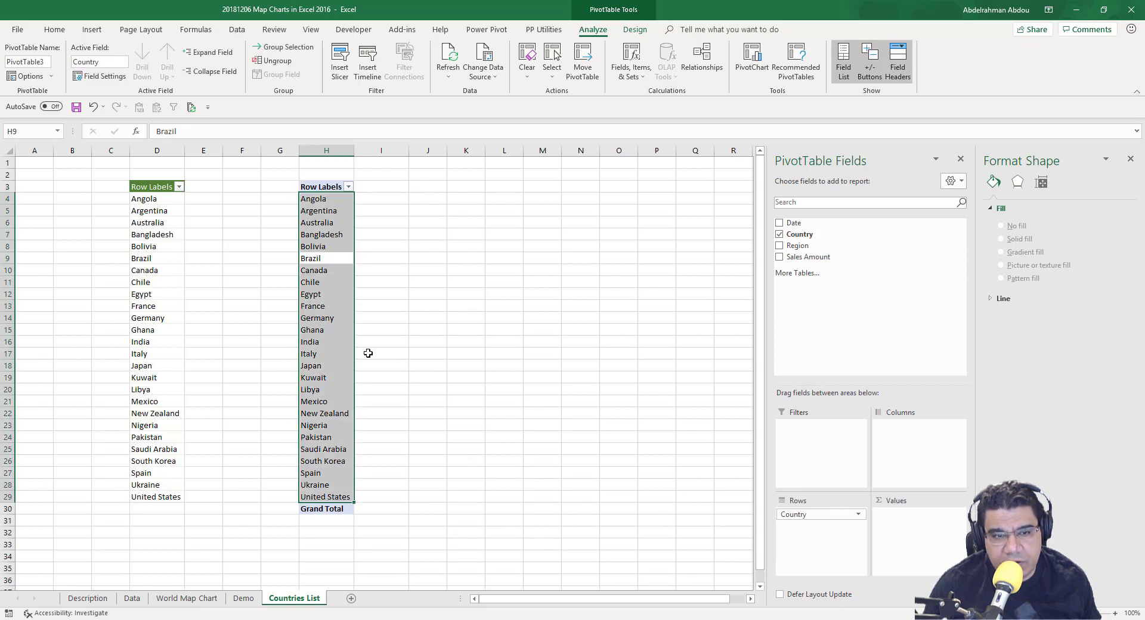
pyautogui.click(331, 232)
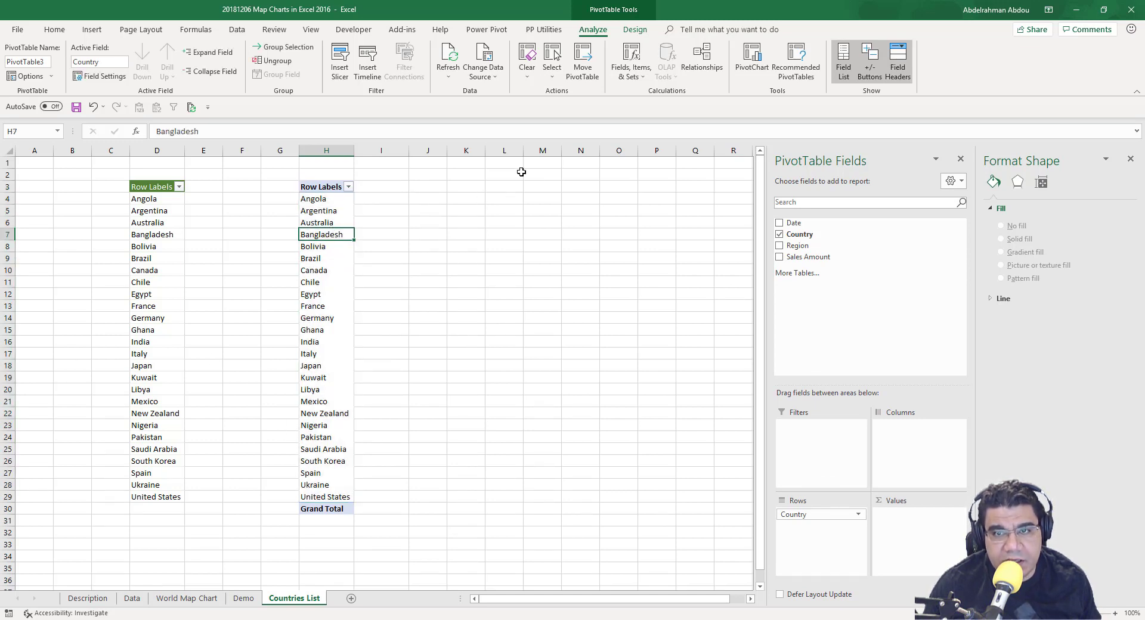
# Step: Turn off grand totals for rows and columns in the pivot table at H3
pyautogui.click(647, 29)
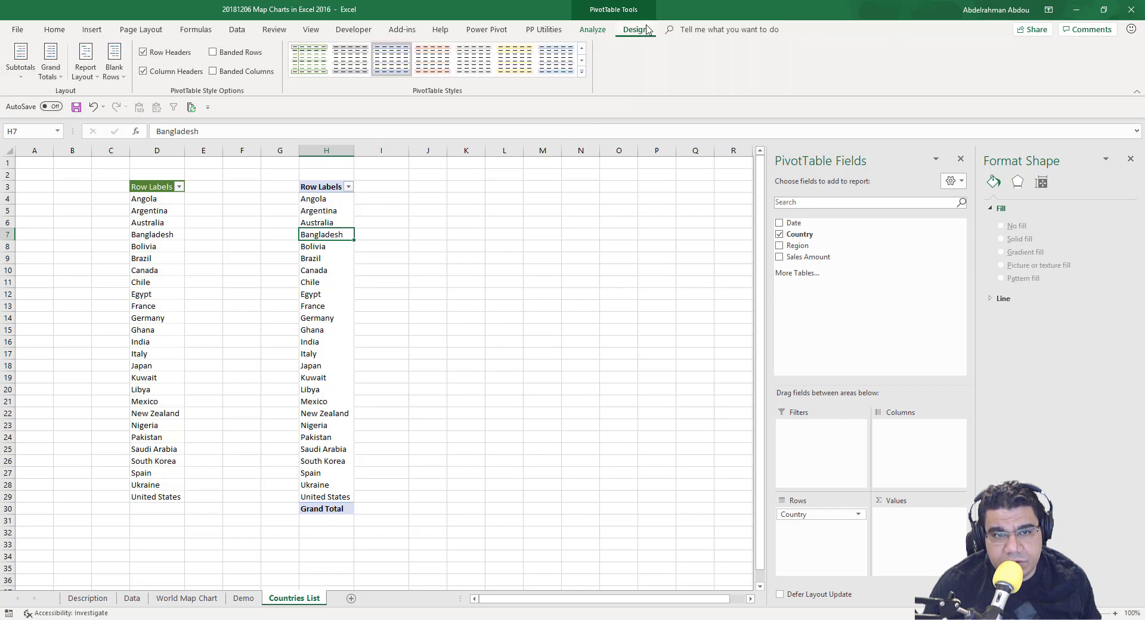
pyautogui.click(50, 65)
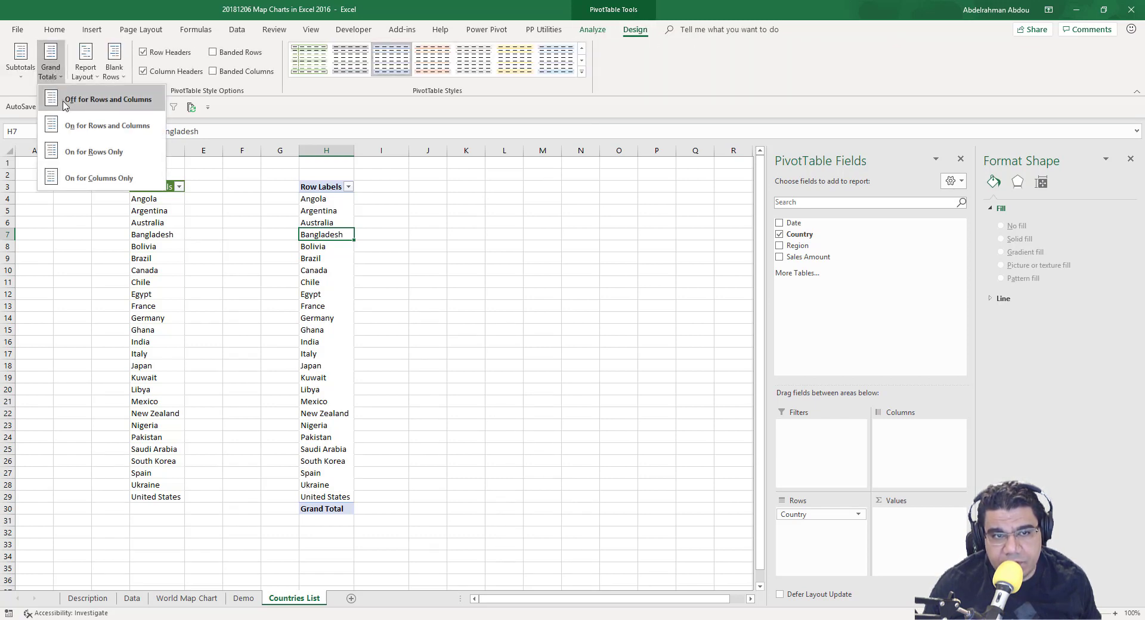
pyautogui.click(66, 106)
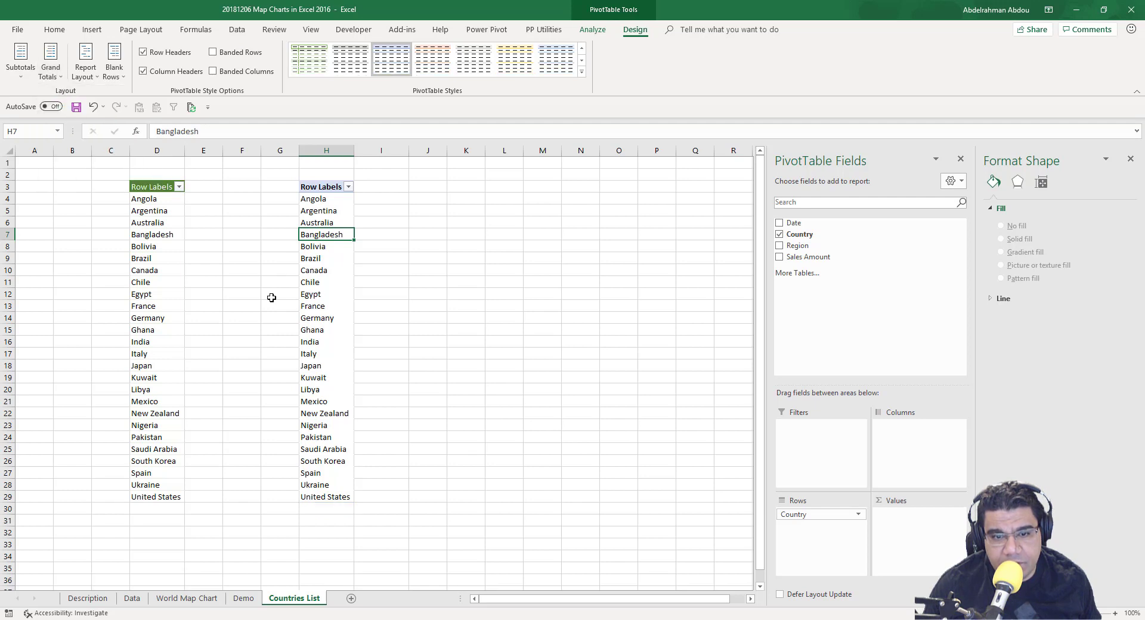
pyautogui.click(327, 491)
pyautogui.click(323, 518)
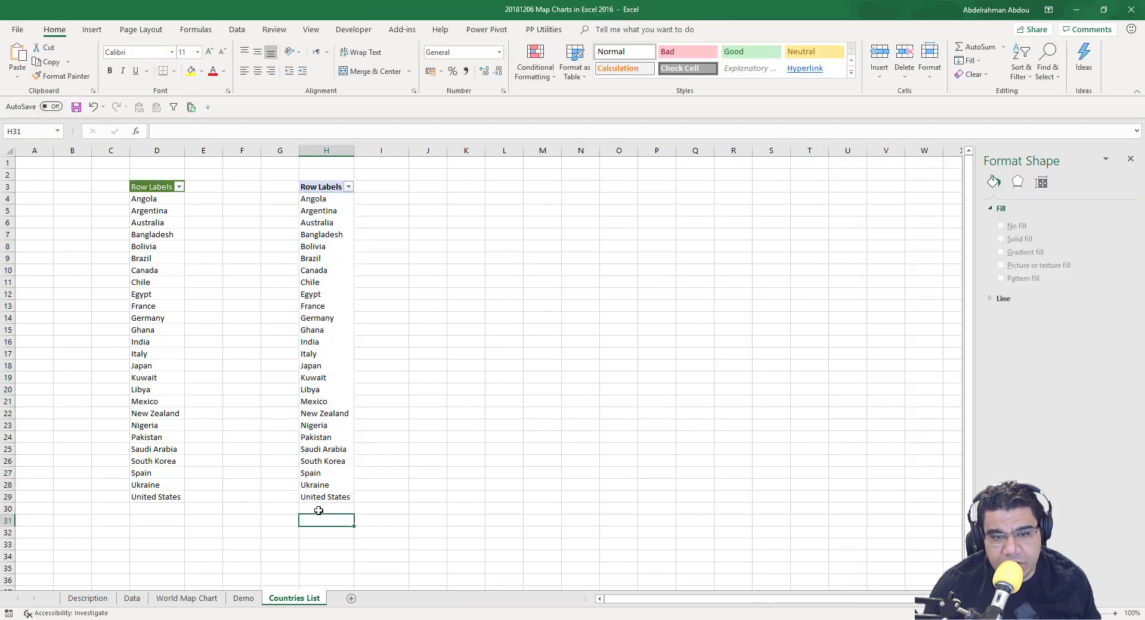
pyautogui.click(325, 452)
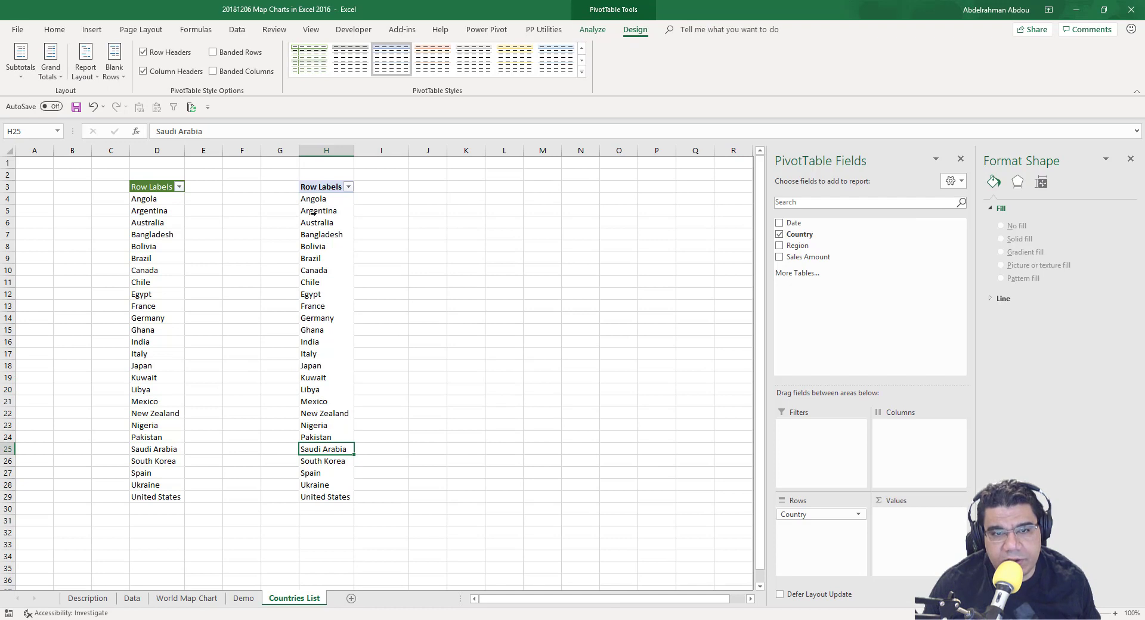
# Step: Clear all contents and formatting of the pivot table in H3:H29 on the Countries List sheet
pyautogui.click(336, 188)
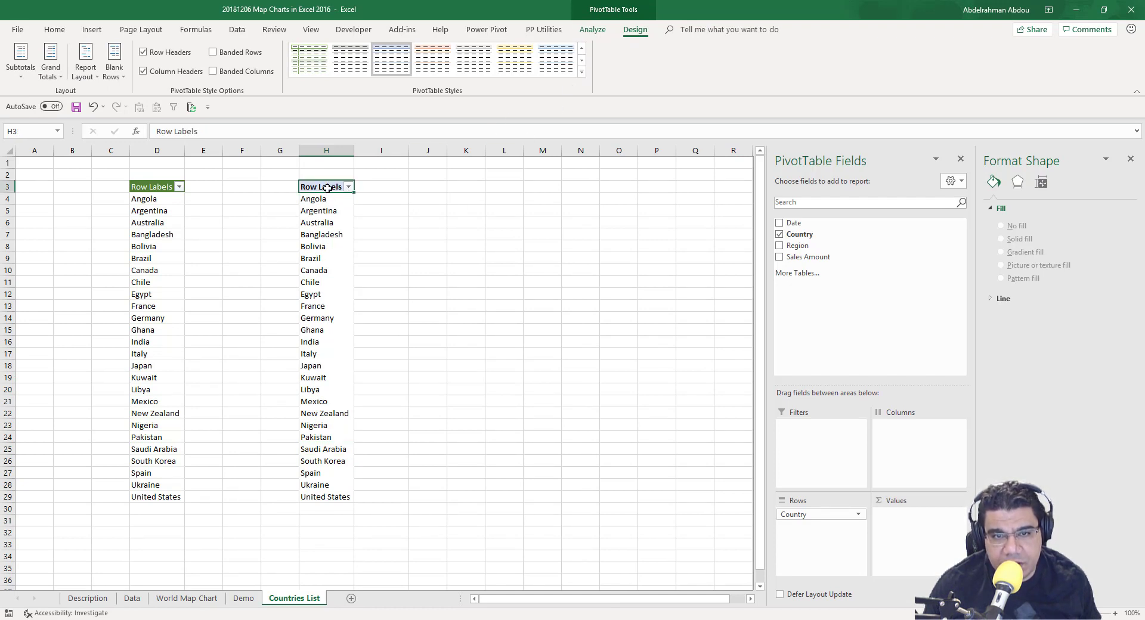
pyautogui.moveTo(327, 188); pyautogui.dragTo(325, 498)
pyautogui.click(55, 30)
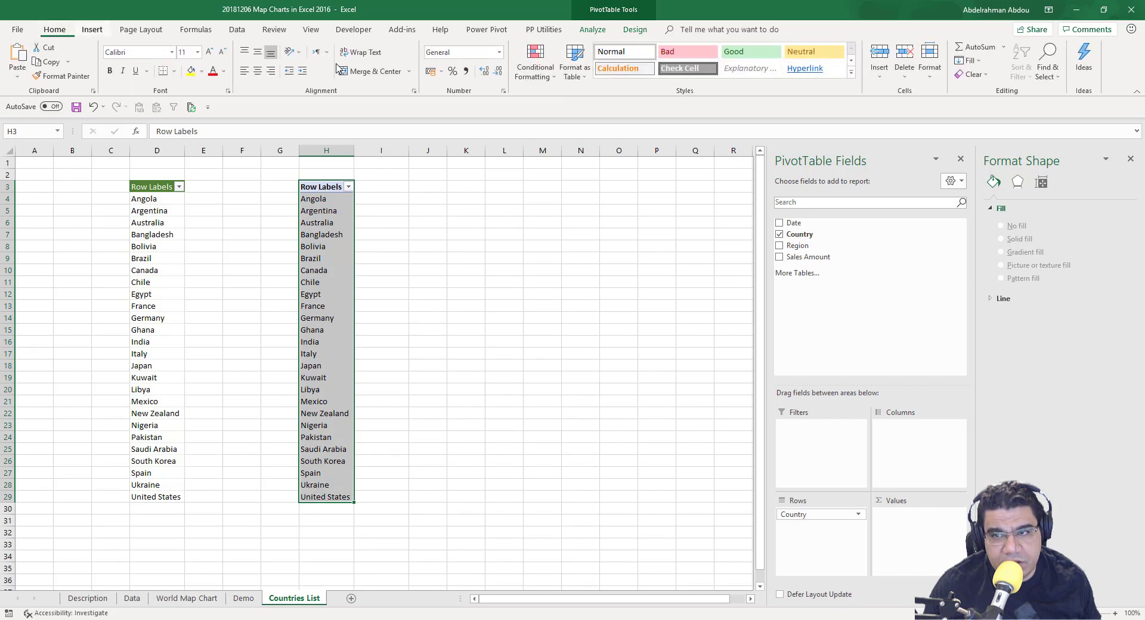
pyautogui.click(972, 74)
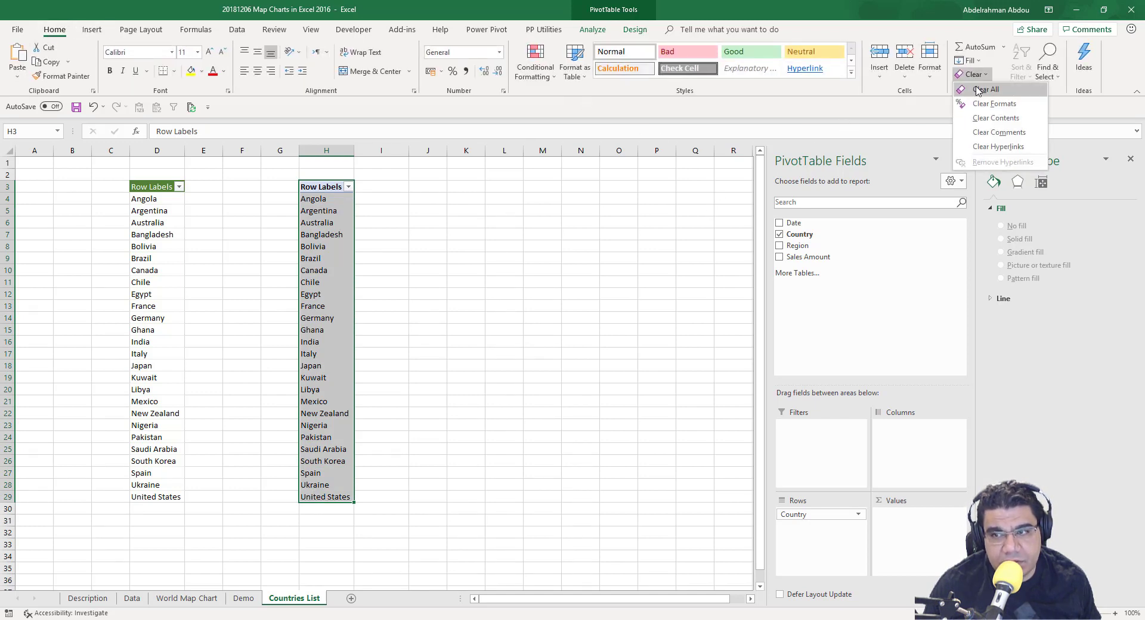
pyautogui.click(977, 90)
pyautogui.click(381, 211)
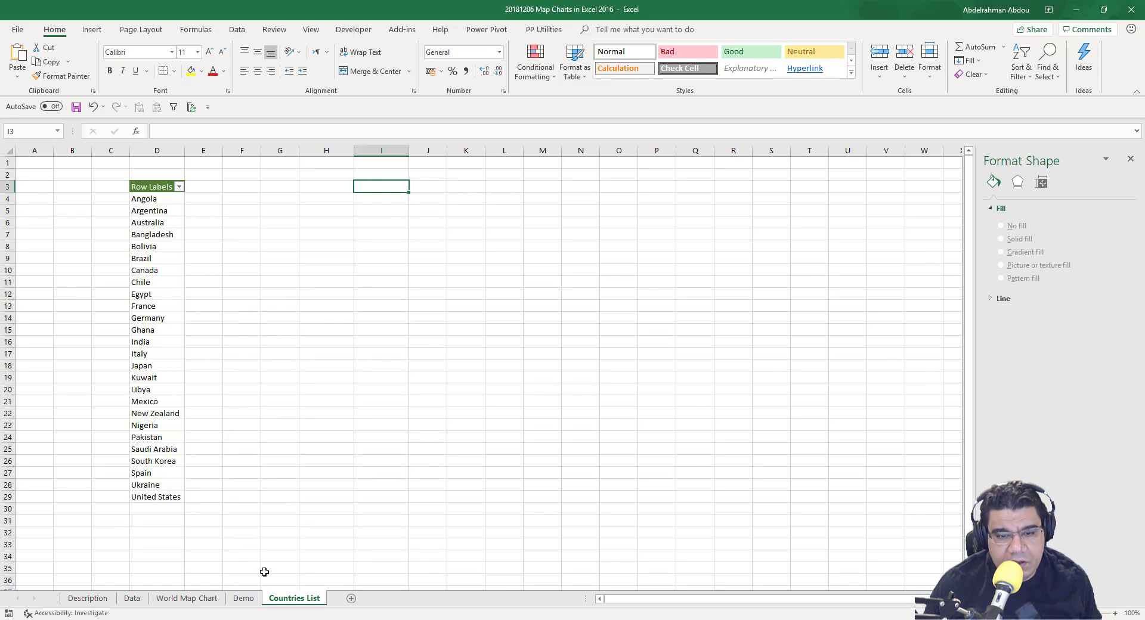
# Step: Create a pivot table from the sales table on the Data sheet, placed at cell C5 of the Demo sheet
pyautogui.click(244, 598)
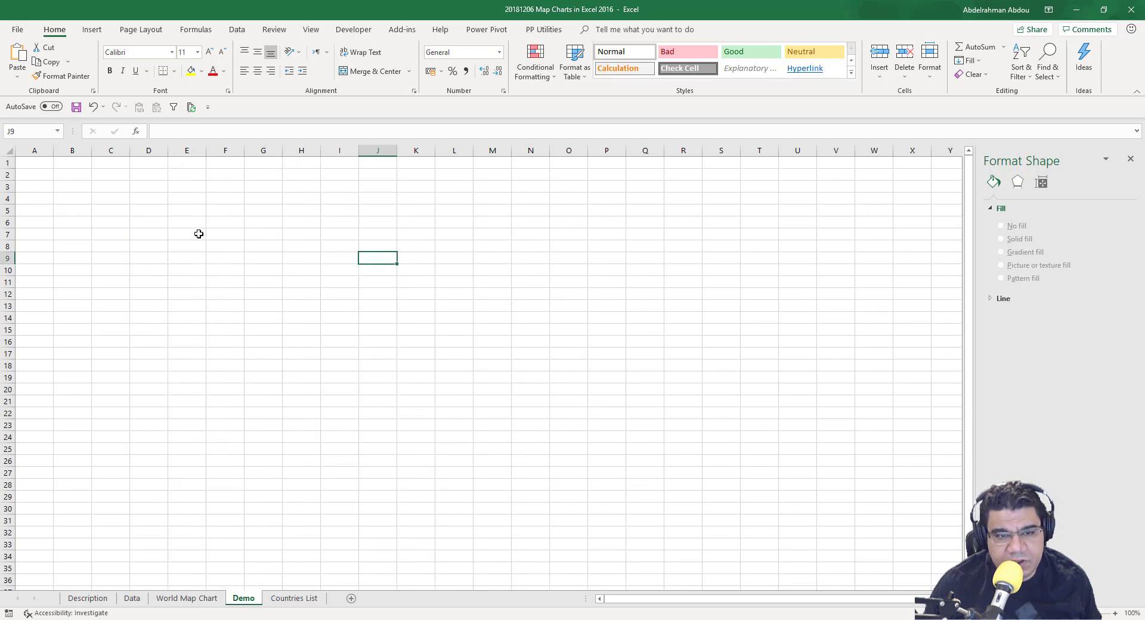
pyautogui.click(105, 200)
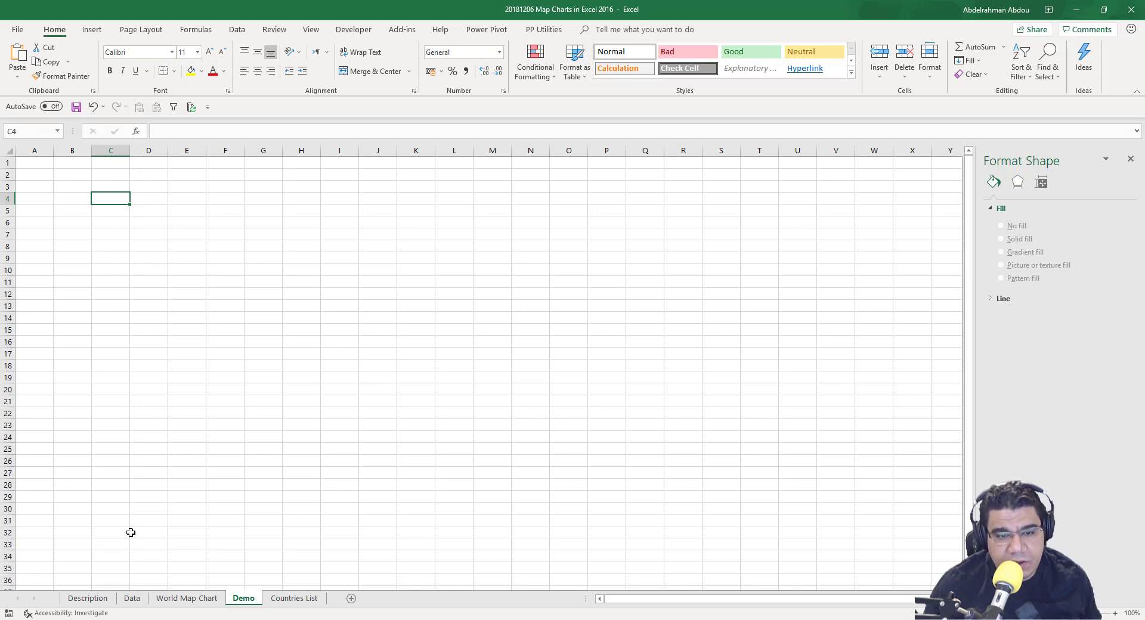
pyautogui.click(132, 598)
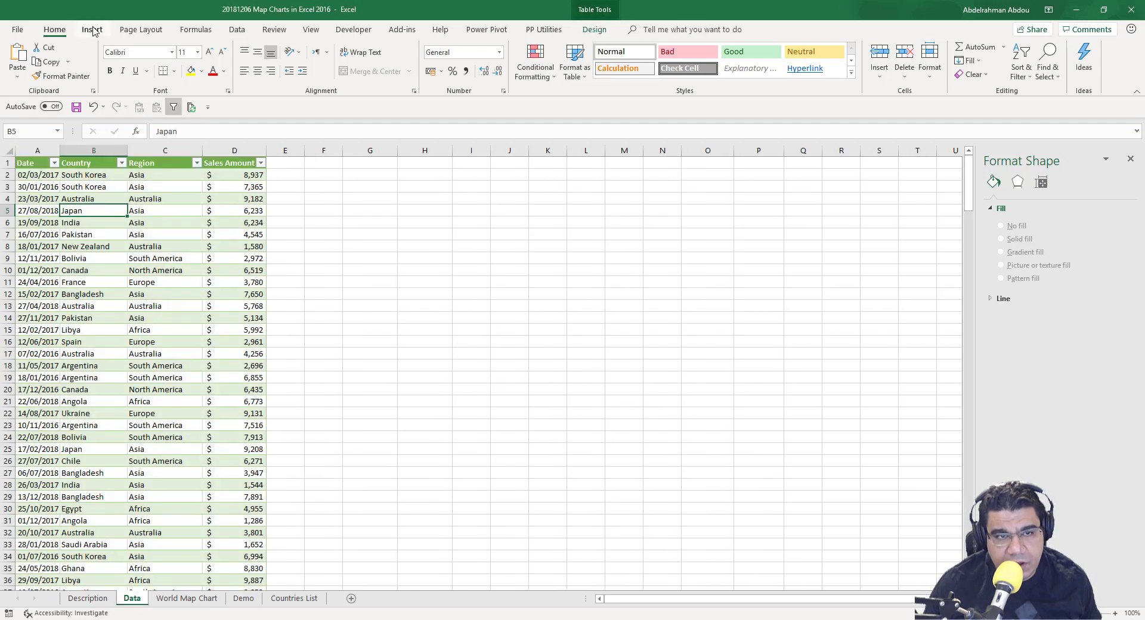
pyautogui.click(93, 29)
pyautogui.click(22, 69)
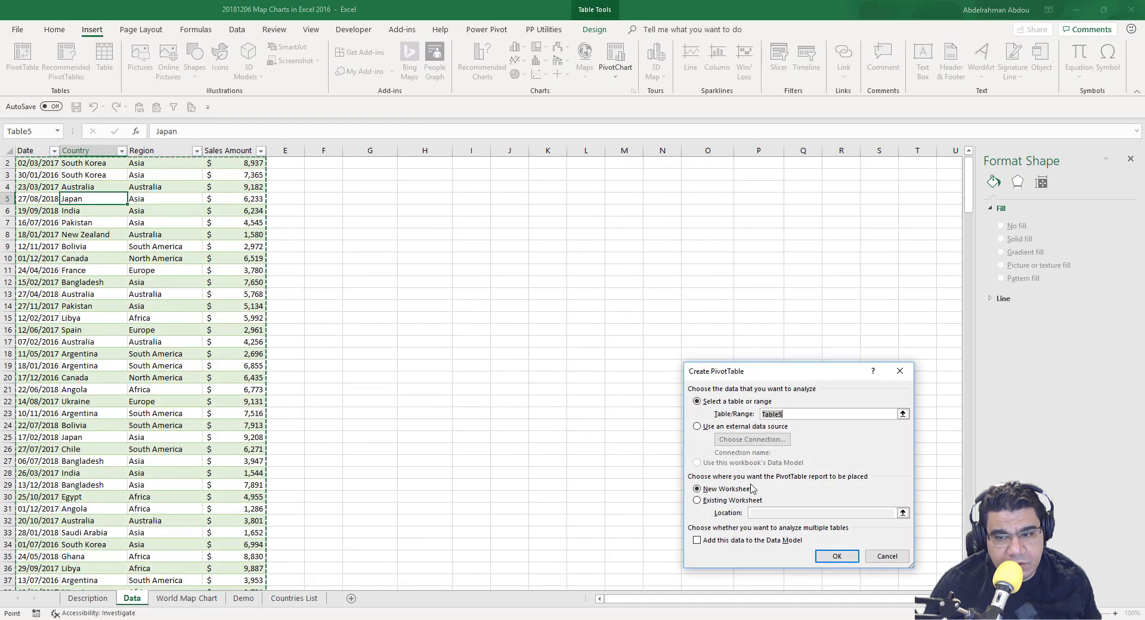
pyautogui.click(752, 503)
pyautogui.click(902, 513)
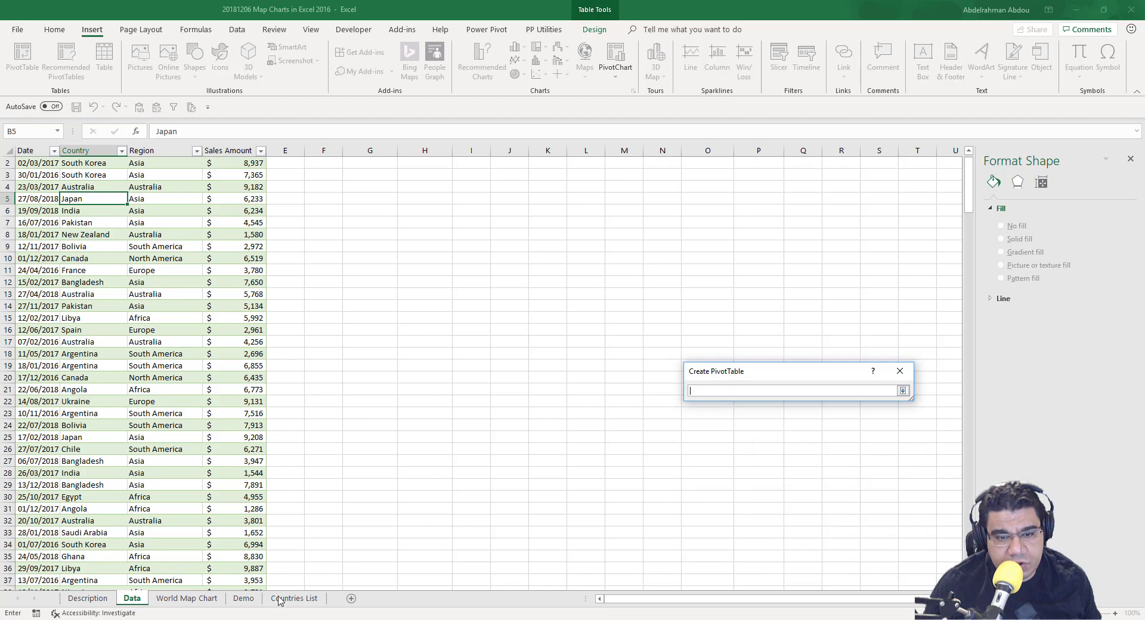
pyautogui.click(244, 599)
pyautogui.click(127, 206)
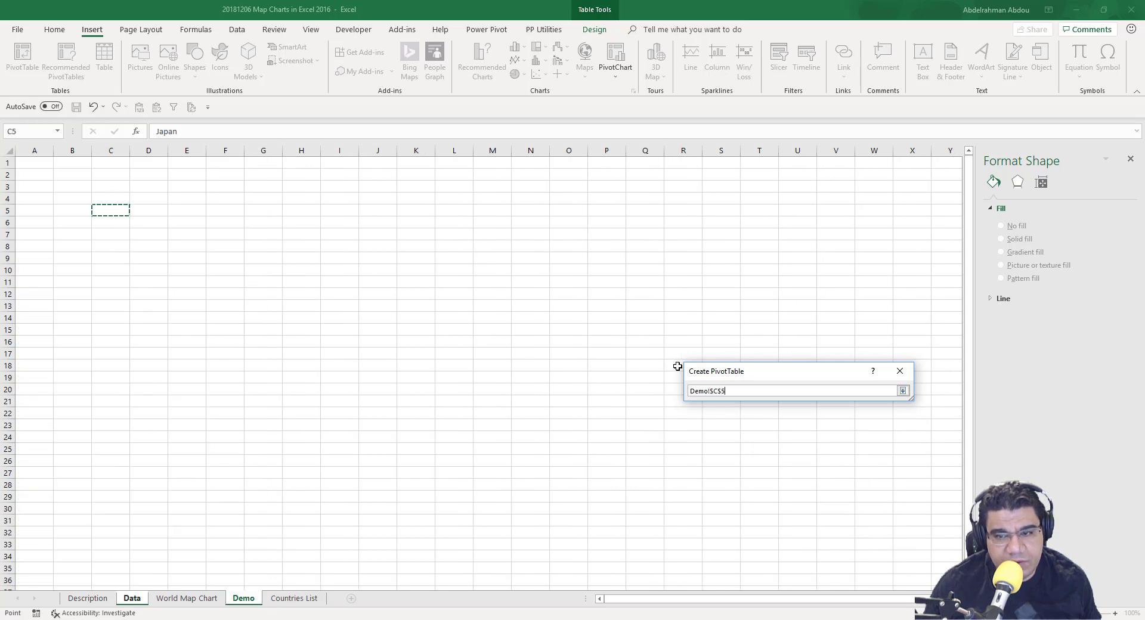
pyautogui.click(903, 390)
pyautogui.click(836, 561)
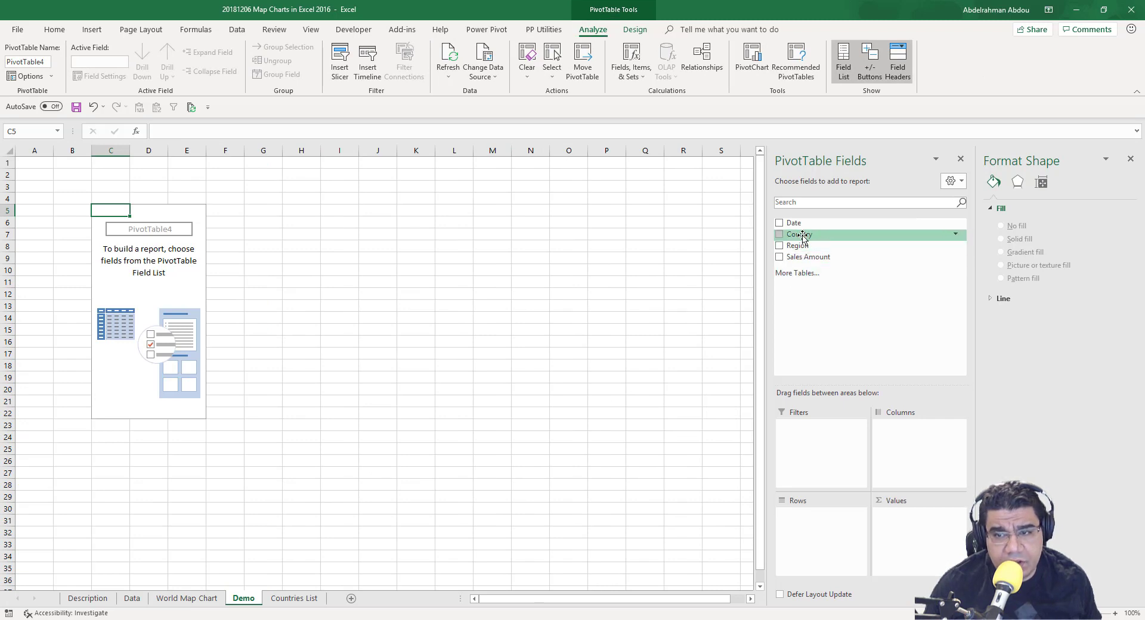
# Step: Add the Country field to the pivot table's rows and Sales Amount to its values as a sum
pyautogui.moveTo(804, 235); pyautogui.dragTo(847, 541)
pyautogui.moveTo(810, 257); pyautogui.dragTo(909, 527)
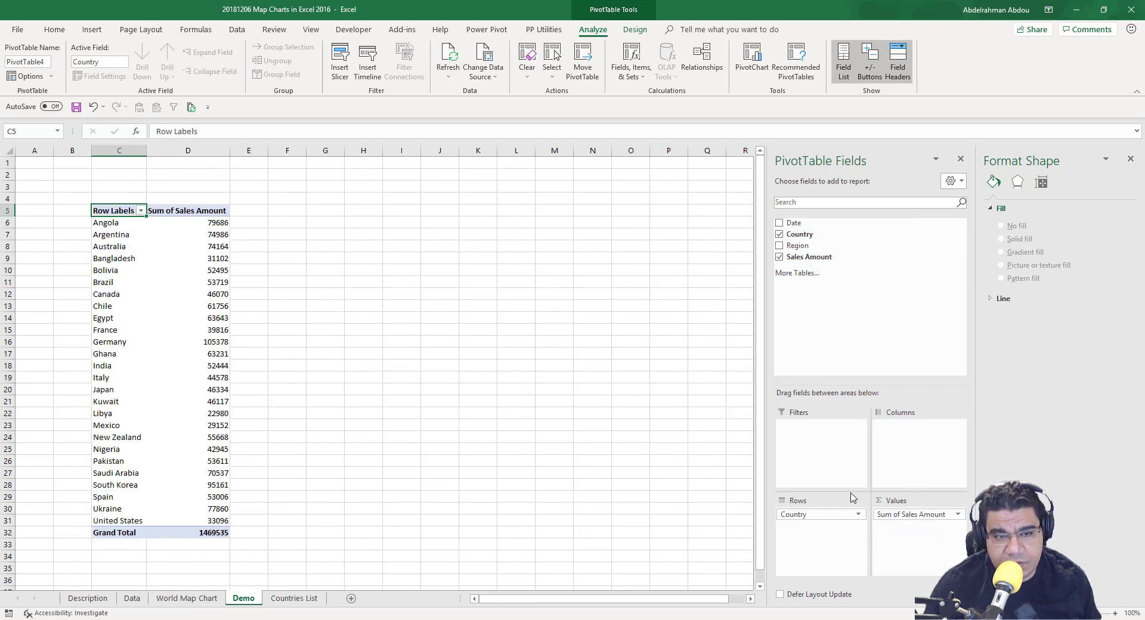
pyautogui.click(208, 226)
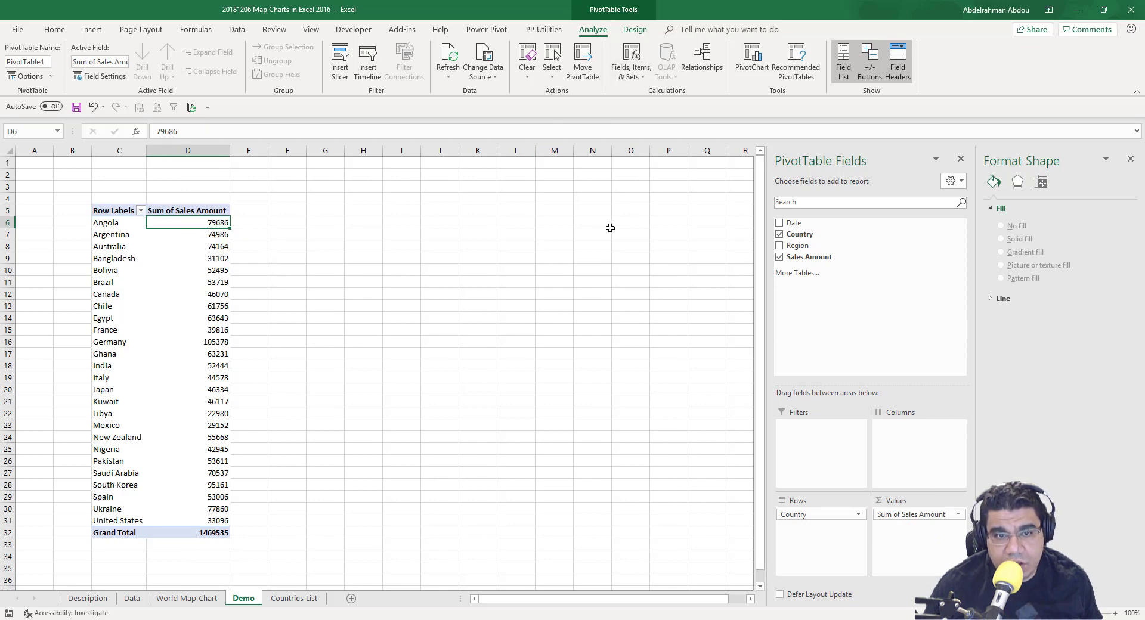
# Step: Apply a green medium style to the sales pivot table and turn off grand totals for rows and columns
pyautogui.click(635, 29)
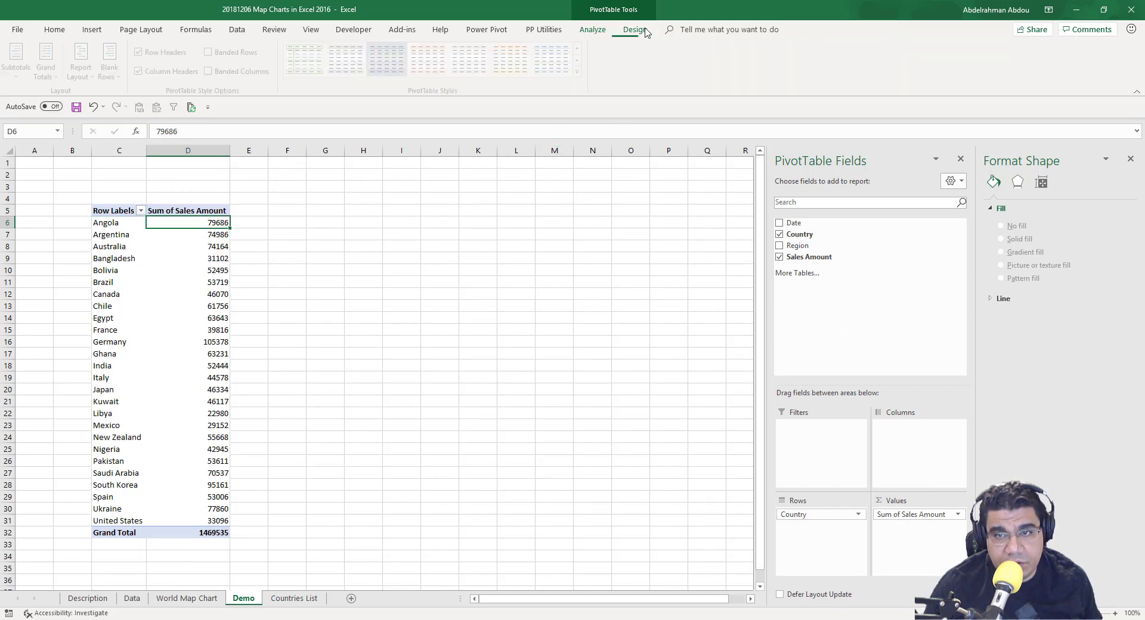
pyautogui.click(592, 76)
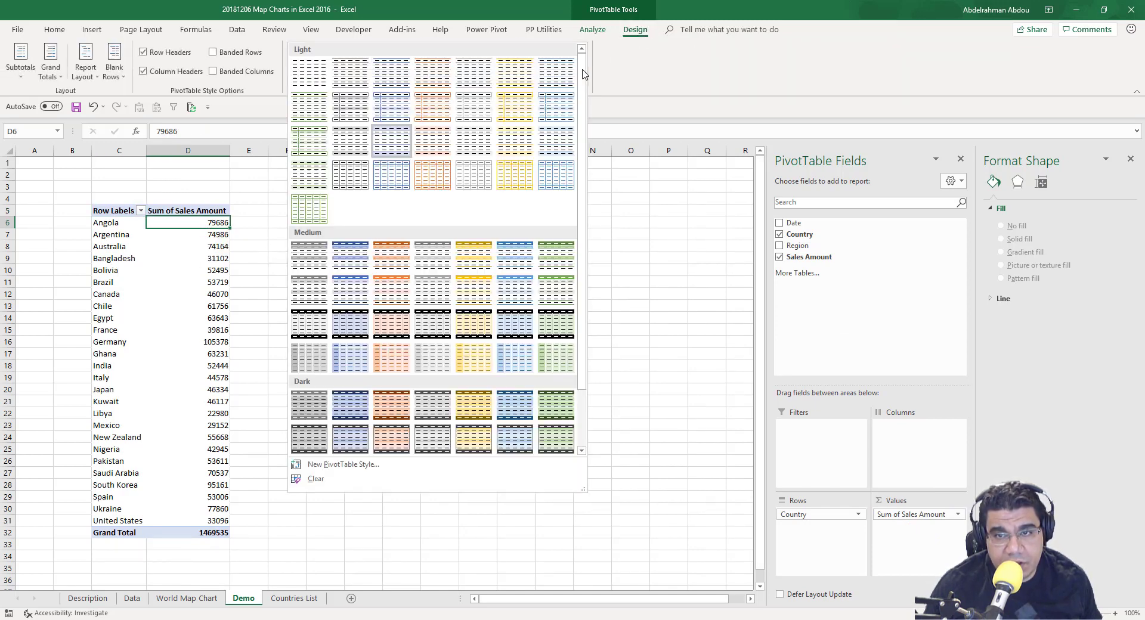
pyautogui.click(549, 260)
pyautogui.click(186, 258)
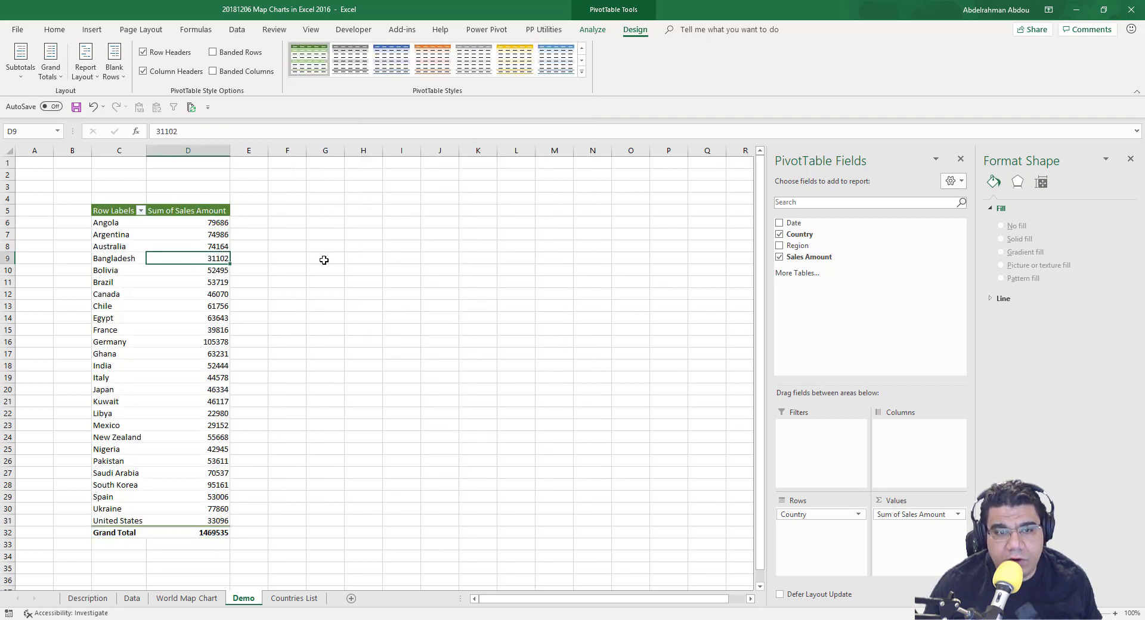
pyautogui.click(52, 68)
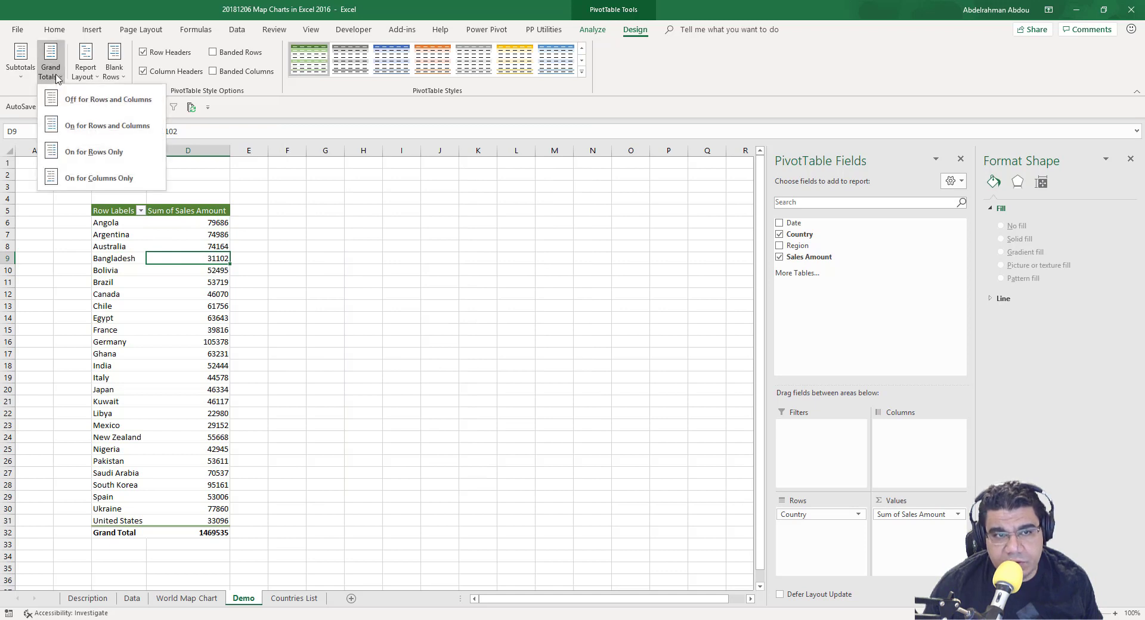
pyautogui.click(73, 101)
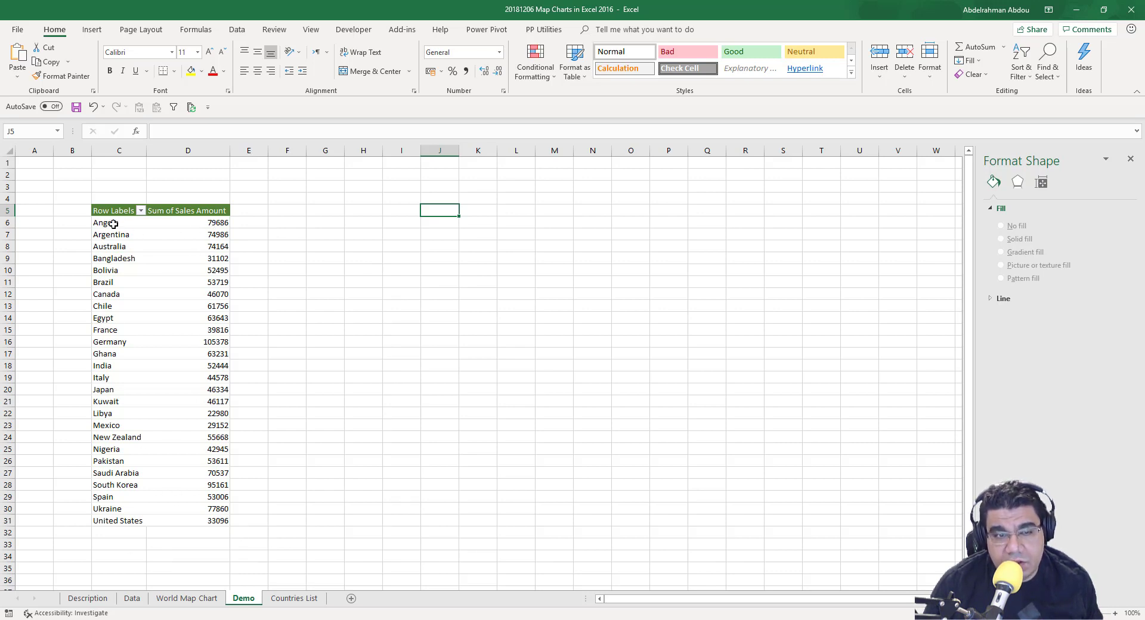
# Step: Copy the country names in C6:C31 of the Demo sheet and paste them as values starting at J5
pyautogui.moveTo(114, 224); pyautogui.dragTo(145, 519)
pyautogui.hotkey('ctrl', 'c')
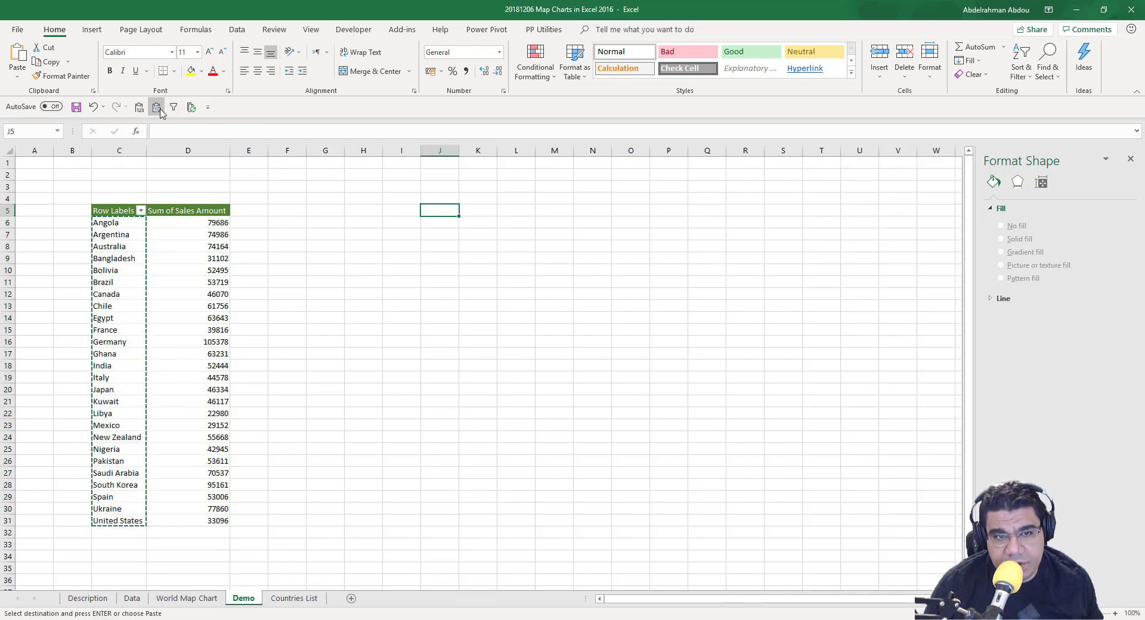
pyautogui.click(158, 111)
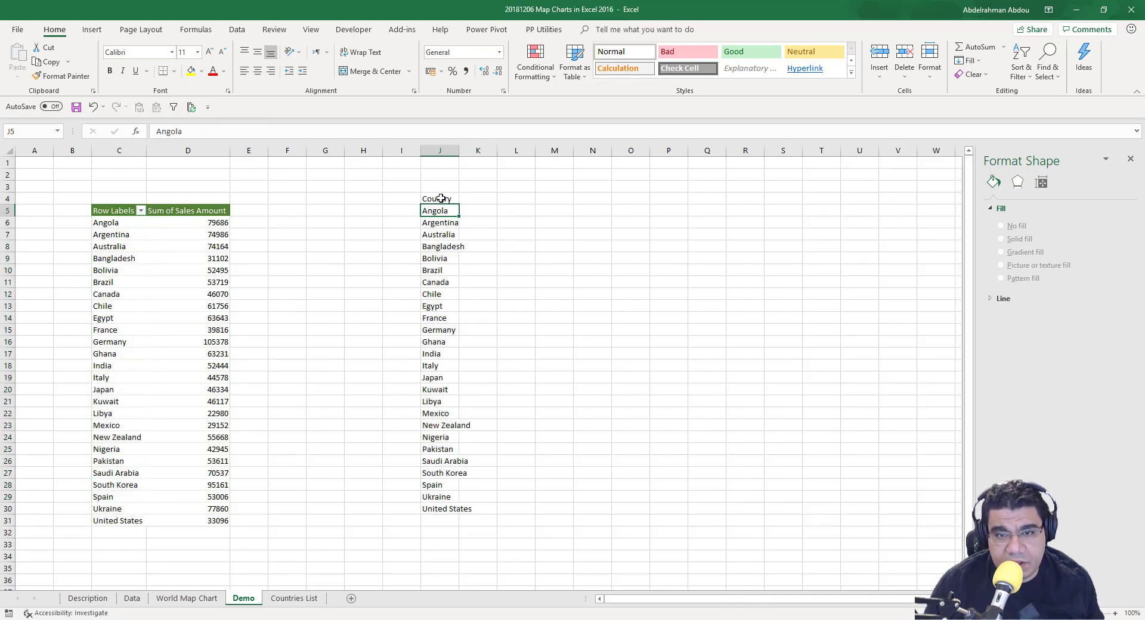
# Step: Make the Country heading in J4 bold above the pasted list of country names
pyautogui.click(441, 200)
pyautogui.hotkey('ctrl', 'b')
pyautogui.click(446, 214)
pyautogui.moveTo(446, 215); pyautogui.dragTo(441, 510)
pyautogui.click(480, 223)
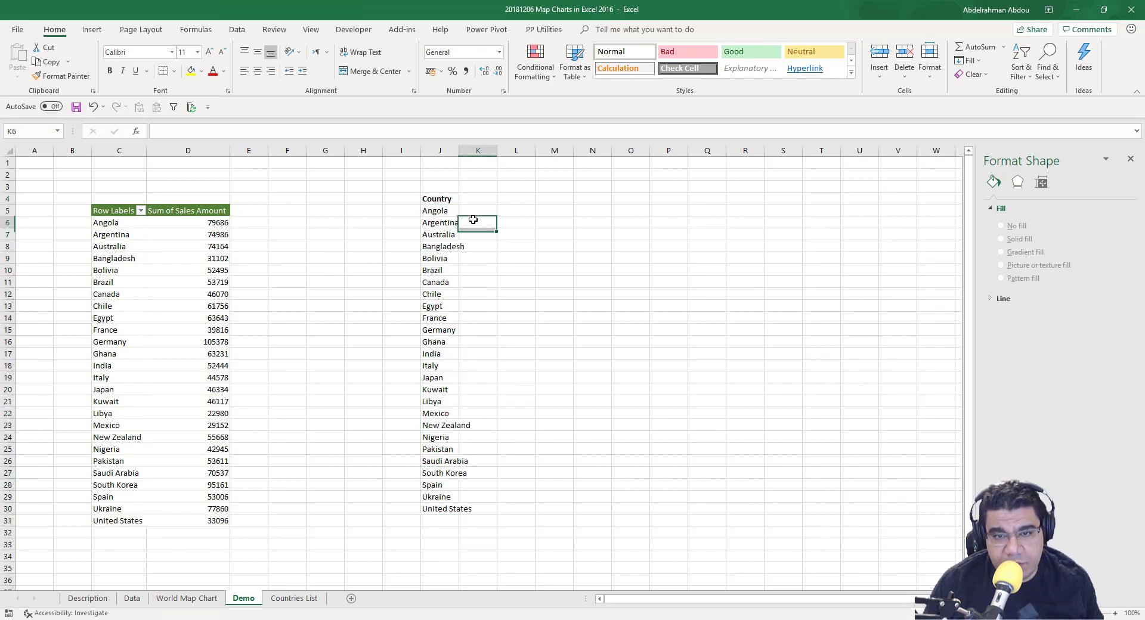
pyautogui.click(436, 211)
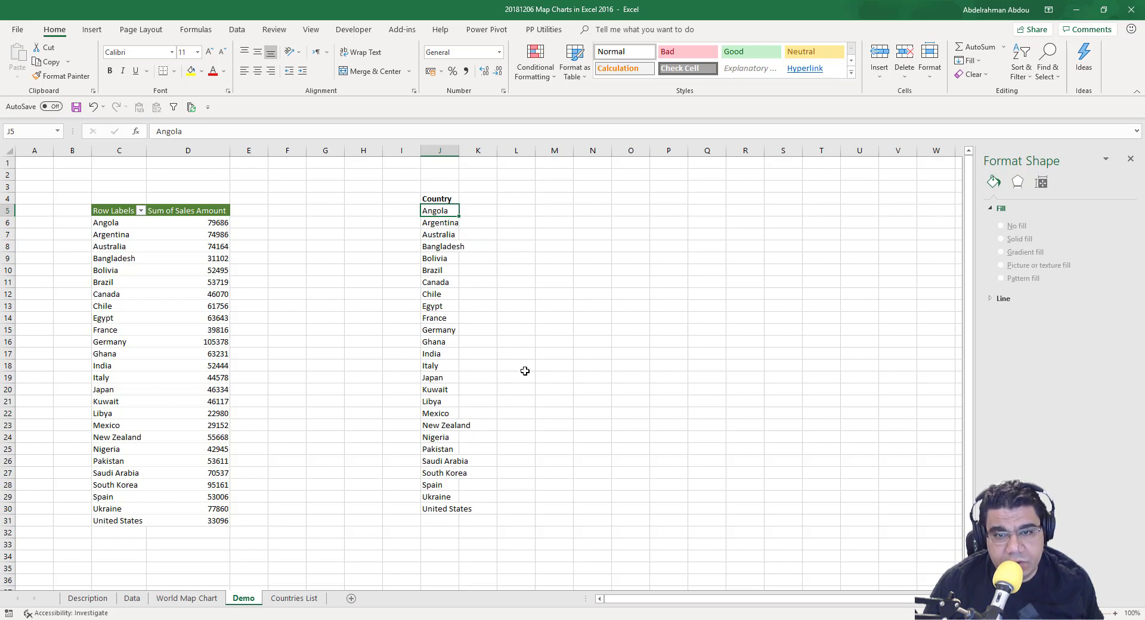
# Step: Start an OFFSET formula in I3 of the Countries List sheet with reference $D$4 and row and column offsets of 0
pyautogui.click(294, 598)
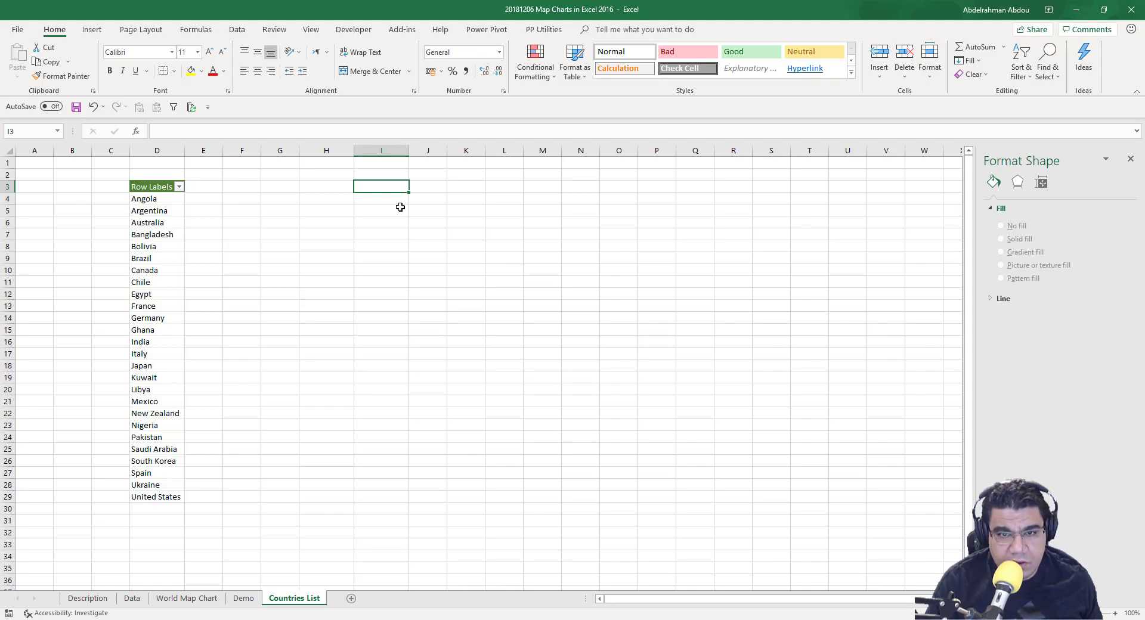
pyautogui.write('=OF')
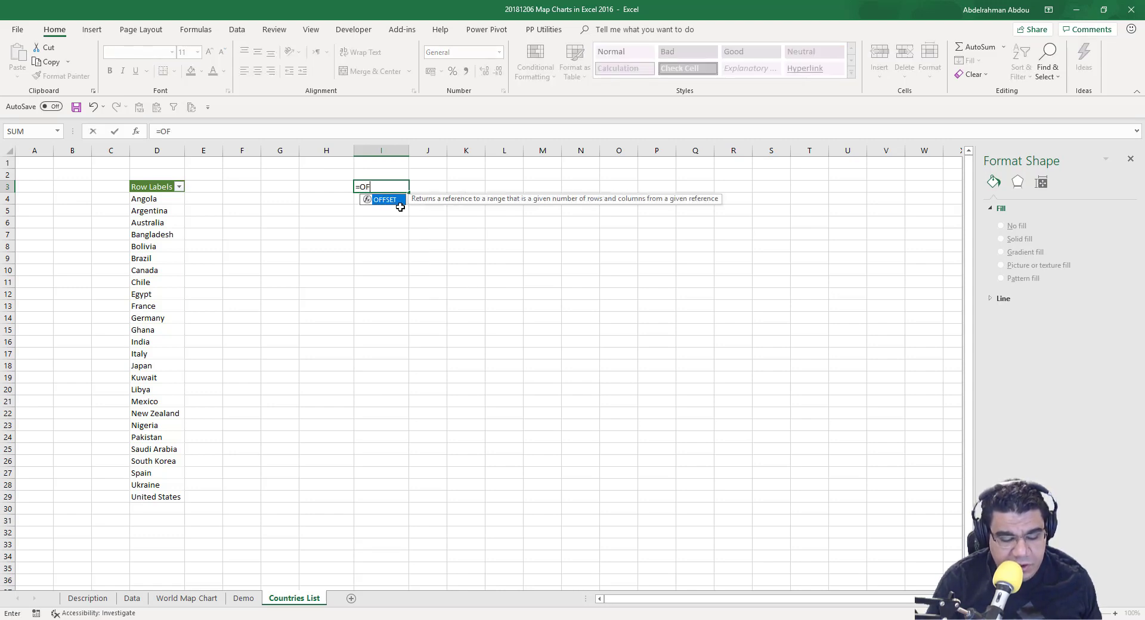
pyautogui.write('FS')
pyautogui.press('Tab')
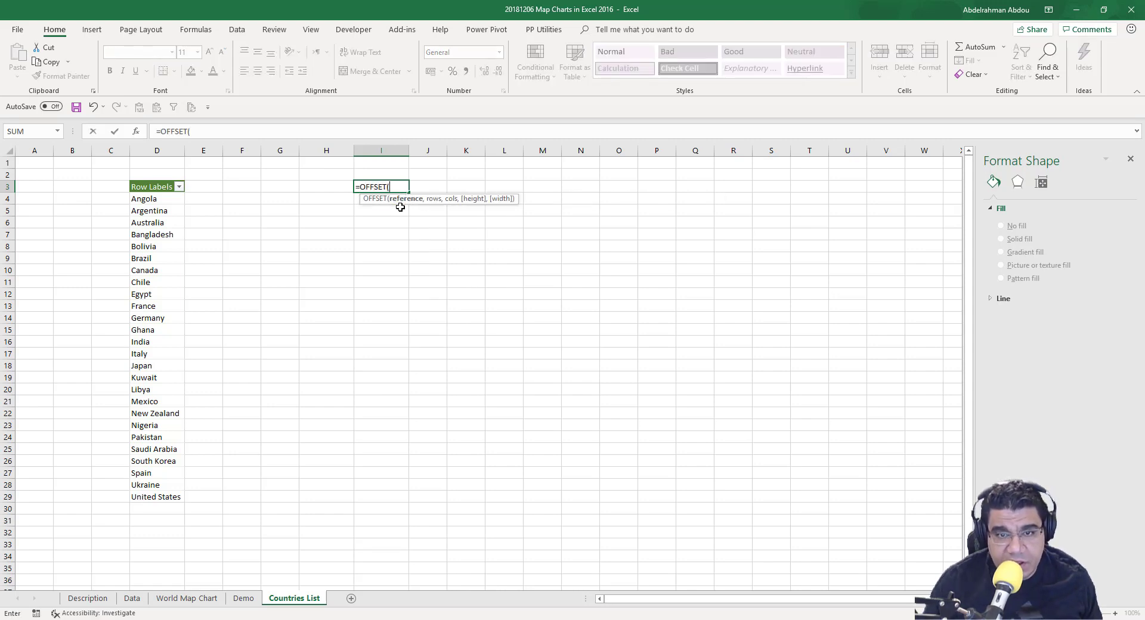
pyautogui.click(151, 202)
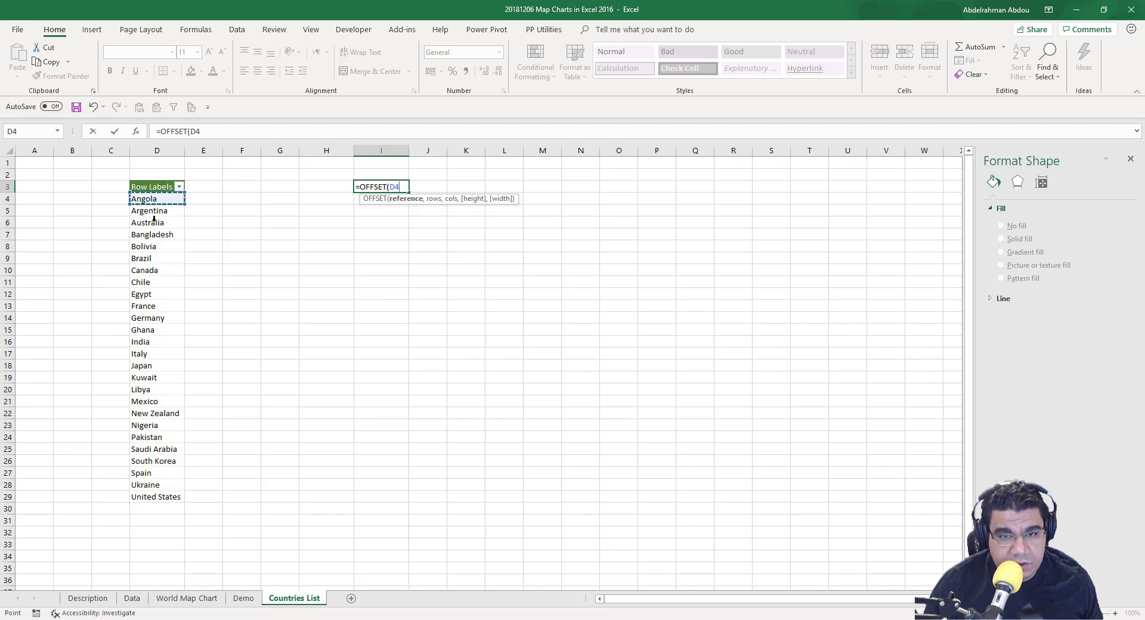
pyautogui.press('F4')
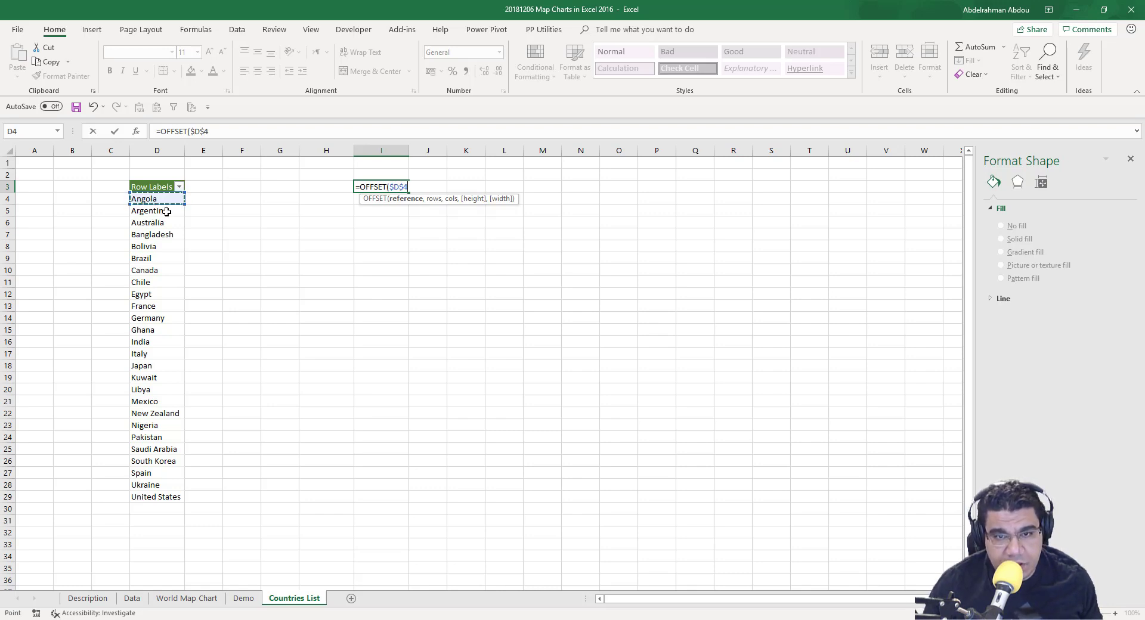
pyautogui.write(',')
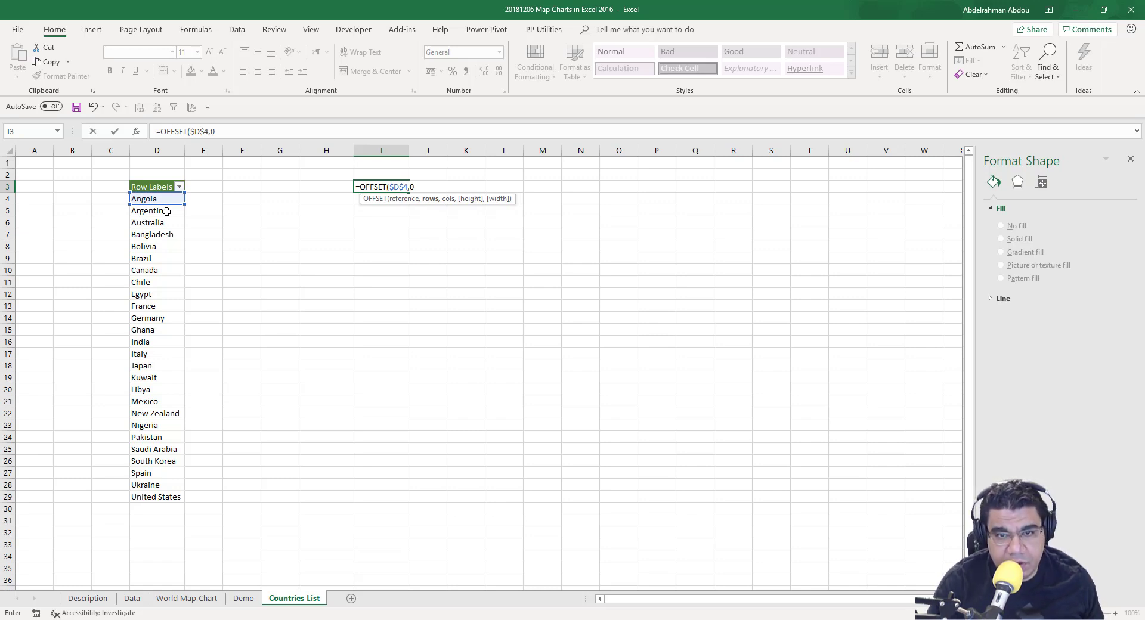
pyautogui.write('0,')
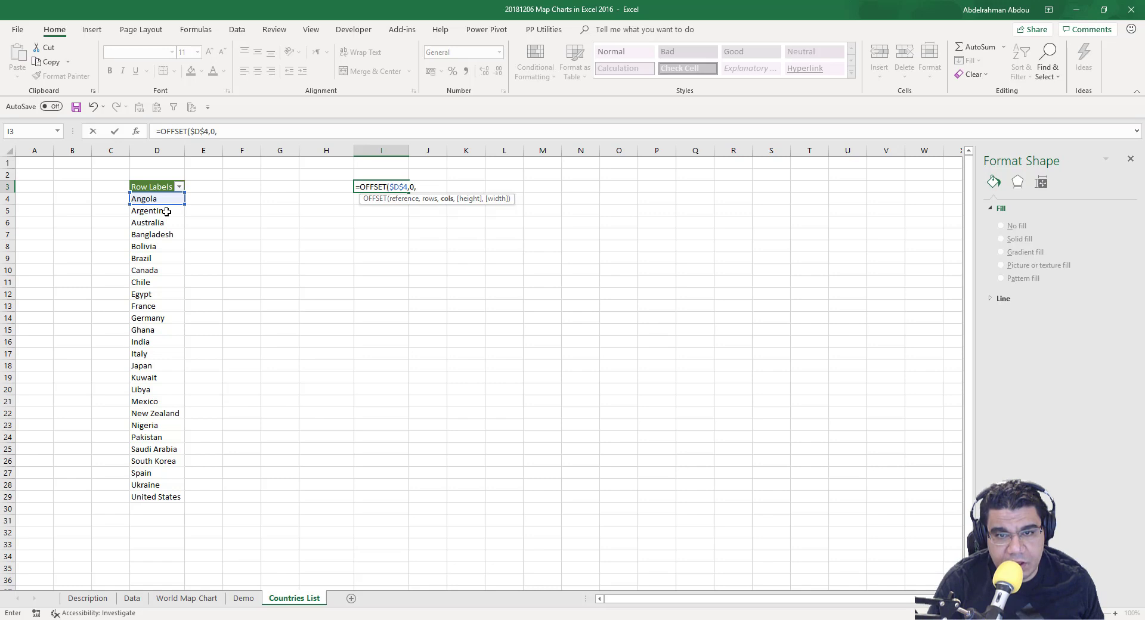
pyautogui.write('0,')
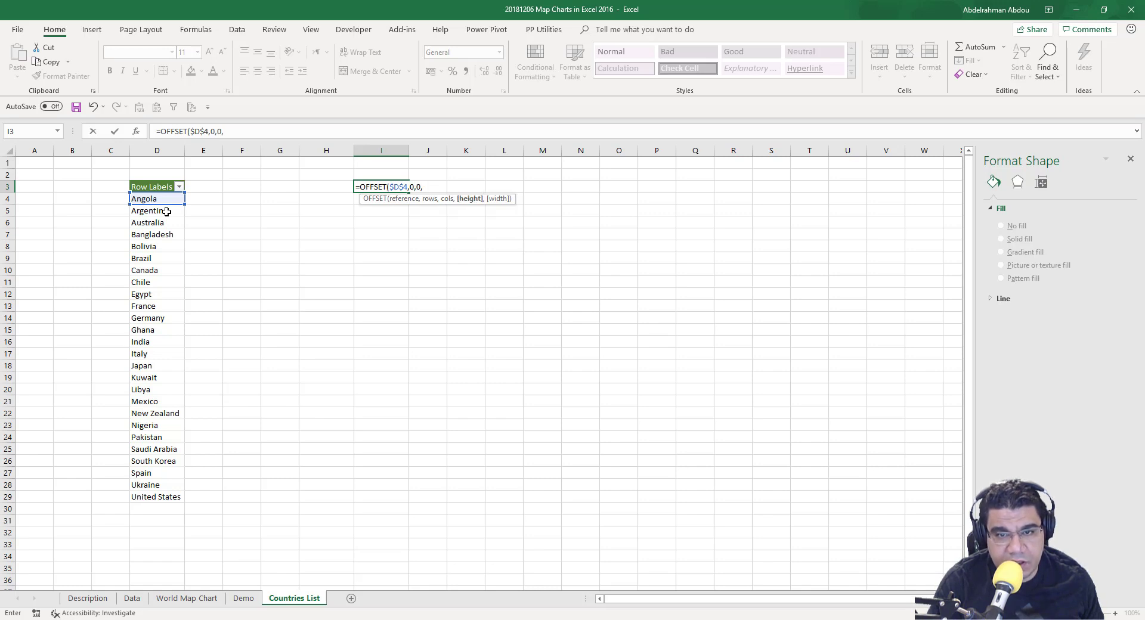
# Step: Complete the OFFSET formula in I3 with height COUNTA($D$4:$D$38) and width 1, and check the cells it spills into
pyautogui.write('COUNTA(')
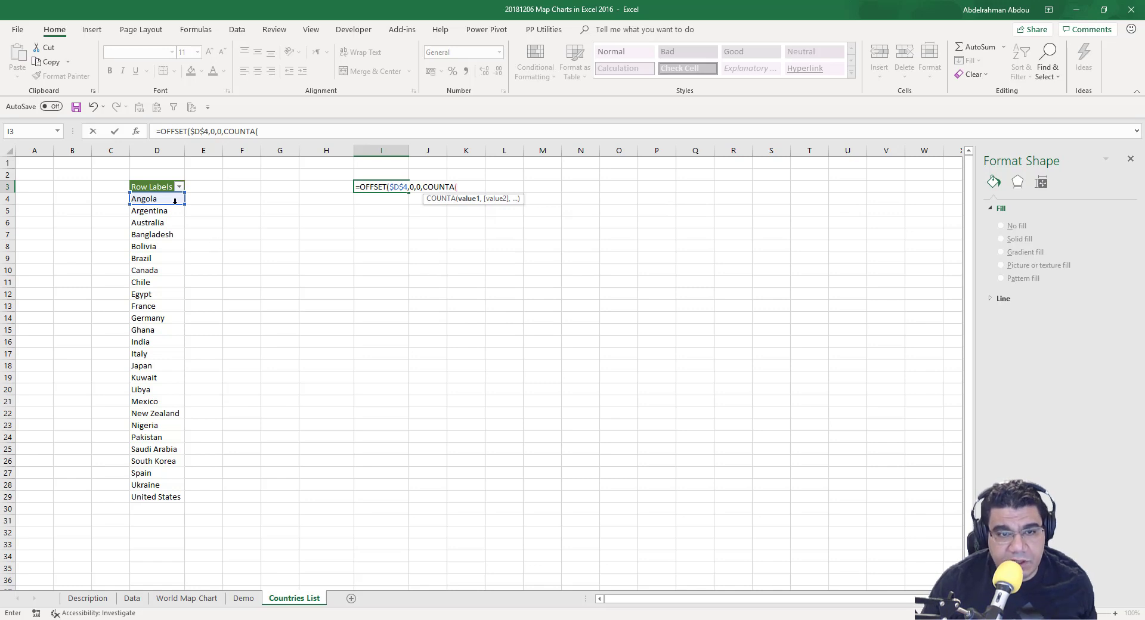
pyautogui.moveTo(169, 200); pyautogui.dragTo(158, 540)
pyautogui.press('F4')
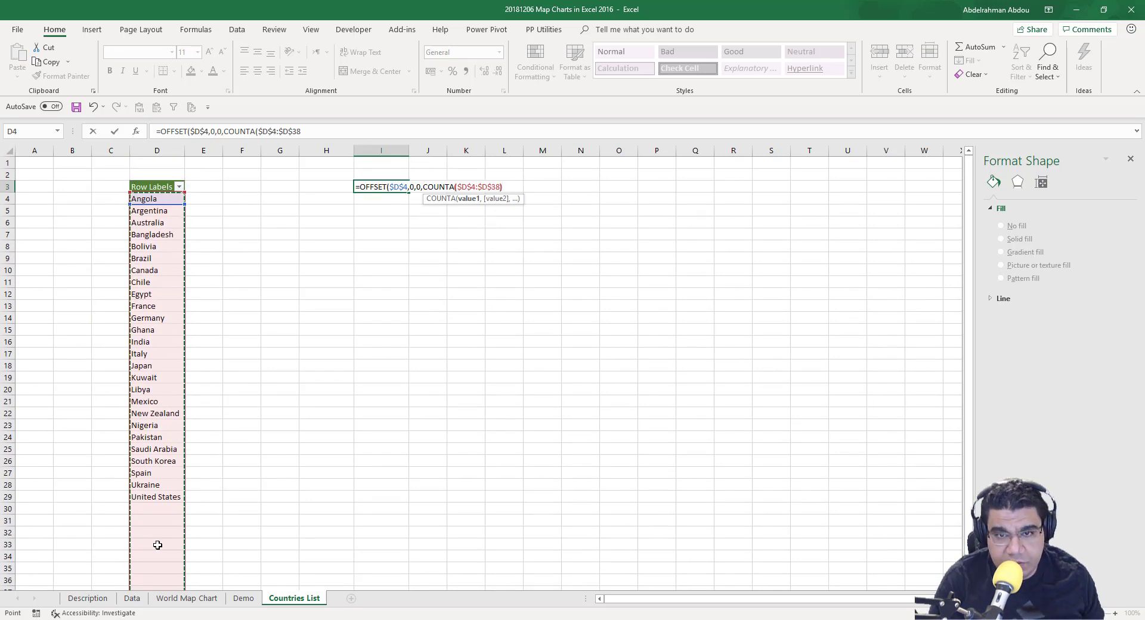
pyautogui.write(')')
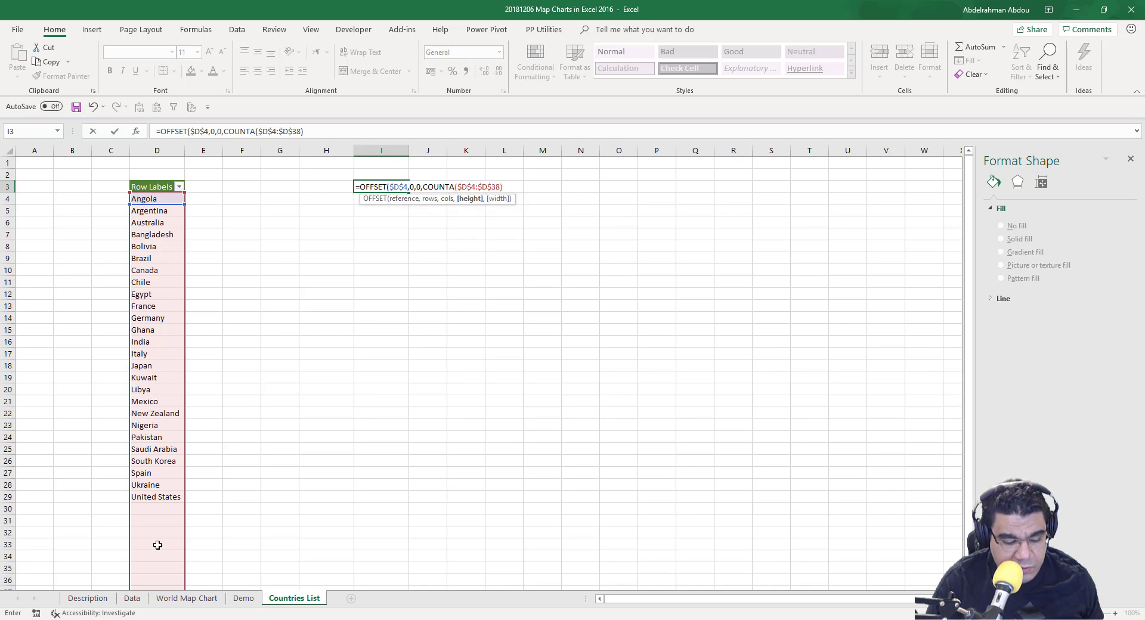
pyautogui.write(',1')
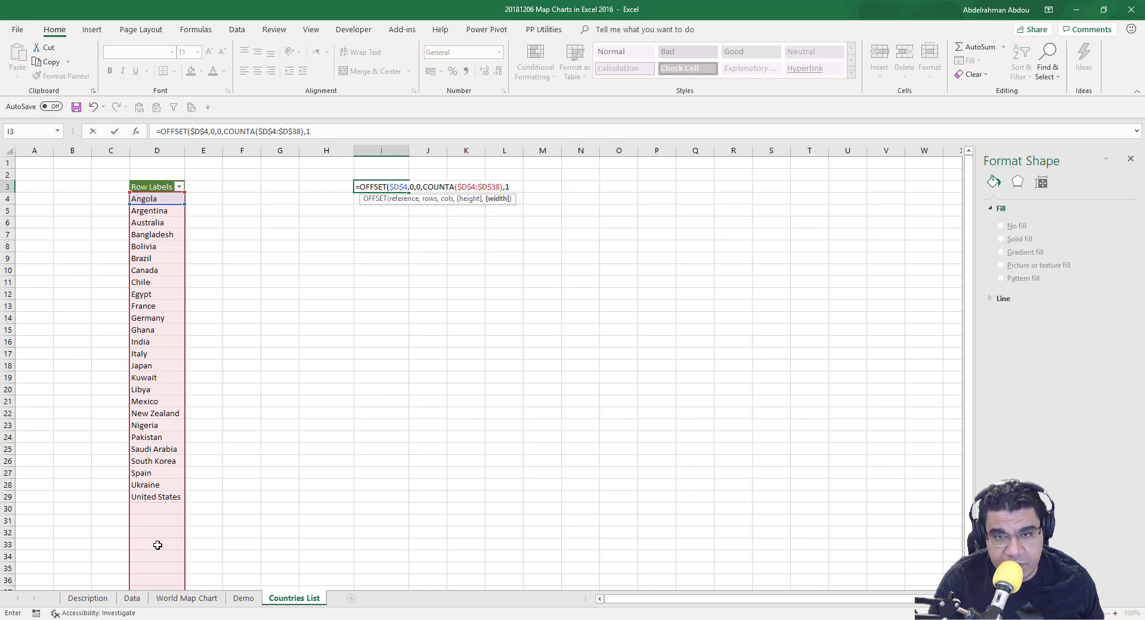
pyautogui.write(')')
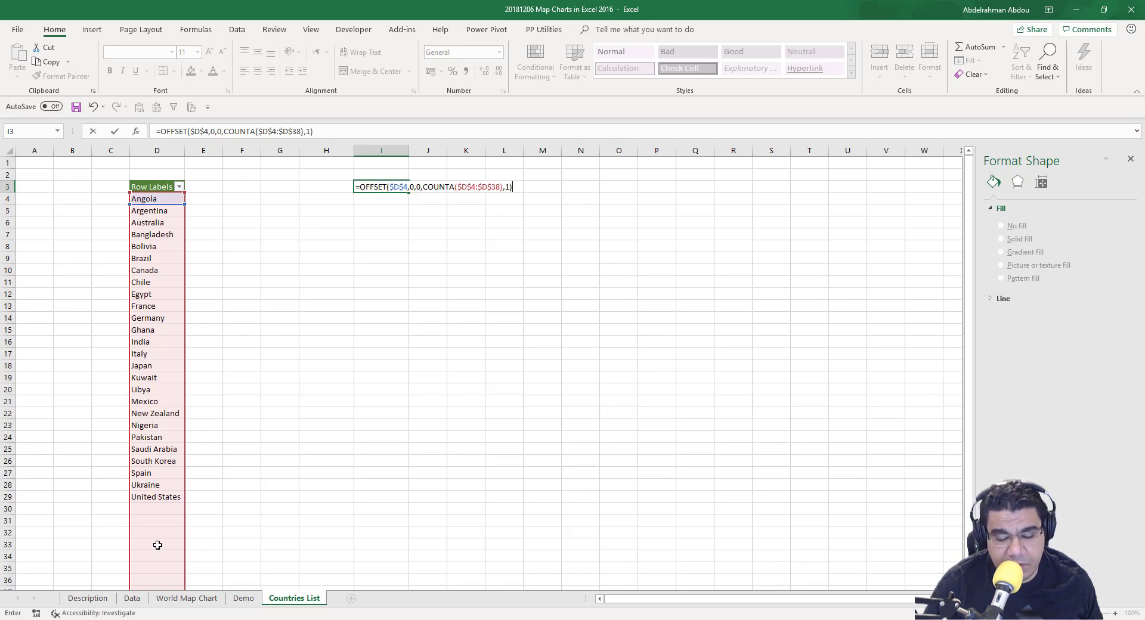
pyautogui.press('Return')
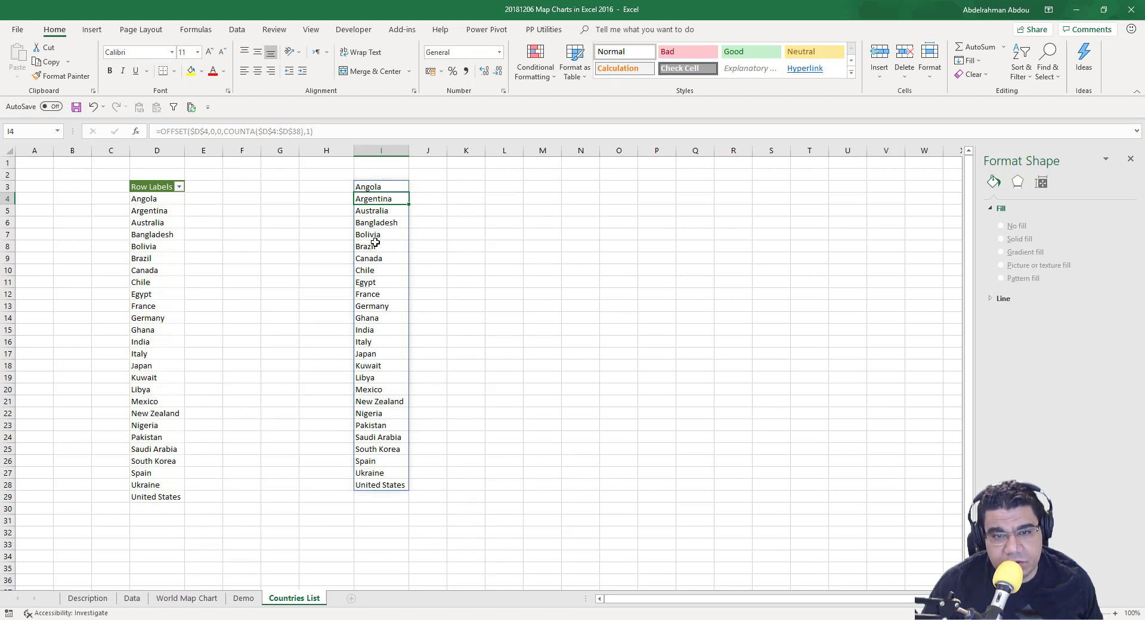
pyautogui.click(387, 189)
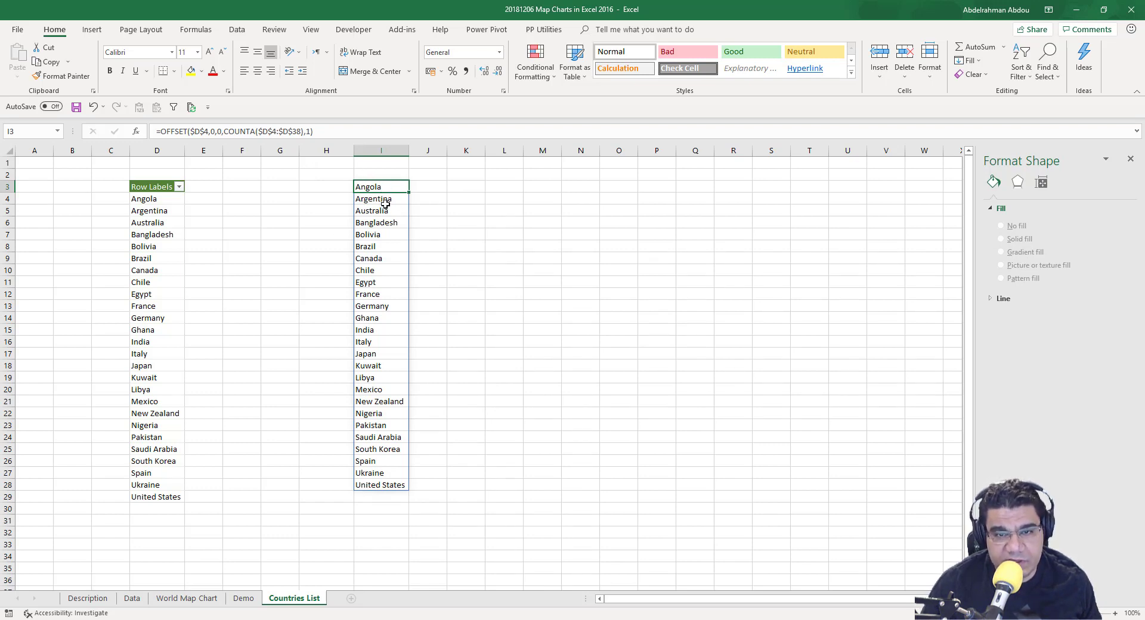
pyautogui.click(385, 260)
pyautogui.click(382, 211)
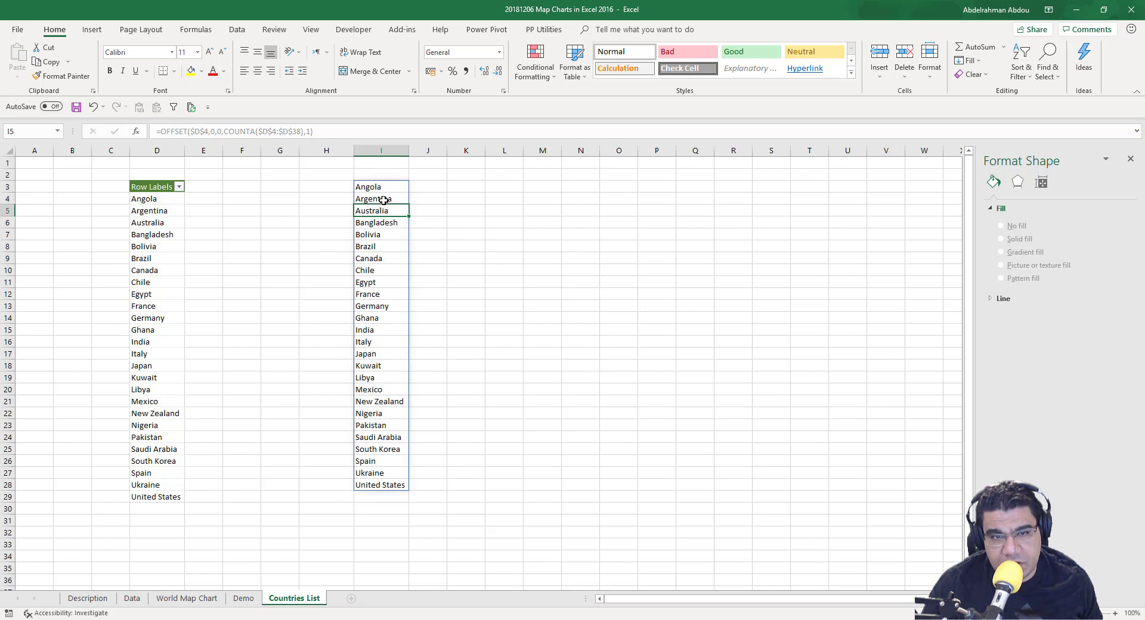
pyautogui.click(385, 188)
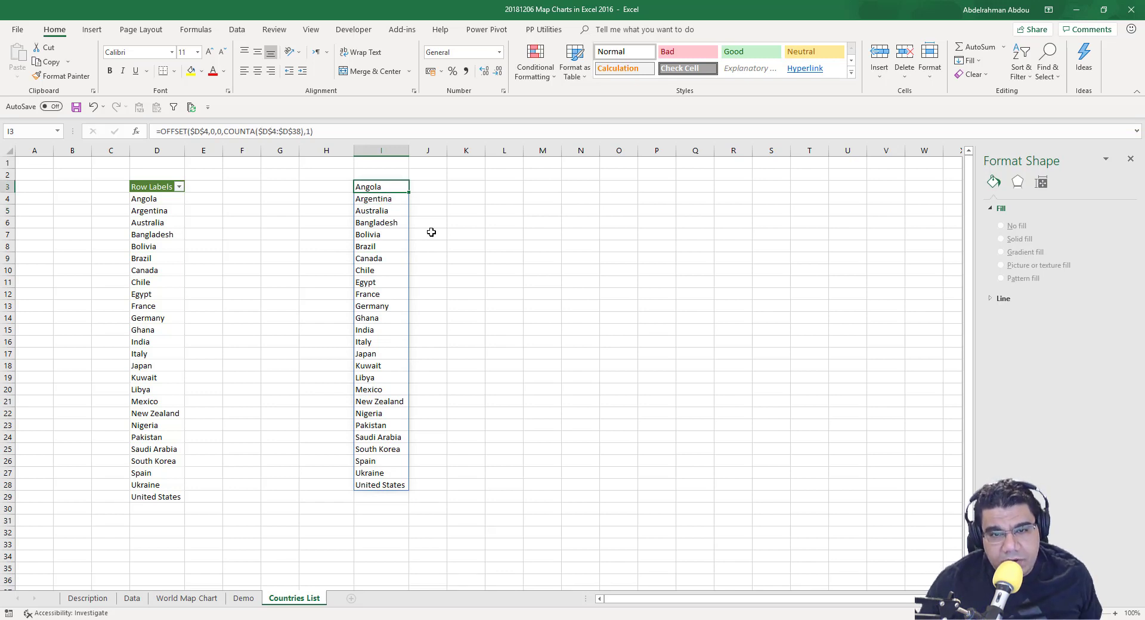
# Step: Copy the OFFSET formula from I3 and define a workbook-scoped name Countries2 that refers to it
pyautogui.click(334, 131)
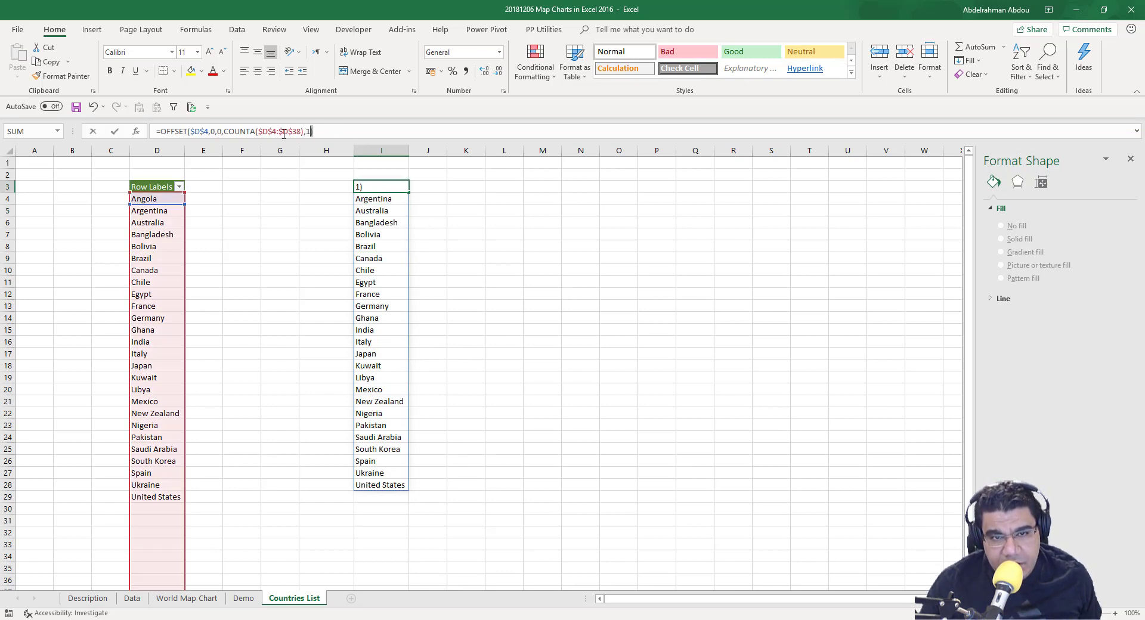
pyautogui.moveTo(334, 131); pyautogui.dragTo(122, 132)
pyautogui.press('Escape')
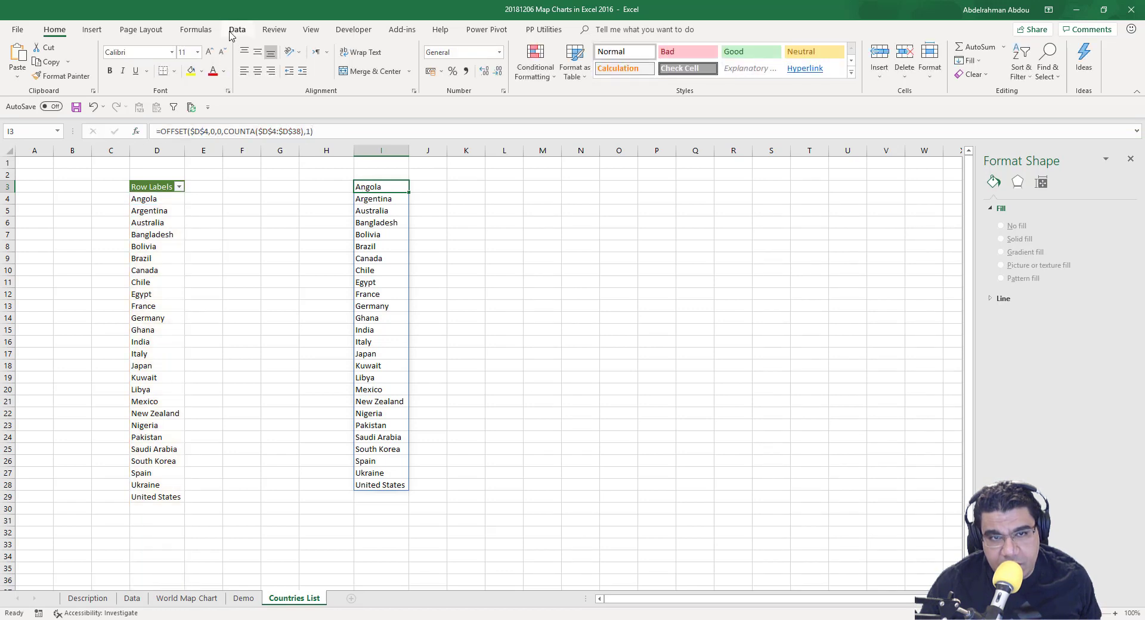
pyautogui.click(195, 29)
pyautogui.click(330, 80)
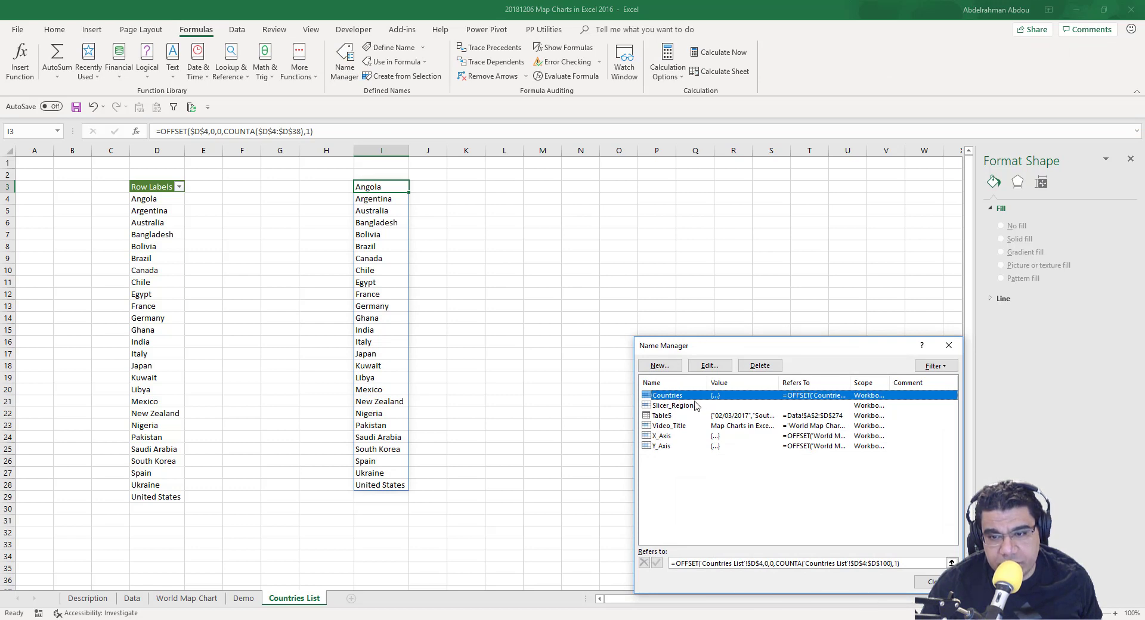
pyautogui.click(659, 365)
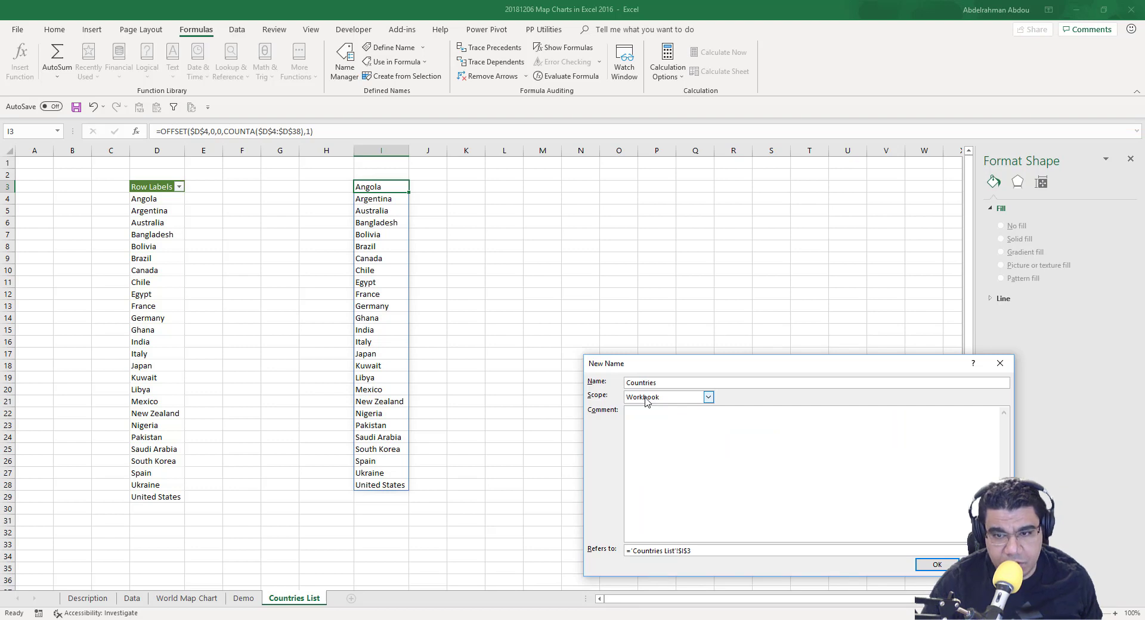
pyautogui.moveTo(773, 555); pyautogui.dragTo(579, 551)
pyautogui.hotkey('ctrl', 'v')
pyautogui.click(936, 565)
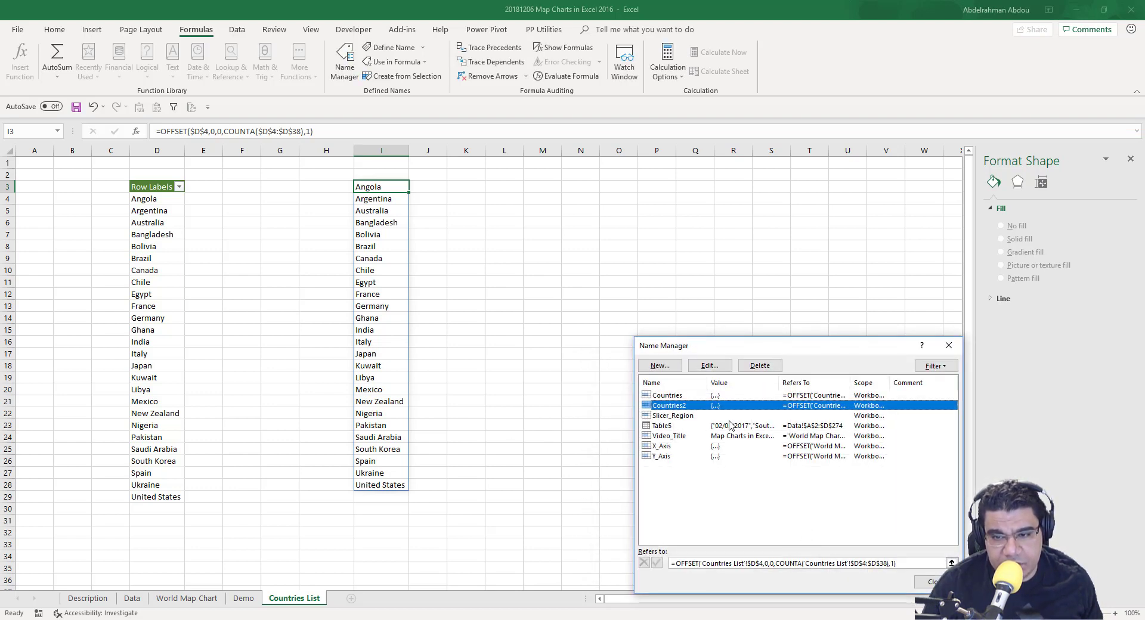
# Step: Check which cells on the Countries List sheet the name Countries2 refers to, and close the Name Manager
pyautogui.click(951, 563)
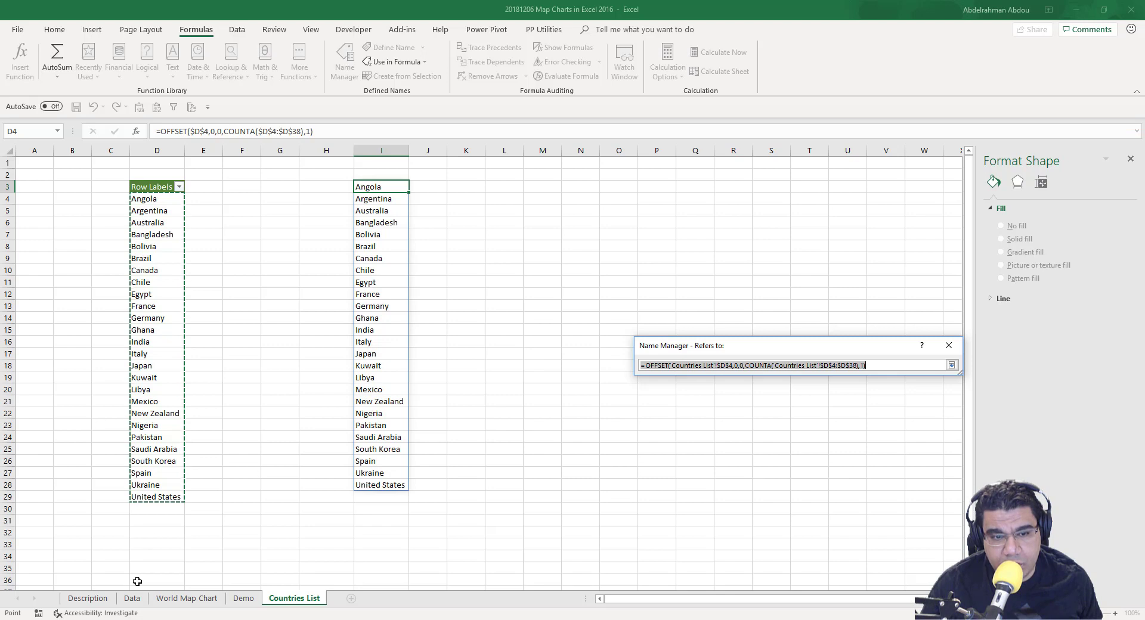
pyautogui.press('Return')
pyautogui.click(927, 582)
pyautogui.click(435, 270)
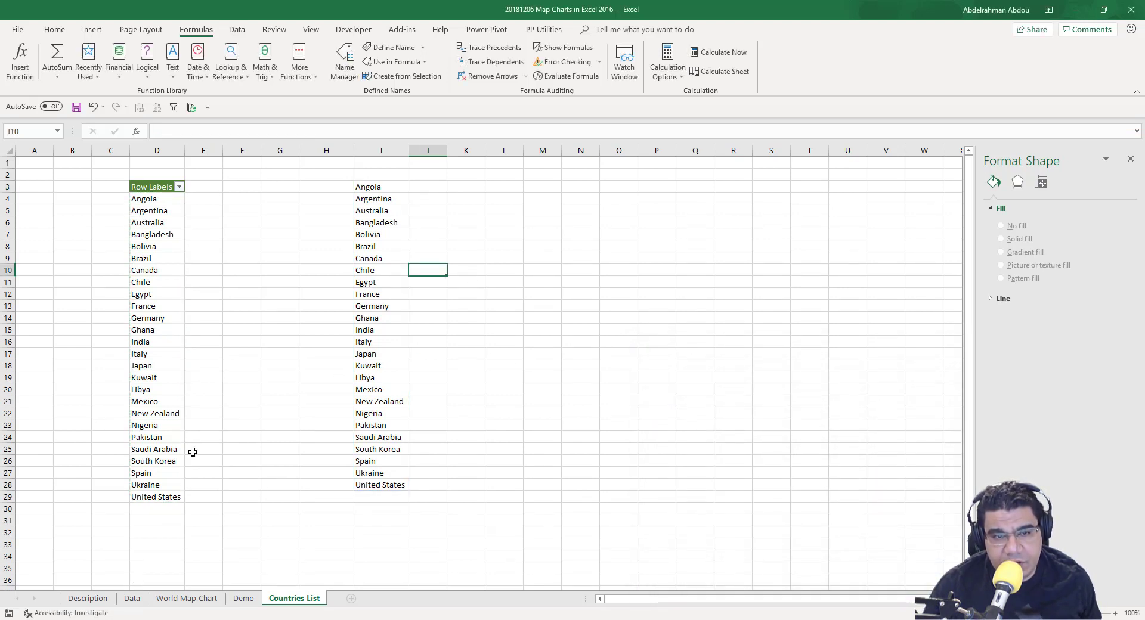
# Step: Start an INDEX formula in J5 of the Demo sheet with the named range Countries as array and a ROWS function as row number
pyautogui.click(242, 599)
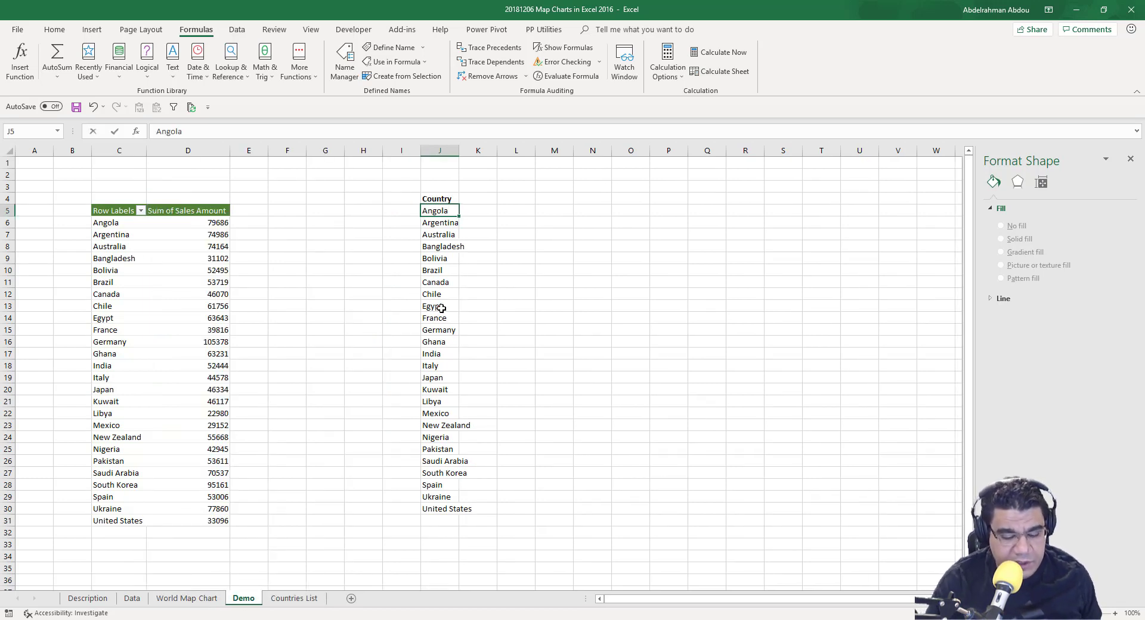
pyautogui.write('=inde')
pyautogui.press('Tab')
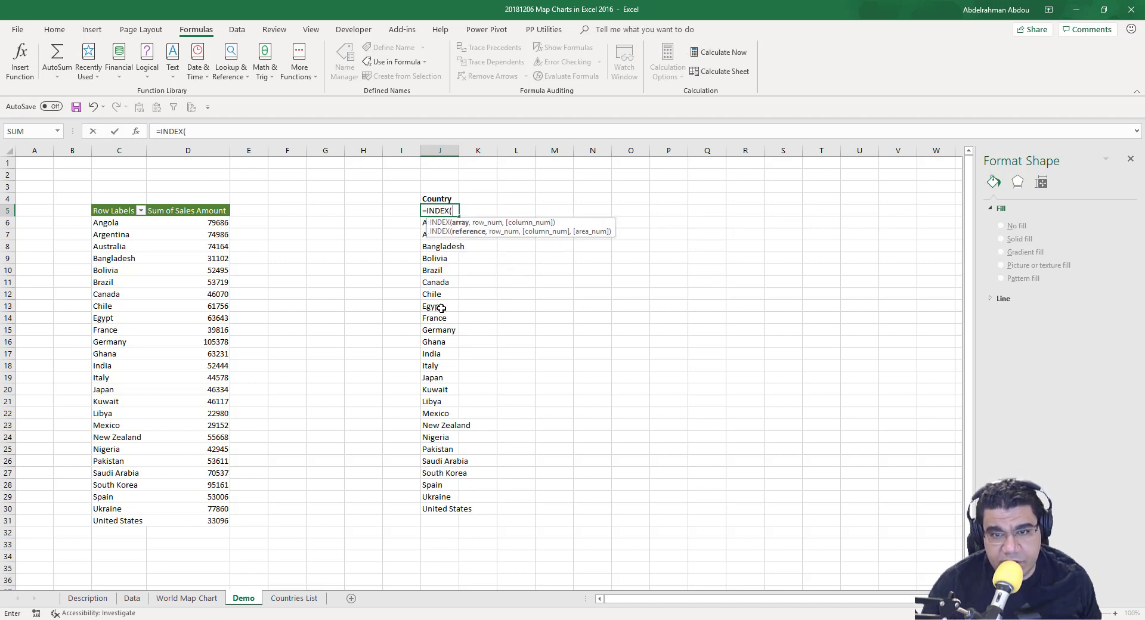
pyautogui.write('countr')
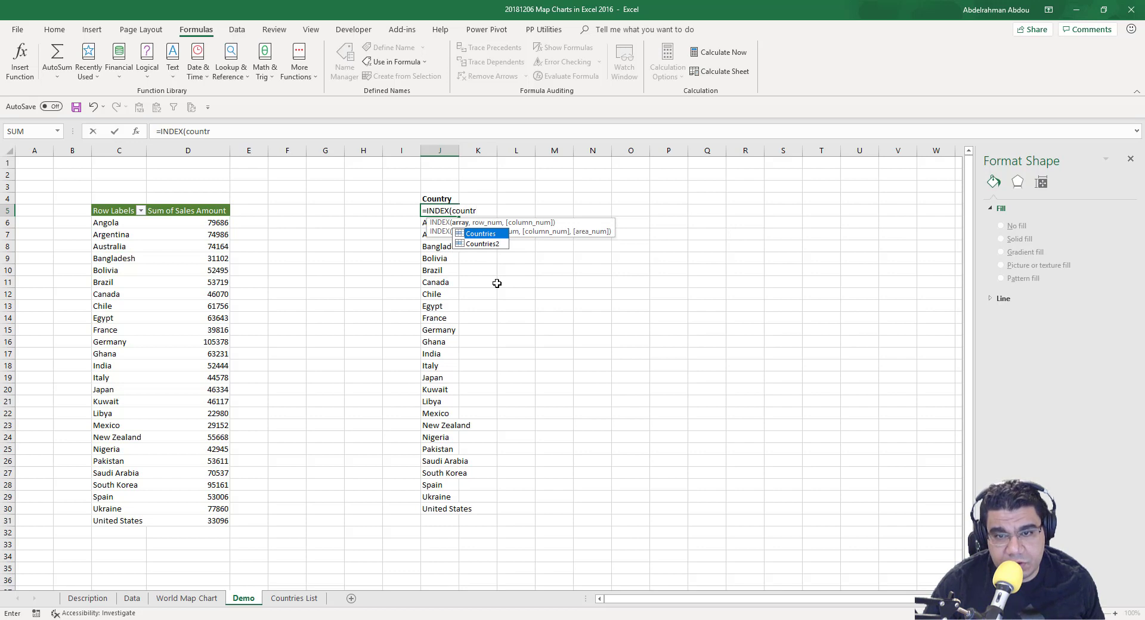
pyautogui.press('Tab')
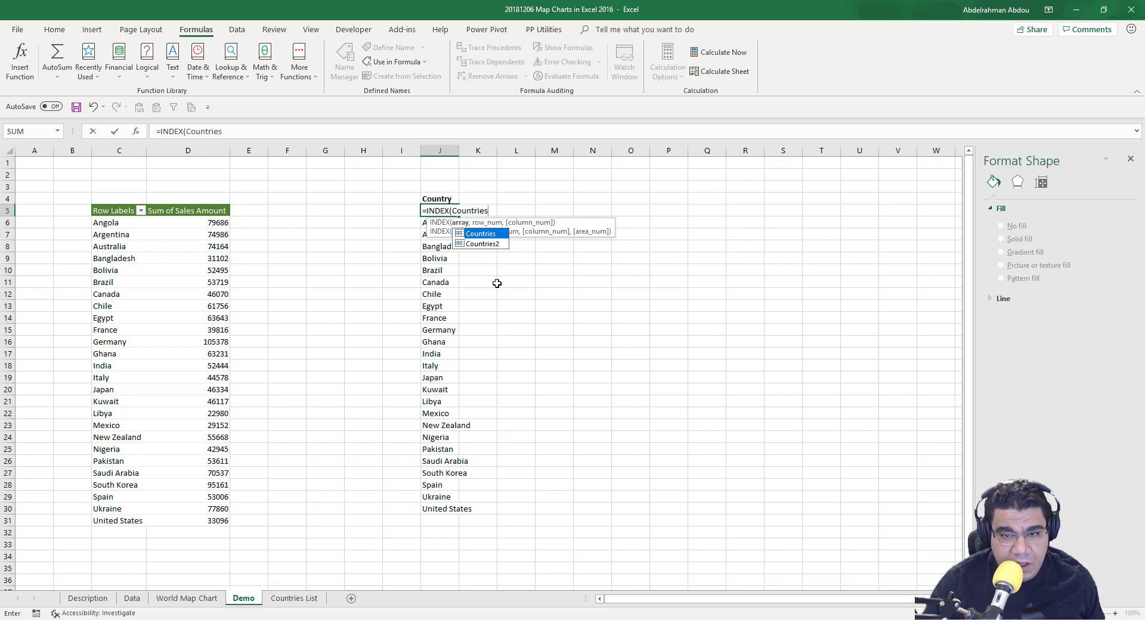
pyautogui.write(',')
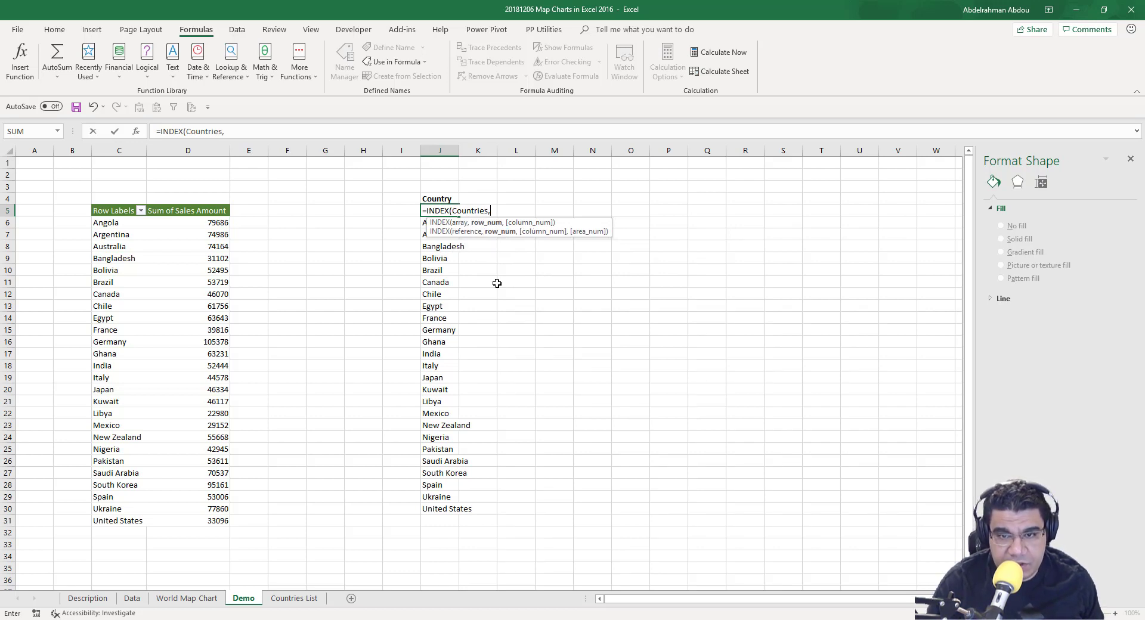
pyautogui.write('rows')
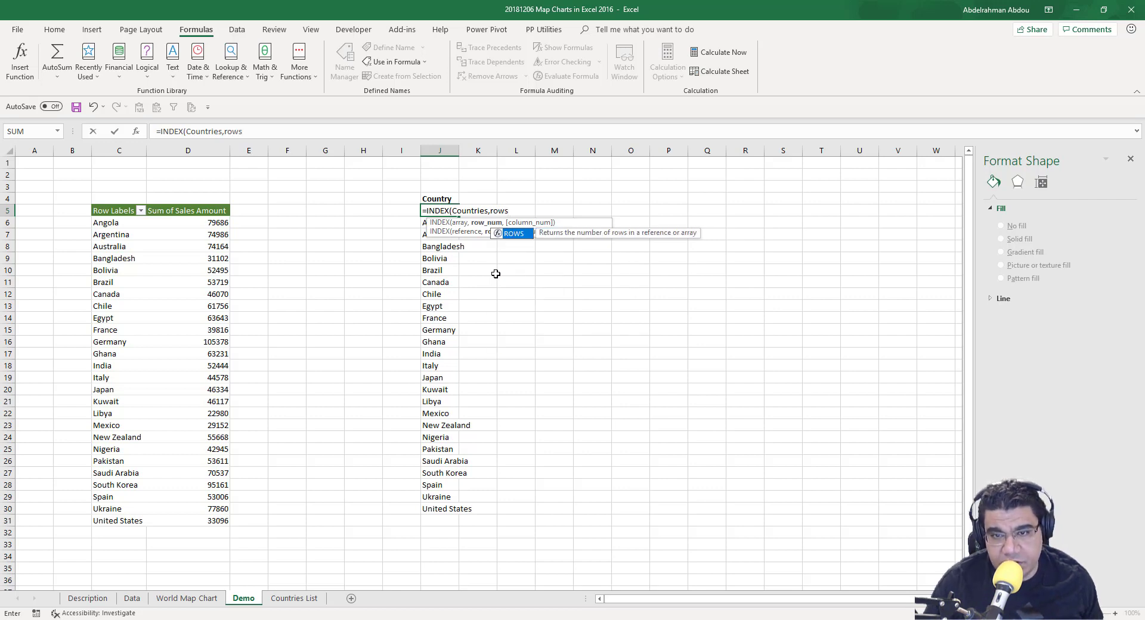
pyautogui.press('Tab')
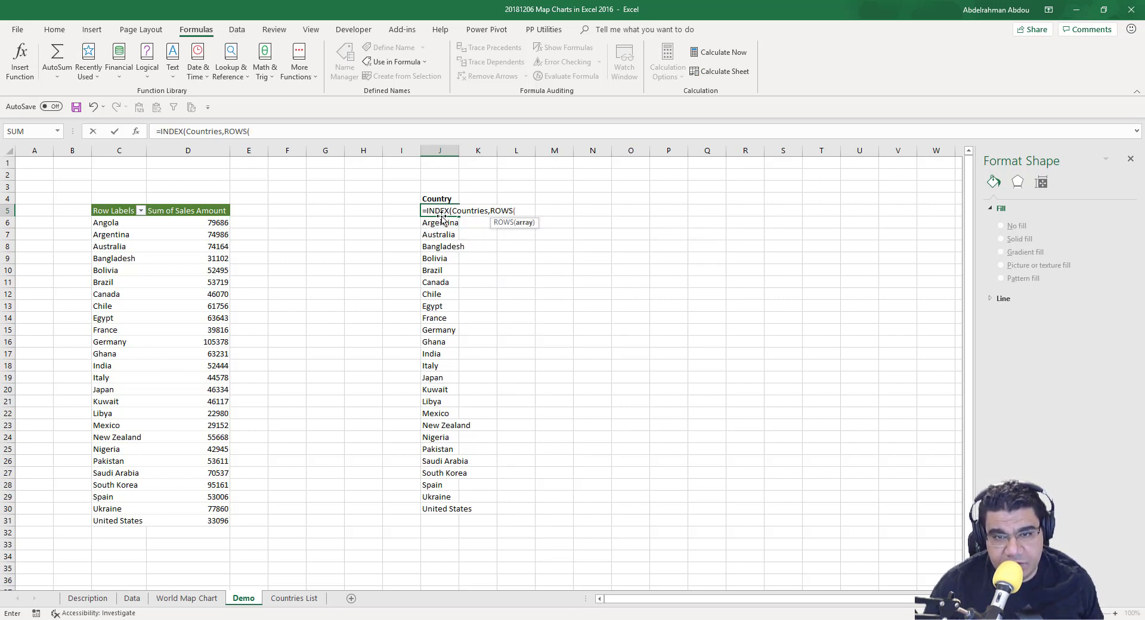
# Step: Complete the J5 formula as =INDEX(Countries,ROWS($5:5),1), anchoring only the first row reference
pyautogui.click(10, 212)
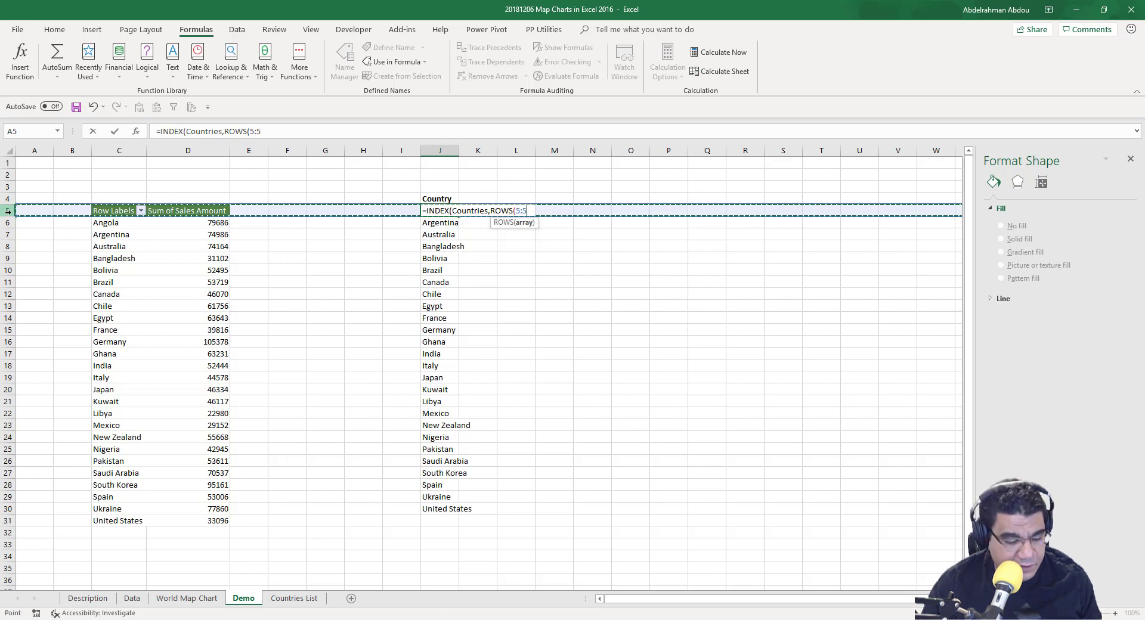
pyautogui.doubleClick(254, 133)
pyautogui.press('F4')
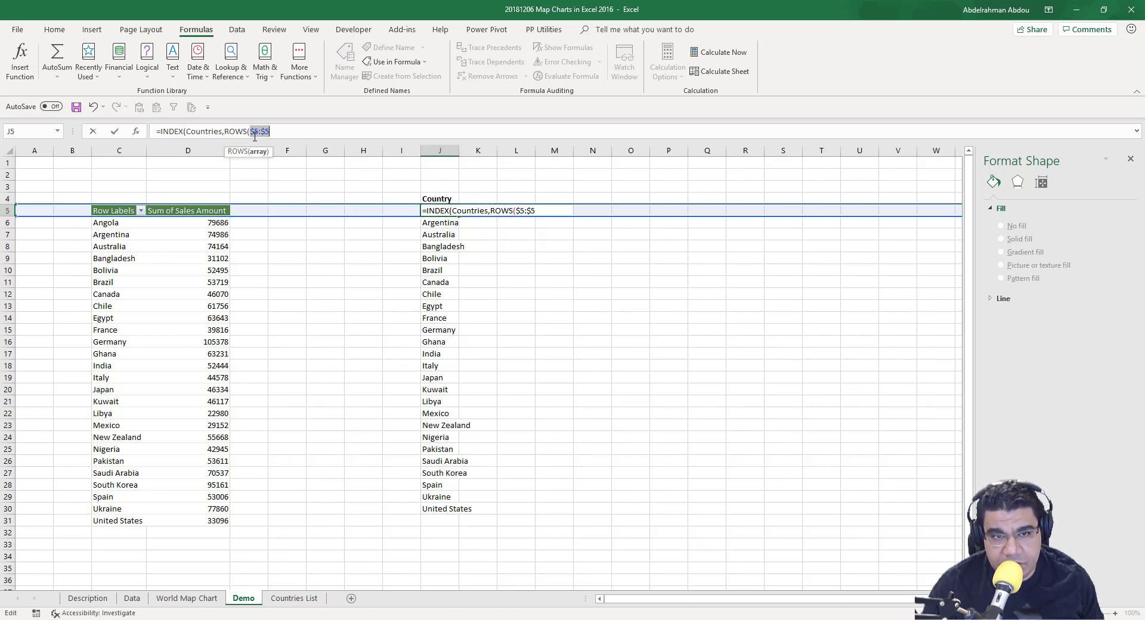
pyautogui.click(265, 133)
pyautogui.press('BackSpace')
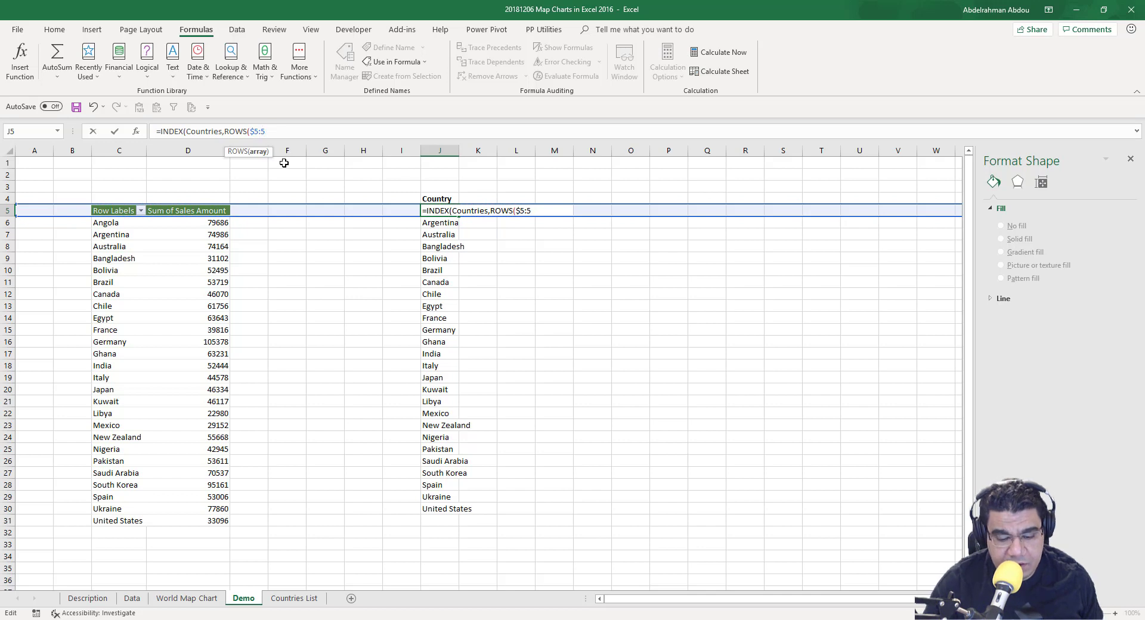
pyautogui.write(')')
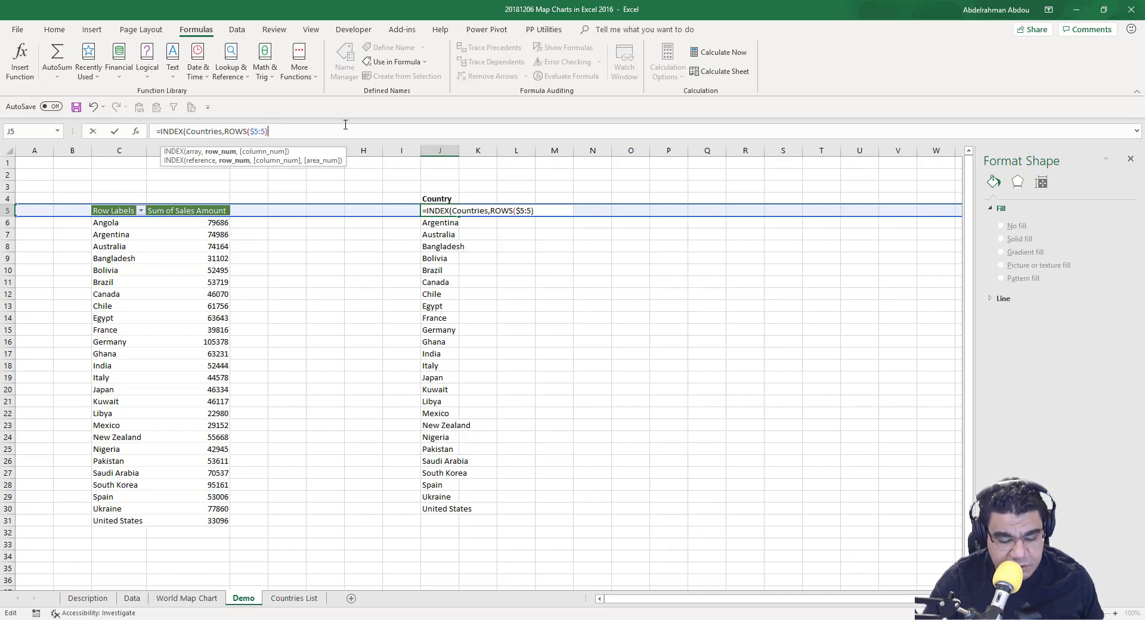
pyautogui.write(',')
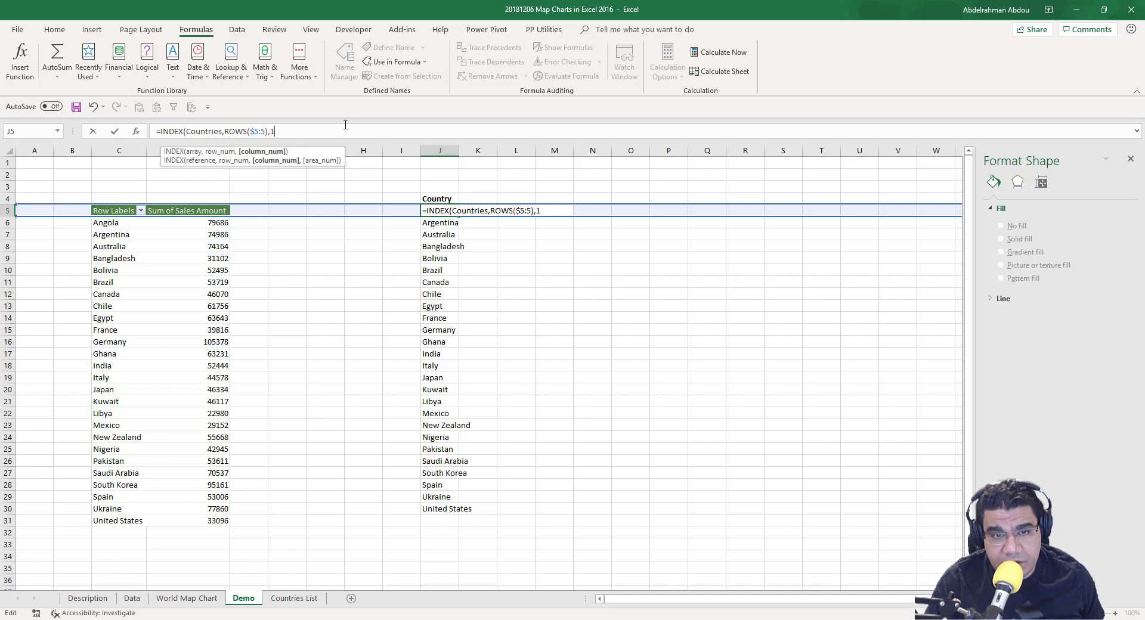
pyautogui.write('1)')
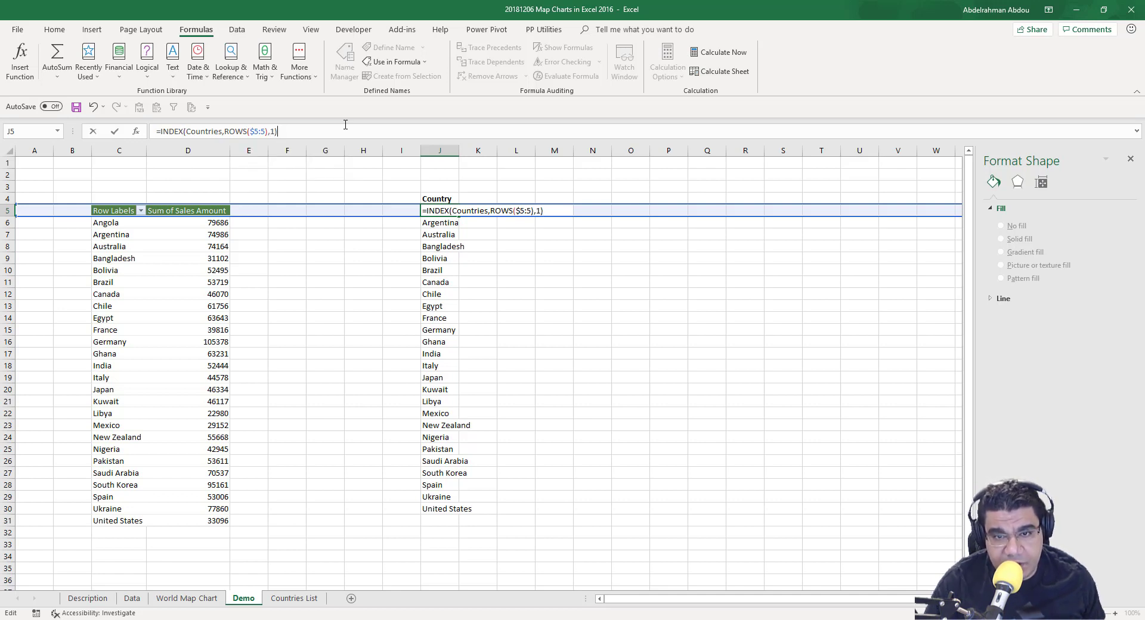
pyautogui.press('Return')
# Step: Fill the INDEX formula from J5 down to J34 and compare J31 with the last country on the Countries List sheet
pyautogui.click(453, 209)
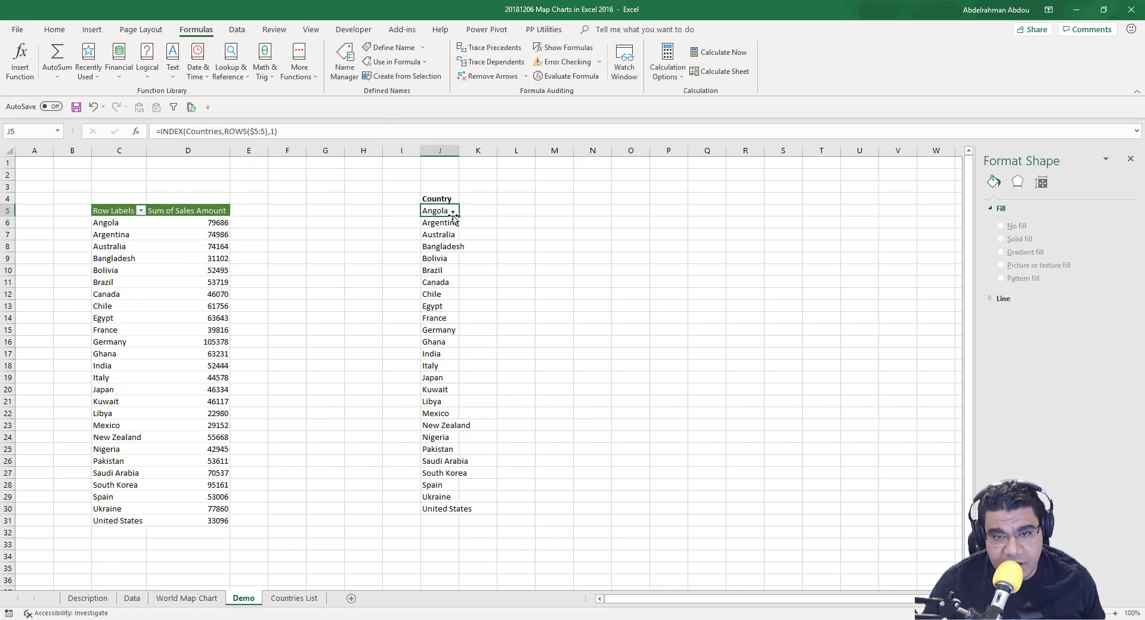
pyautogui.moveTo(460, 217); pyautogui.dragTo(450, 559)
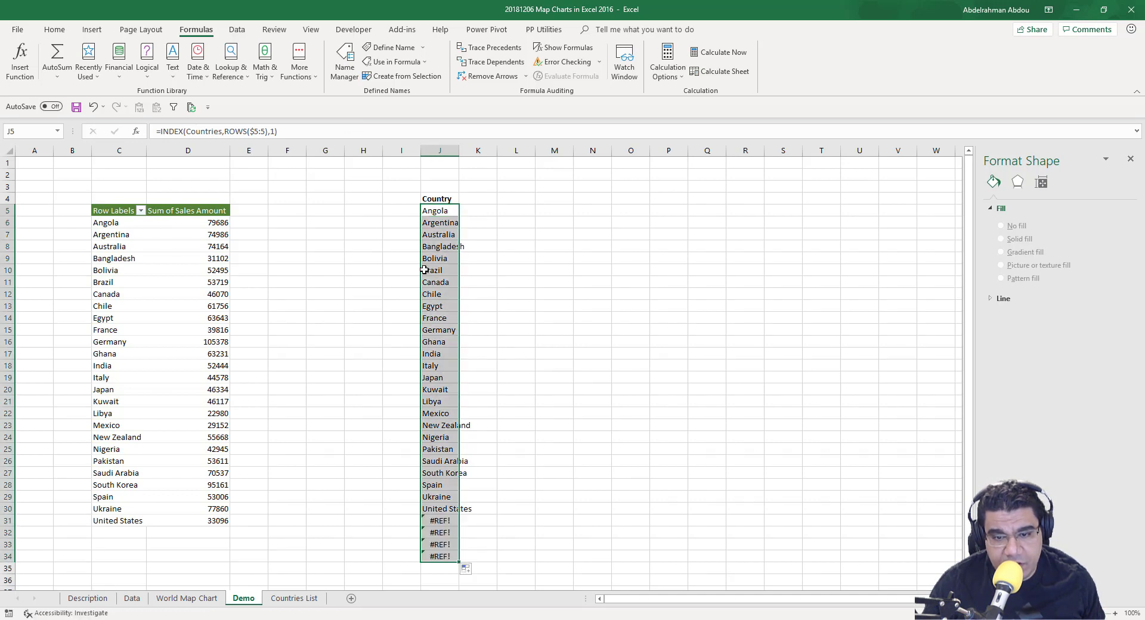
pyautogui.click(440, 522)
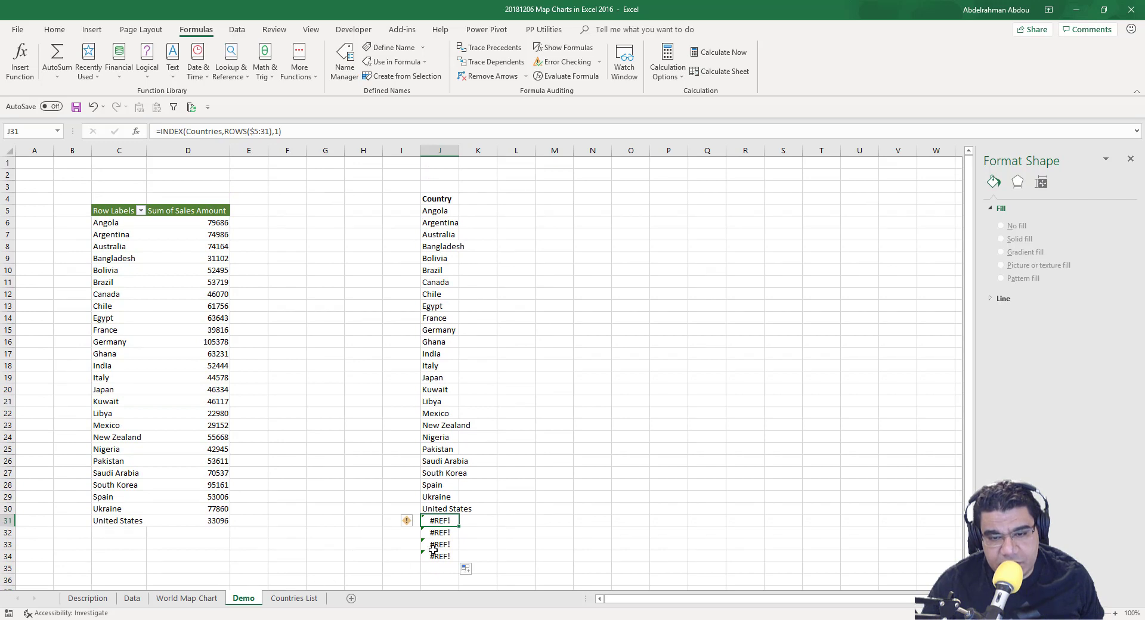
pyautogui.click(273, 603)
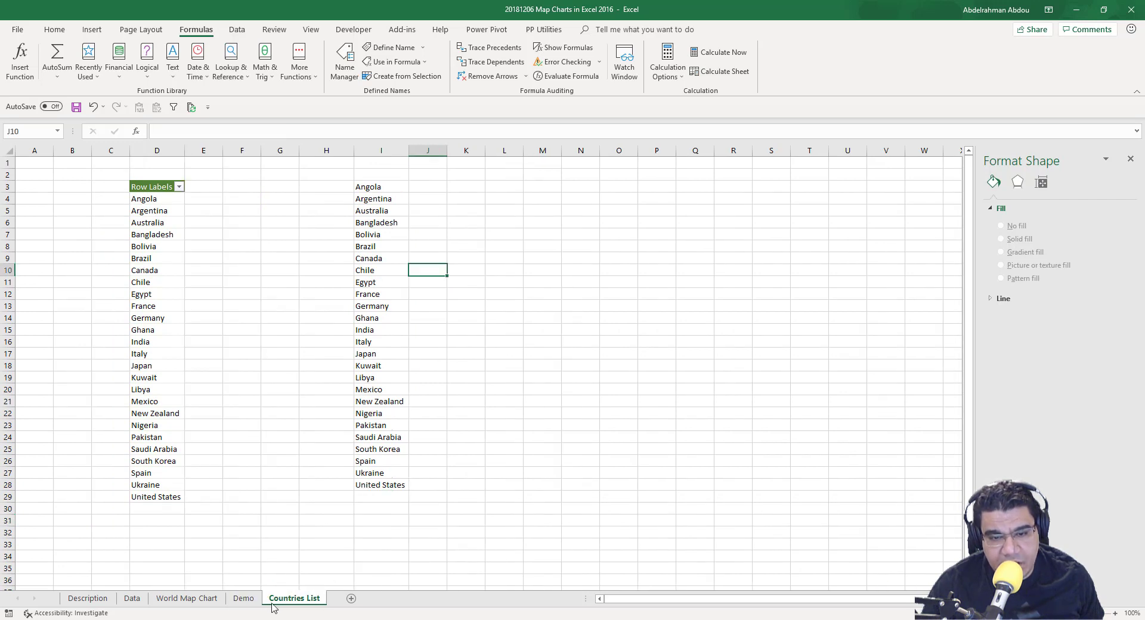
pyautogui.click(155, 498)
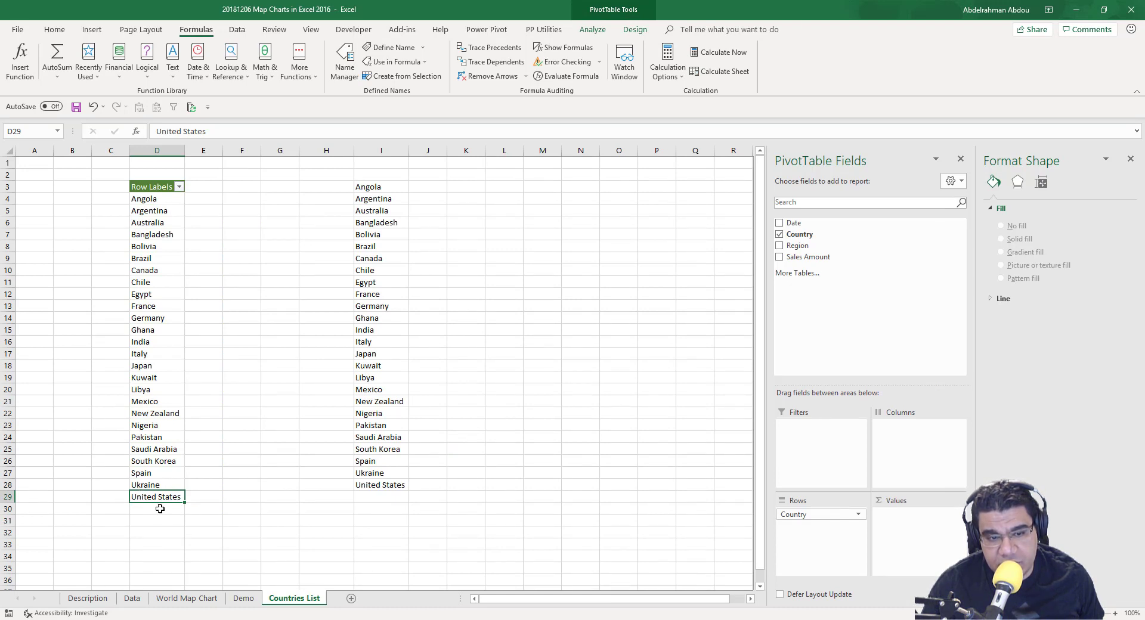
pyautogui.click(250, 598)
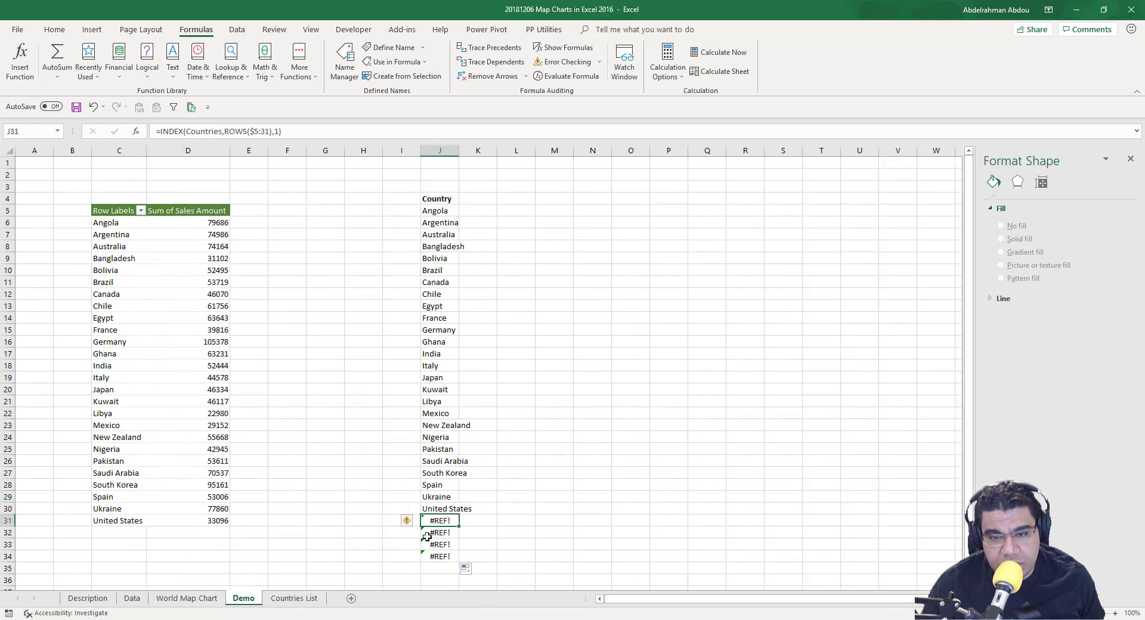
# Step: Wrap the INDEX formula in J5 in IFERROR with an empty string "" as the error value
pyautogui.click(436, 213)
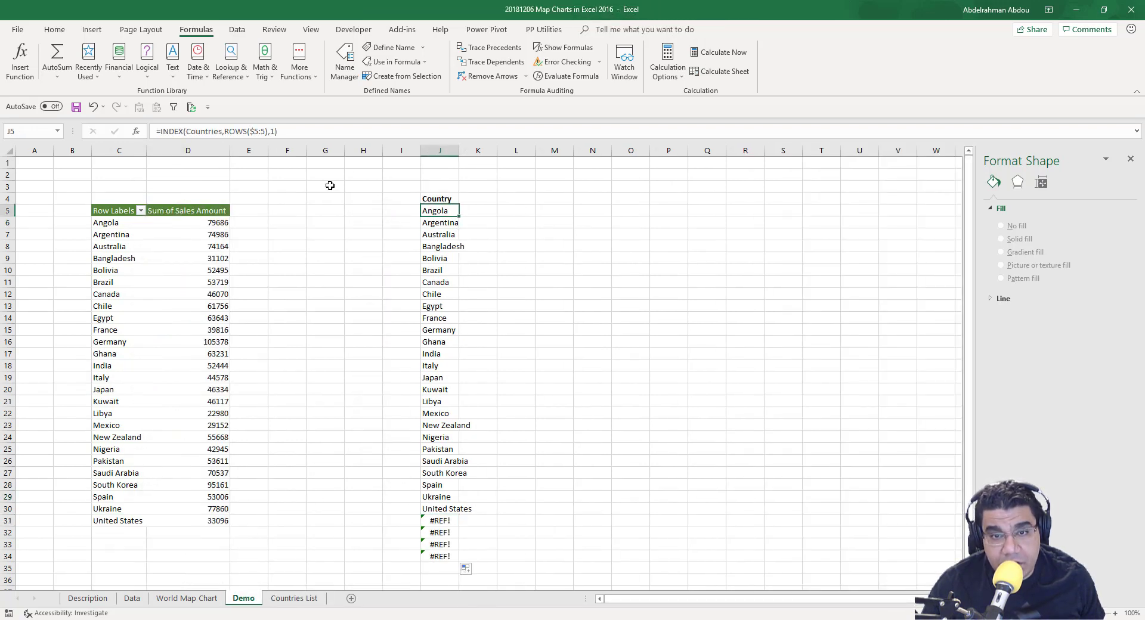
pyautogui.click(161, 131)
pyautogui.write('IFERROR(')
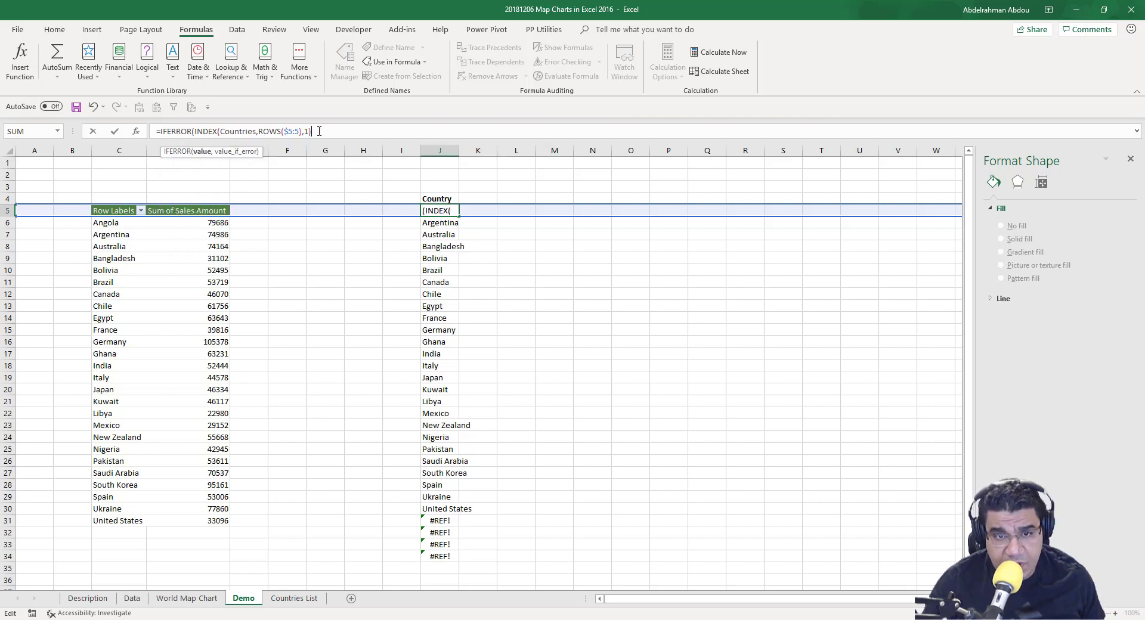
pyautogui.click(319, 131)
pyautogui.write(',""')
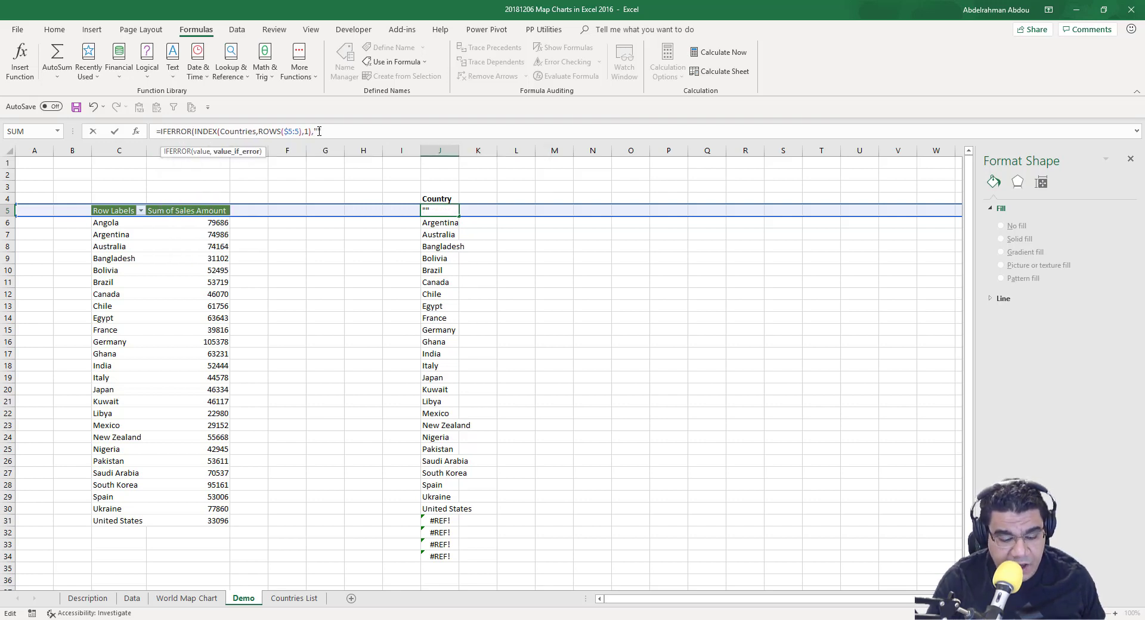
pyautogui.press('Return')
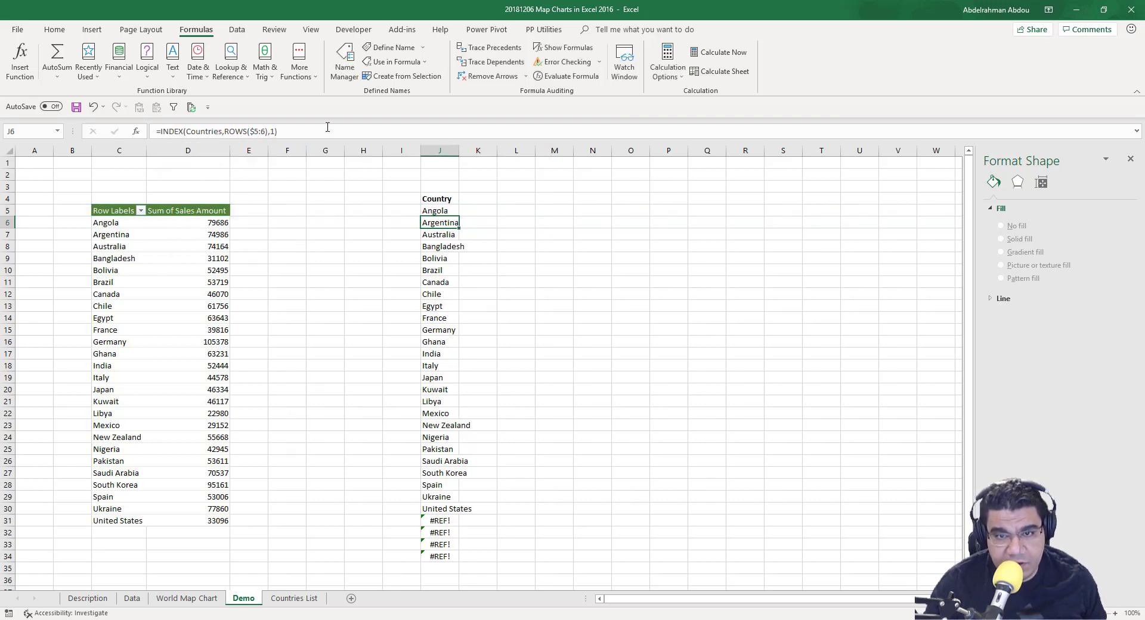
# Step: Fill the IFERROR formula from J5 down to J38 and check the resulting country list
pyautogui.click(455, 213)
pyautogui.moveTo(458, 218); pyautogui.dragTo(435, 564)
pyautogui.click(439, 484)
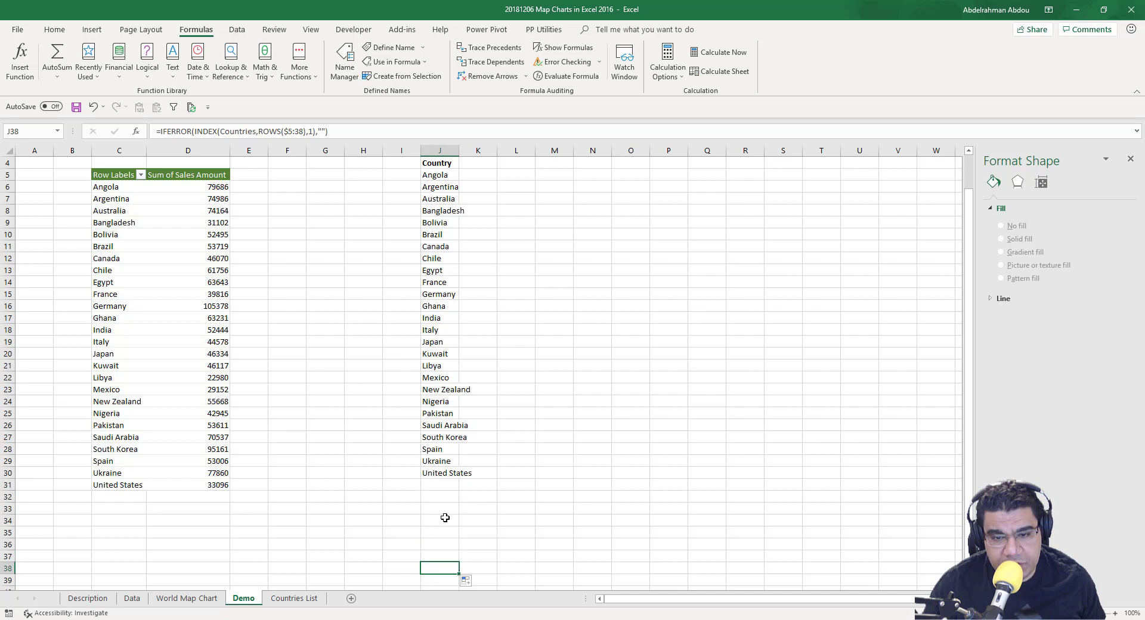
pyautogui.scroll(1, 488, 475)
pyautogui.click(442, 211)
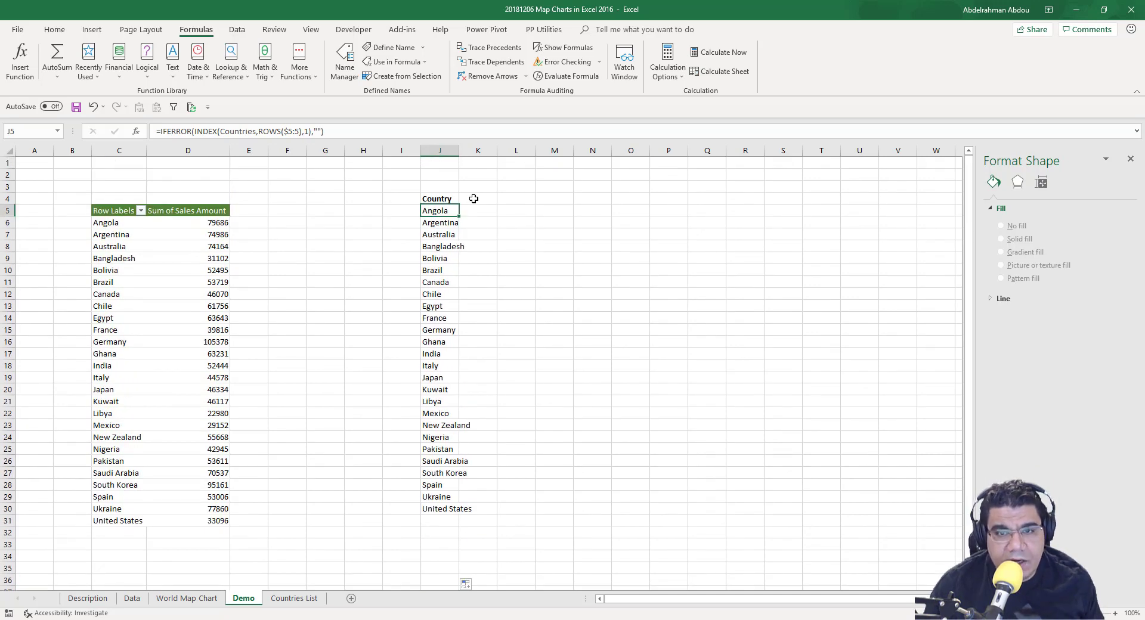
# Step: Add a bold Sales heading in K4 beside the Country heading
pyautogui.click(471, 199)
pyautogui.write('Sales')
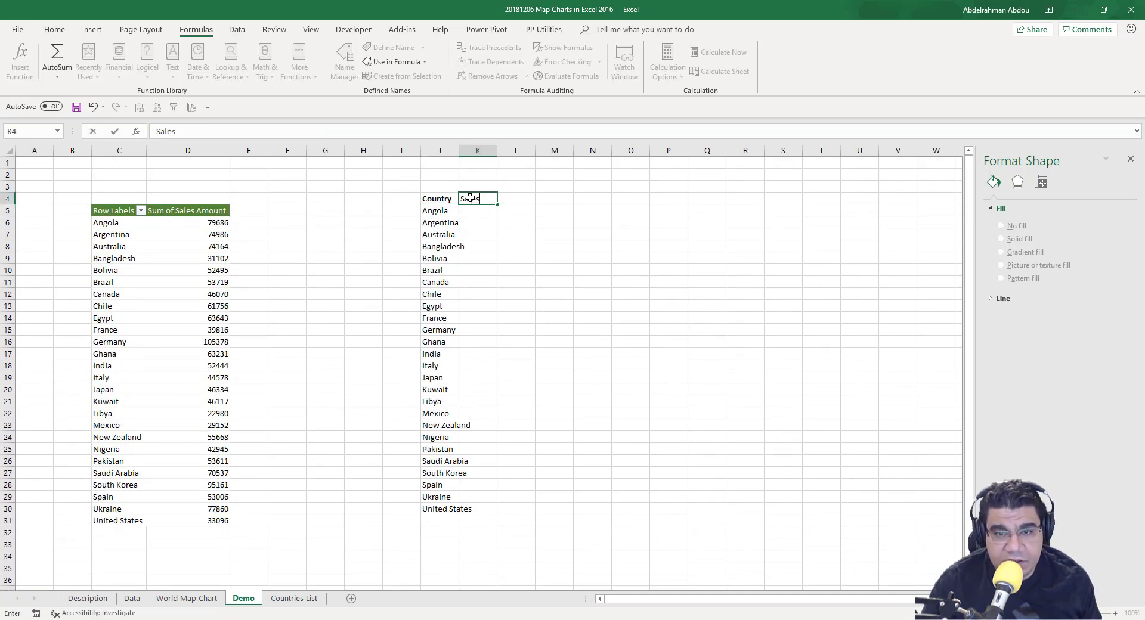
pyautogui.click(473, 197)
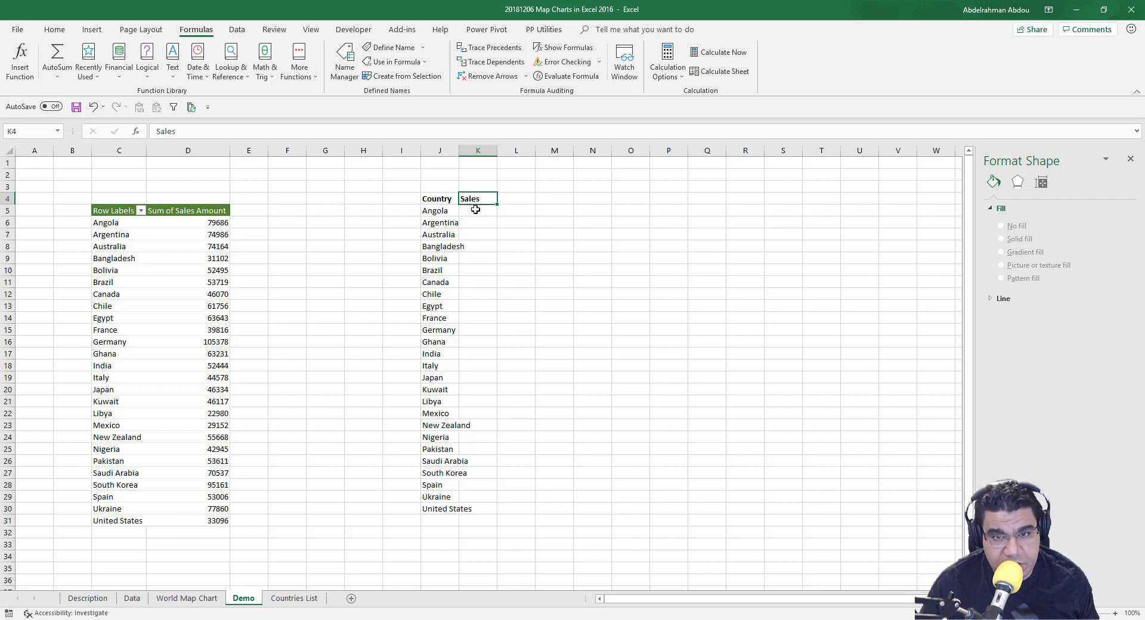
# Step: Enter =VLOOKUP(J5,$C$5:$D$39,2,FALSE) in K5 to look up the country's sales in the pivot table
pyautogui.click(476, 212)
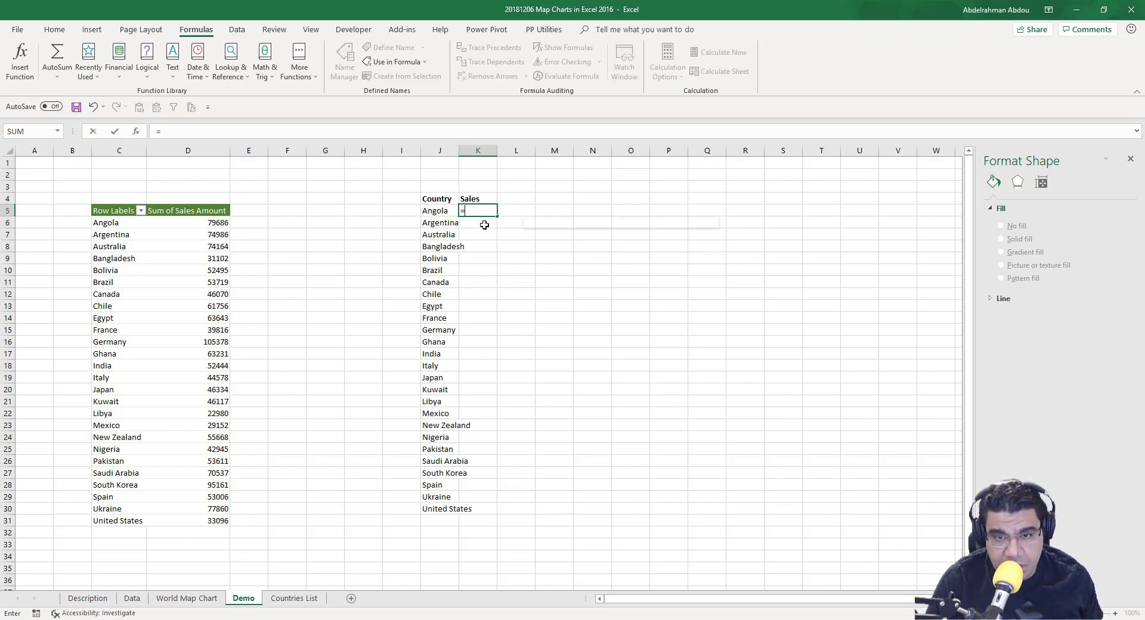
pyautogui.write('=vl')
pyautogui.press('Tab')
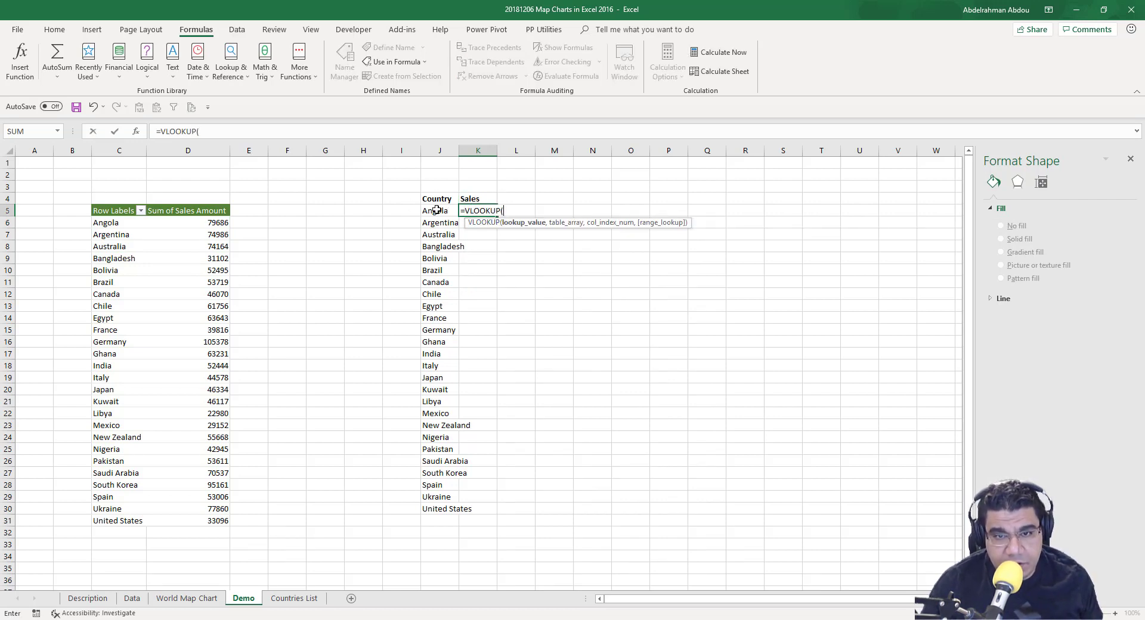
pyautogui.click(428, 212)
pyautogui.write(',')
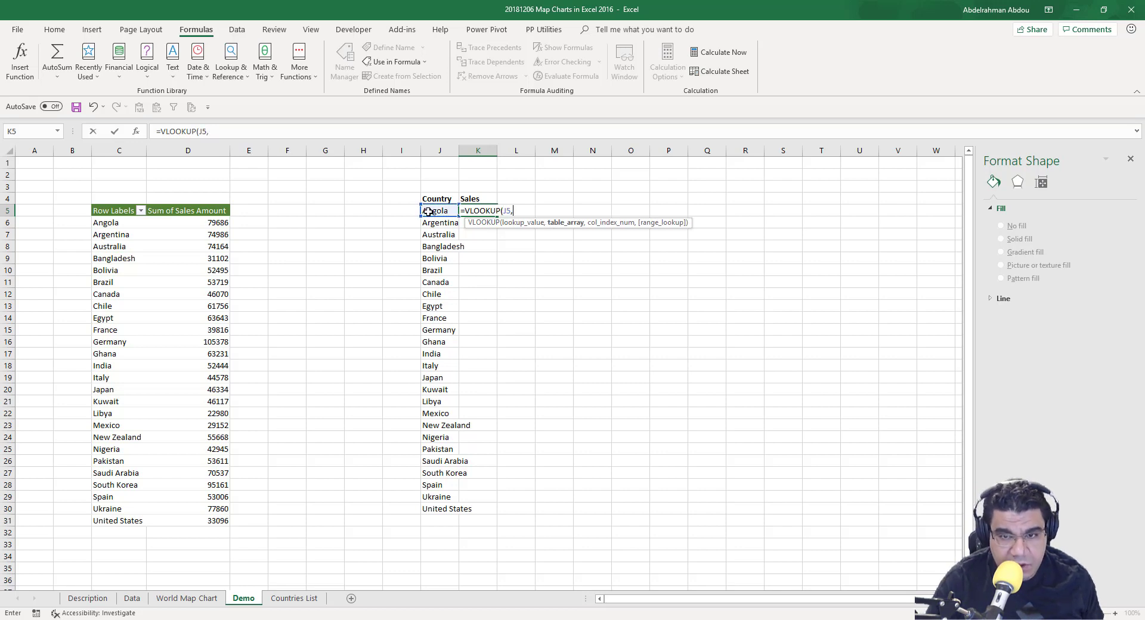
pyautogui.moveTo(110, 211); pyautogui.dragTo(189, 559)
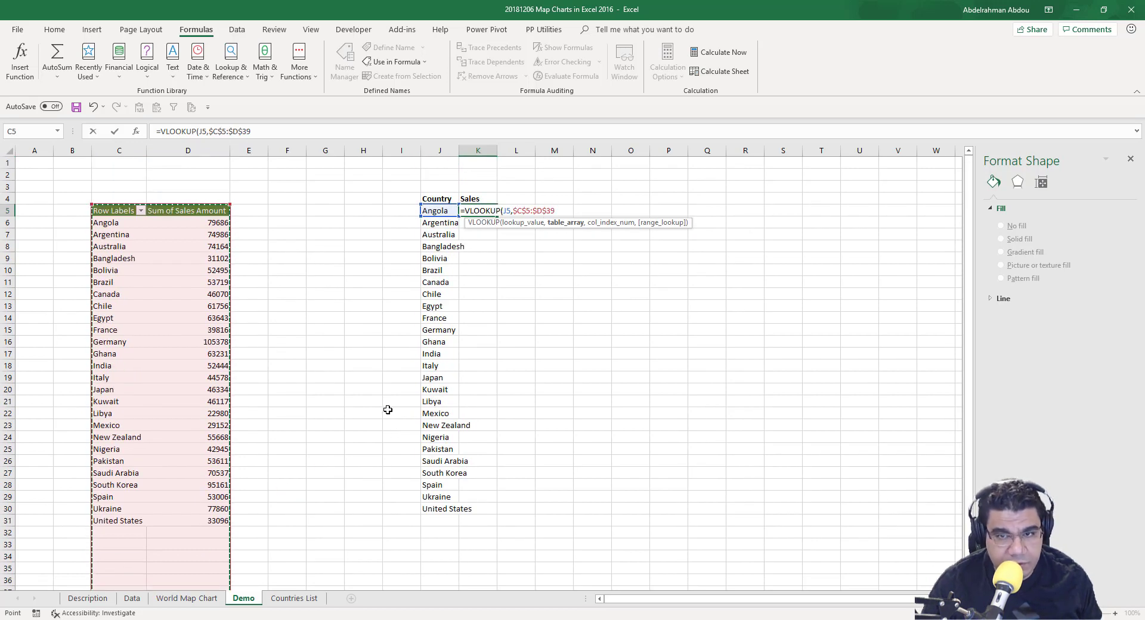
pyautogui.press('F4')
pyautogui.write(',')
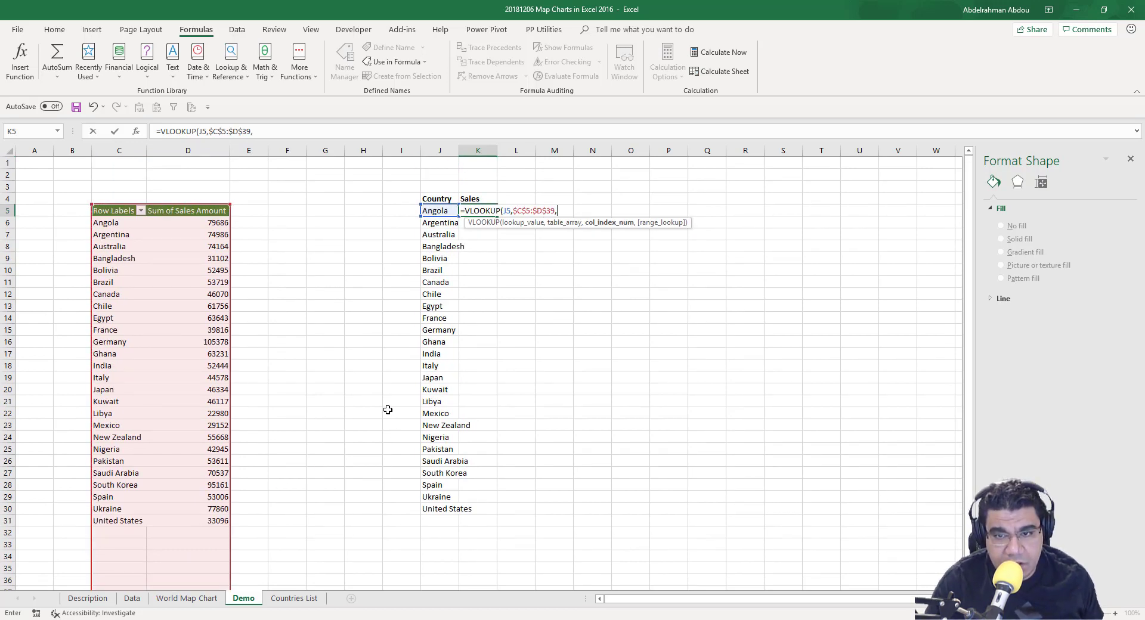
pyautogui.write('2,FALSE')
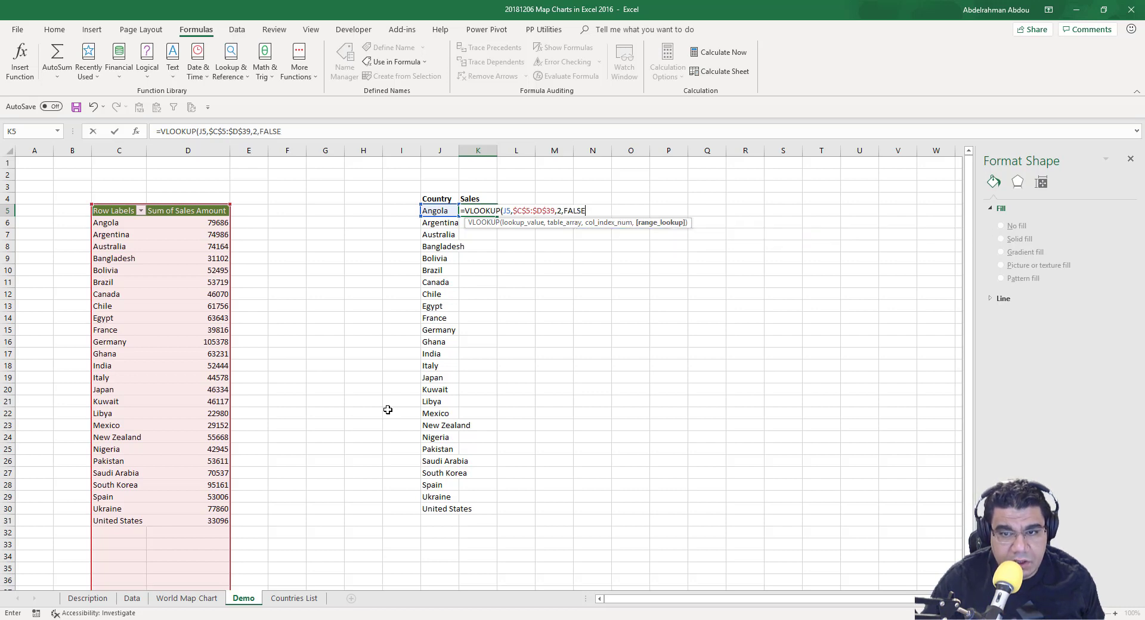
pyautogui.write(')')
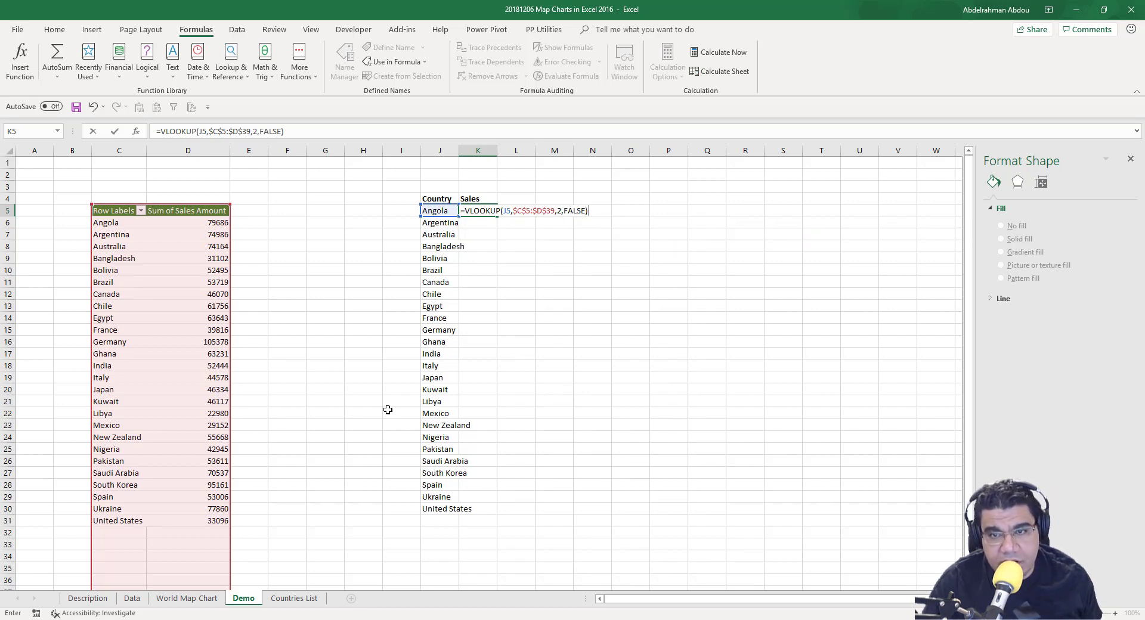
pyautogui.press('Return')
# Step: Fill the VLOOKUP formula from K5 down to K38 and check the rows below the last country
pyautogui.click(493, 211)
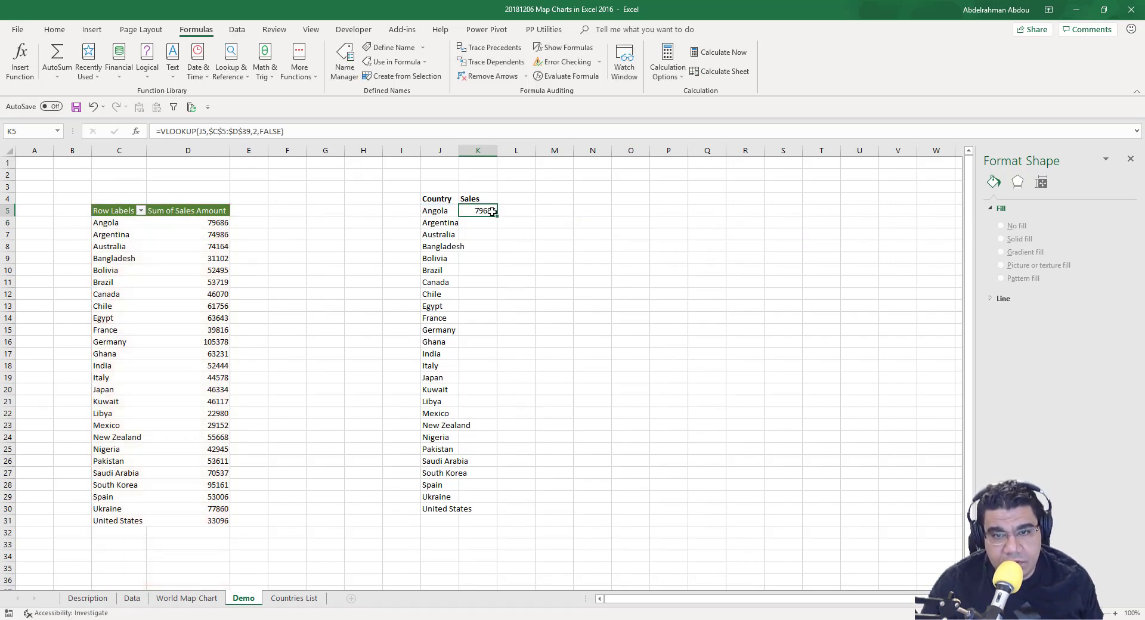
pyautogui.doubleClick(498, 218)
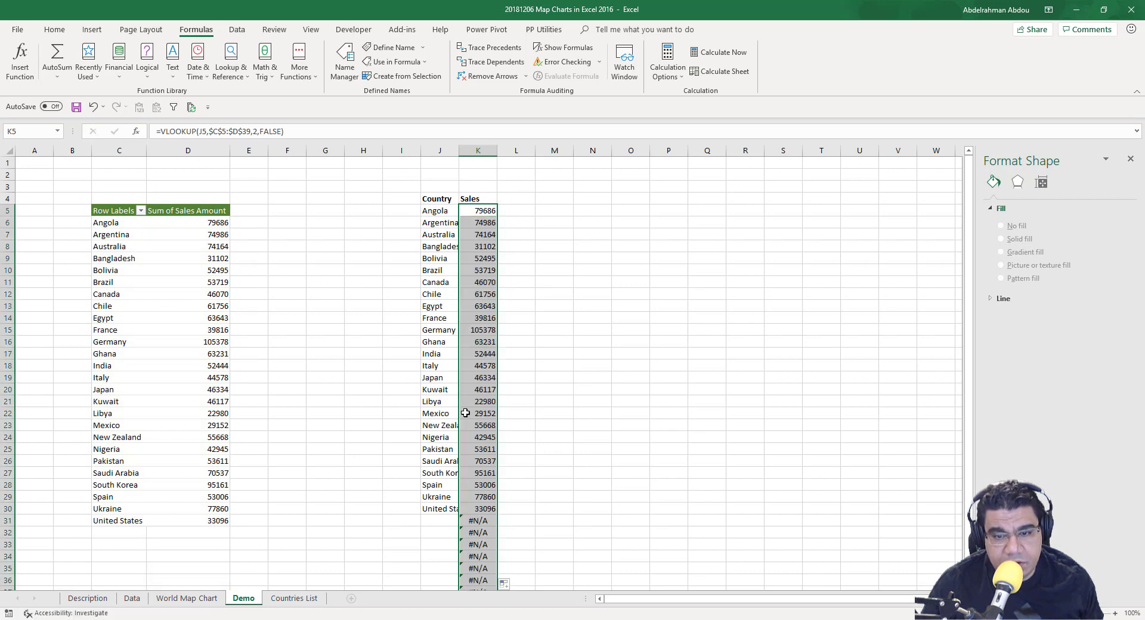
pyautogui.click(484, 255)
pyautogui.scroll(-2, 499, 462)
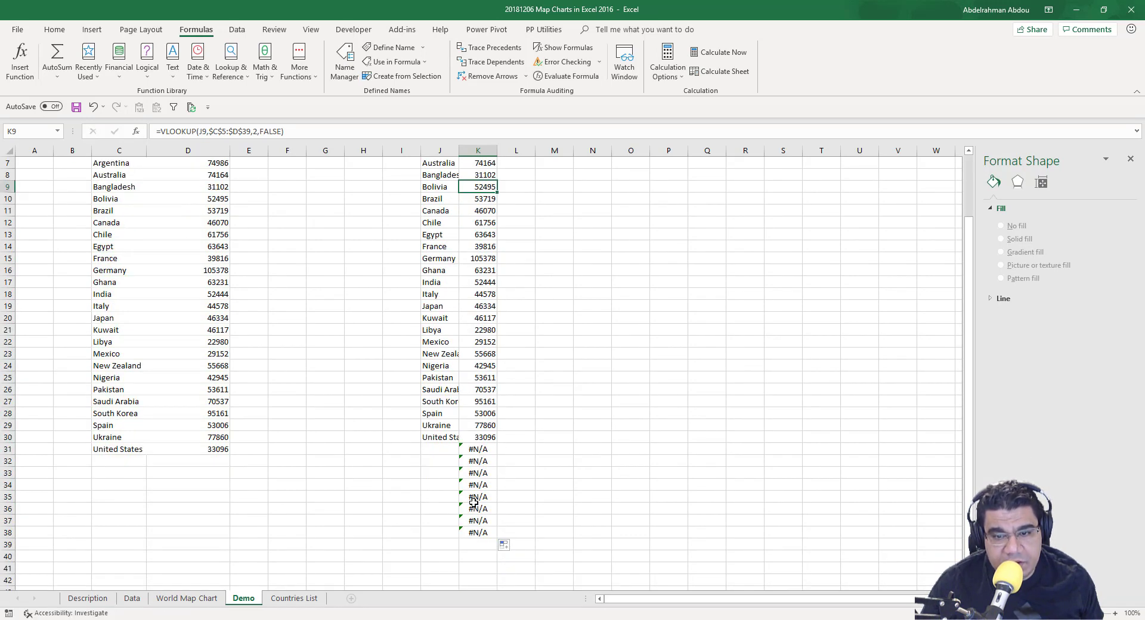
pyautogui.click(479, 452)
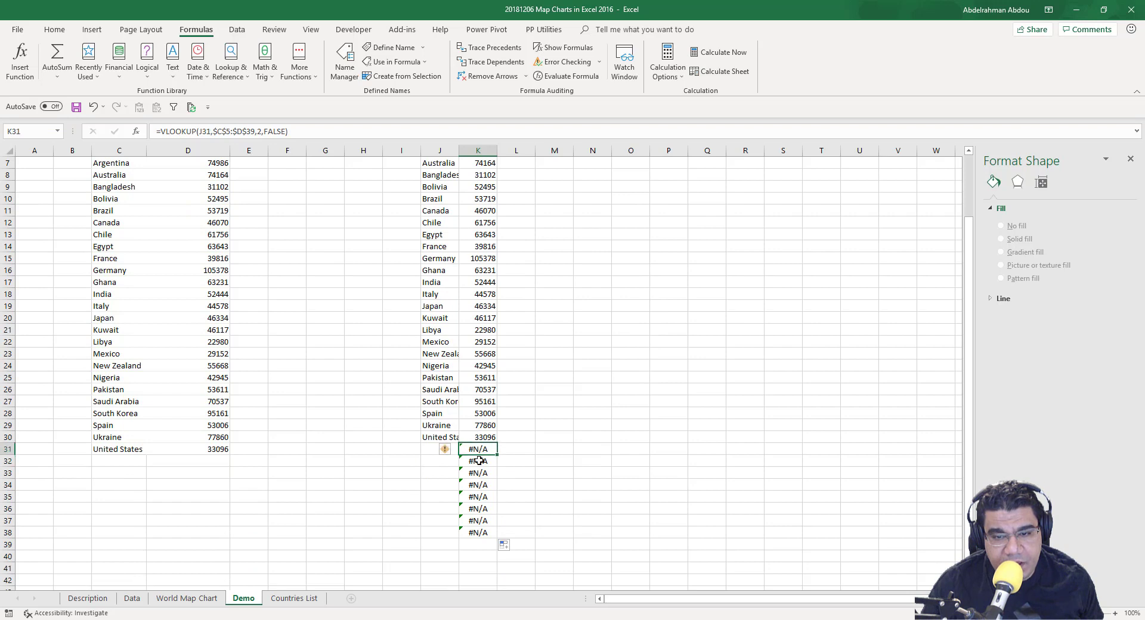
pyautogui.click(453, 450)
pyautogui.press('Down')
pyautogui.press('Down')
pyautogui.press('Down')
pyautogui.press('Down')
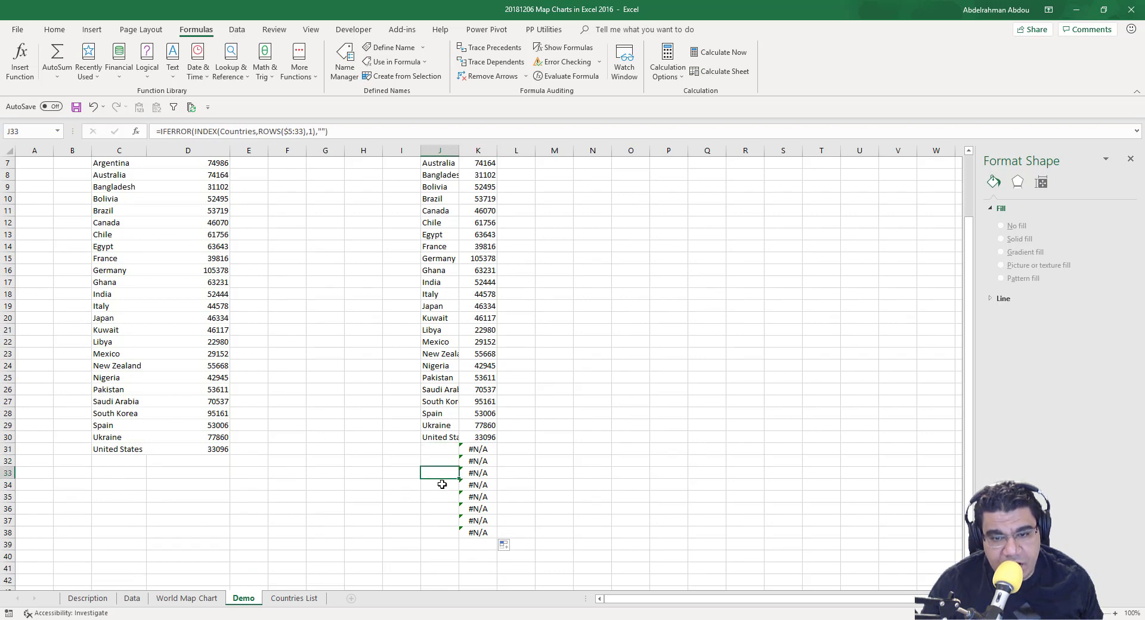
pyautogui.scroll(2, 174, 276)
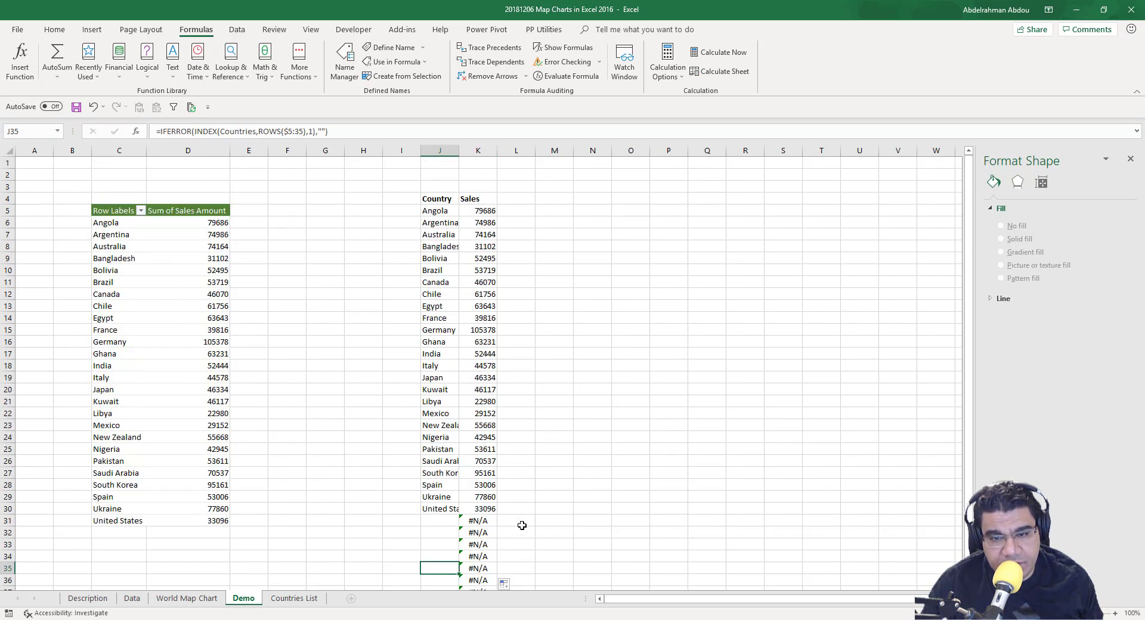
# Step: Format the sales values in K5:K38 as dollar Accounting amounts with no decimal places
pyautogui.moveTo(474, 212); pyautogui.dragTo(478, 569)
pyautogui.click(64, 28)
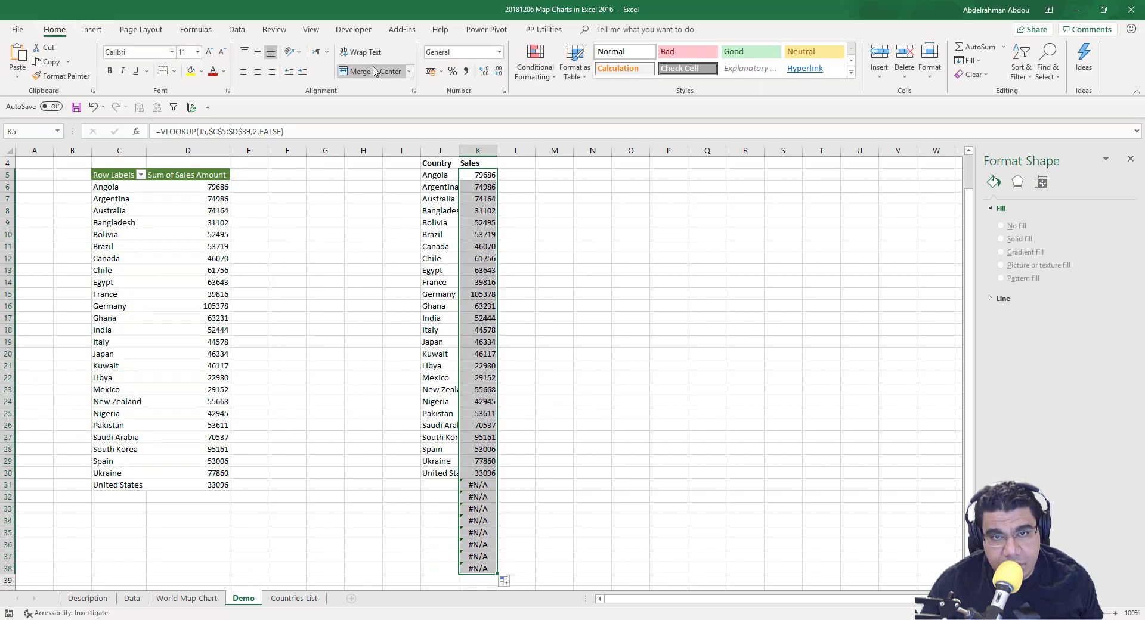
pyautogui.click(441, 71)
pyautogui.click(467, 115)
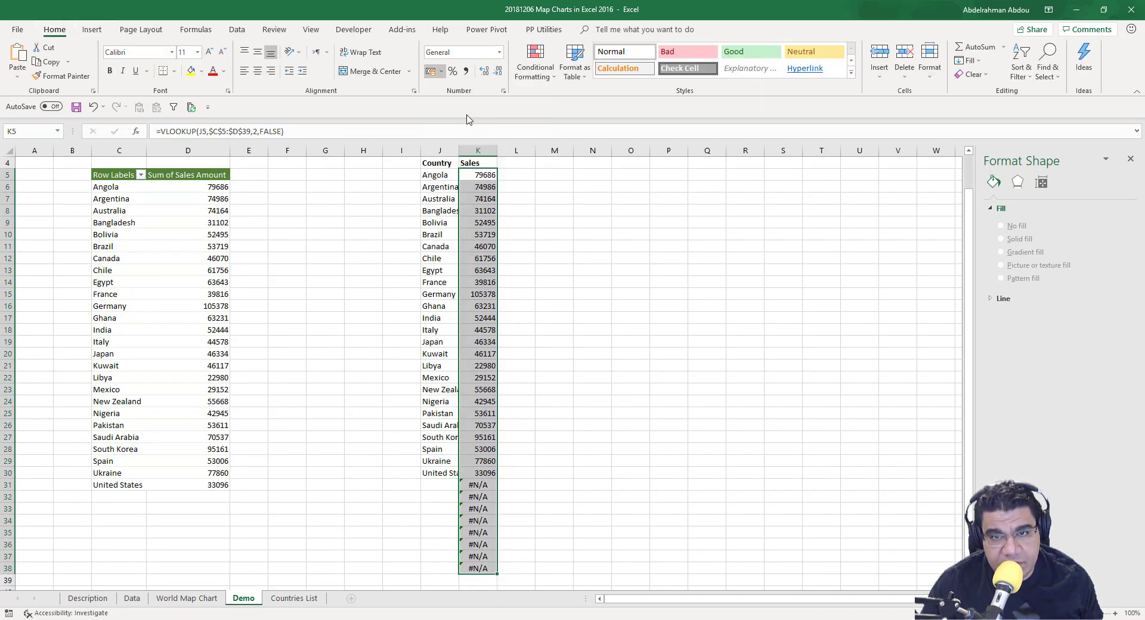
pyautogui.click(498, 71)
pyautogui.click(498, 71)
pyautogui.click(492, 246)
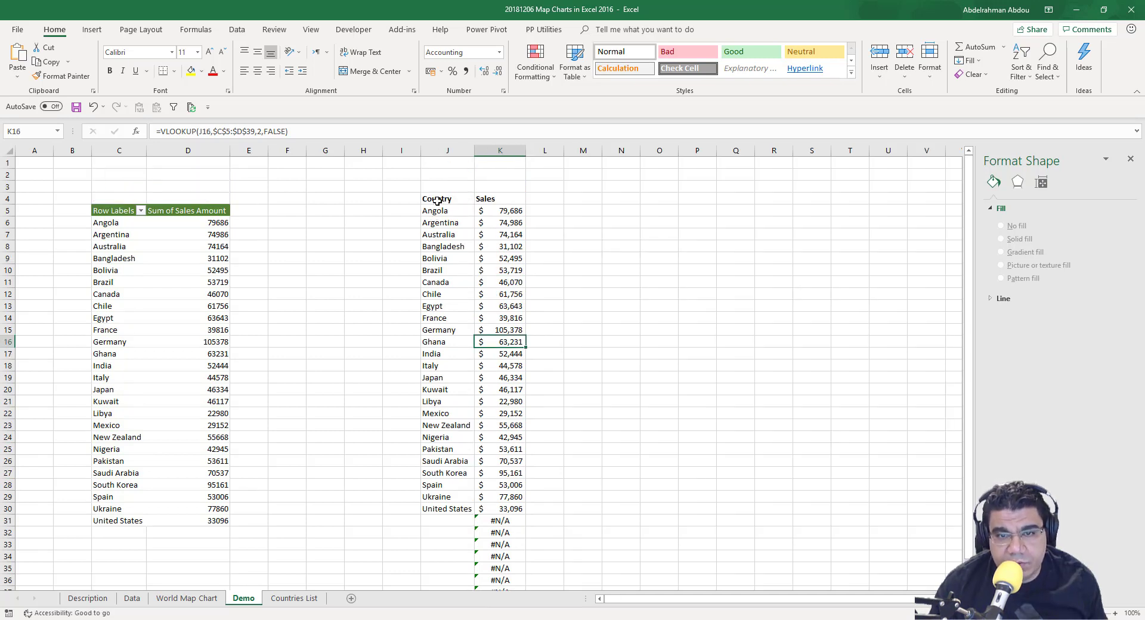
# Step: Insert a Filled Map chart from J4:K30, then place and enlarge it beside the Country and Sales table
pyautogui.moveTo(442, 199); pyautogui.dragTo(501, 510)
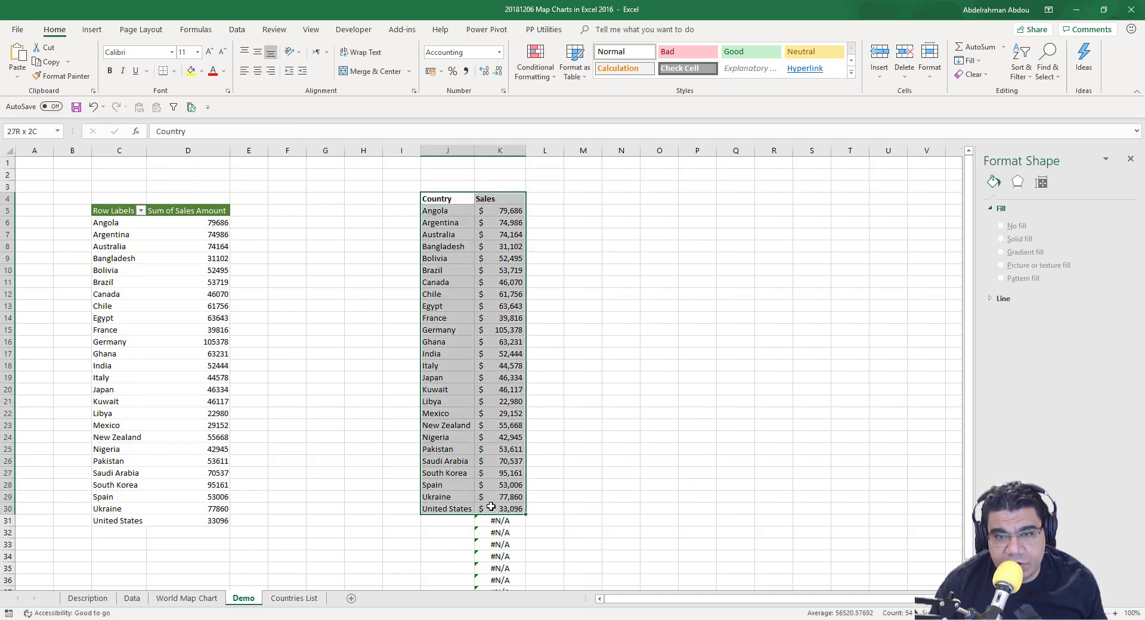
pyautogui.click(94, 29)
pyautogui.click(585, 57)
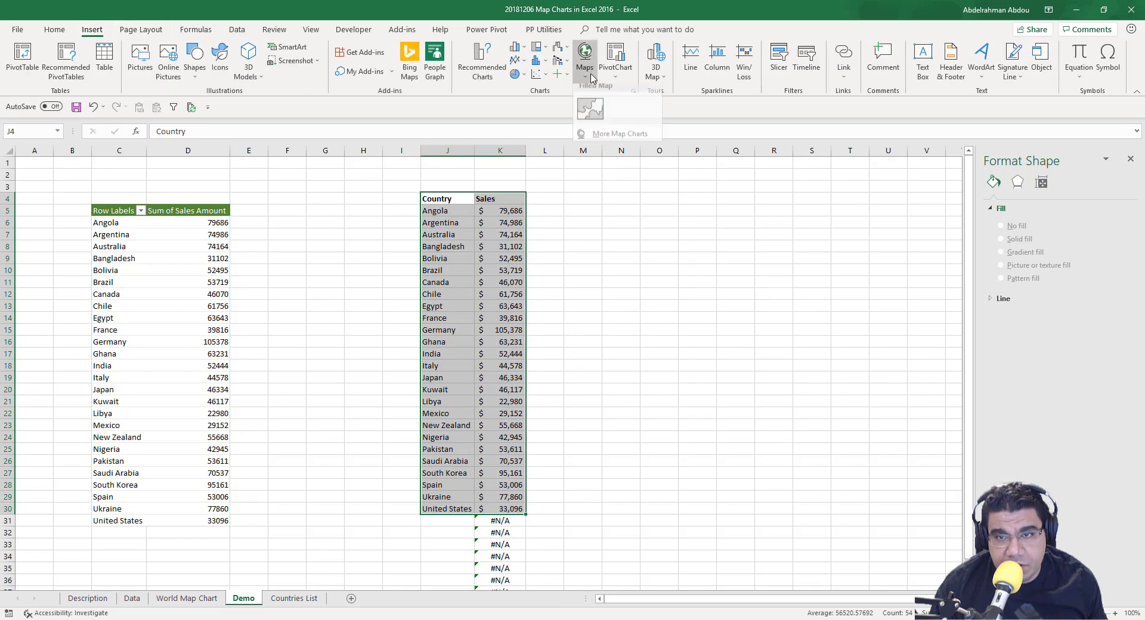
pyautogui.click(590, 111)
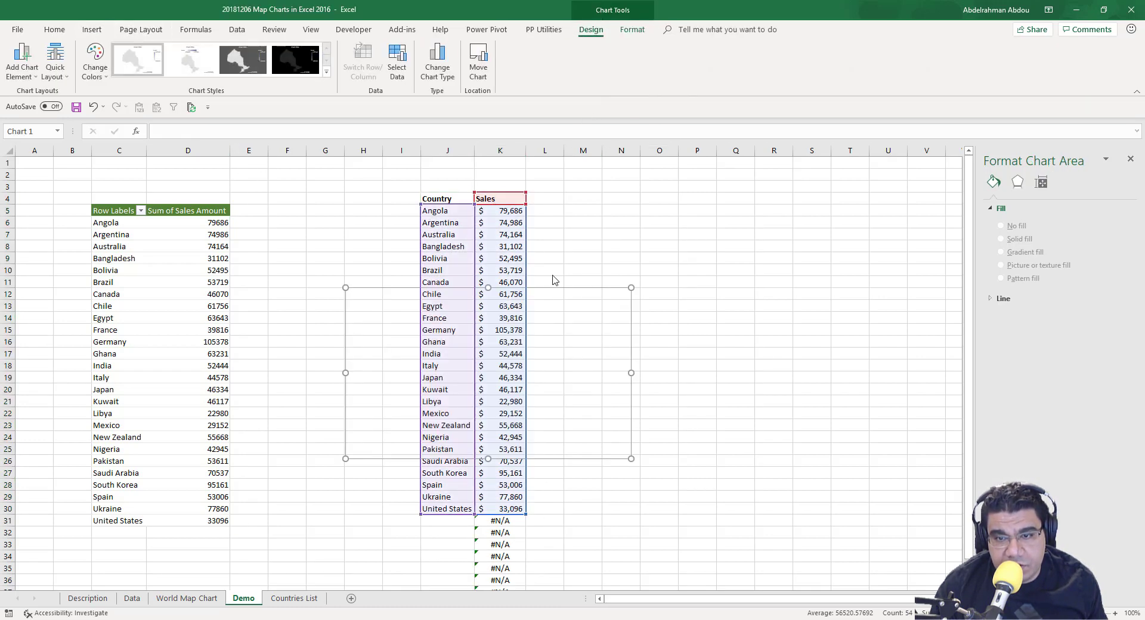
pyautogui.moveTo(529, 301); pyautogui.dragTo(763, 256)
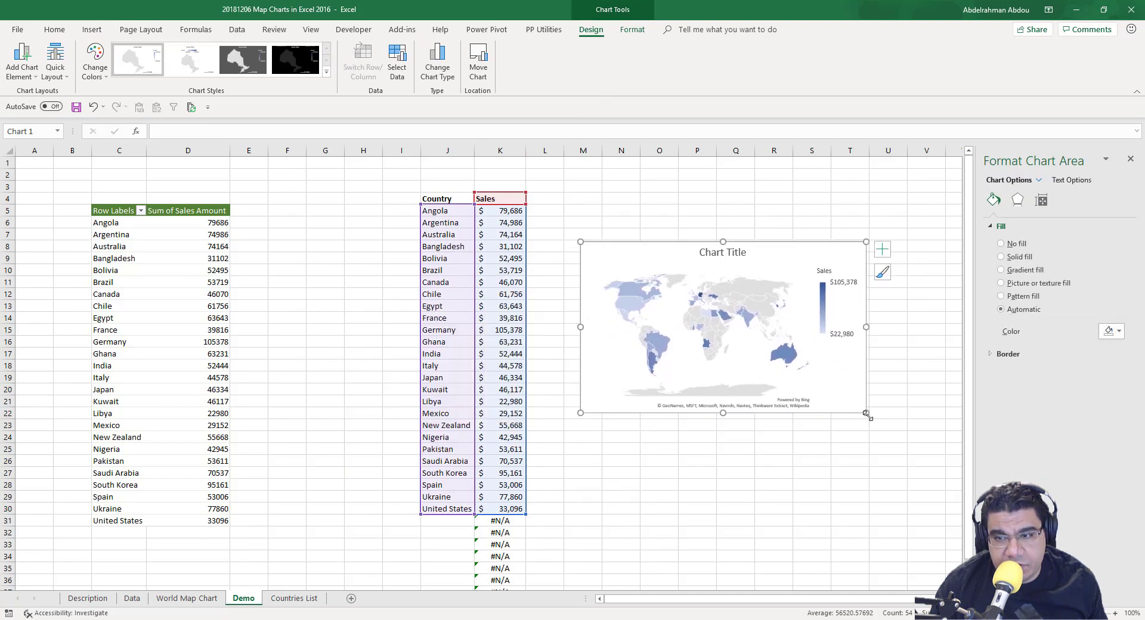
pyautogui.moveTo(866, 414); pyautogui.dragTo(894, 505)
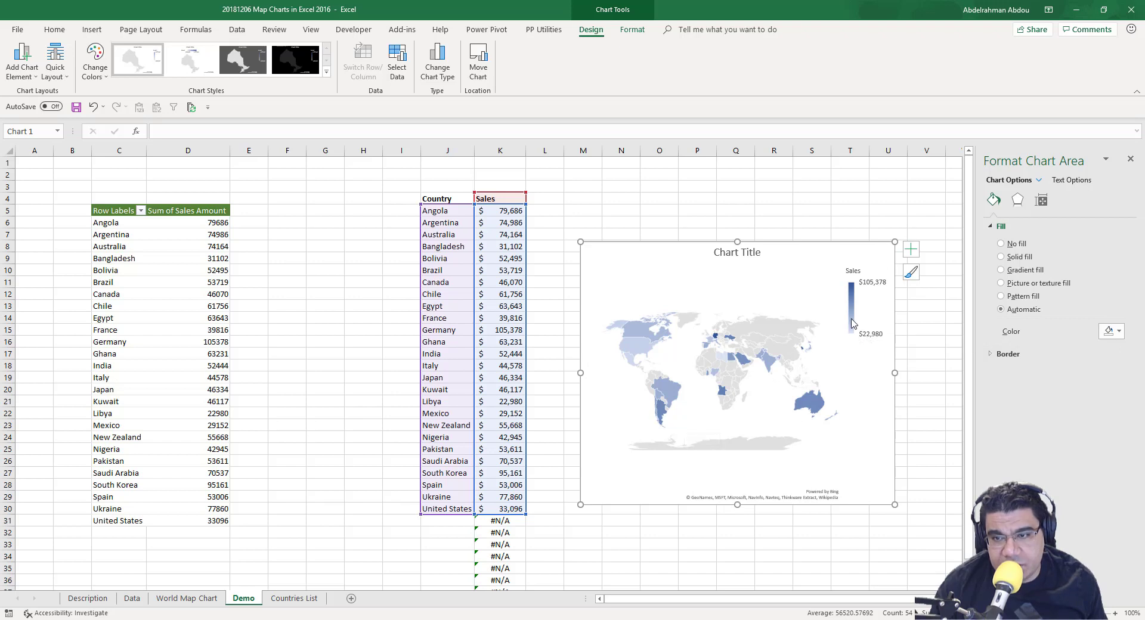
# Step: Recolor the map chart with the monochromatic palette running from light to dark green
pyautogui.click(909, 278)
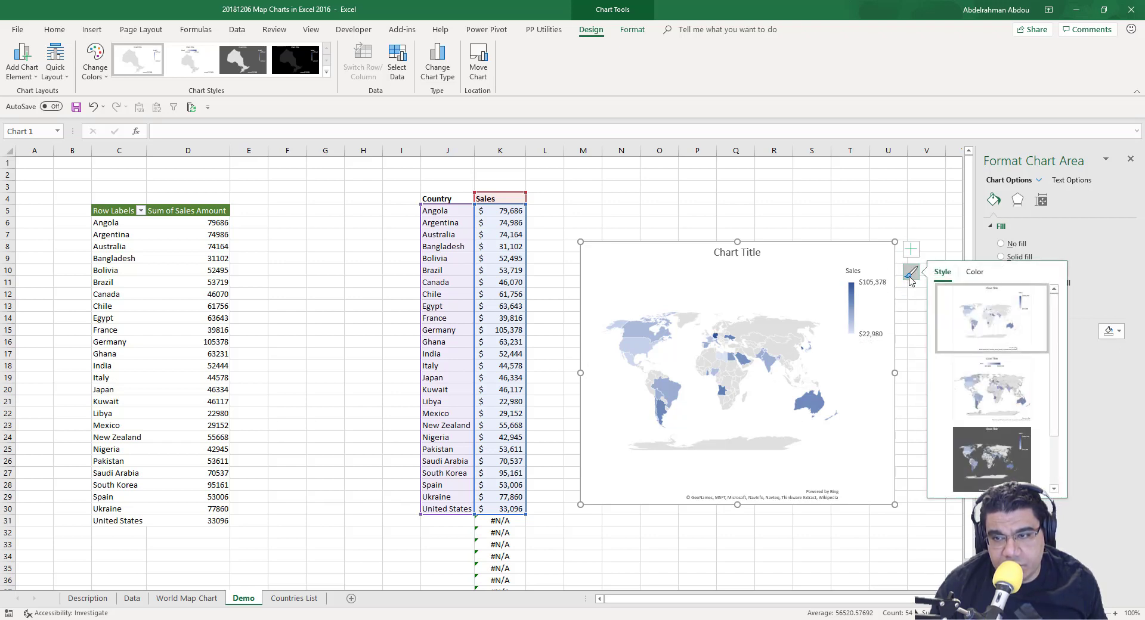
pyautogui.click(974, 272)
pyautogui.scroll(-3, 995, 357)
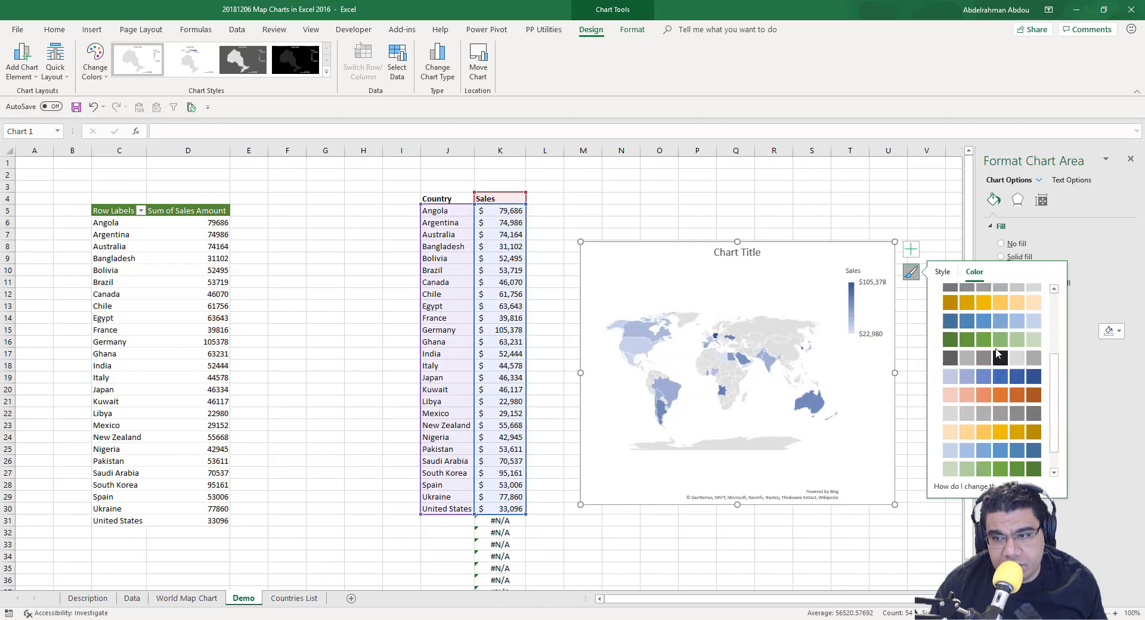
pyautogui.click(1022, 471)
pyautogui.click(808, 272)
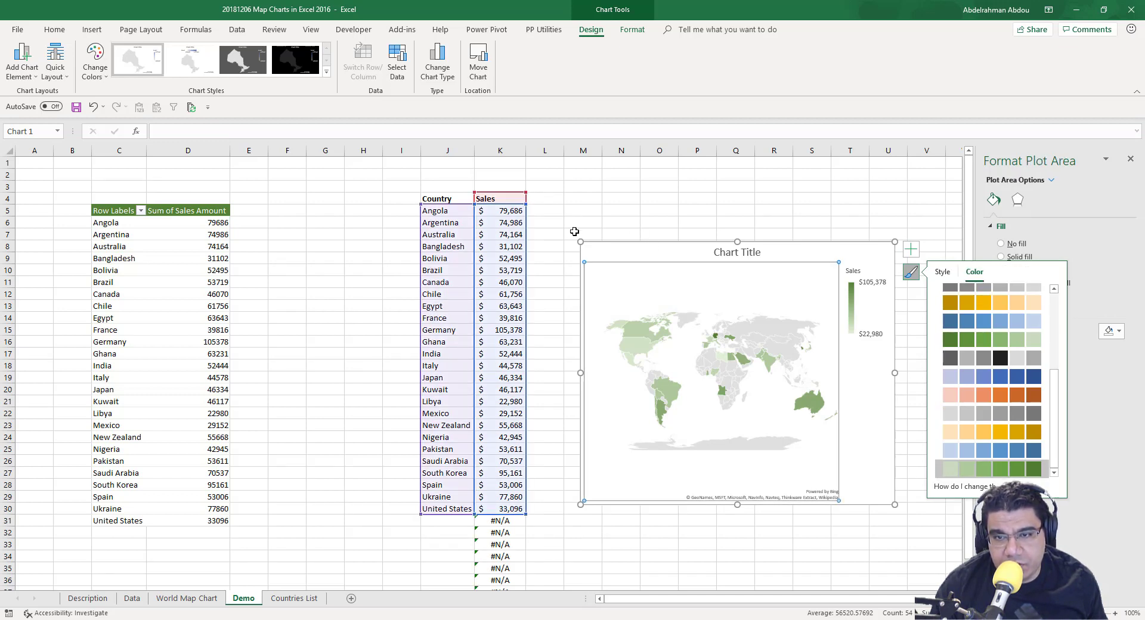
# Step: Title the map chart "Sales per Country" and enlarge it toward the Sales column
pyautogui.click(735, 254)
pyautogui.tripleClick(738, 254)
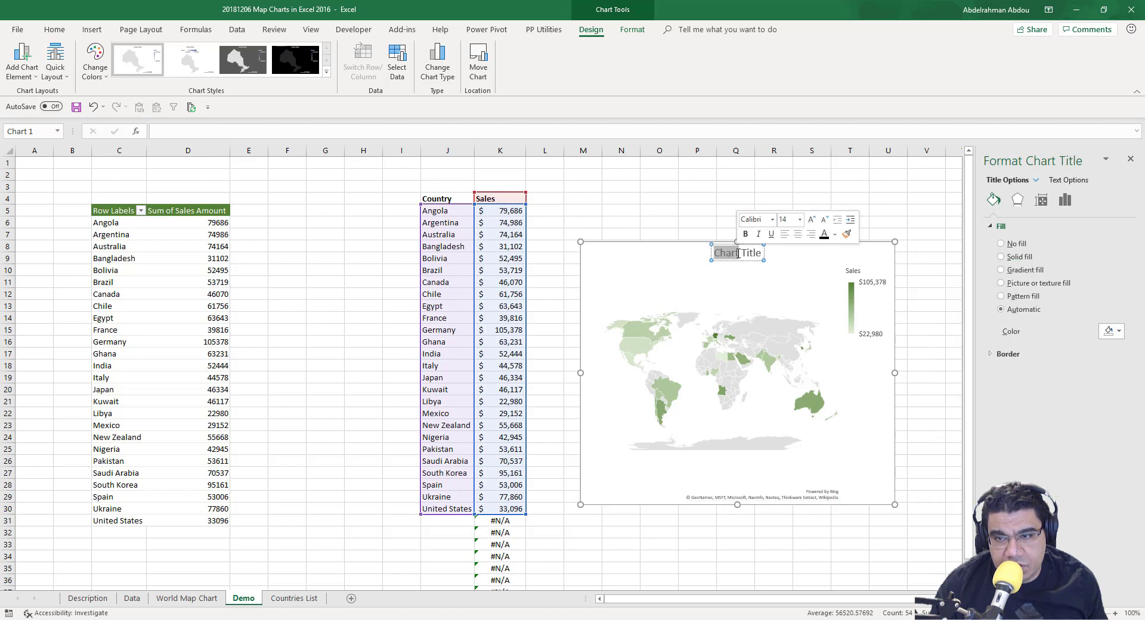
pyautogui.write('Sales')
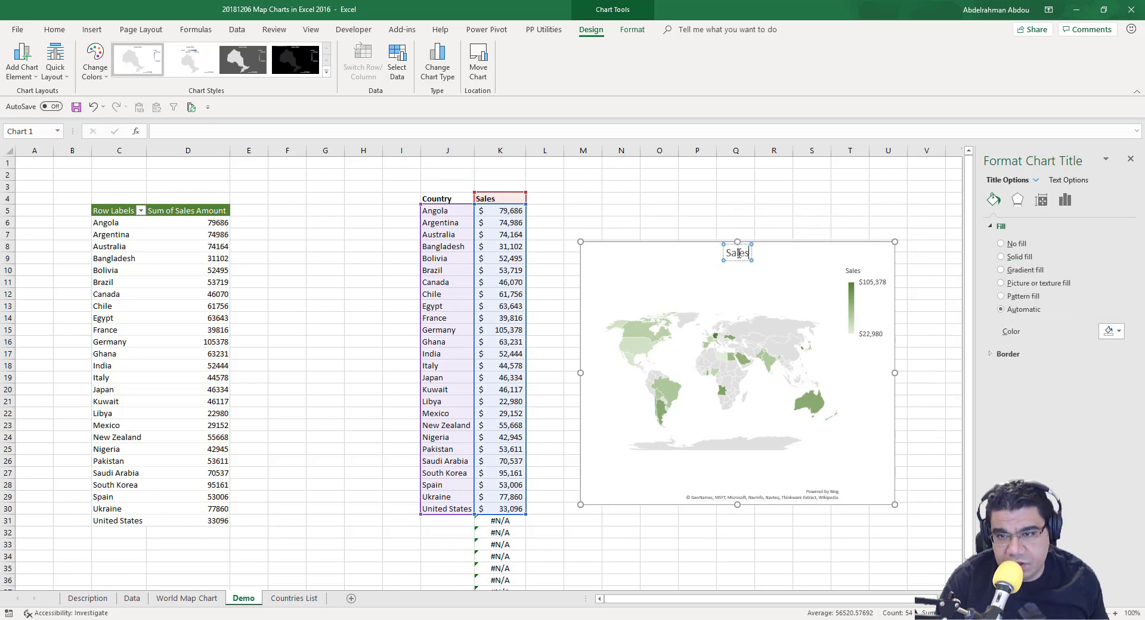
pyautogui.write(' per Country')
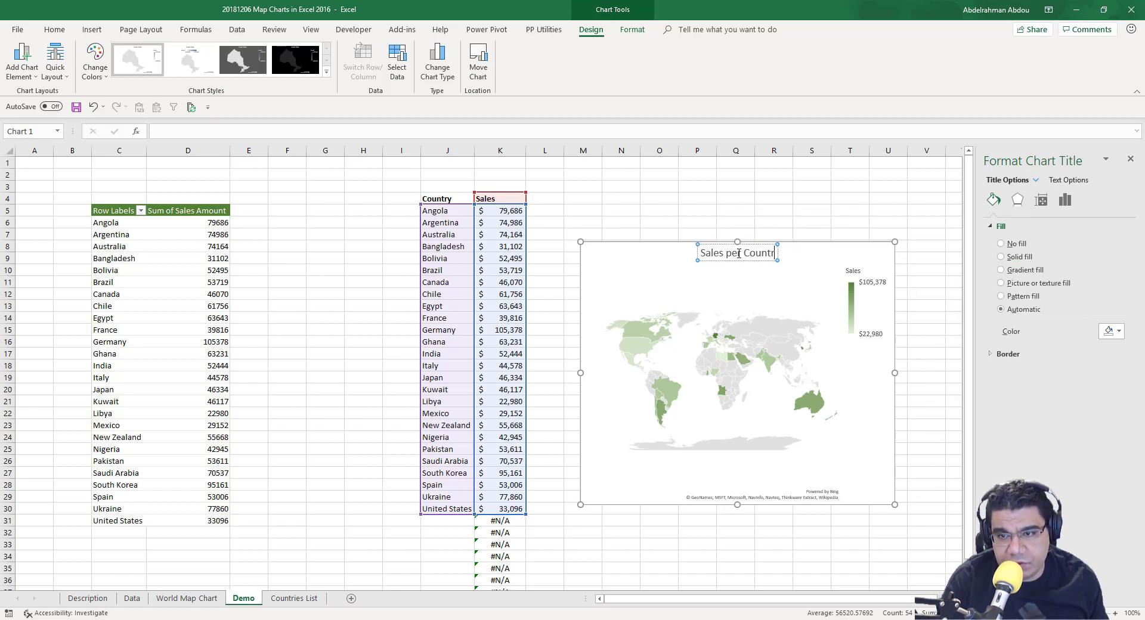
pyautogui.click(583, 249)
pyautogui.moveTo(578, 238); pyautogui.dragTo(563, 204)
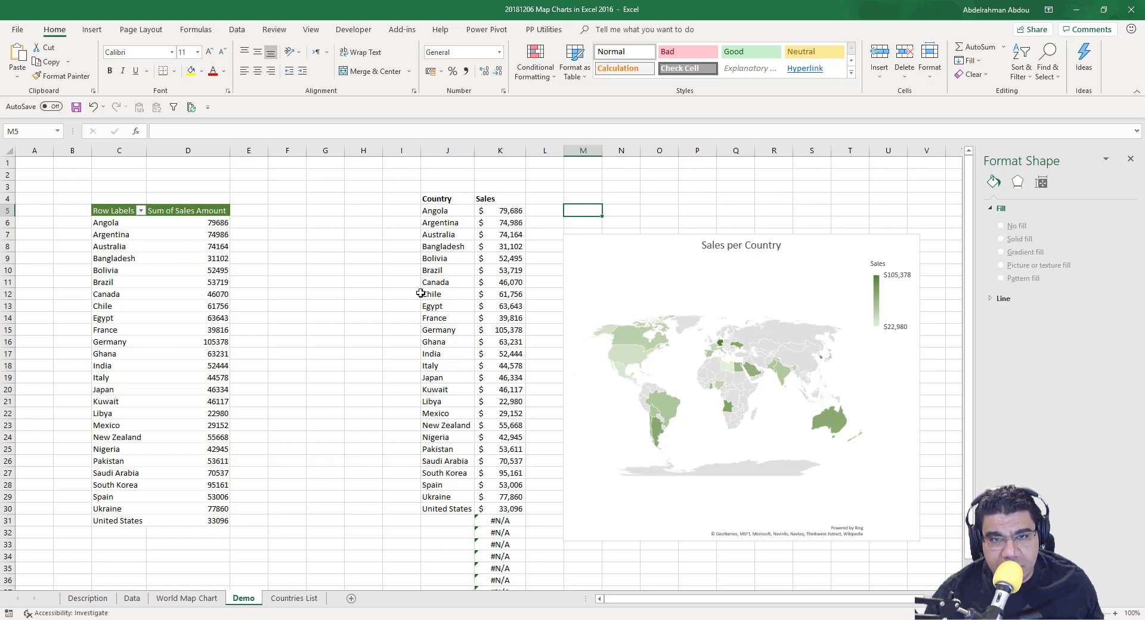
# Step: Insert a slicer for the Region field of the sales pivot table
pyautogui.click(177, 234)
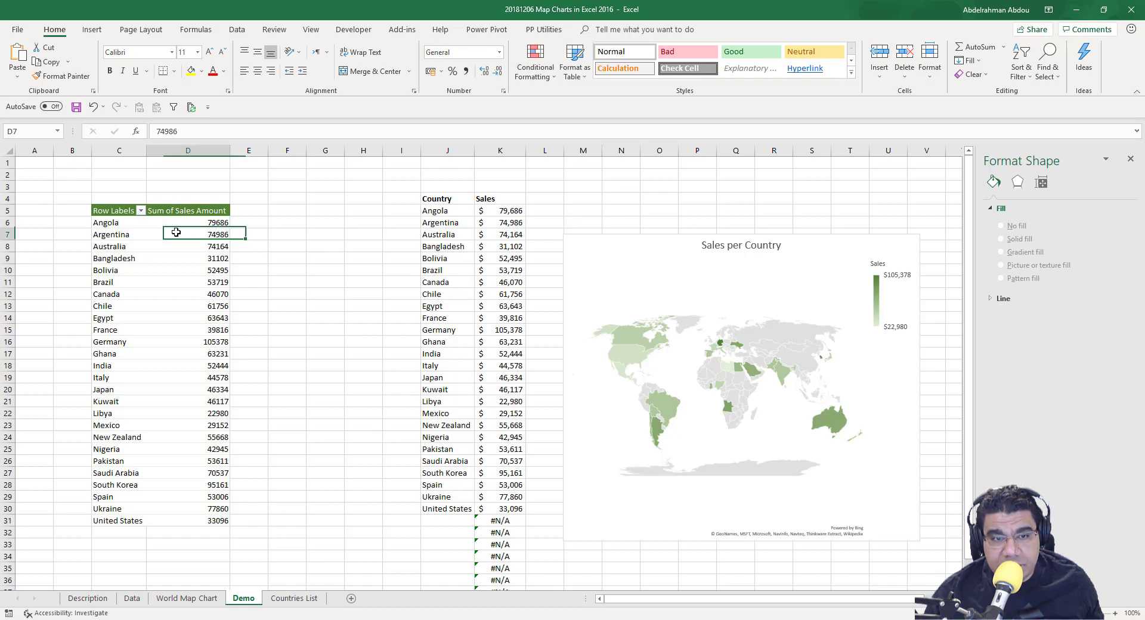
pyautogui.click(89, 33)
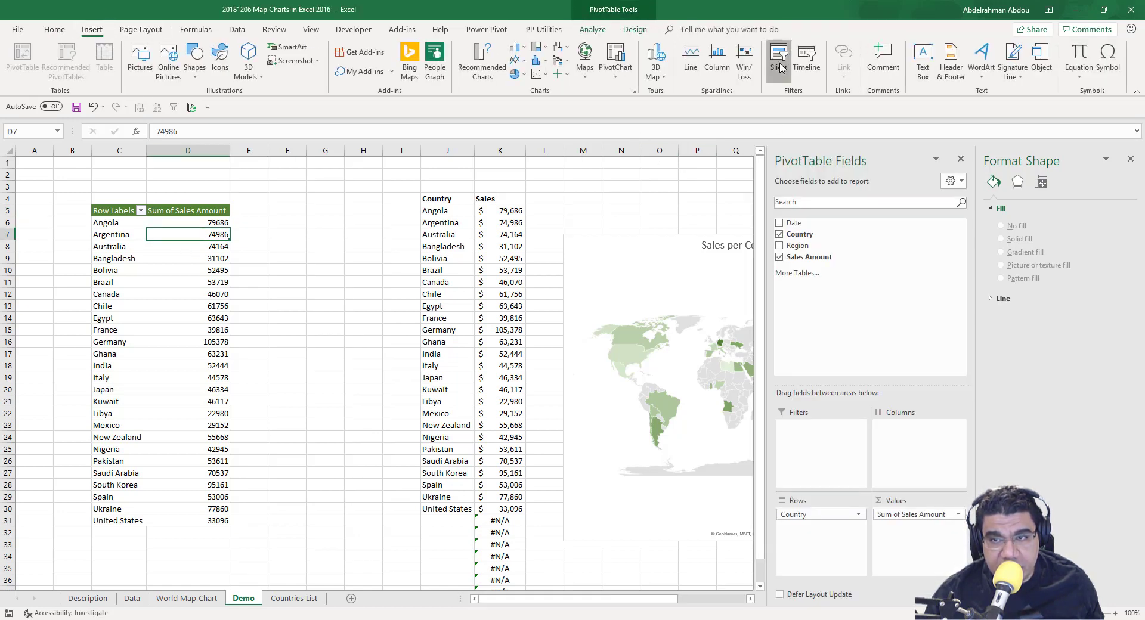
pyautogui.click(779, 60)
pyautogui.click(742, 411)
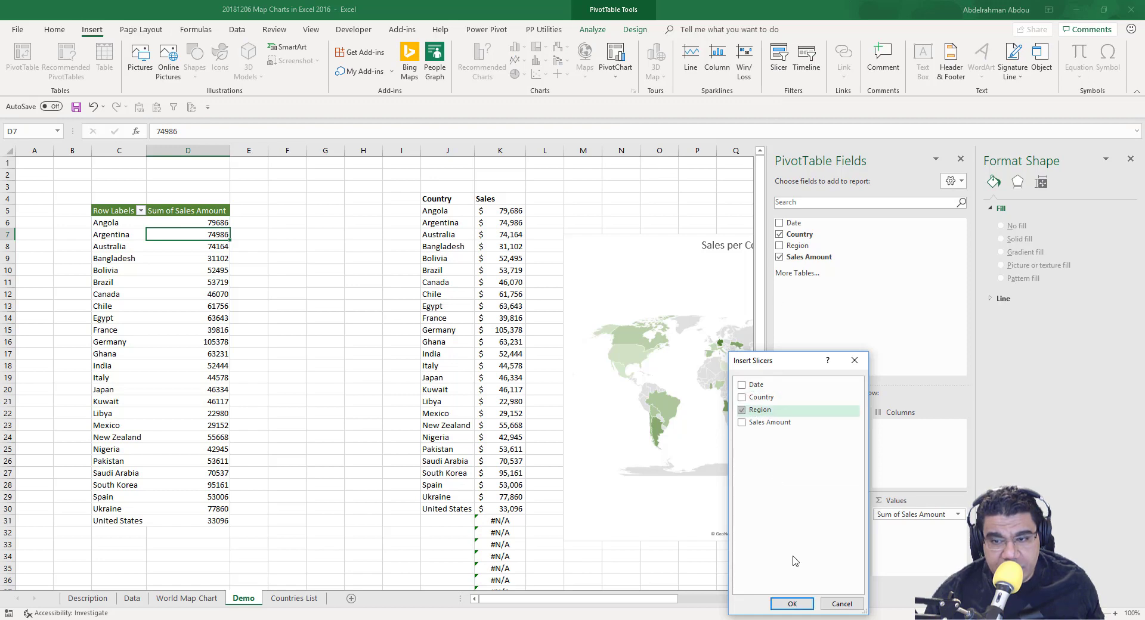
pyautogui.click(793, 603)
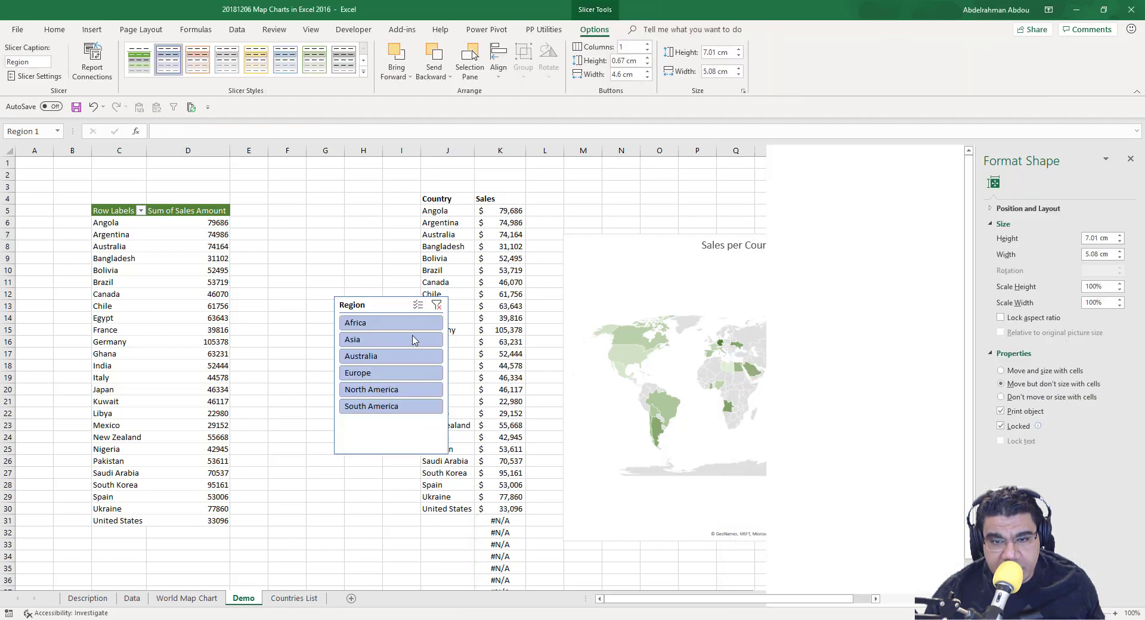
# Step: Move the Region slicer to the map chart's upper-left corner and apply the custom green slicer style
pyautogui.moveTo(402, 311); pyautogui.dragTo(582, 197)
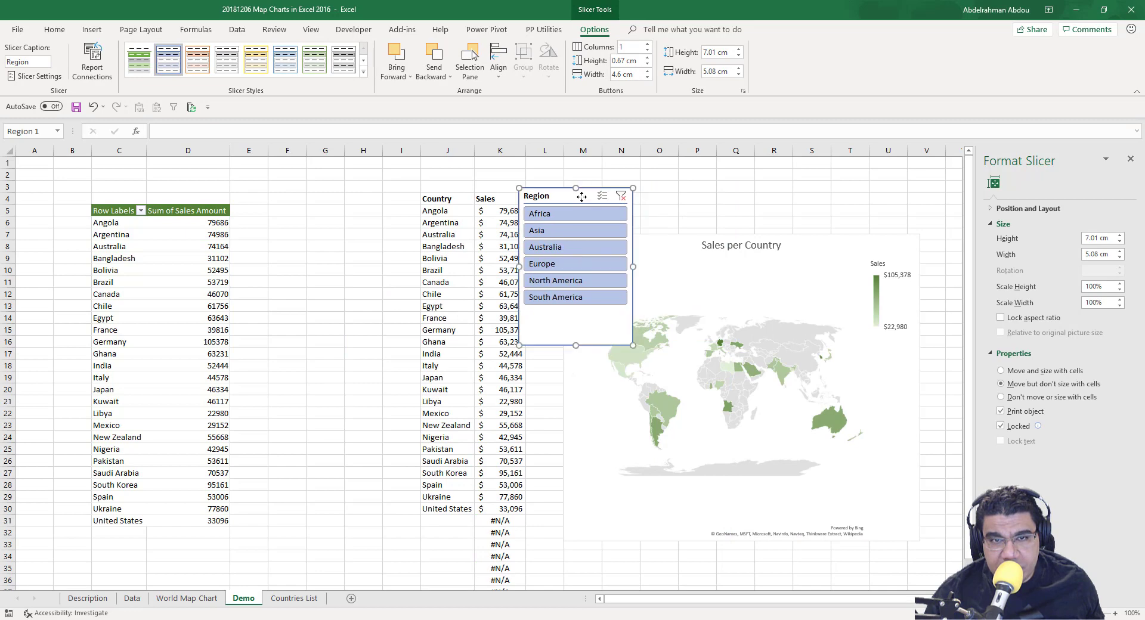
pyautogui.click(364, 72)
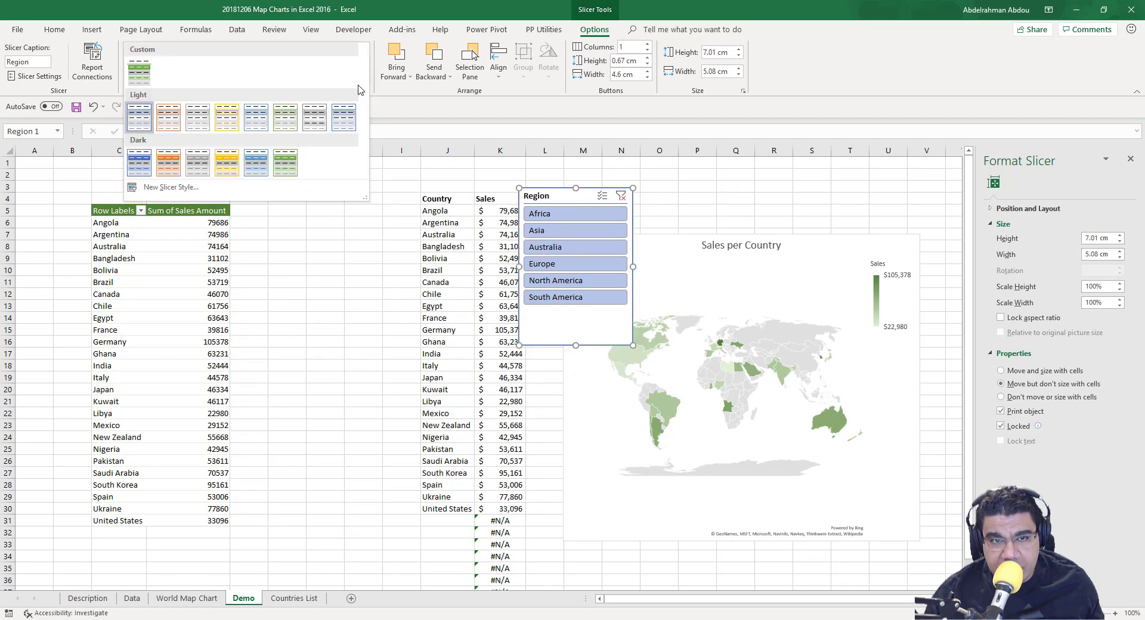
pyautogui.click(140, 73)
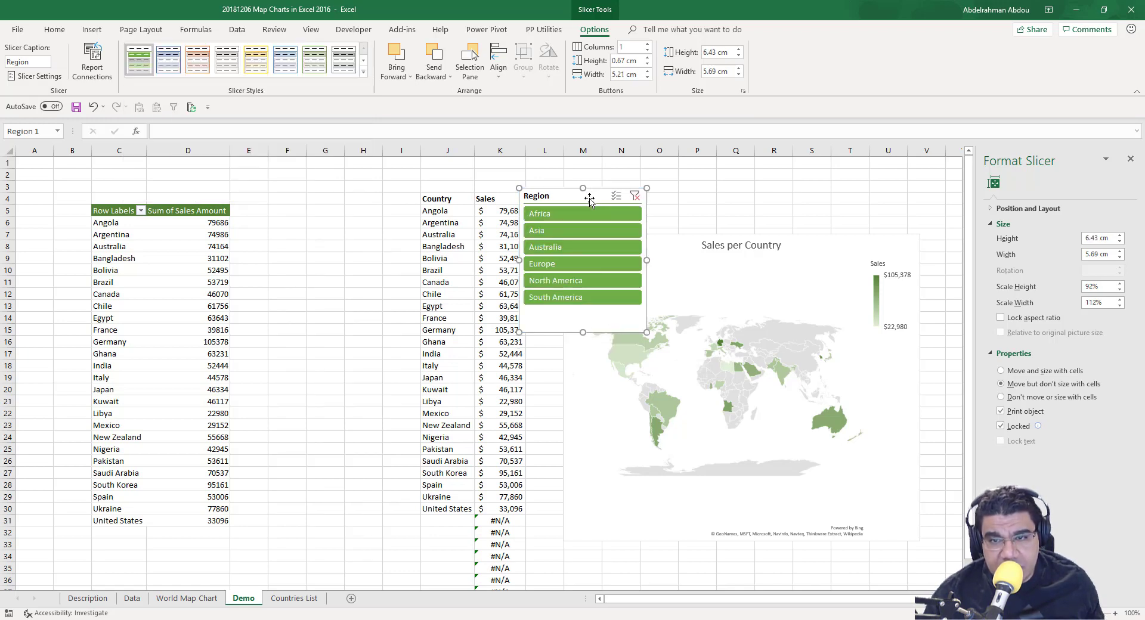
# Step: Lay out the Region slicer in three columns, resize it to about 14.31 by 3.28 cm, and place it above the map chart
pyautogui.moveTo(589, 200); pyautogui.dragTo(603, 183)
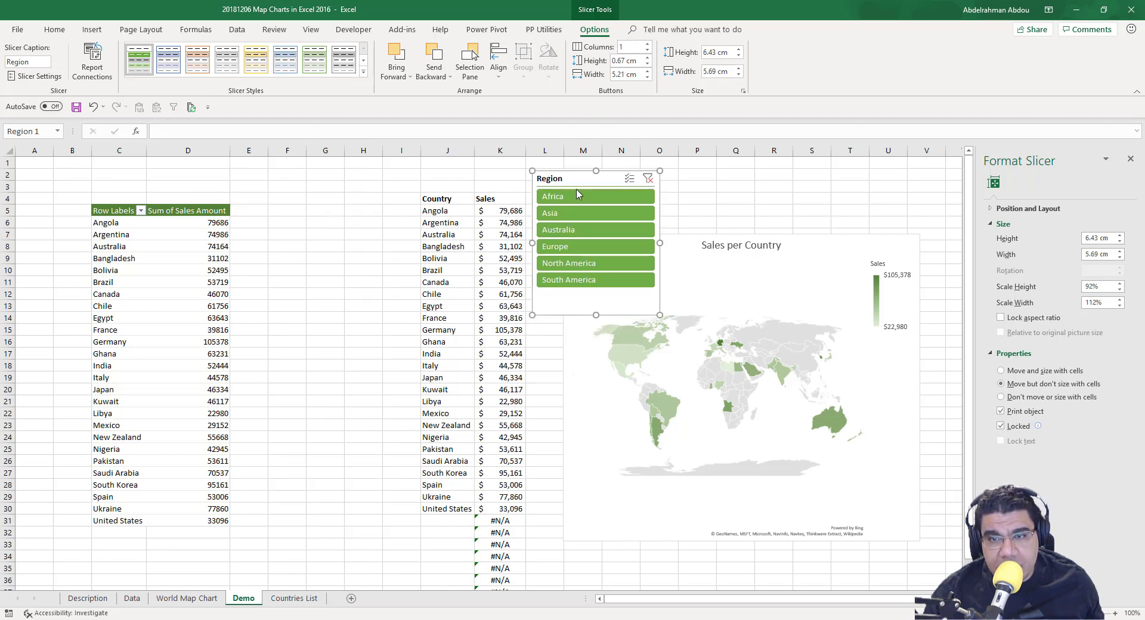
pyautogui.click(647, 46)
pyautogui.click(647, 45)
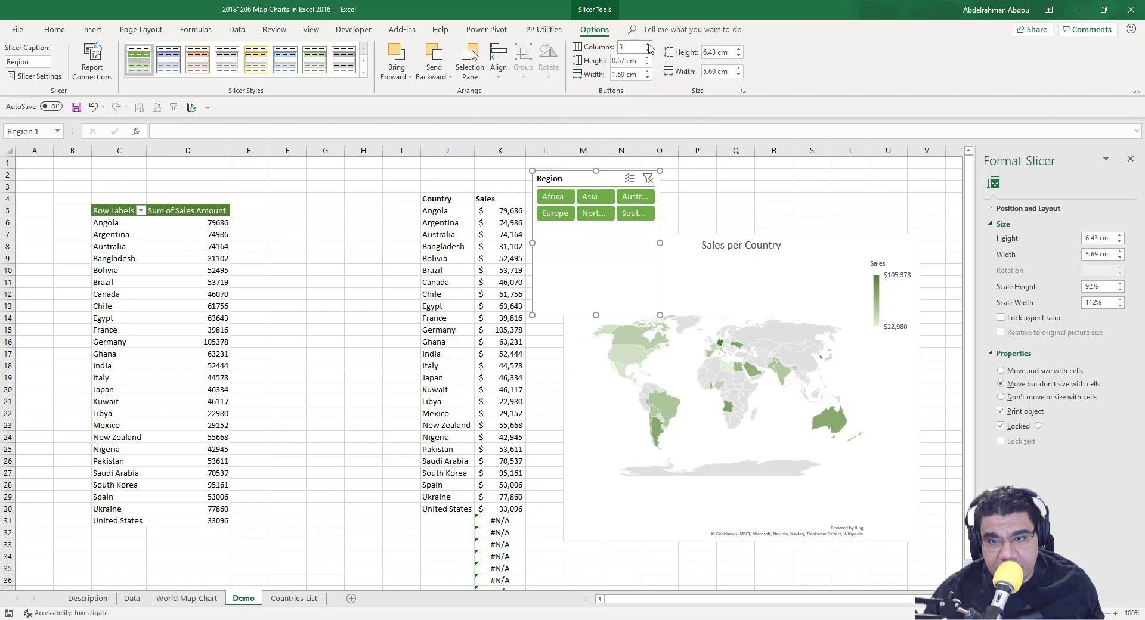
pyautogui.moveTo(660, 245); pyautogui.dragTo(853, 245)
pyautogui.moveTo(692, 316); pyautogui.dragTo(692, 243)
pyautogui.moveTo(708, 179); pyautogui.dragTo(731, 165)
pyautogui.click(655, 260)
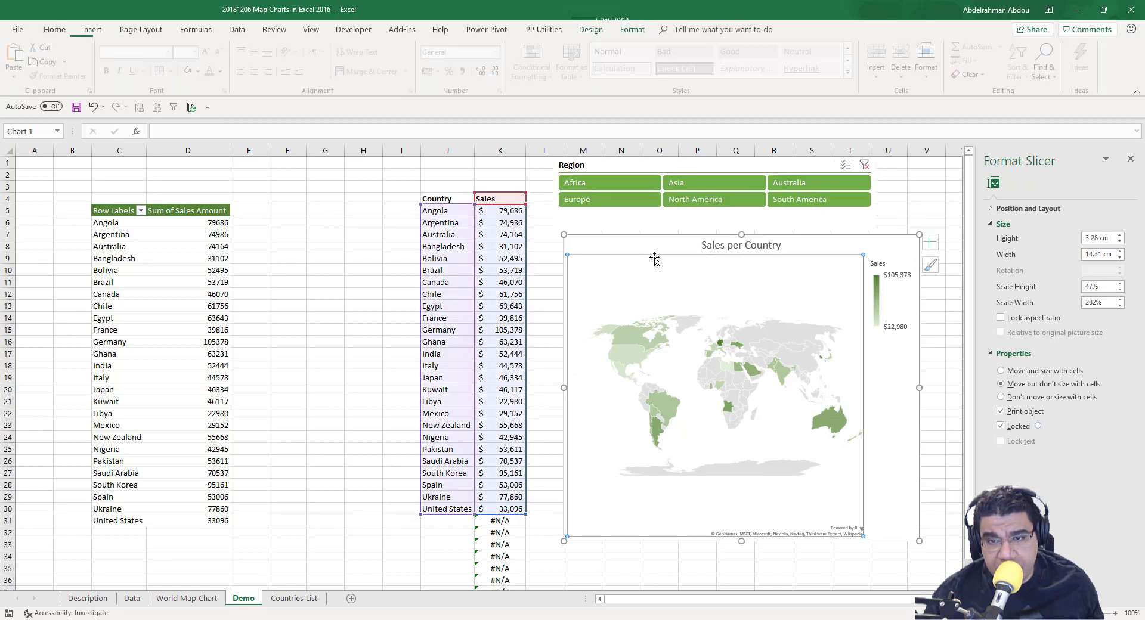
pyautogui.click(652, 247)
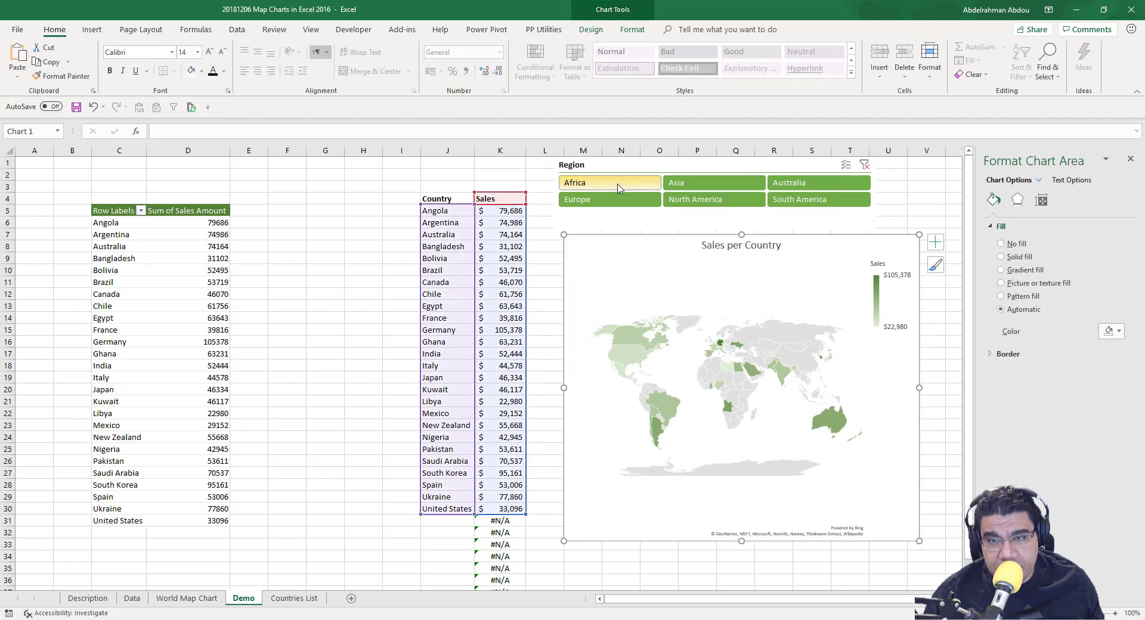
# Step: Test the Region slicer by filtering the sales to Africa, leaving it filtered to Asia
pyautogui.click(618, 188)
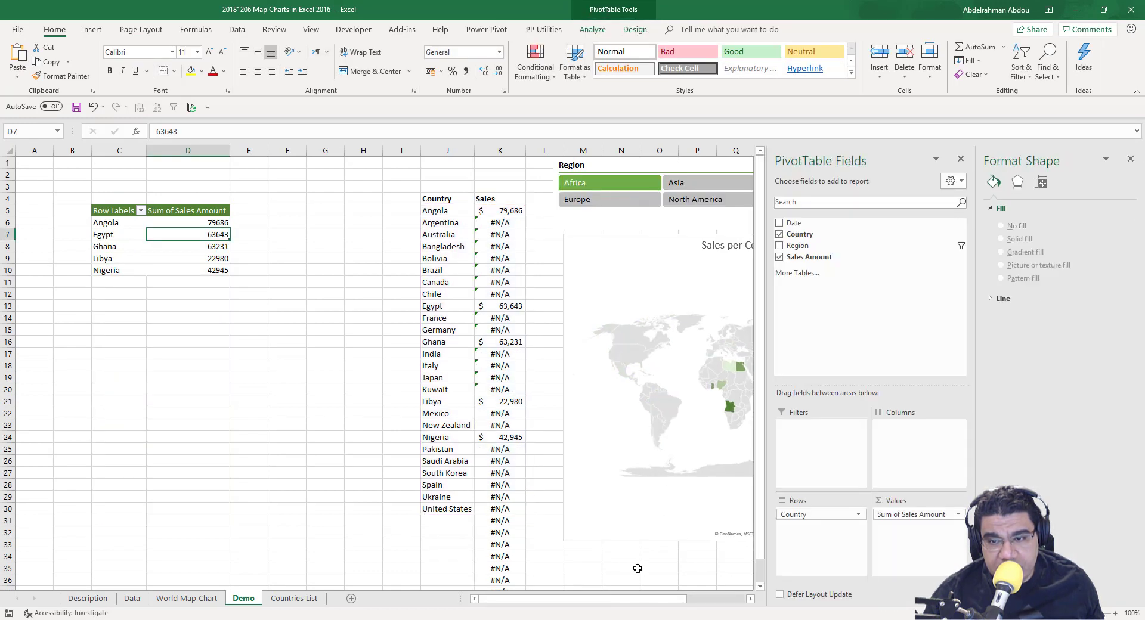
pyautogui.moveTo(608, 599); pyautogui.dragTo(643, 598)
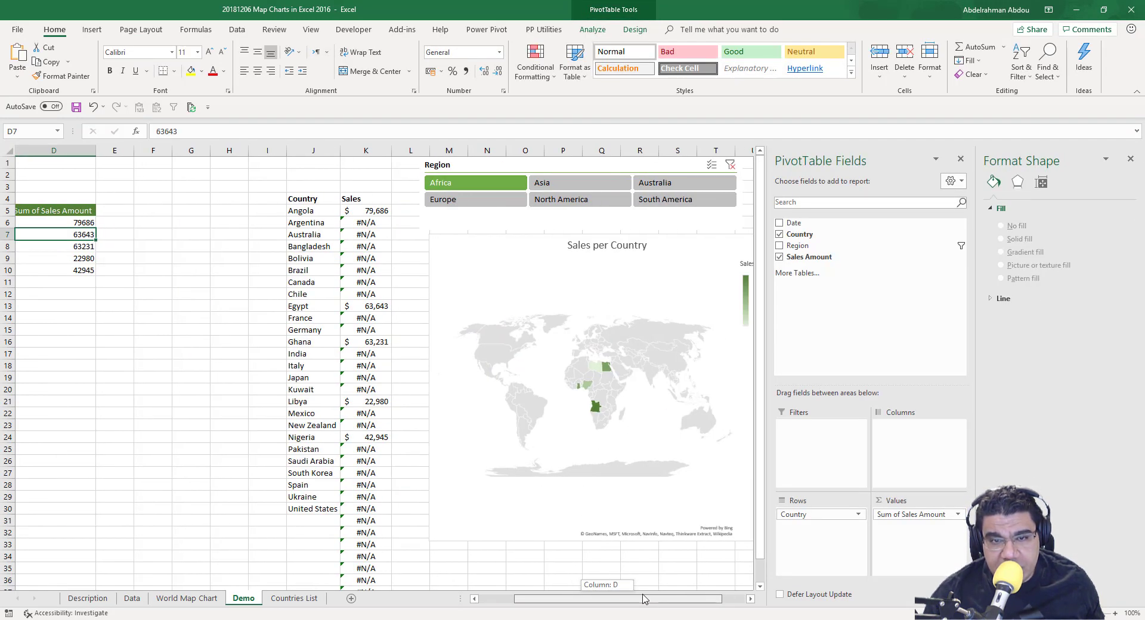
pyautogui.click(368, 223)
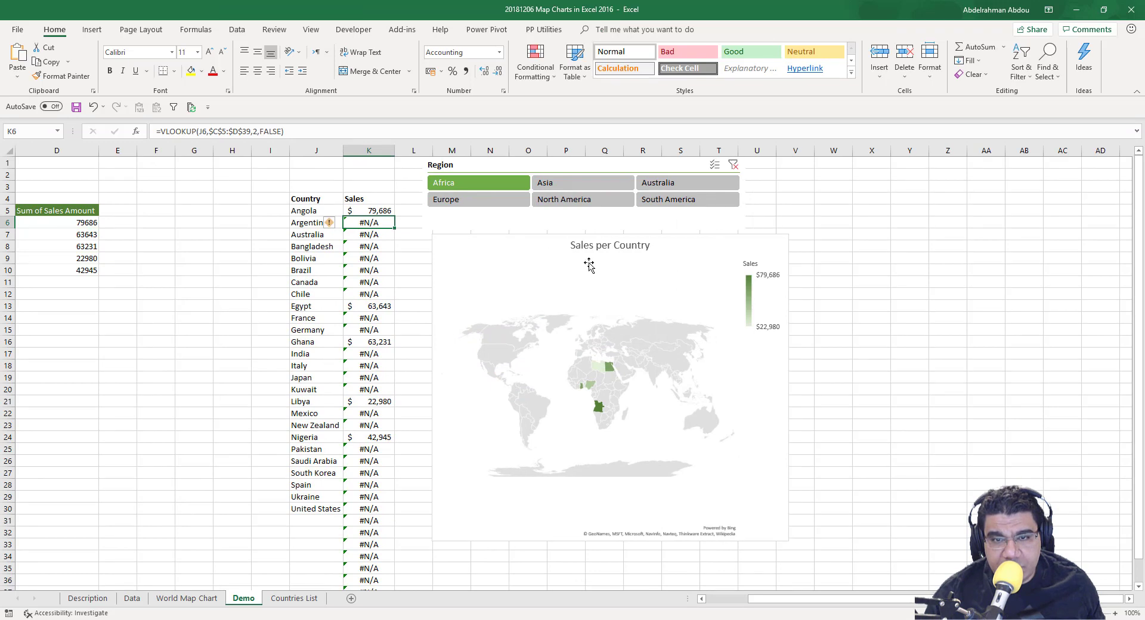
pyautogui.click(583, 183)
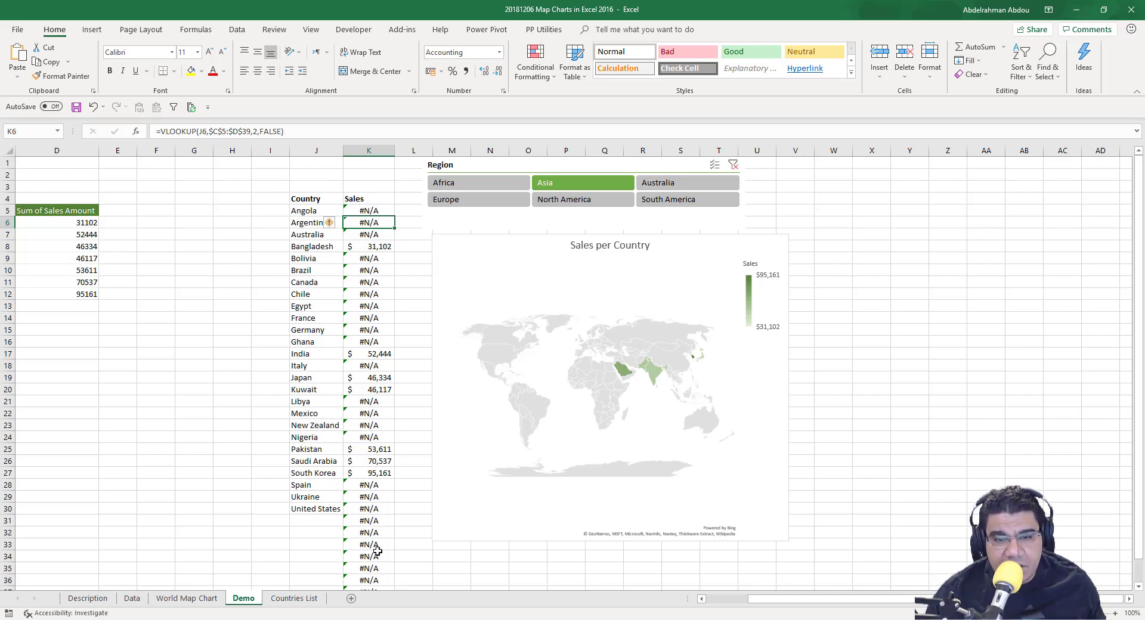
pyautogui.scroll(-2, 381, 488)
pyautogui.scroll(2, 376, 518)
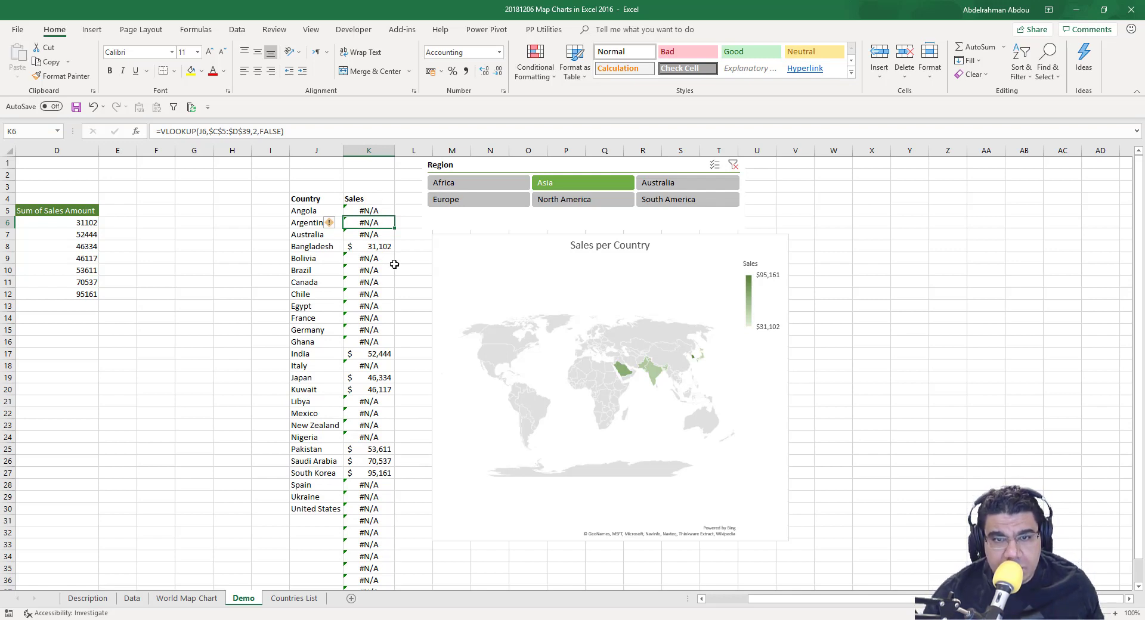
# Step: Start a formula-based conditional formatting rule for the Sales cells from K5 down, using =ISNA($K5)
pyautogui.moveTo(369, 211); pyautogui.dragTo(370, 571)
pyautogui.scroll(1, 403, 470)
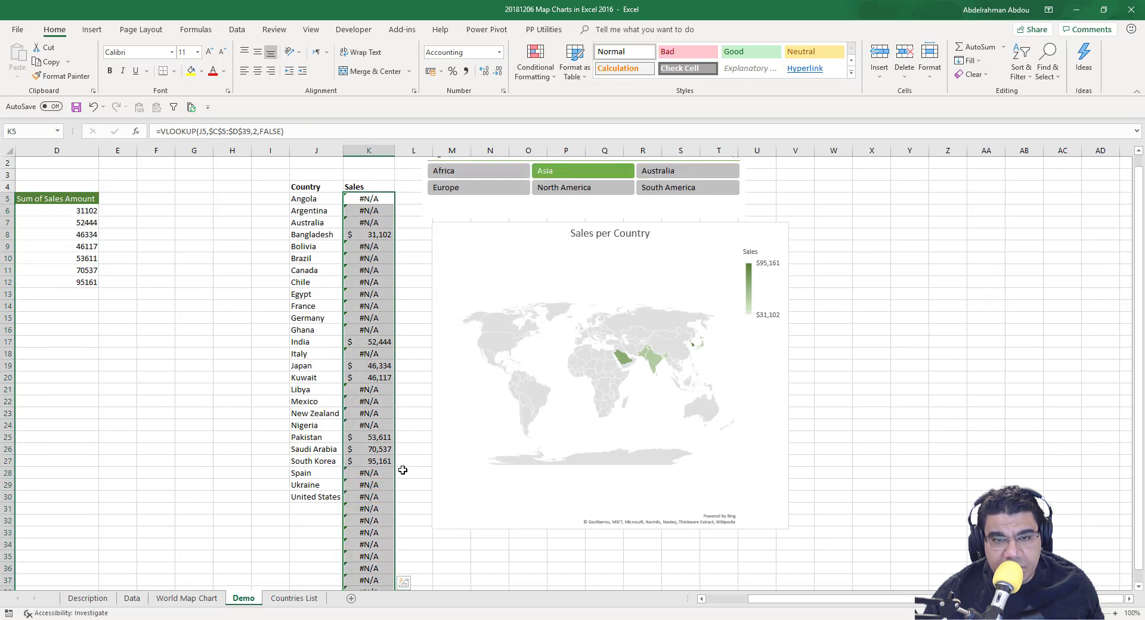
pyautogui.scroll(1, 403, 471)
pyautogui.click(544, 84)
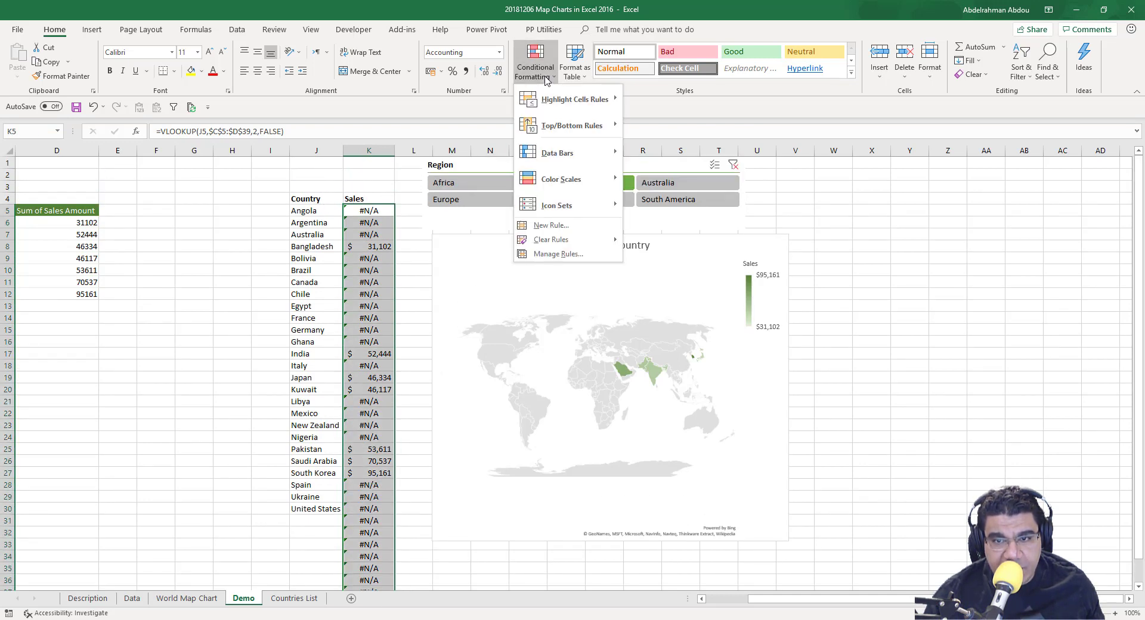
pyautogui.click(552, 225)
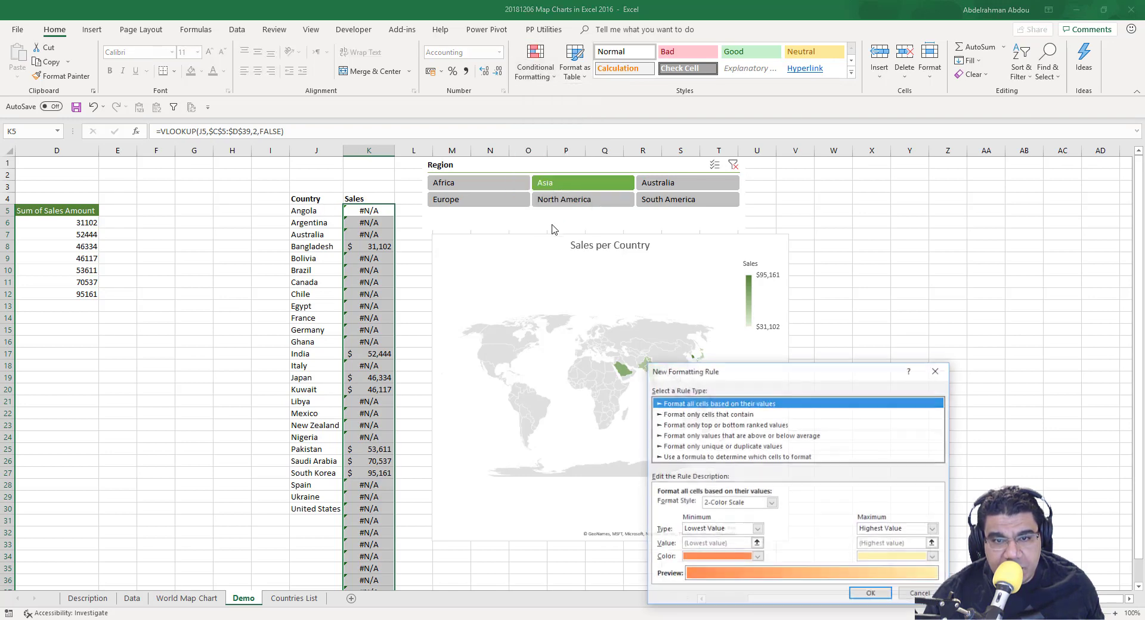
pyautogui.click(686, 456)
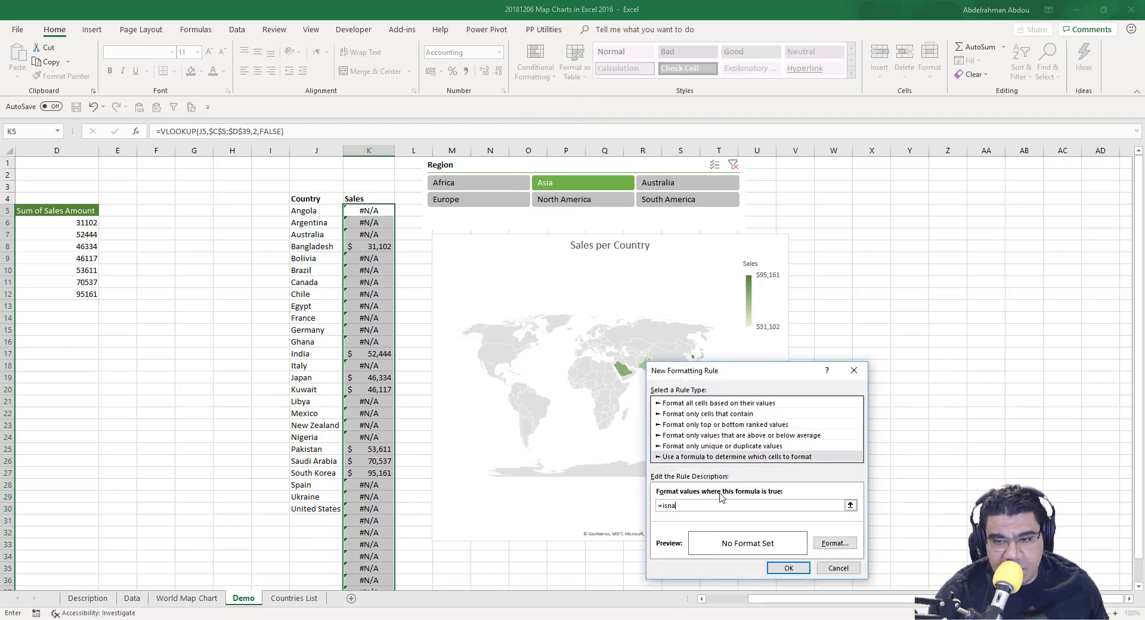
pyautogui.write('isna(')
pyautogui.click(361, 208)
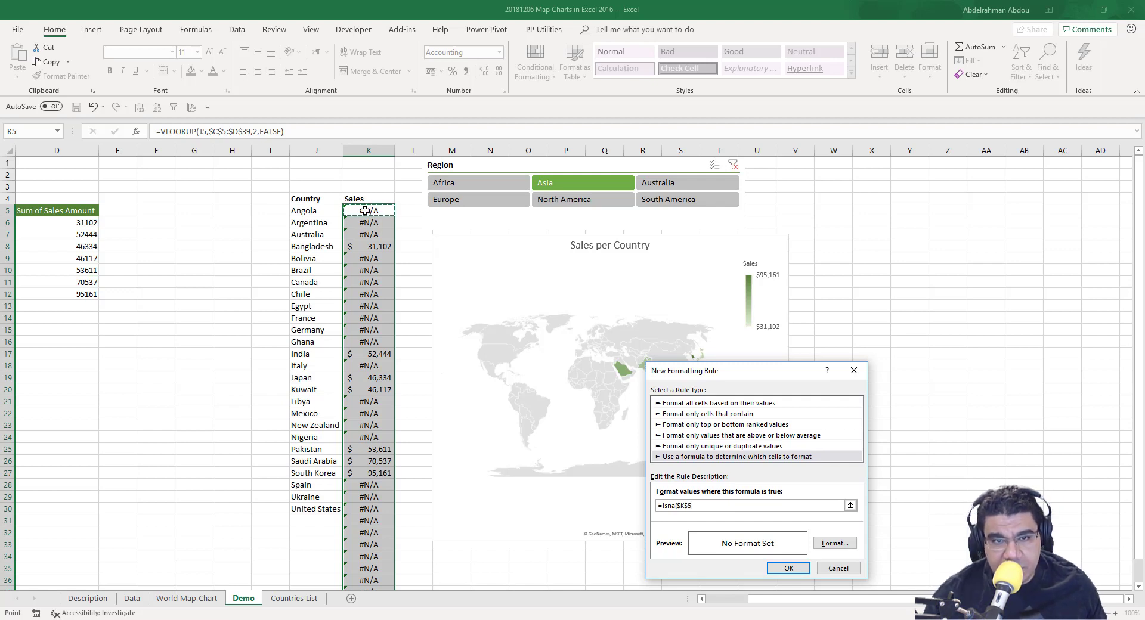
pyautogui.press('F4')
pyautogui.press('F4')
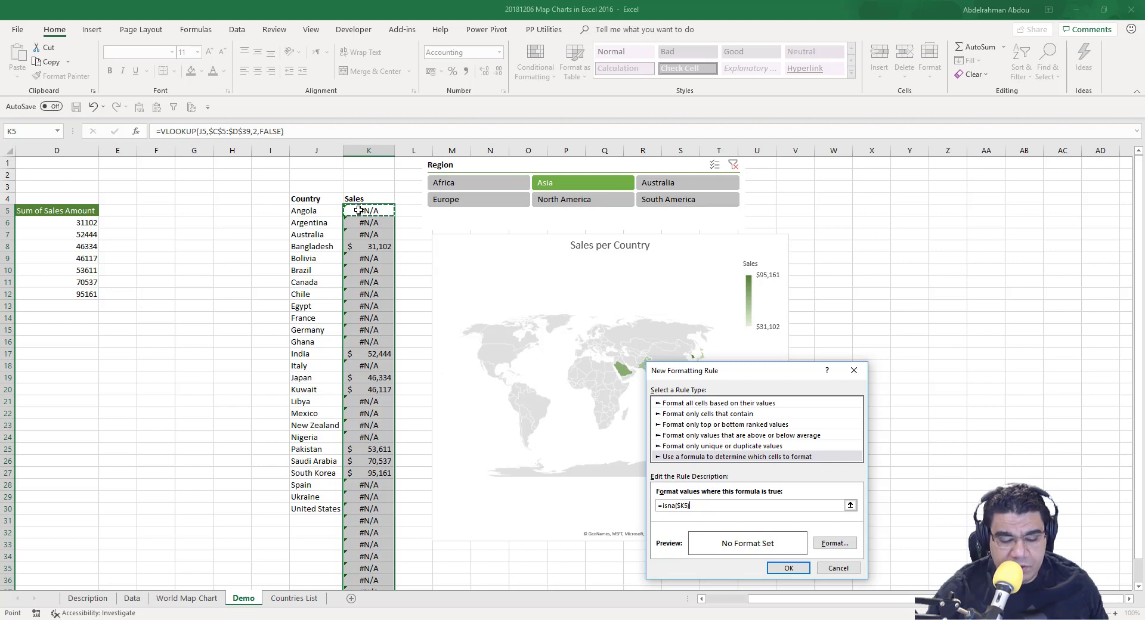
pyautogui.write(')')
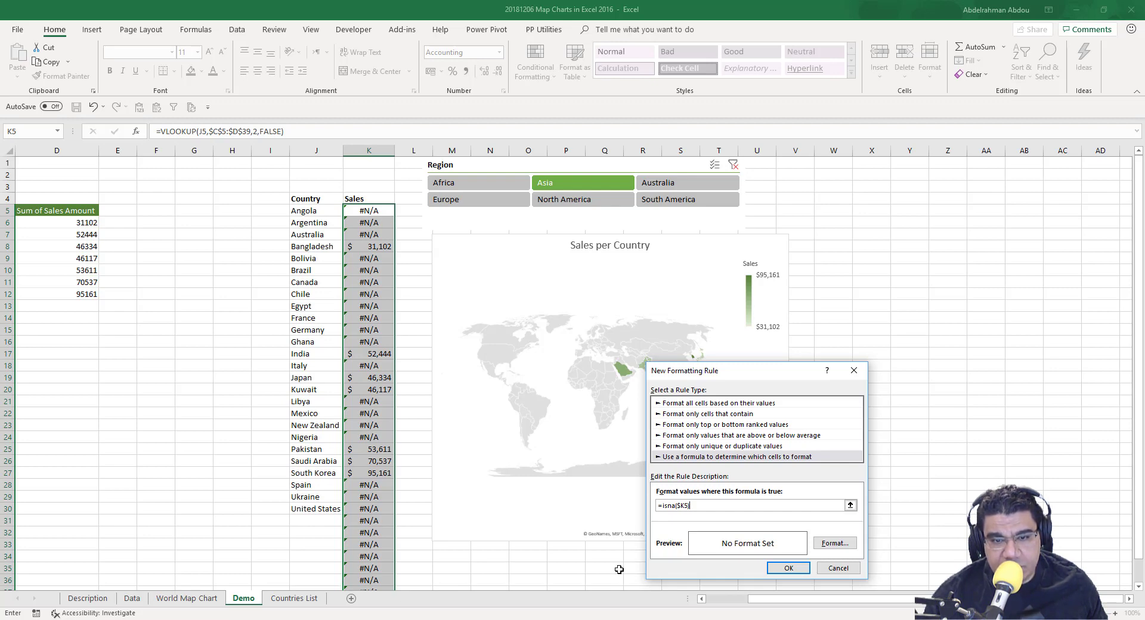
# Step: Give the ISNA rule a white font color and apply it to the Sales cells
pyautogui.click(834, 546)
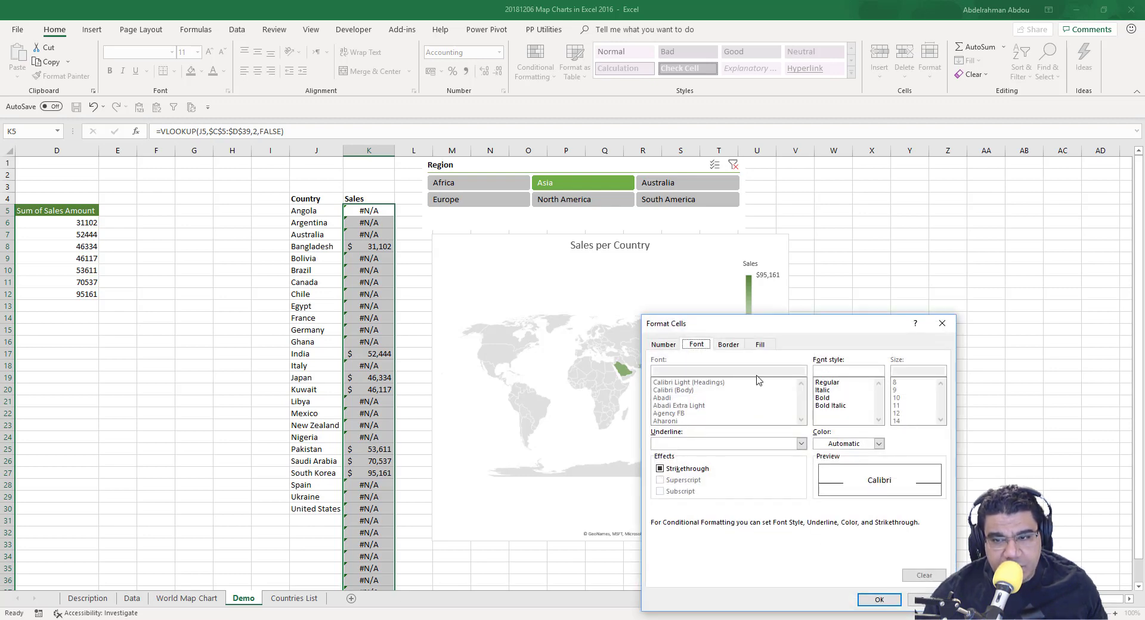
pyautogui.click(879, 443)
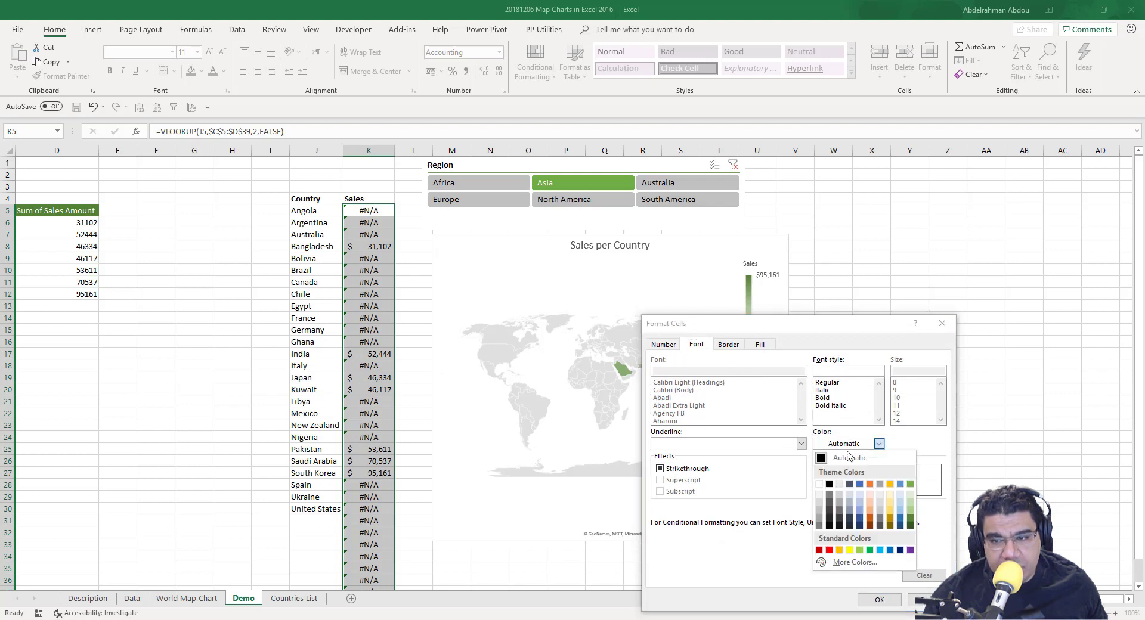
pyautogui.click(820, 486)
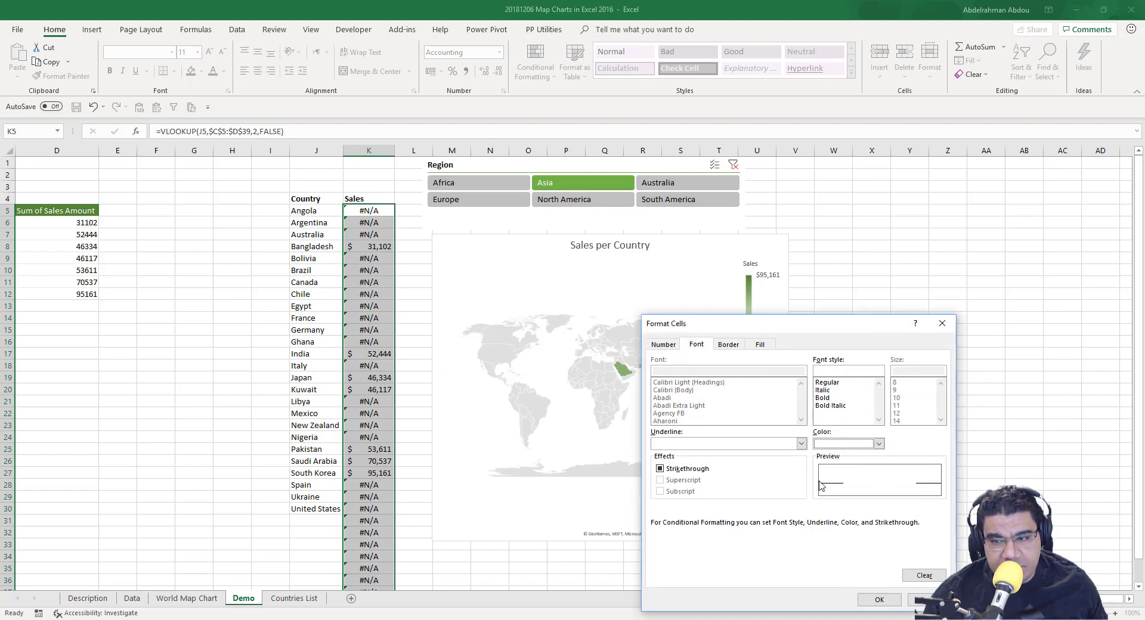
pyautogui.click(876, 601)
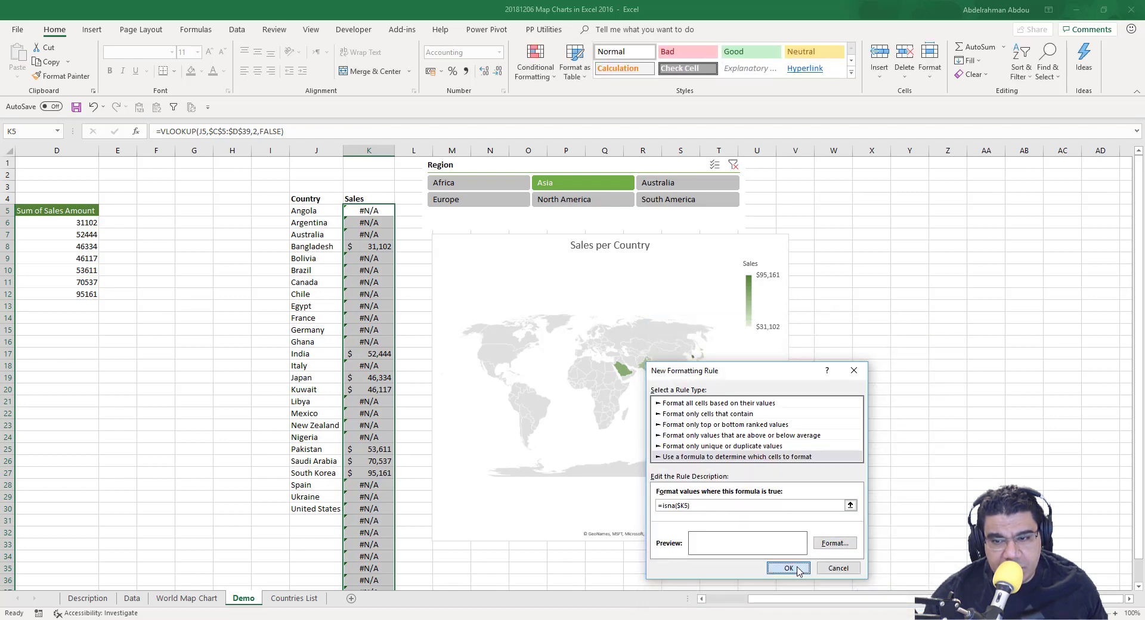
pyautogui.click(788, 568)
pyautogui.click(370, 289)
pyautogui.click(358, 259)
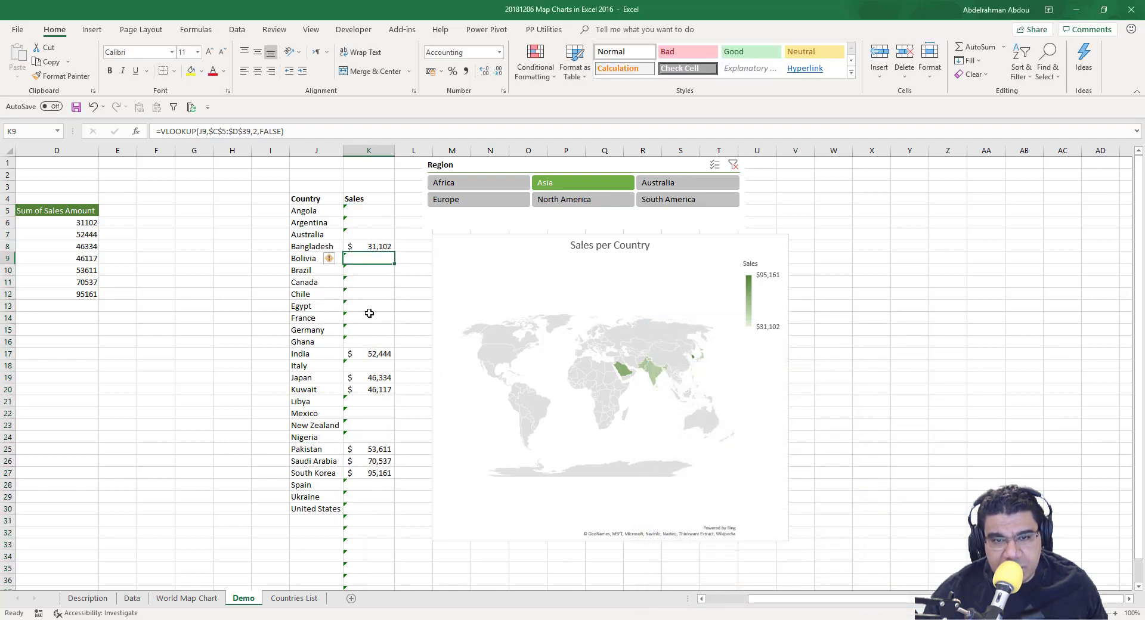
pyautogui.scroll(-6, 394, 411)
pyautogui.scroll(6, 385, 437)
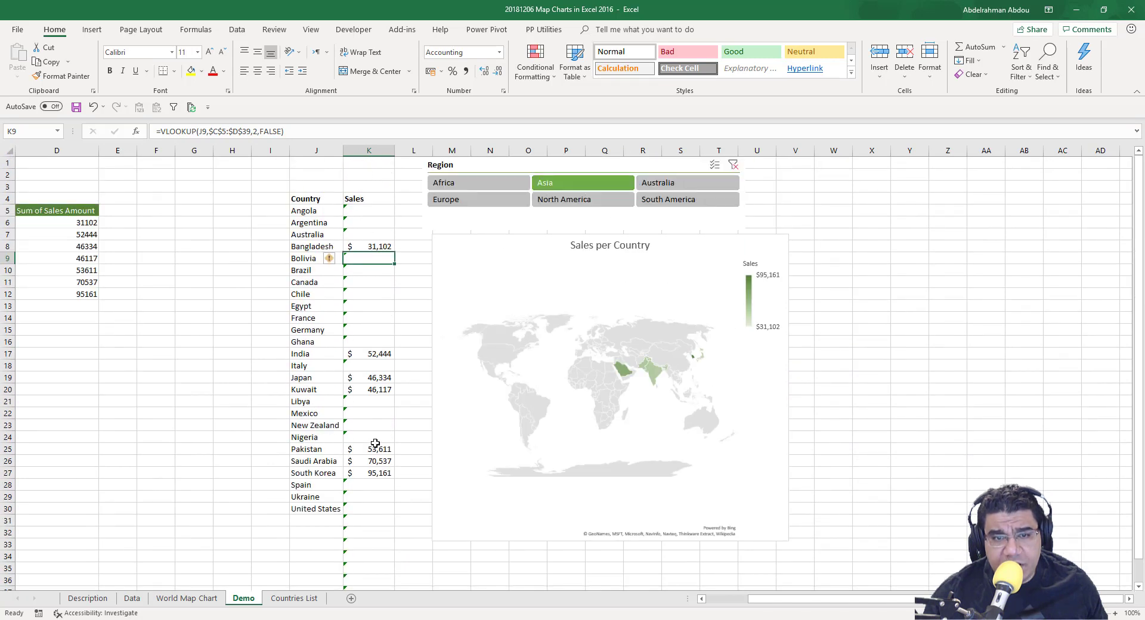
# Step: Ignore the formula error flags on the Sales cells K5:K38
pyautogui.moveTo(361, 210); pyautogui.dragTo(363, 552)
pyautogui.scroll(2, 351, 411)
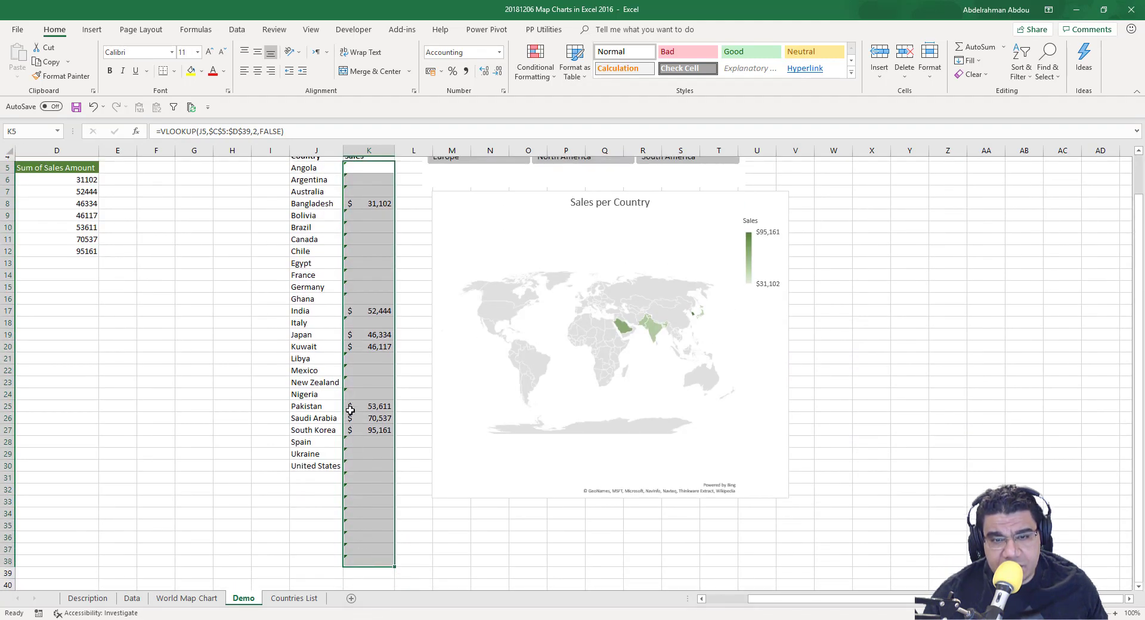
pyautogui.moveTo(331, 216)
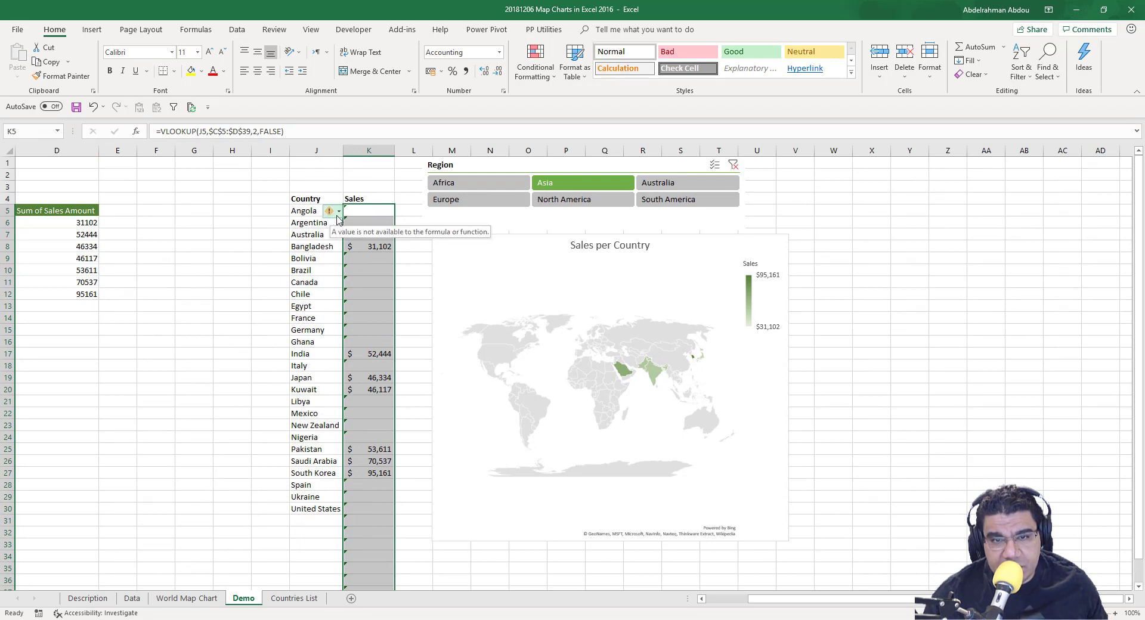
pyautogui.click(332, 212)
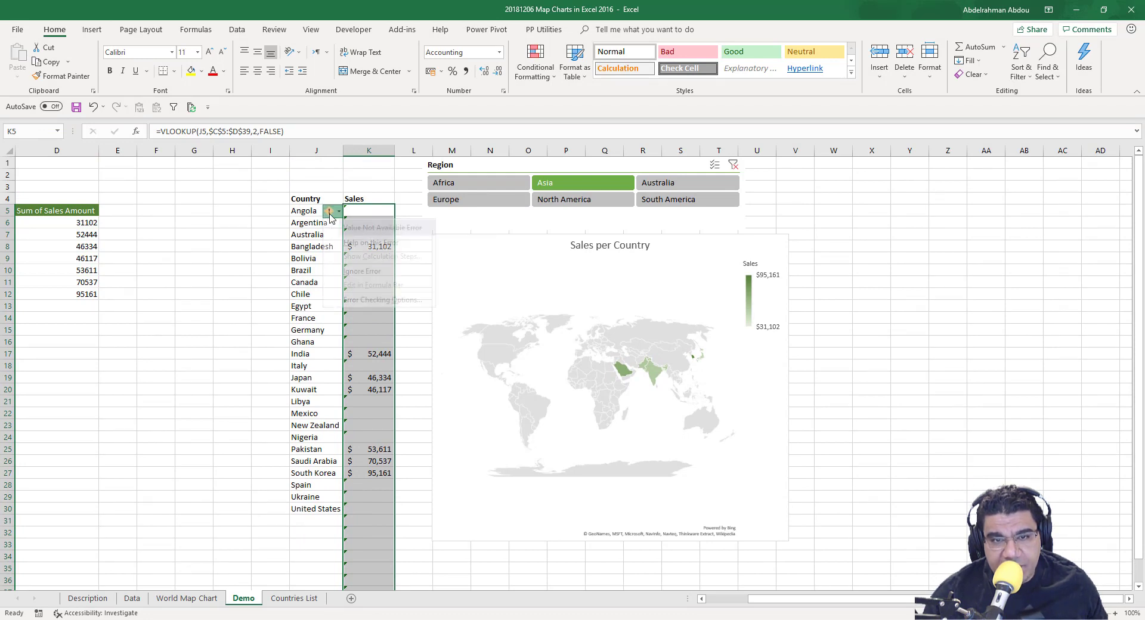
pyautogui.click(351, 271)
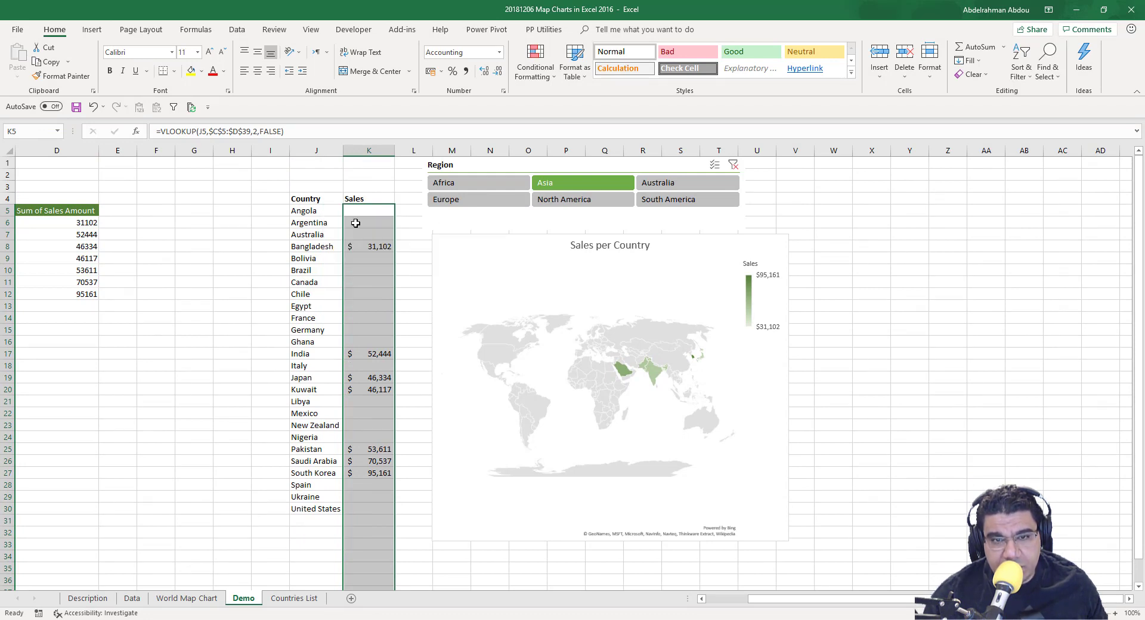
# Step: Change K5 to =IFERROR(VLOOKUP(J5,$C$5:$D$39,2,FALSE),NA()) and fill the formula down the Sales column
pyautogui.click(162, 131)
pyautogui.write('IFERROR(')
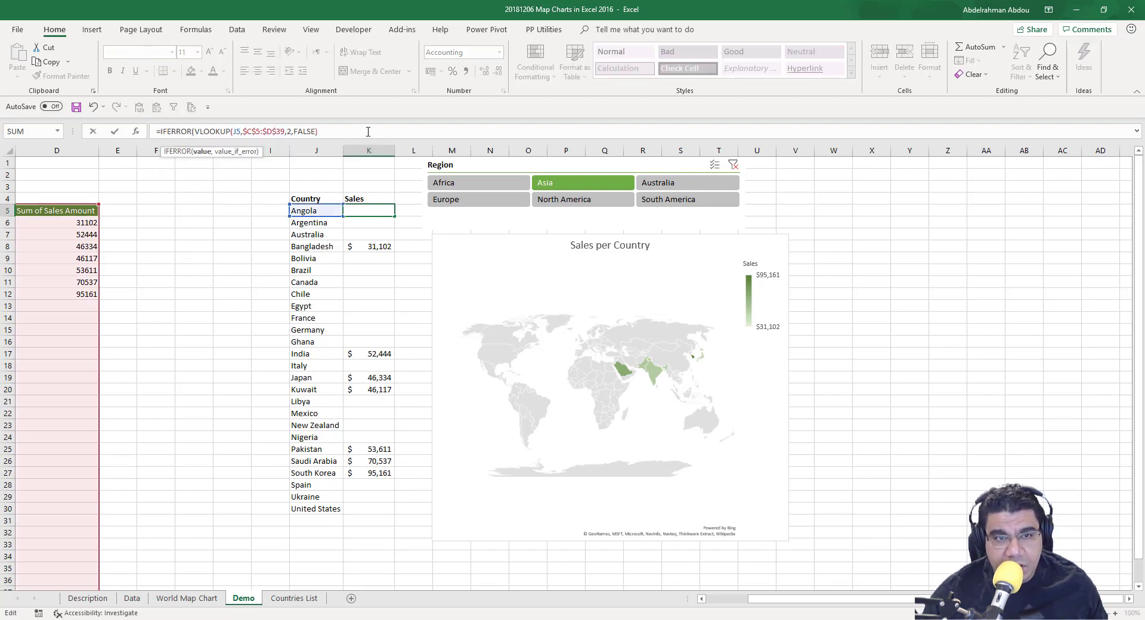
pyautogui.click(367, 131)
pyautogui.write(',NA())')
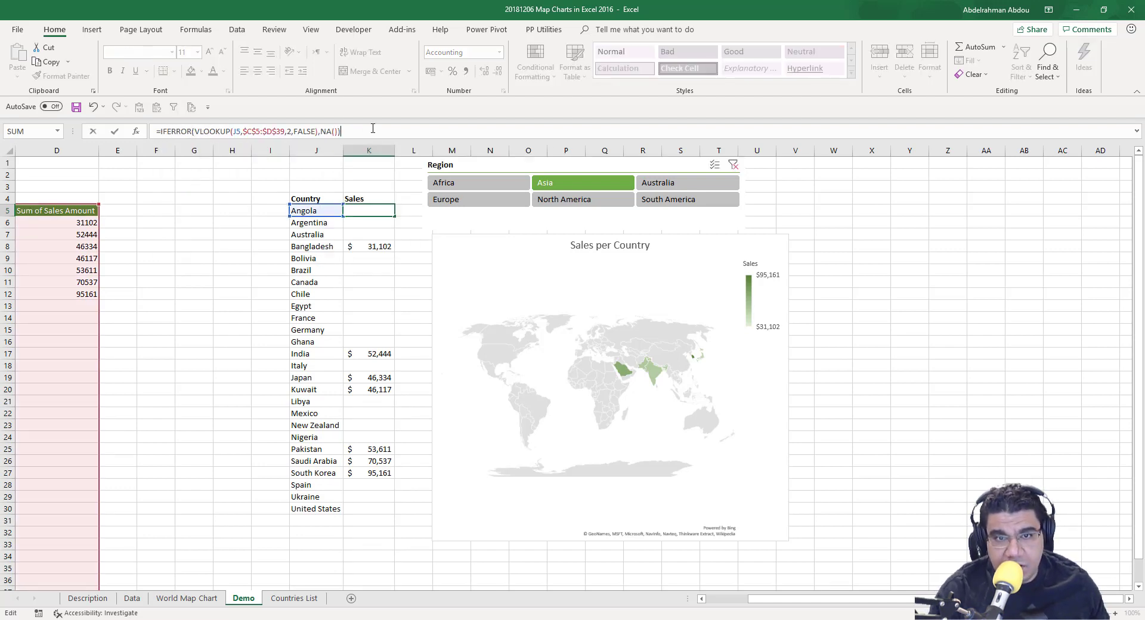
pyautogui.press('Return')
pyautogui.click(371, 213)
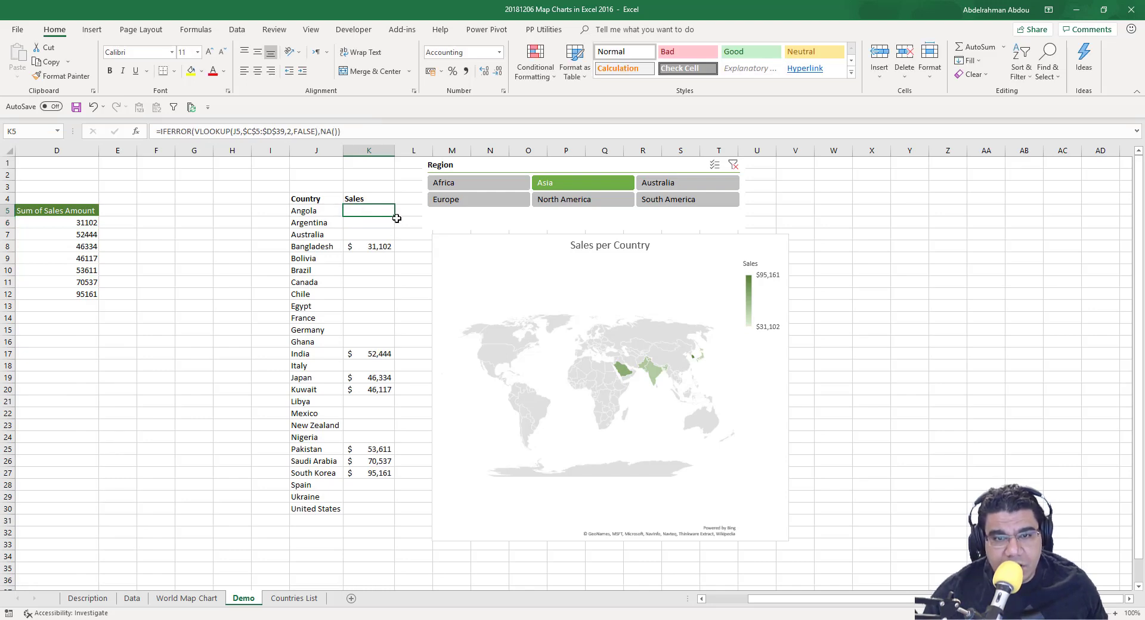
pyautogui.doubleClick(394, 219)
pyautogui.click(384, 448)
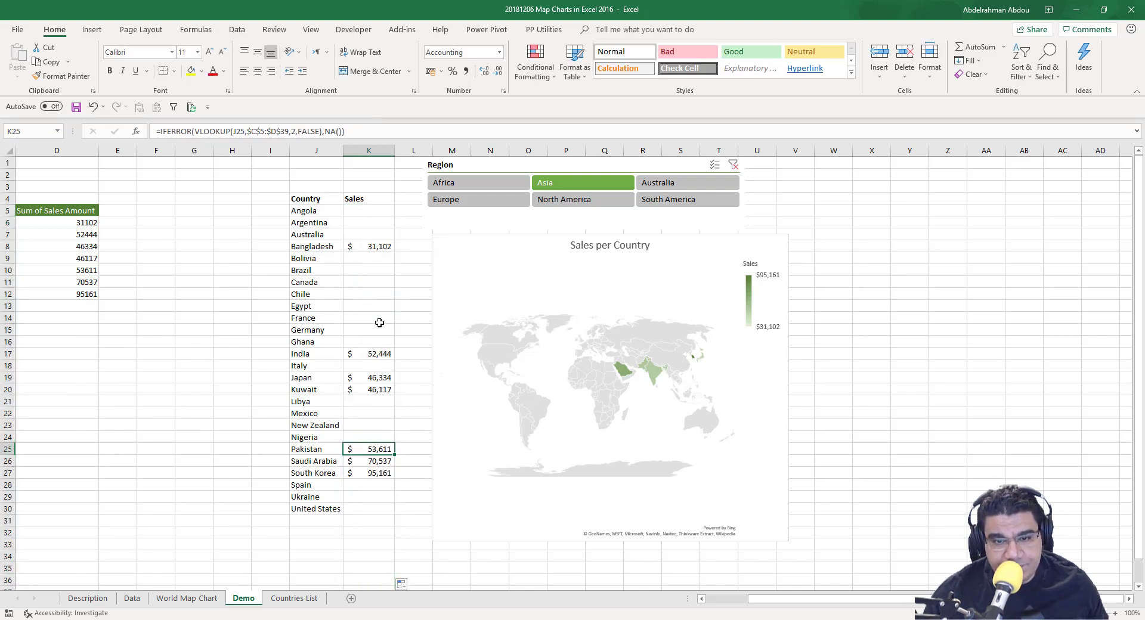
pyautogui.click(363, 567)
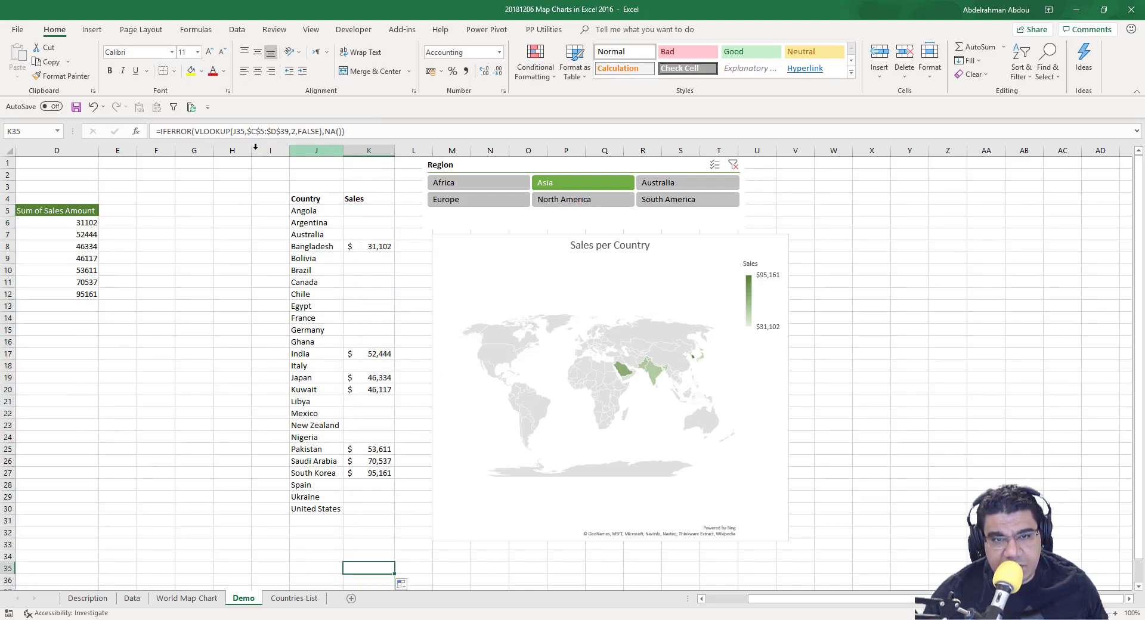
# Step: Hide the gridlines on the Demo sheet
pyautogui.click(363, 209)
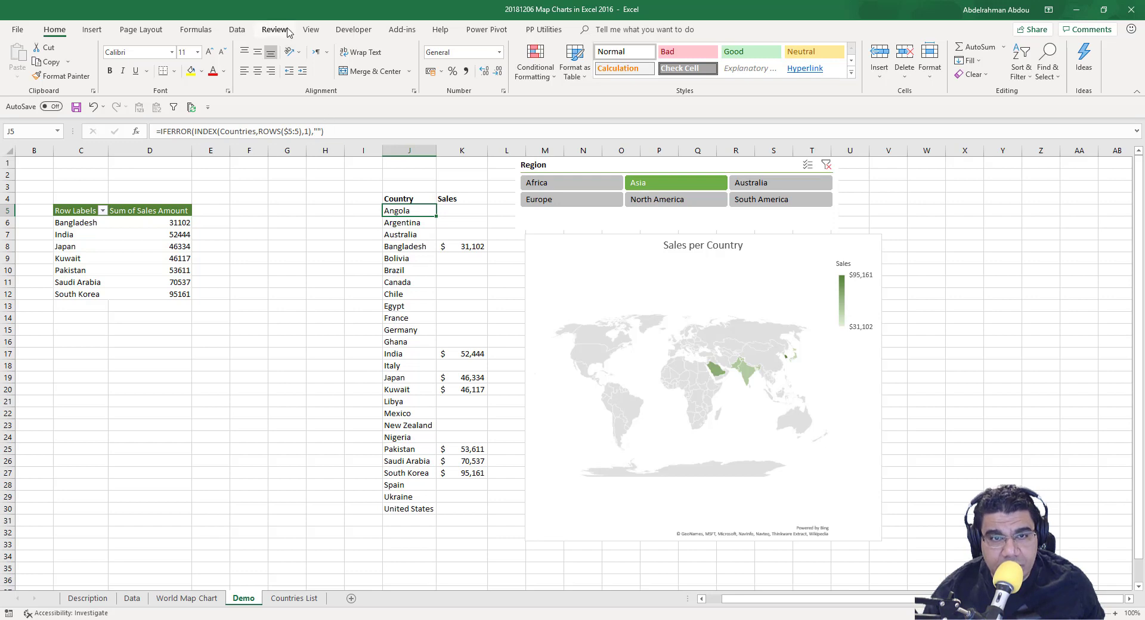
pyautogui.click(310, 30)
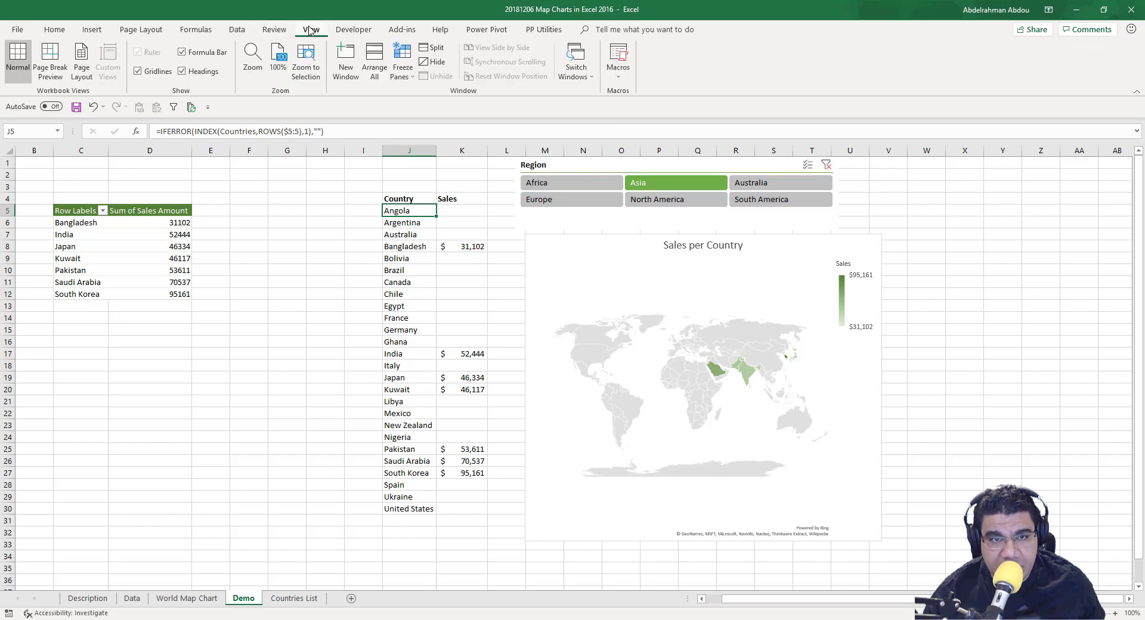
pyautogui.click(139, 71)
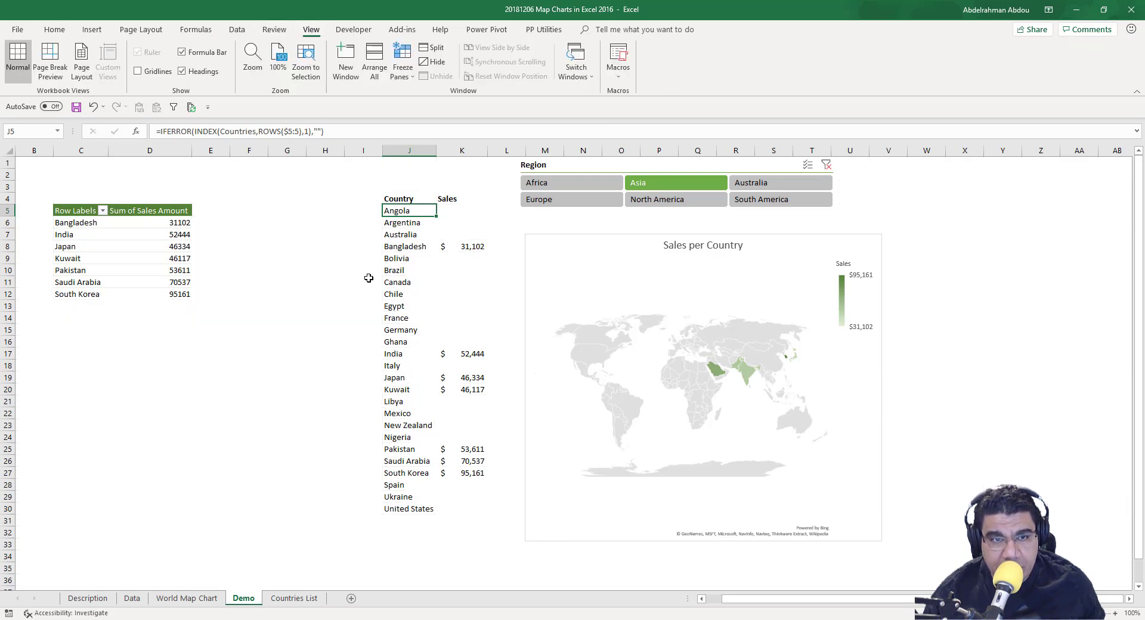
pyautogui.click(417, 233)
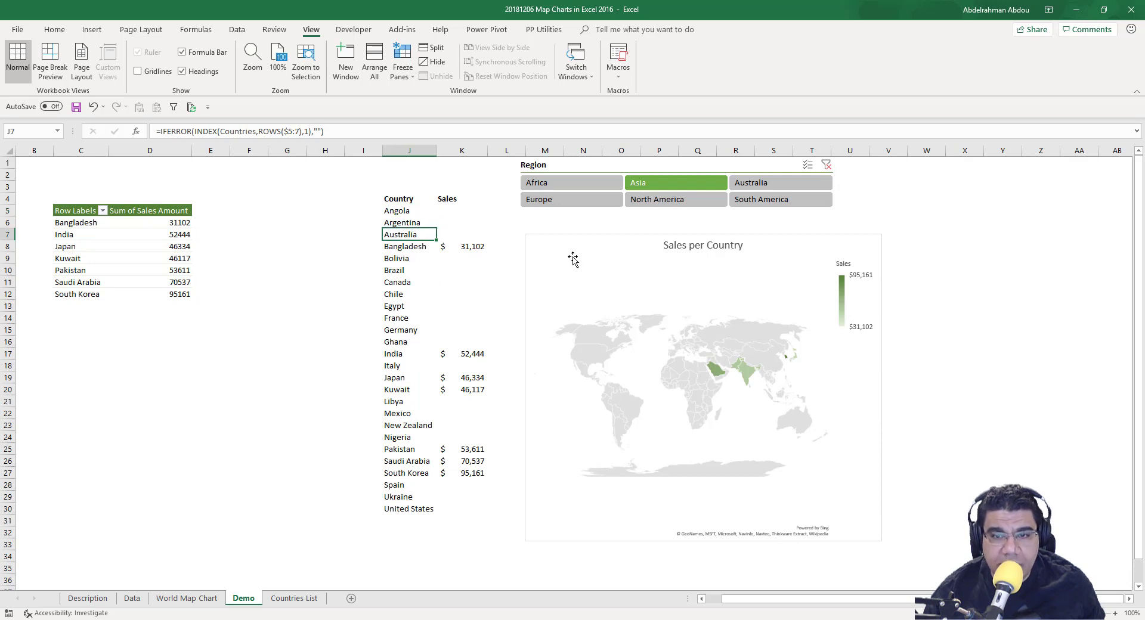
# Step: Nudge the Region slicer slightly to the right and duplicate the dark green slicer style under the name No Fill
pyautogui.moveTo(604, 219); pyautogui.dragTo(617, 220)
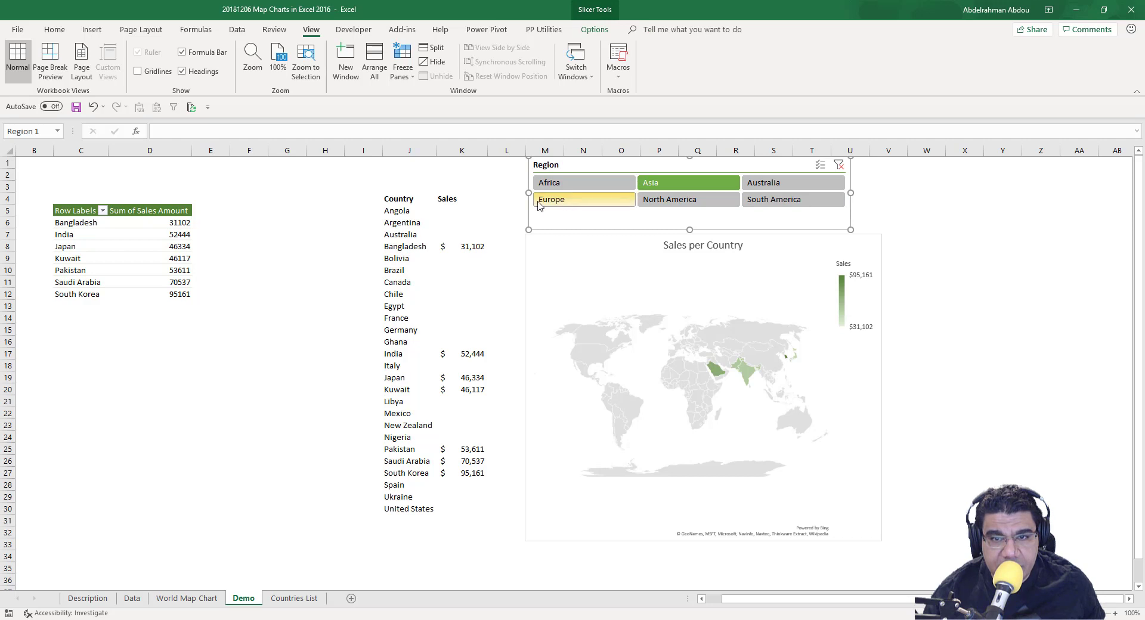
pyautogui.click(594, 30)
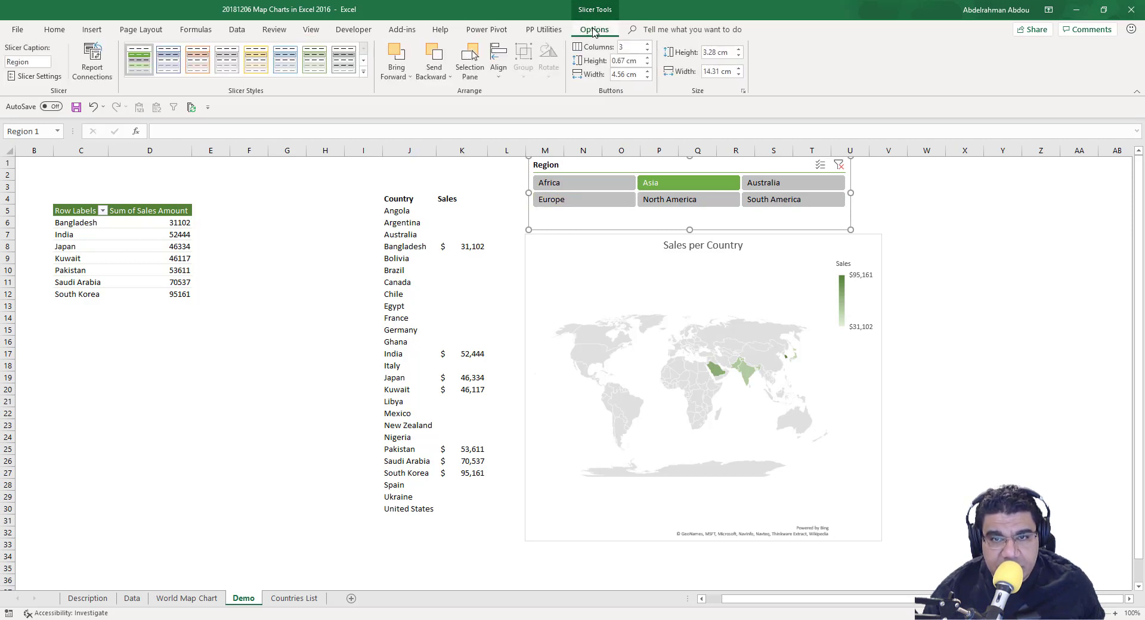
pyautogui.click(364, 74)
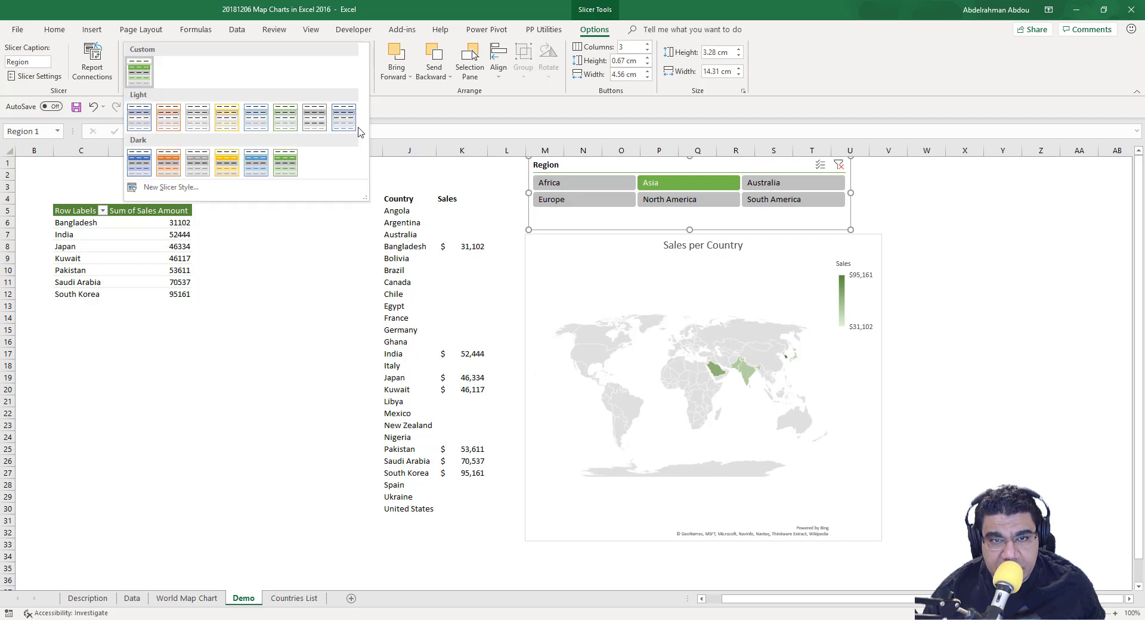
pyautogui.rightClick(293, 171)
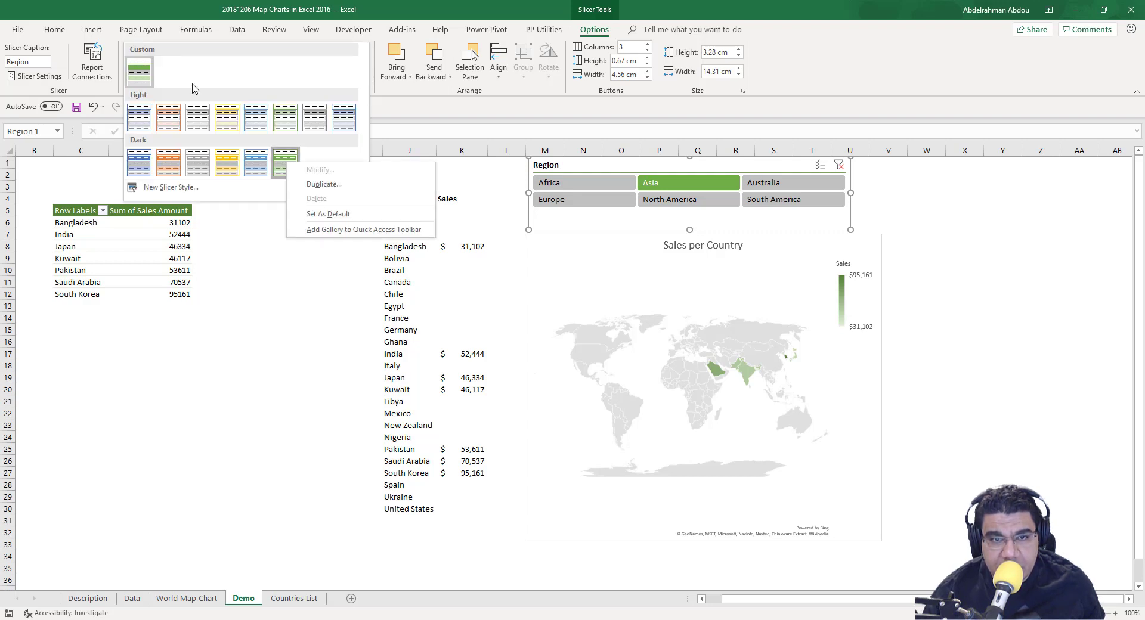
pyautogui.click(309, 185)
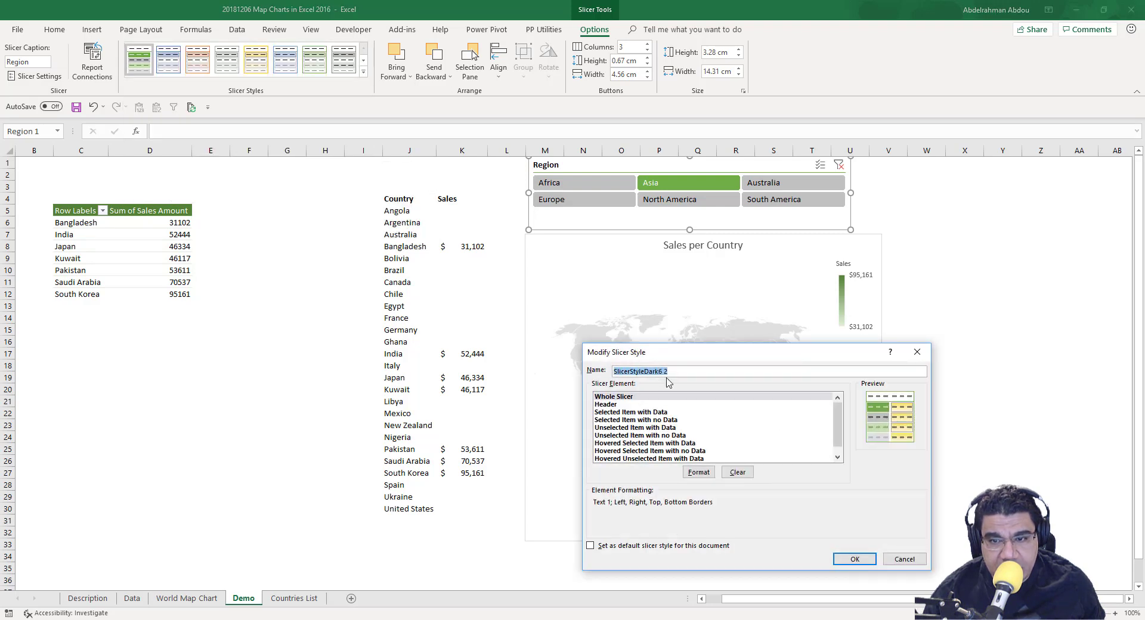
pyautogui.write('No Fill')
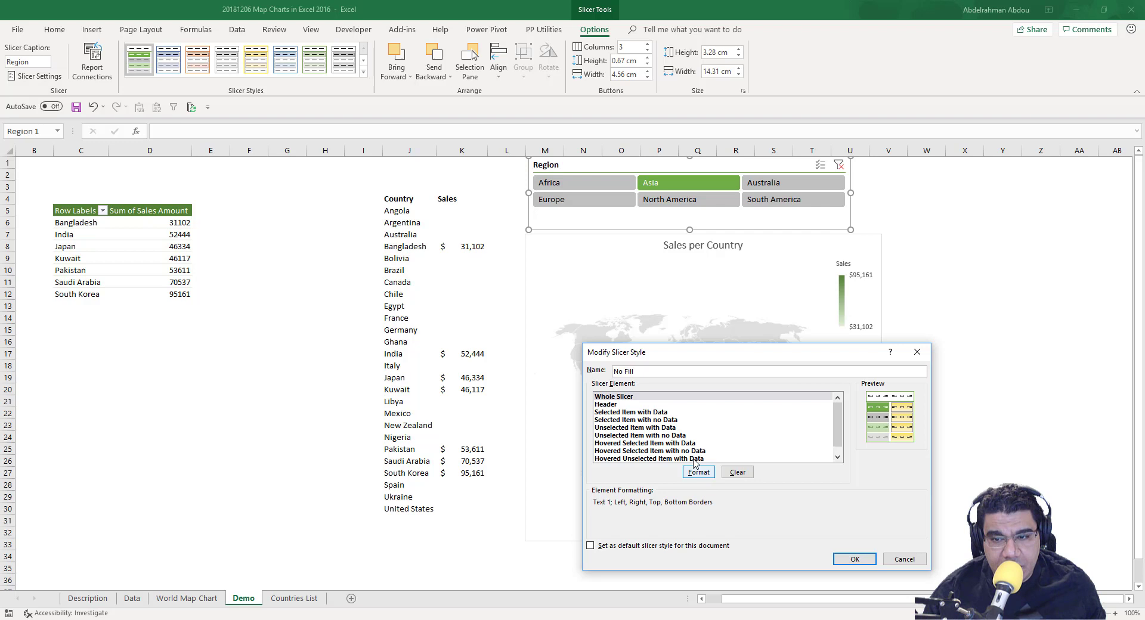
# Step: Remove the border from the new style's Whole Slicer element, leave it without fill, and name the style No Fill No Border 2
pyautogui.click(643, 398)
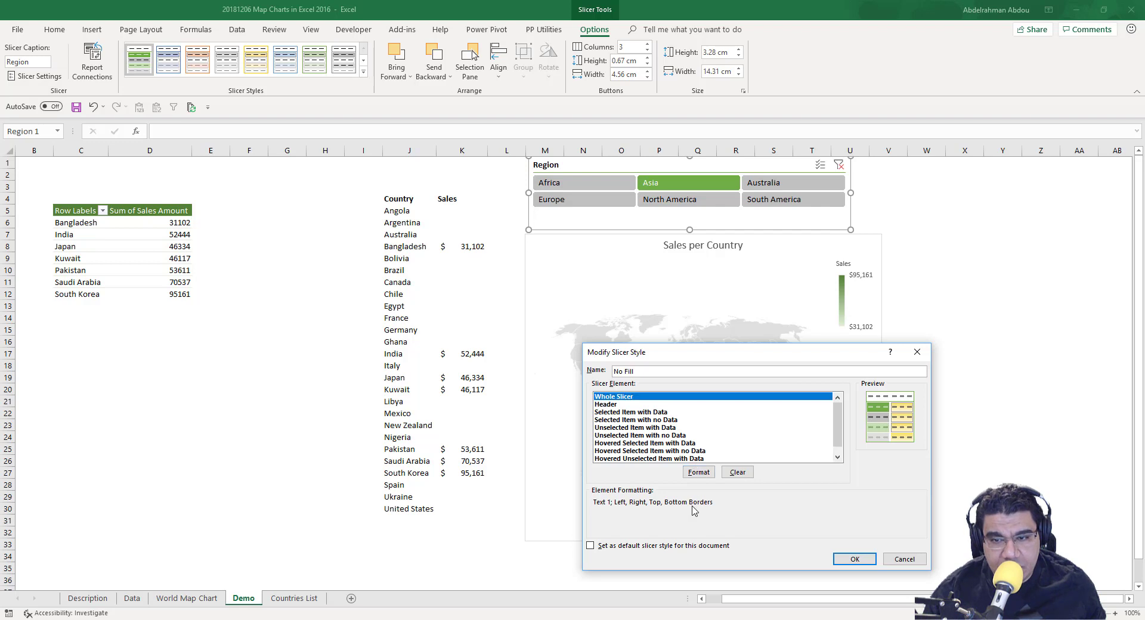
pyautogui.click(698, 472)
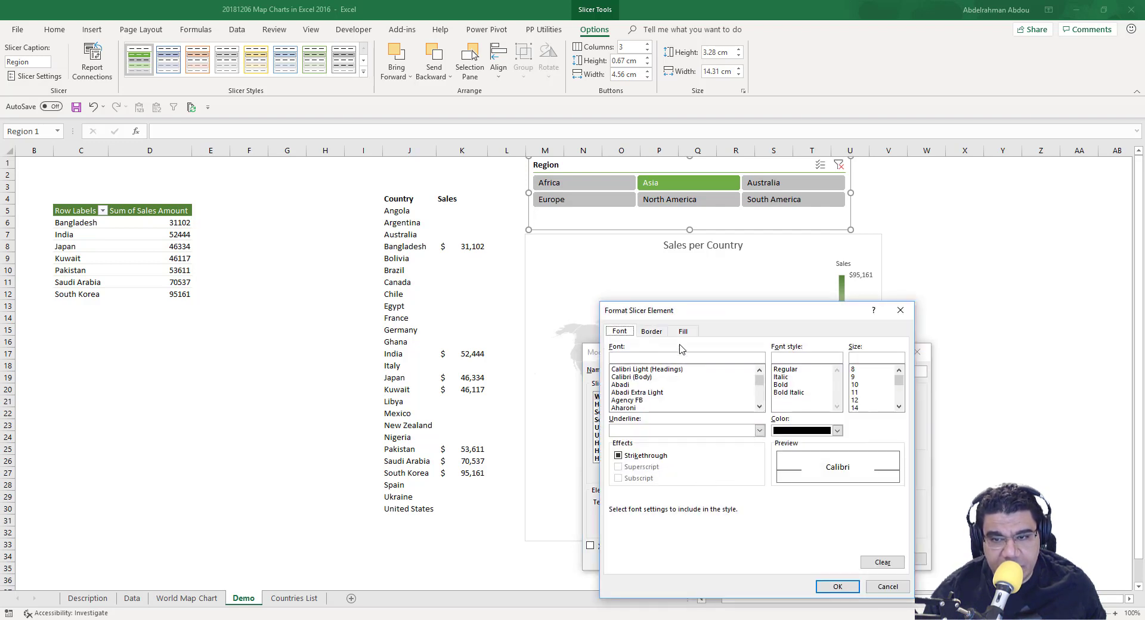
pyautogui.click(683, 332)
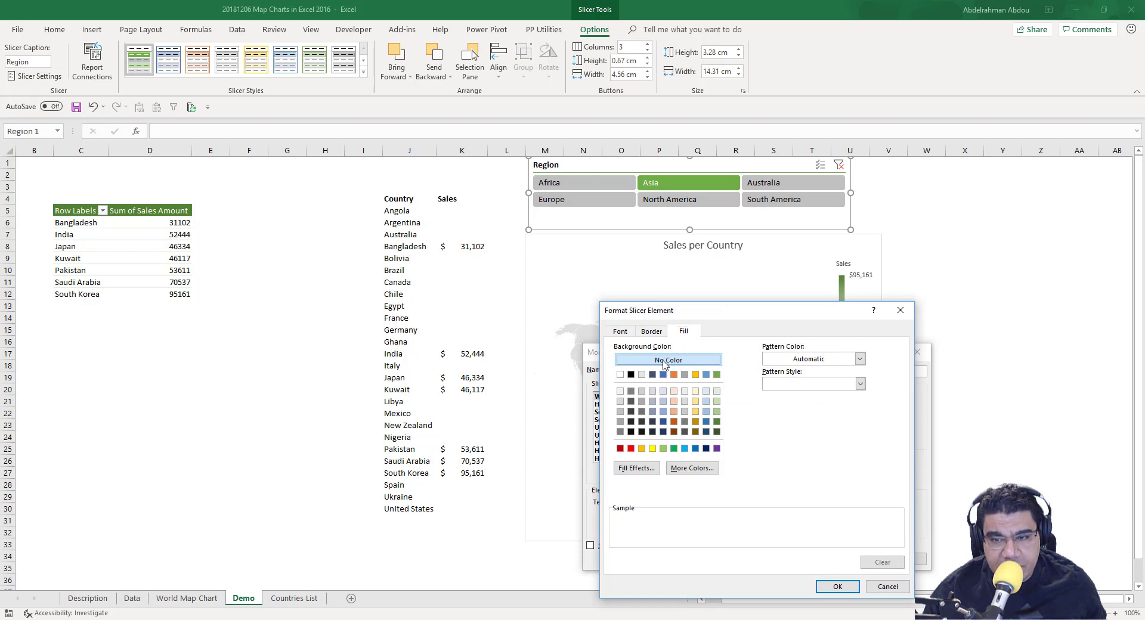
pyautogui.click(652, 331)
pyautogui.click(734, 365)
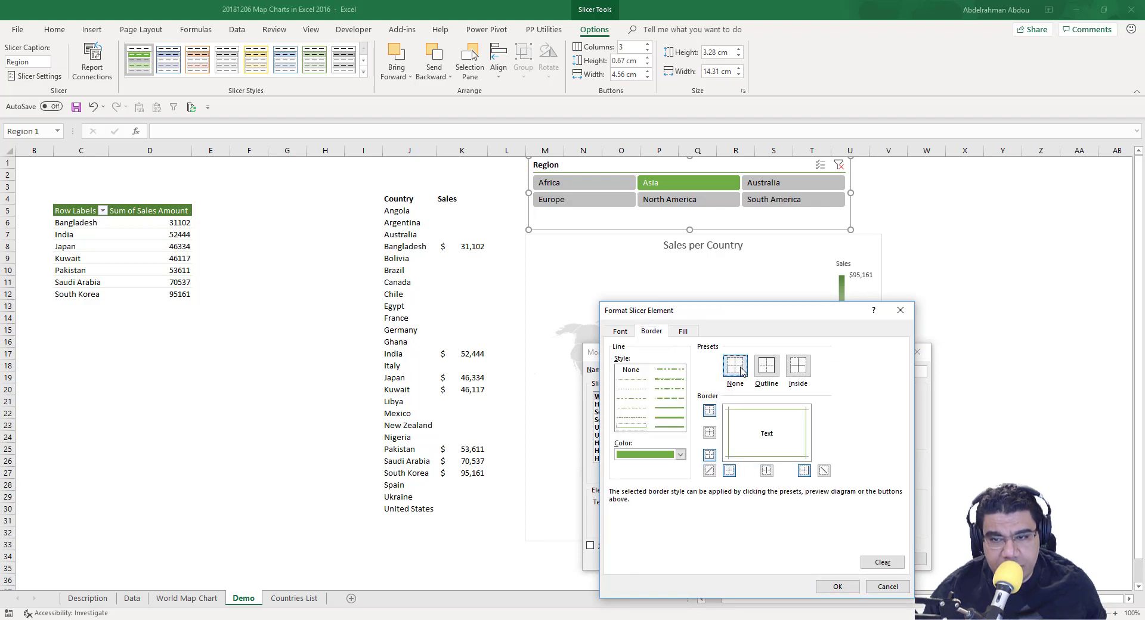
pyautogui.click(838, 587)
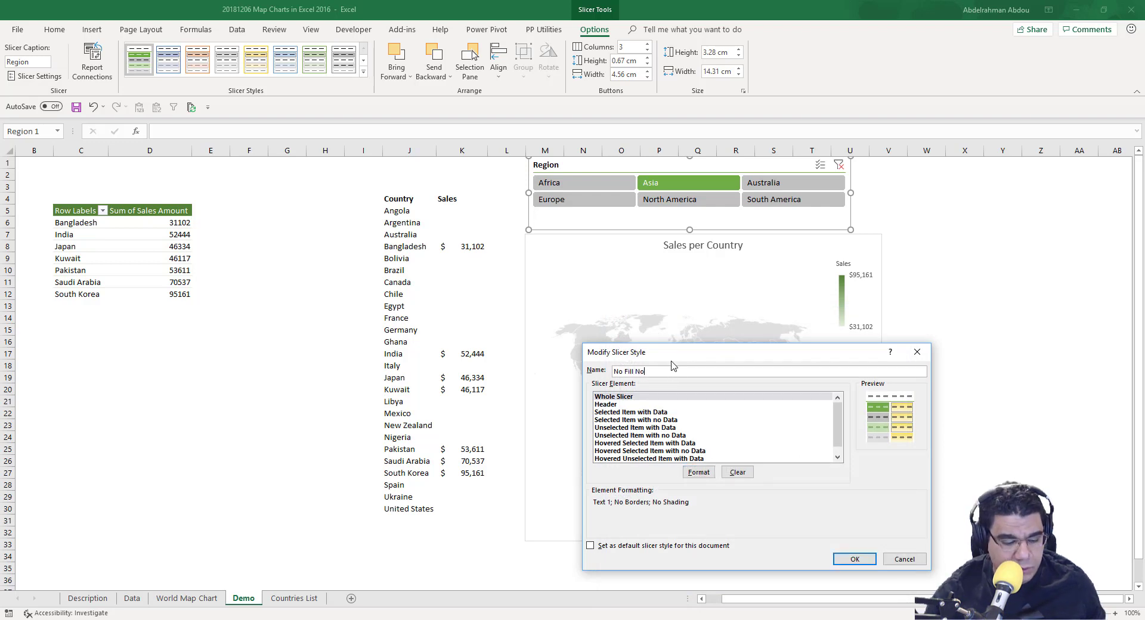
pyautogui.write('Border 2')
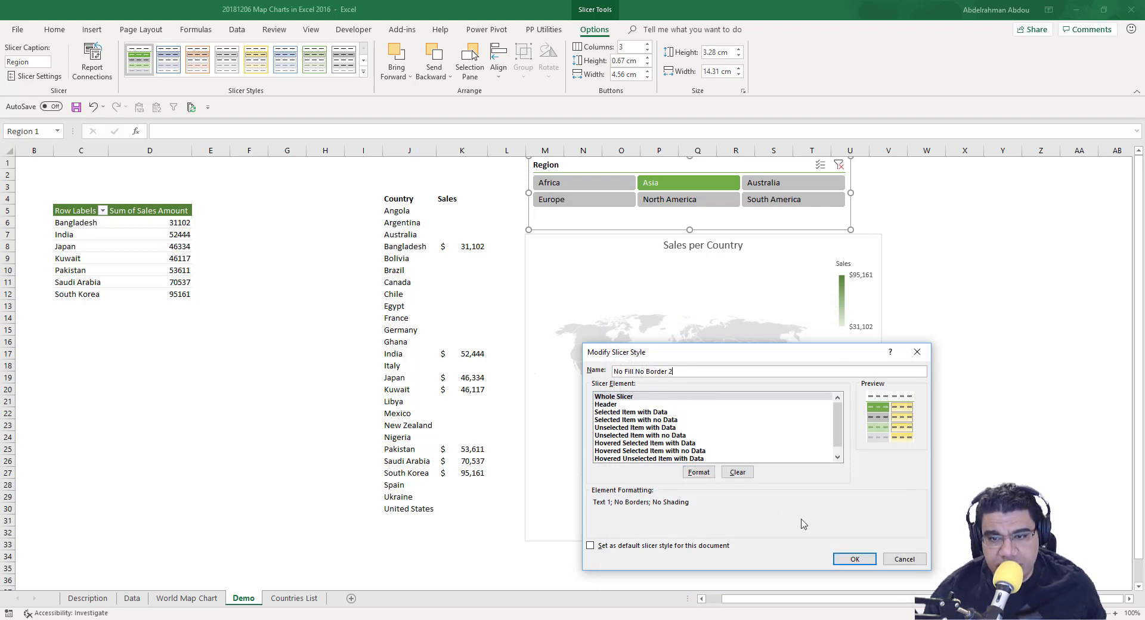
pyautogui.click(854, 559)
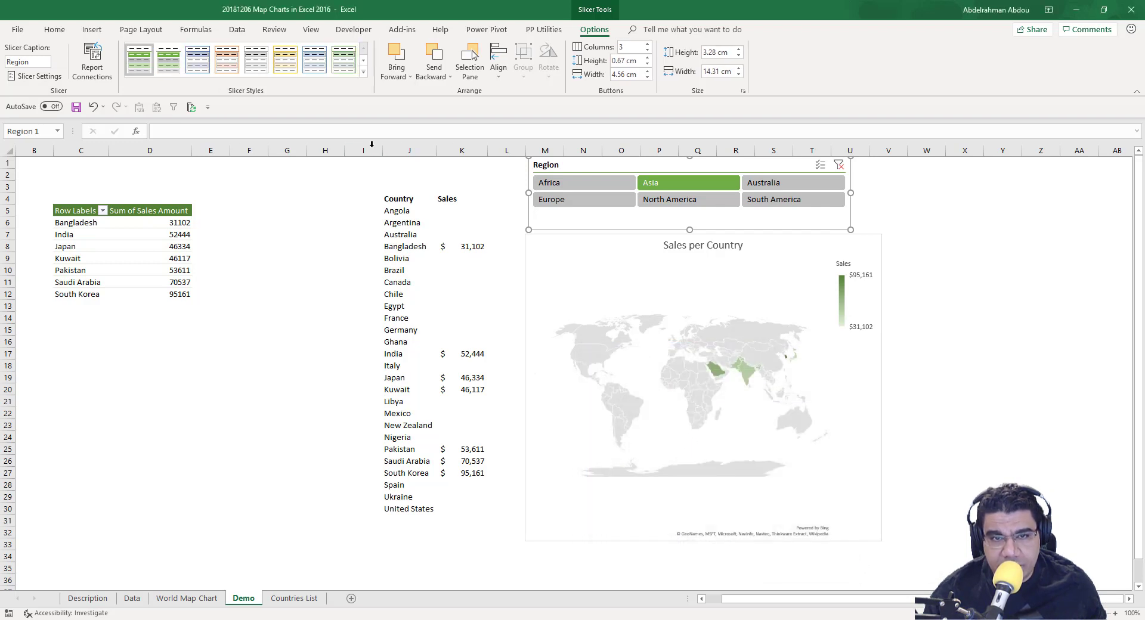
# Step: Apply the custom No Fill No Border 2 style to the Region slicer and deselect the slicer
pyautogui.click(363, 72)
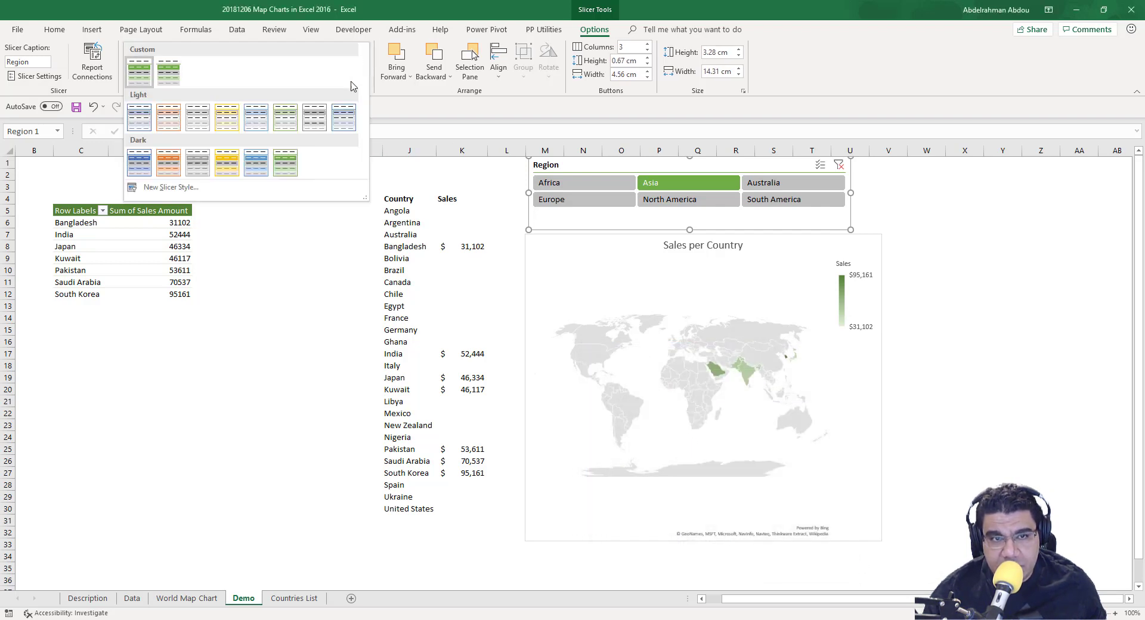
pyautogui.click(169, 71)
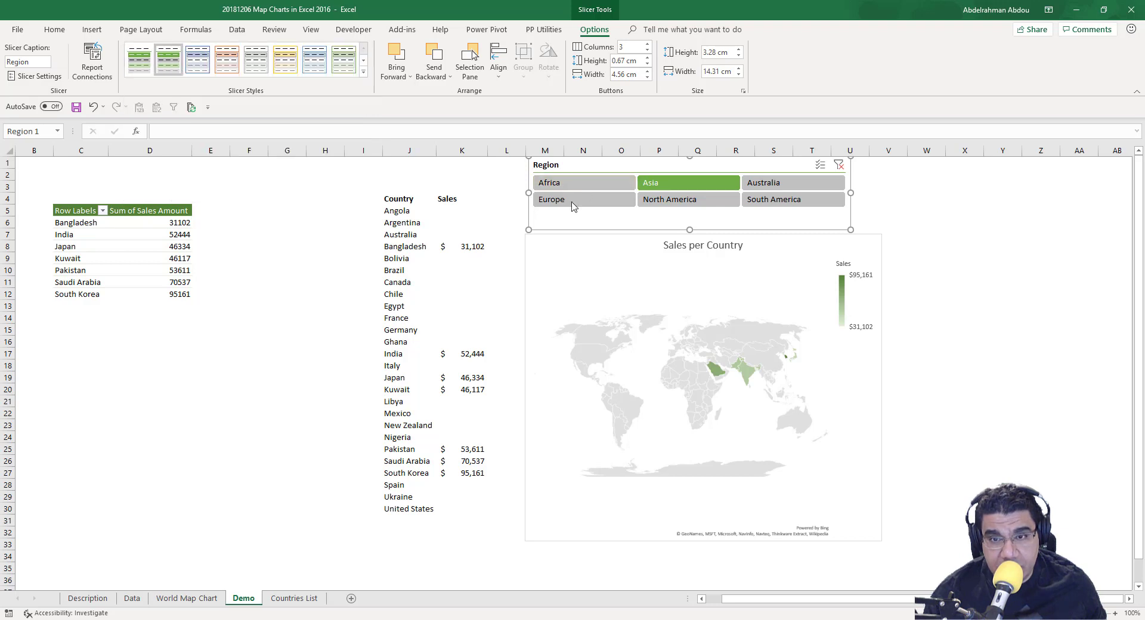
pyautogui.click(483, 198)
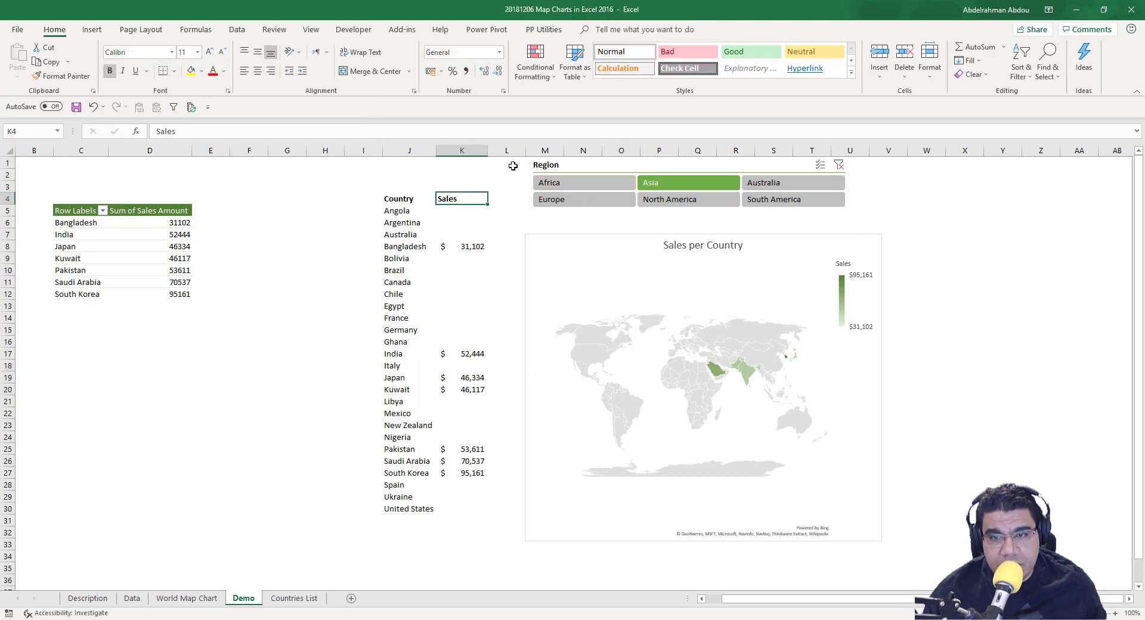
pyautogui.click(559, 221)
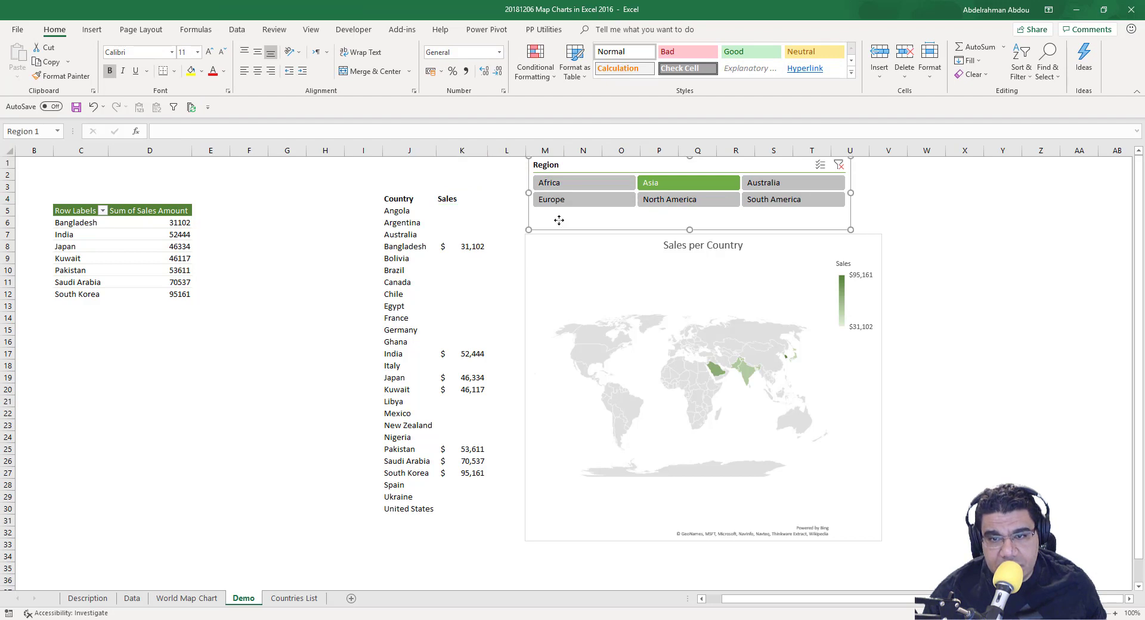
pyautogui.click(507, 213)
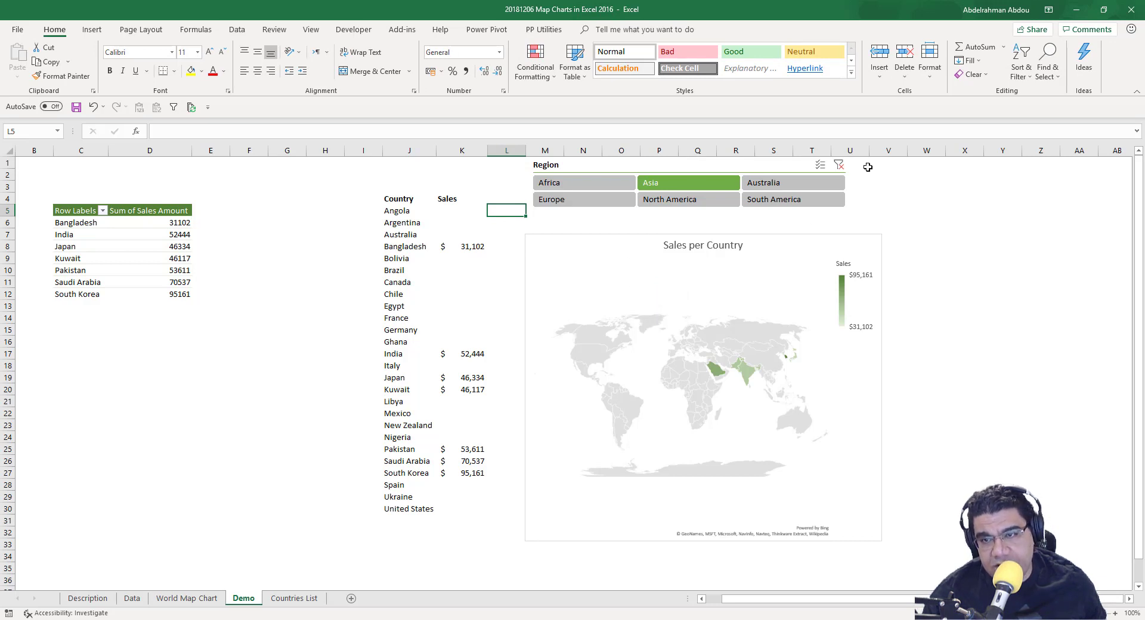
pyautogui.click(860, 186)
pyautogui.click(470, 200)
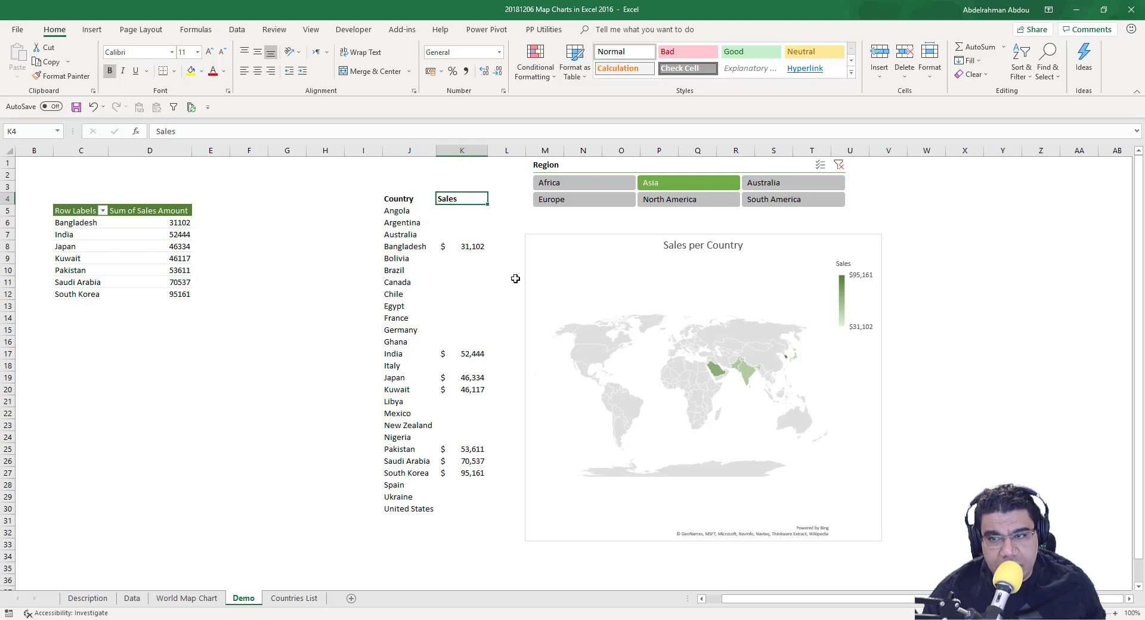
pyautogui.click(150, 330)
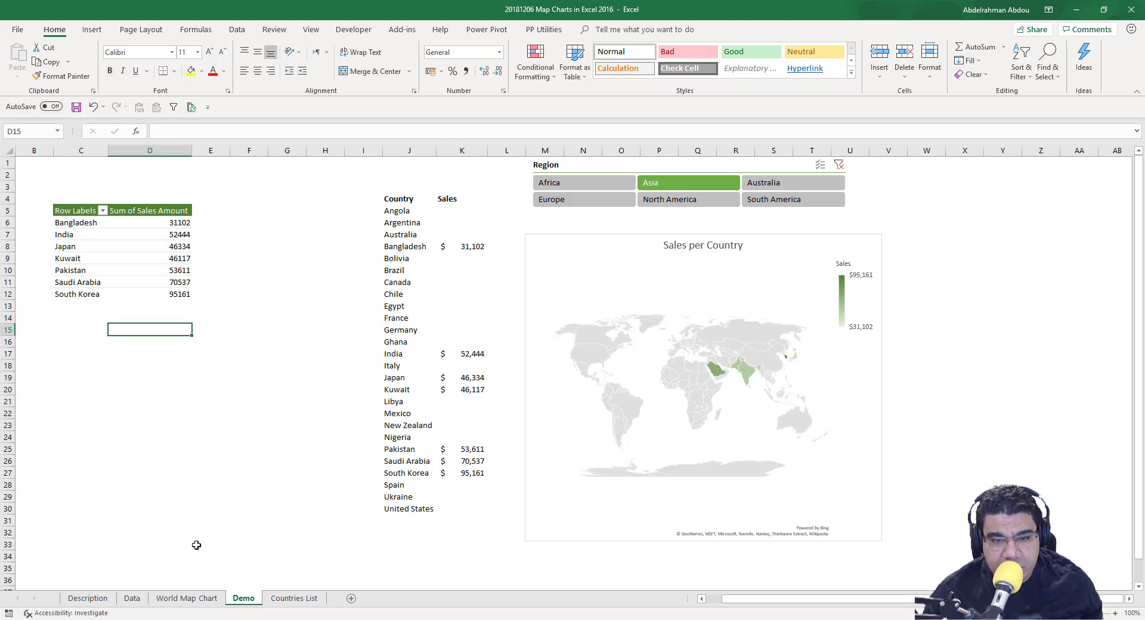
# Step: Copy the last record of the Data sheet's table, row 274, into the empty row 275 below it
pyautogui.click(131, 598)
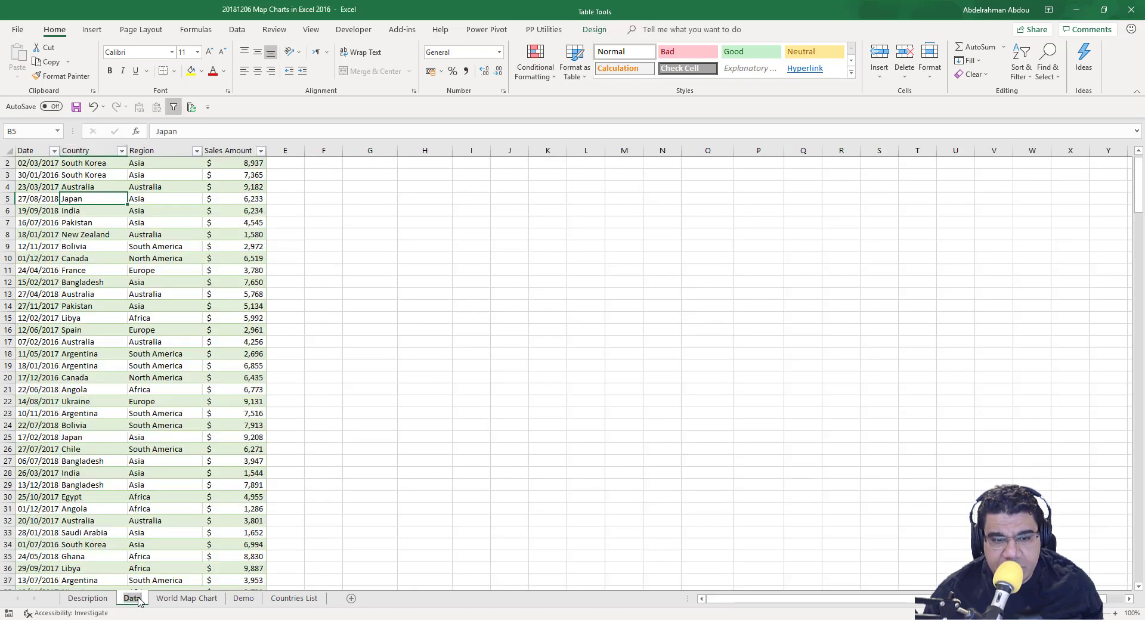
pyautogui.click(37, 485)
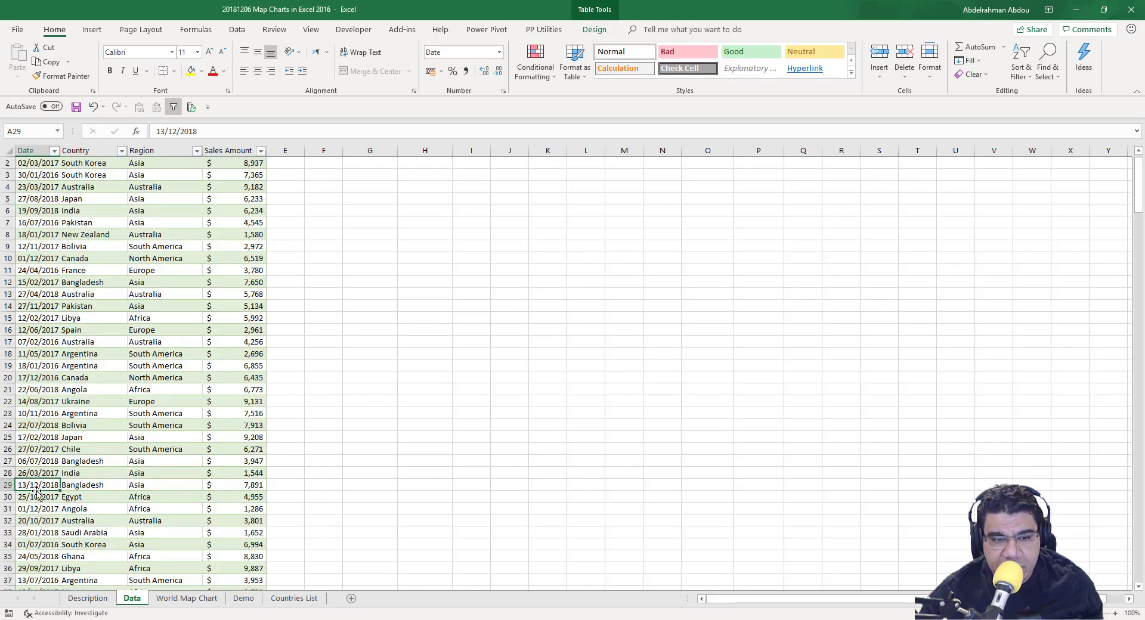
pyautogui.doubleClick(37, 491)
pyautogui.scroll(-4, 42, 517)
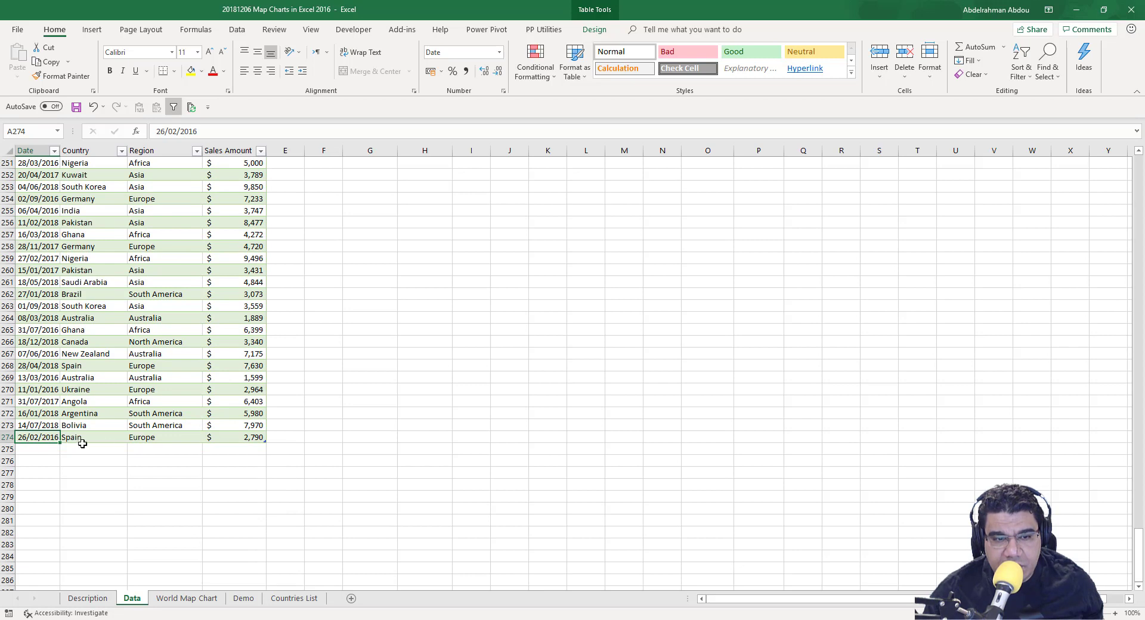
pyautogui.moveTo(39, 439); pyautogui.dragTo(236, 439)
pyautogui.hotkey('ctrl', 'c')
pyautogui.click(39, 451)
pyautogui.hotkey('ctrl', 'v')
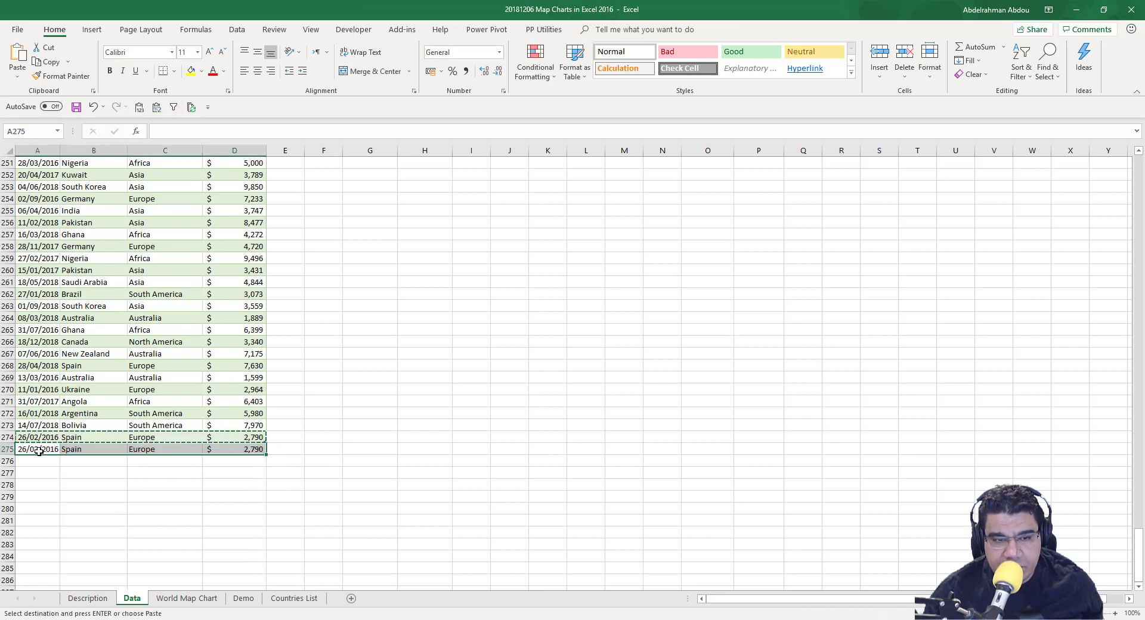
pyautogui.press('Escape')
# Step: Change the country of the new record in B275 to Russia
pyautogui.doubleClick(98, 450)
pyautogui.moveTo(98, 449); pyautogui.dragTo(27, 451)
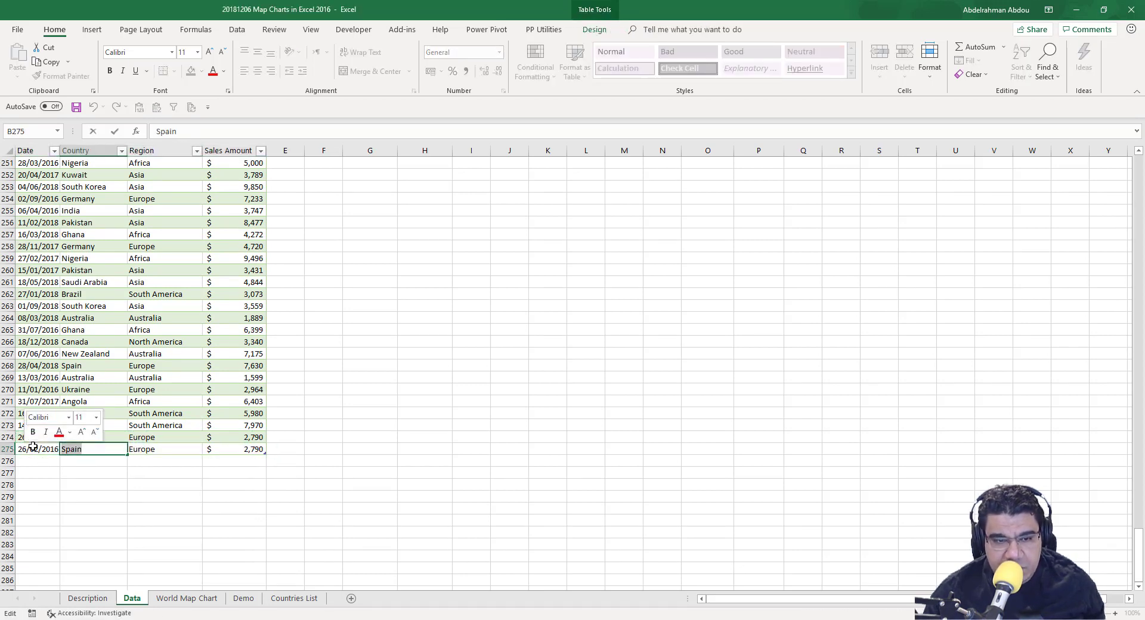
pyautogui.write('Russia')
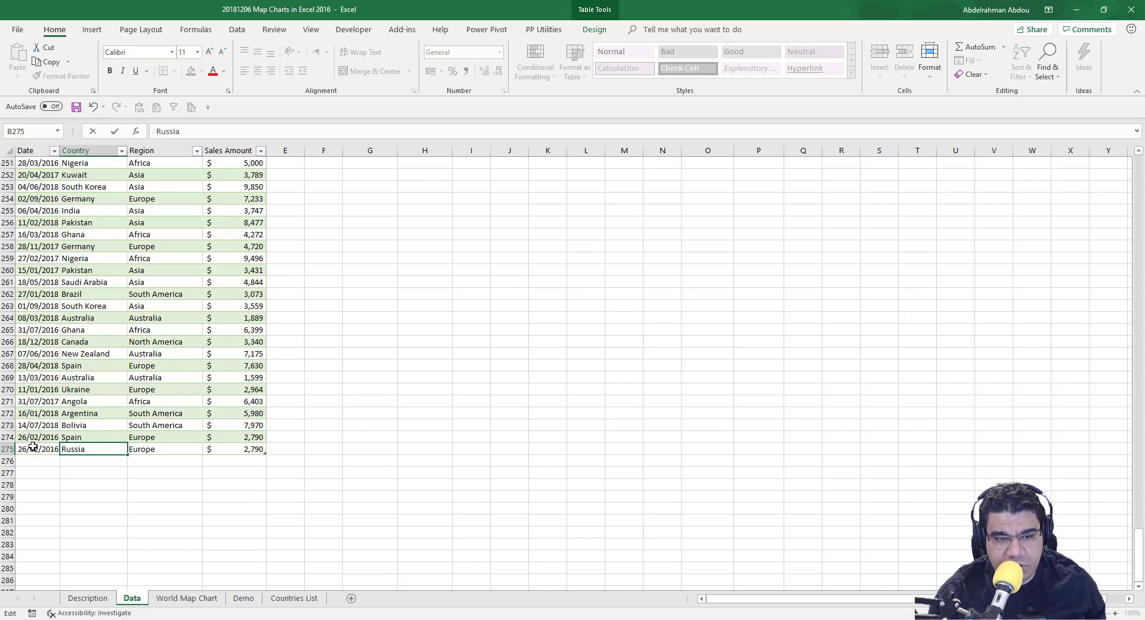
pyautogui.press('Return')
pyautogui.click(122, 424)
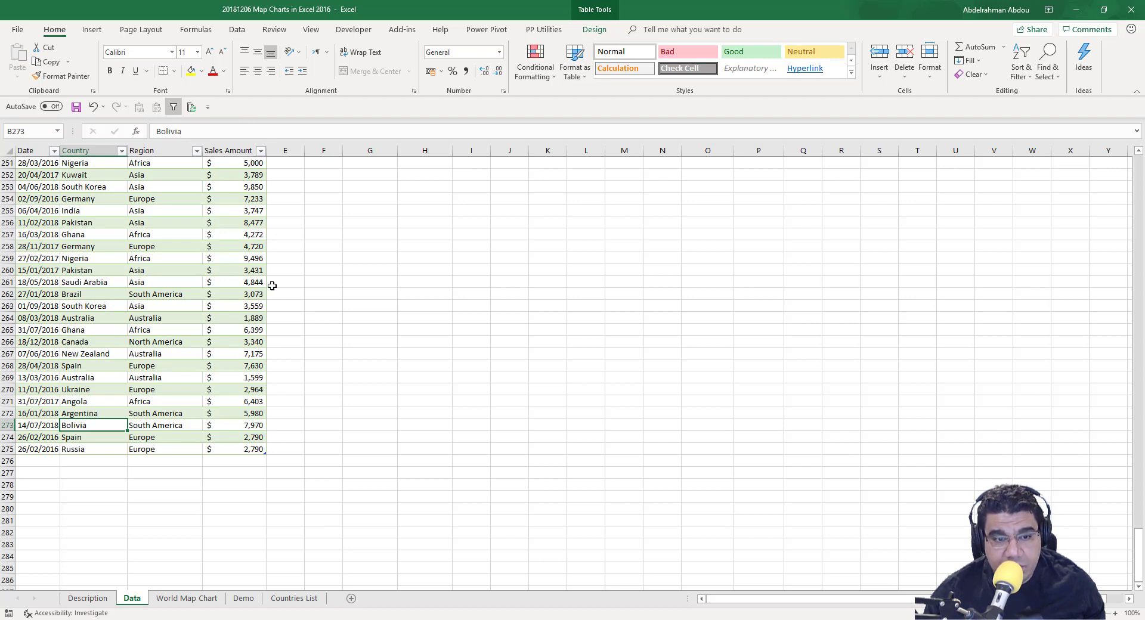
# Step: On the Demo sheet, extend the map chart's source range down to row 31 so that it includes United States
pyautogui.click(241, 599)
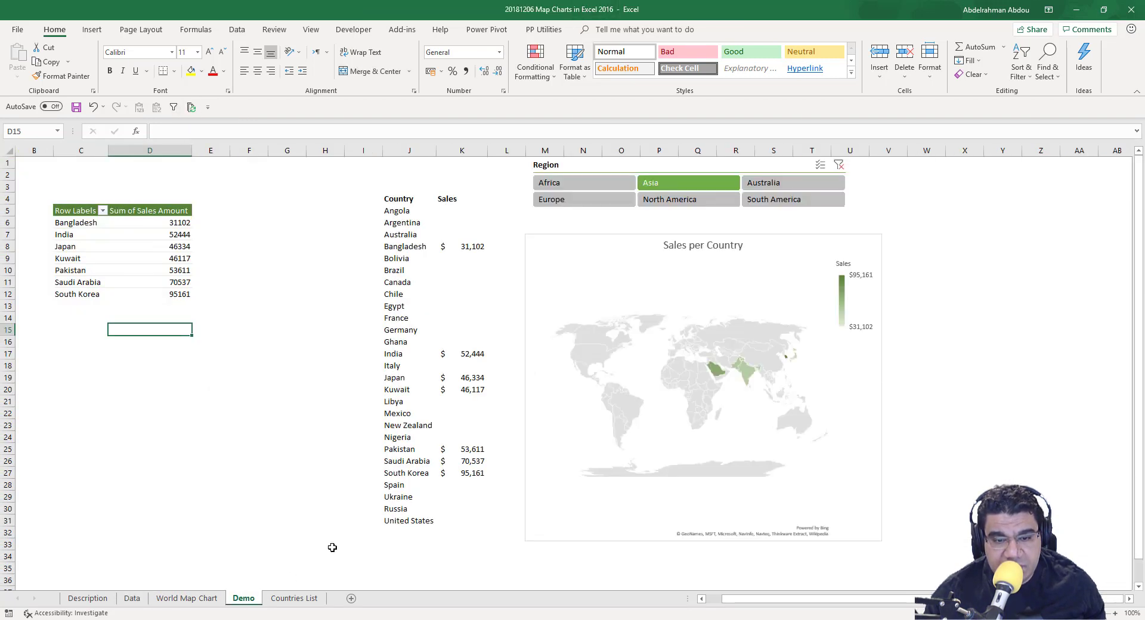
pyautogui.click(405, 507)
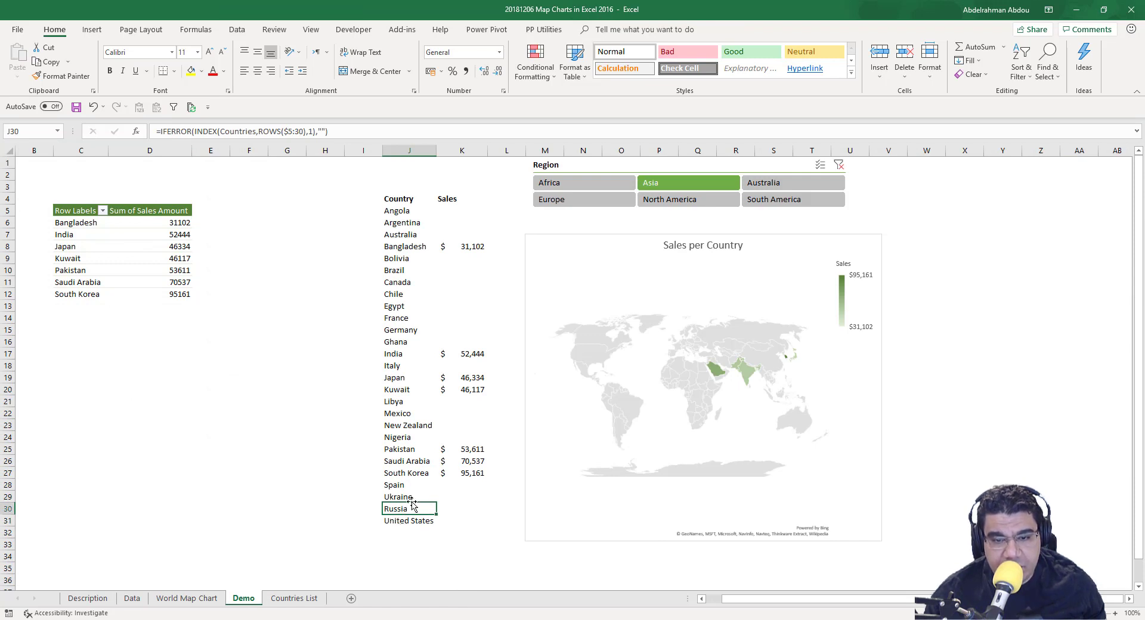
pyautogui.click(686, 365)
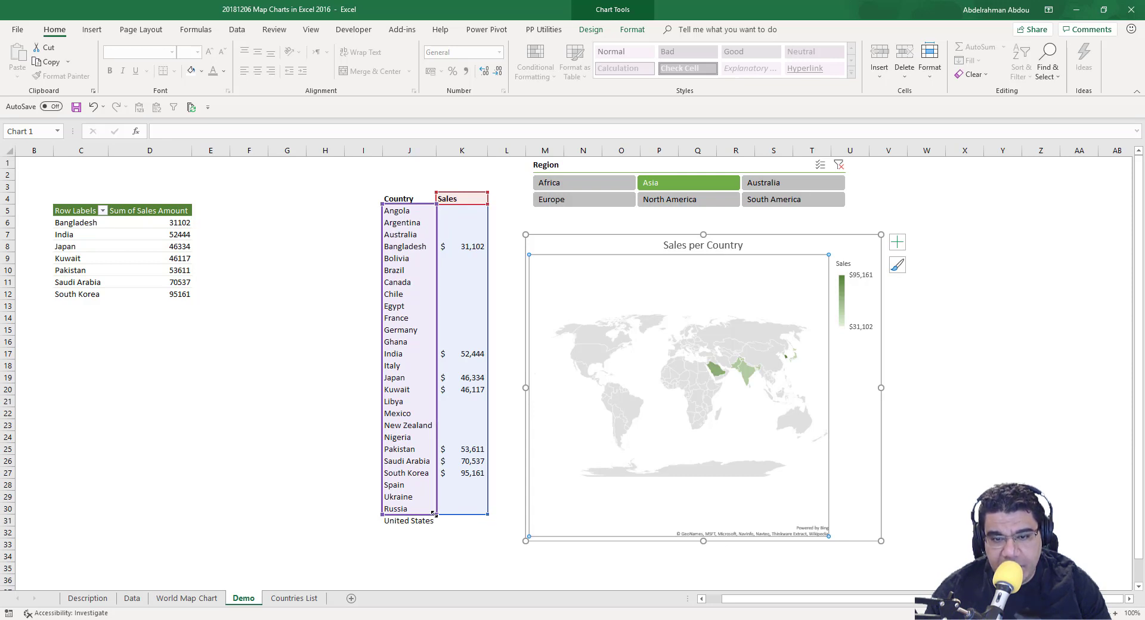
pyautogui.moveTo(435, 516); pyautogui.dragTo(434, 527)
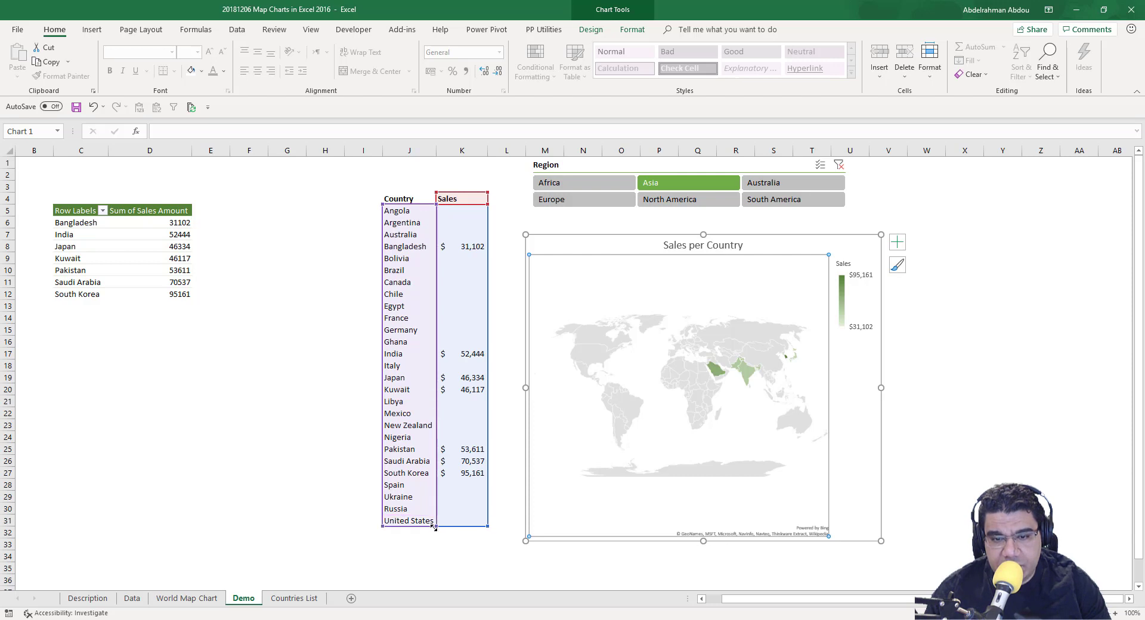
pyautogui.click(435, 553)
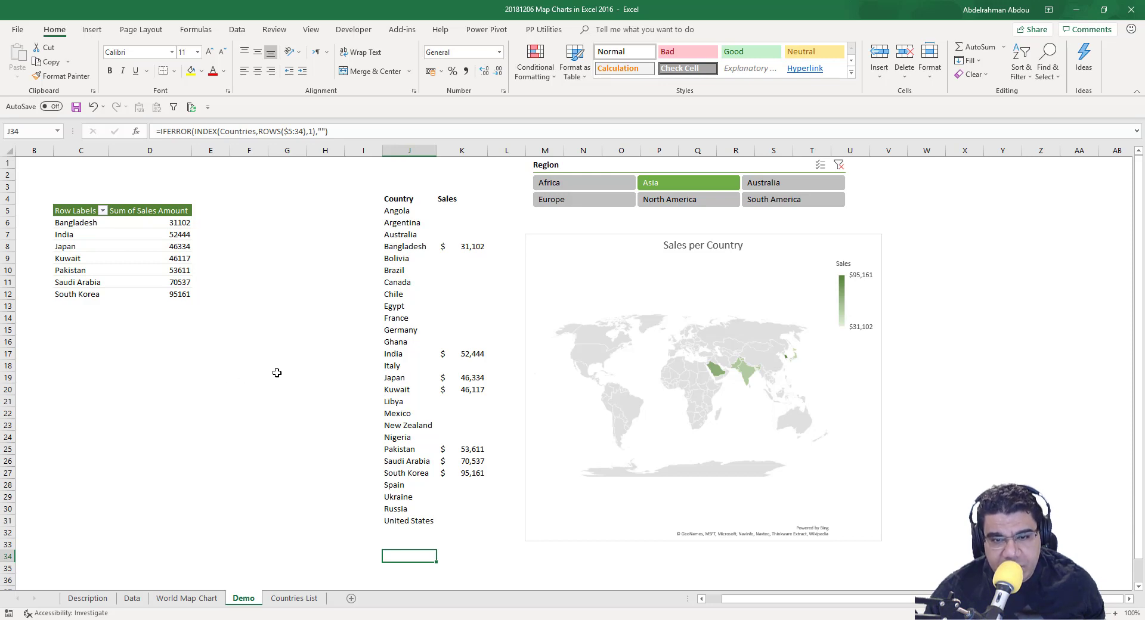
pyautogui.moveTo(408, 209); pyautogui.dragTo(405, 522)
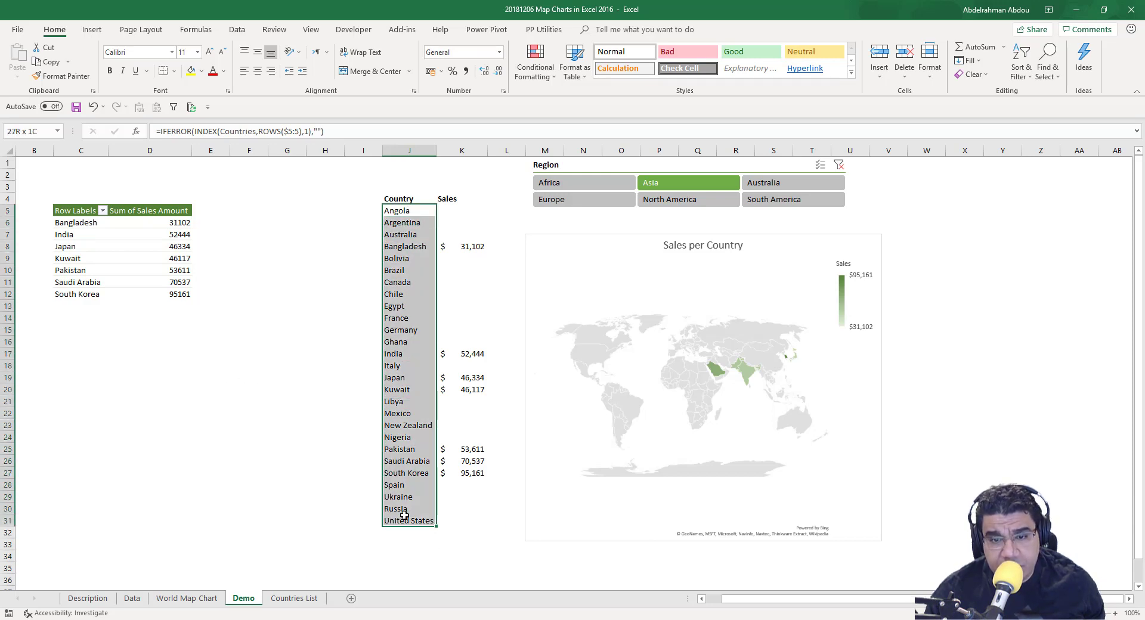
pyautogui.moveTo(461, 216); pyautogui.dragTo(469, 522)
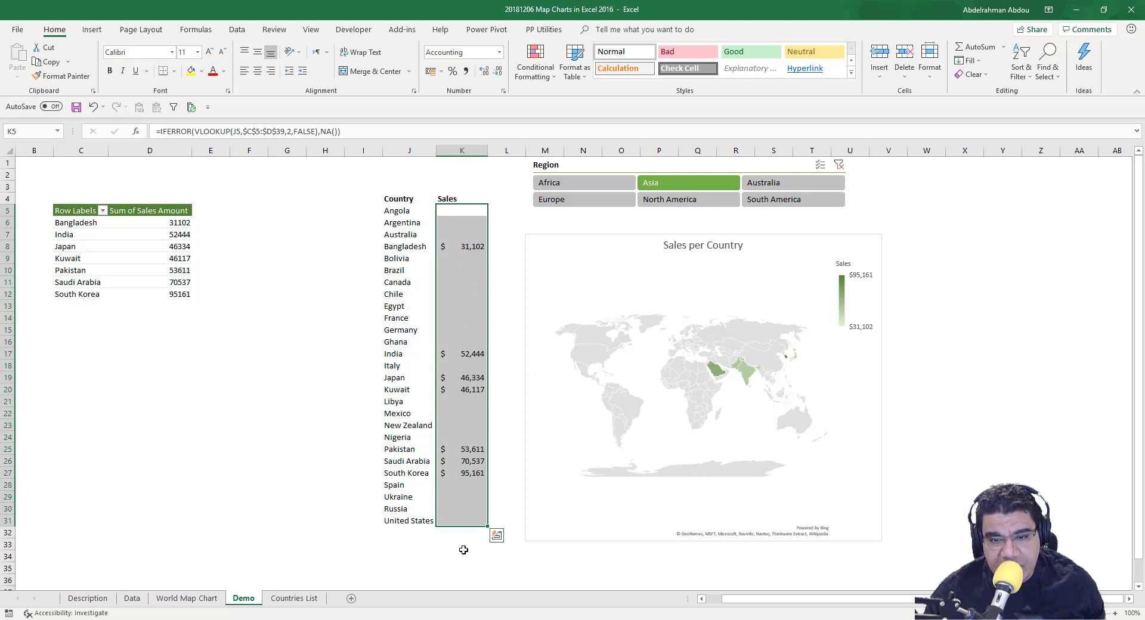
pyautogui.click(143, 377)
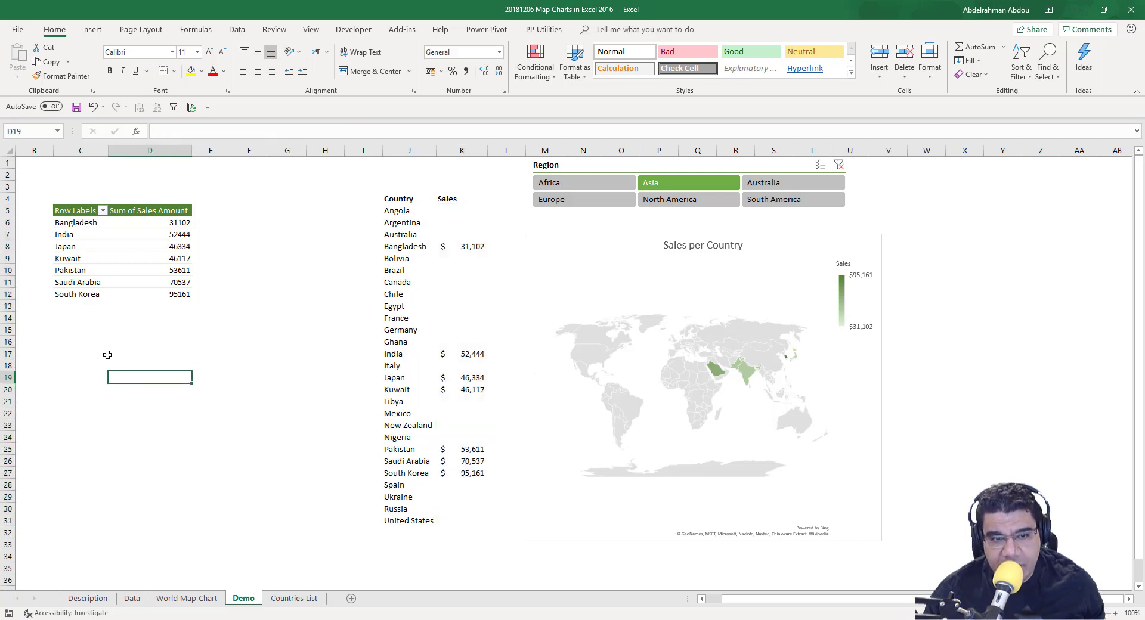
# Step: Enter the label X-Axis in cell D17 of the Demo sheet
pyautogui.click(111, 353)
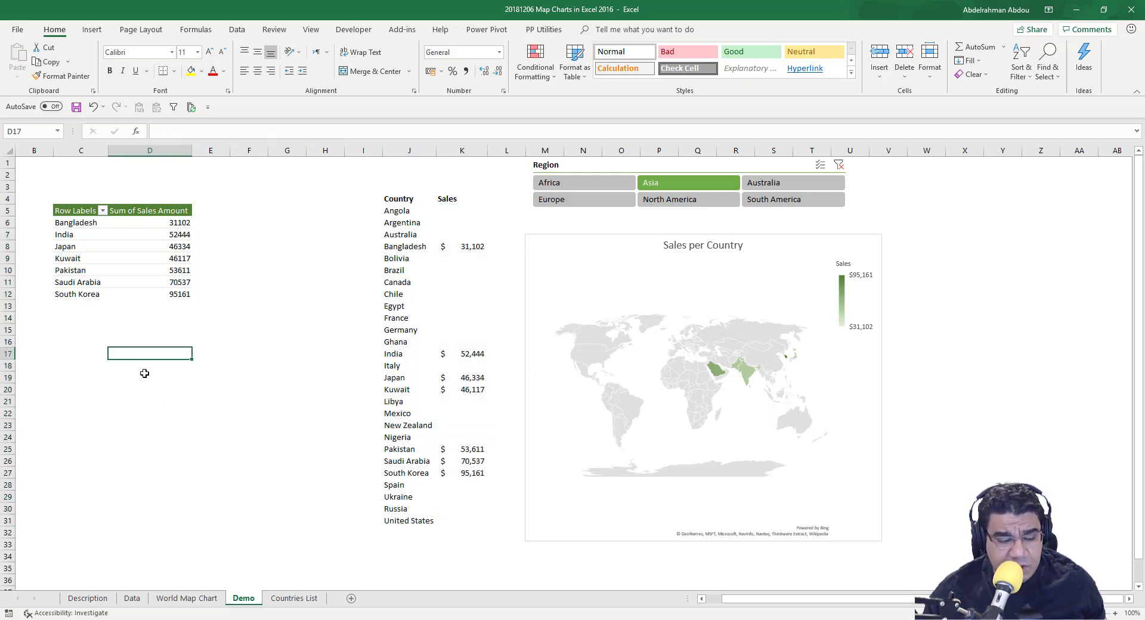
pyautogui.write('X-Axis')
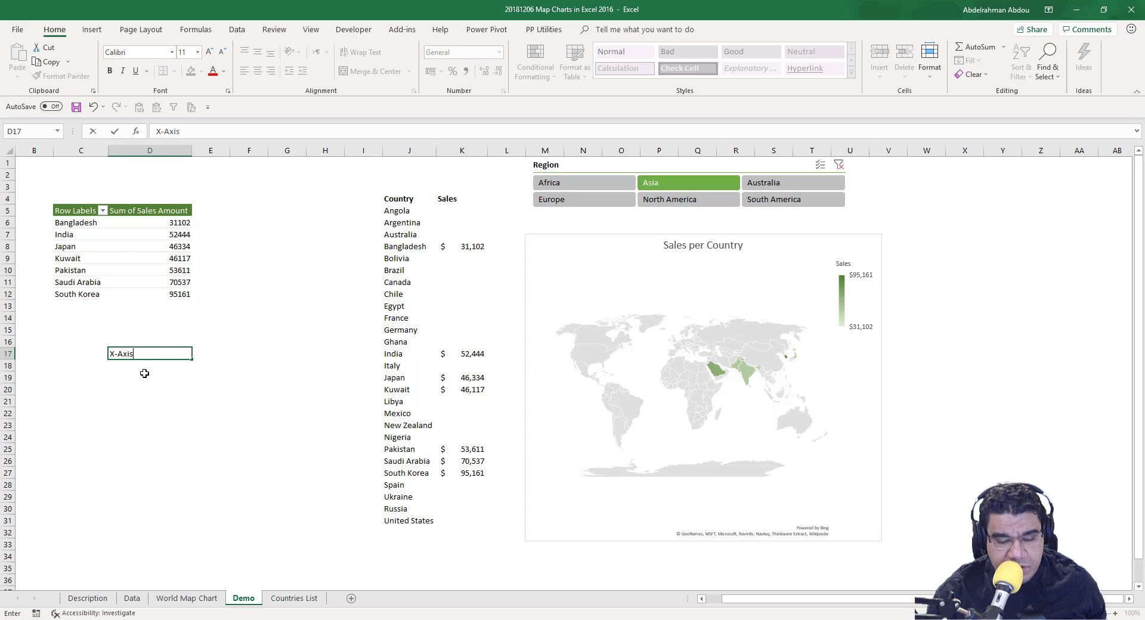
pyautogui.press('Return')
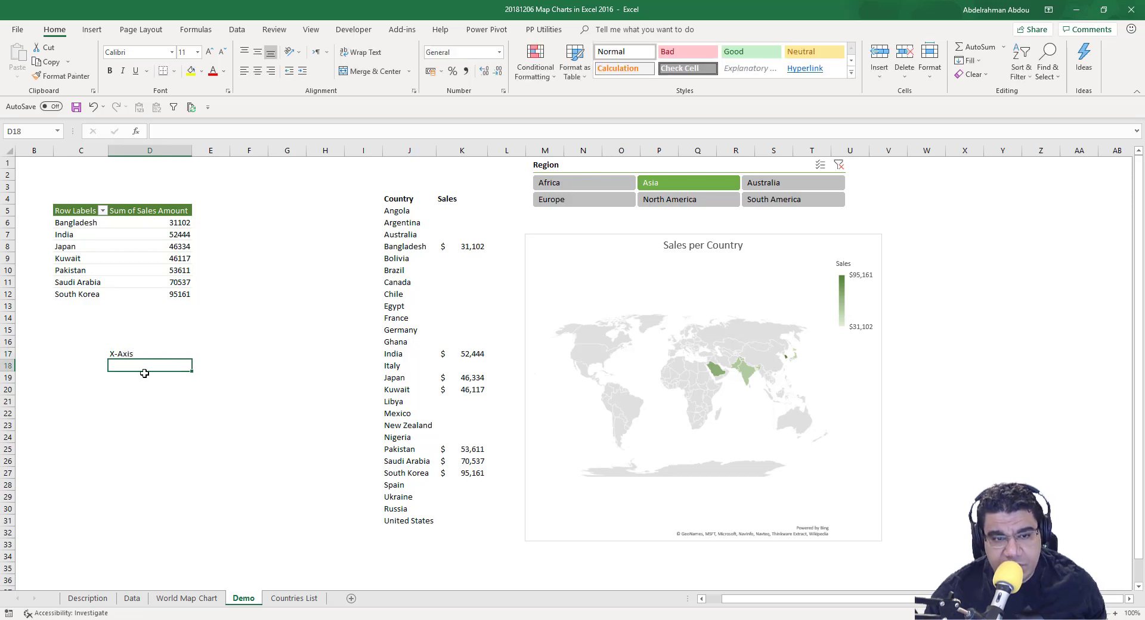
# Step: Start an OFFSET formula in D18 with the absolute reference $J$5 and offsets of 0 rows and 0 columns
pyautogui.write('=OFFSET(')
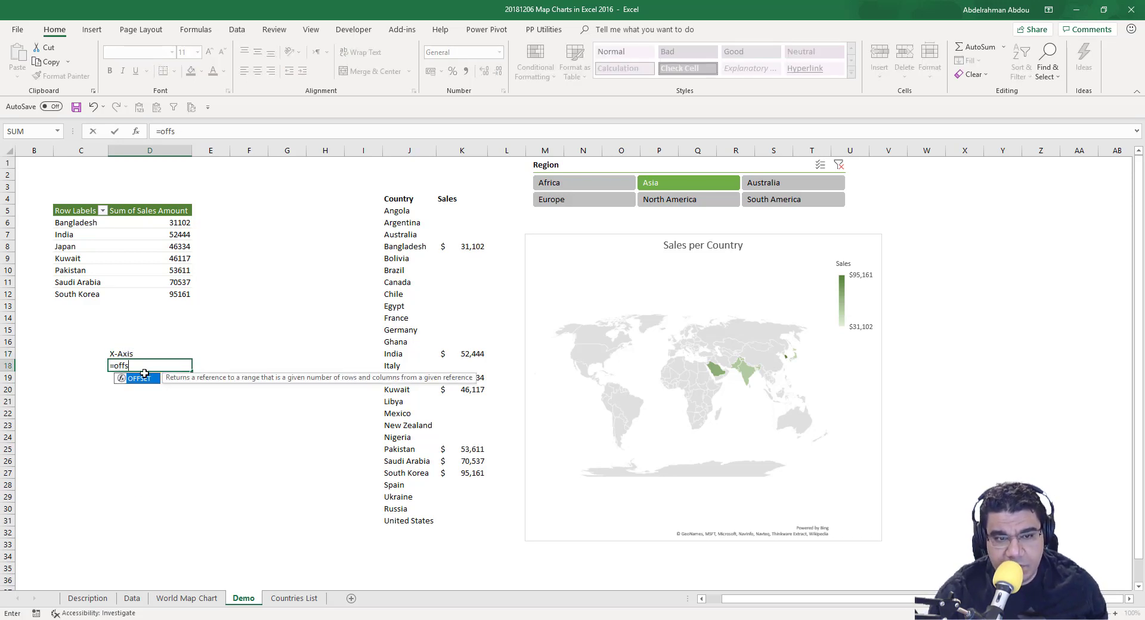
pyautogui.click(406, 212)
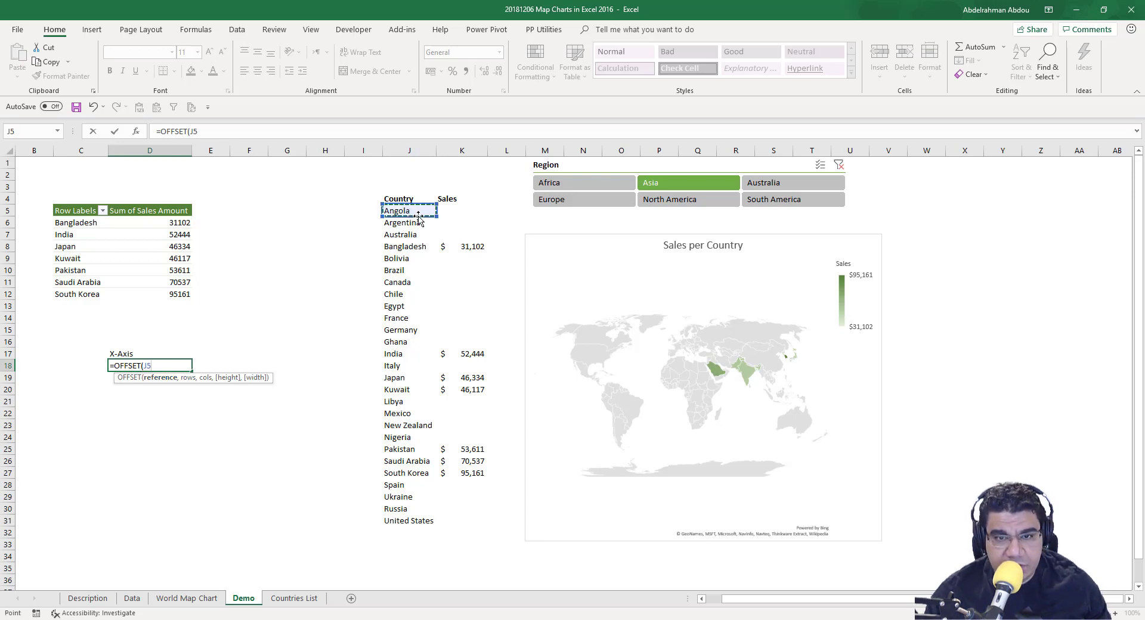
pyautogui.press('F4')
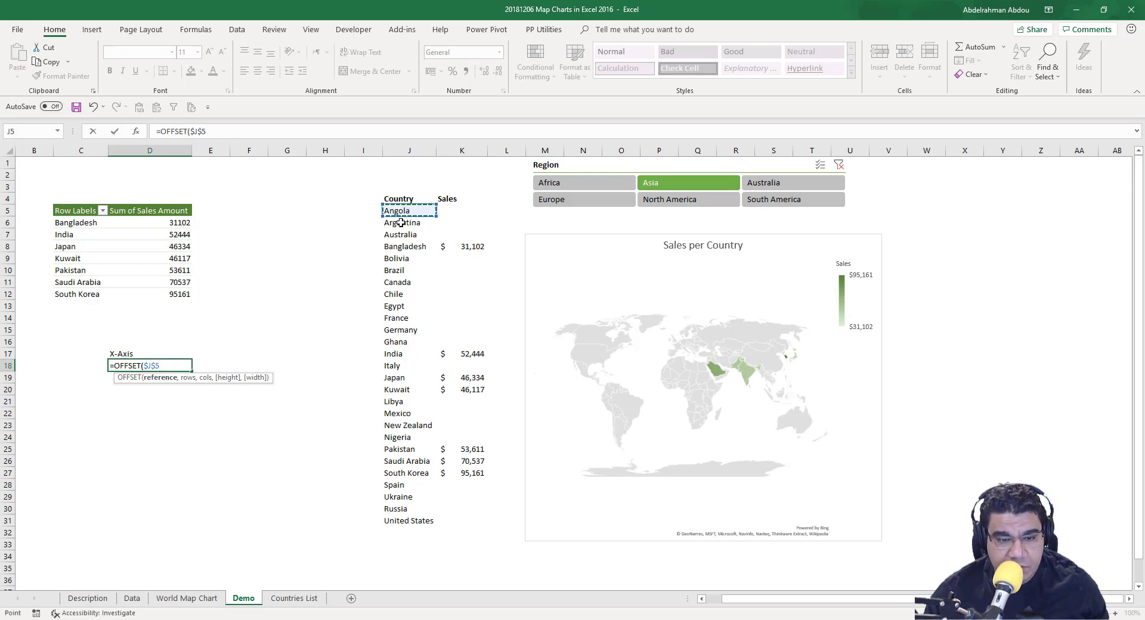
pyautogui.write(',0,')
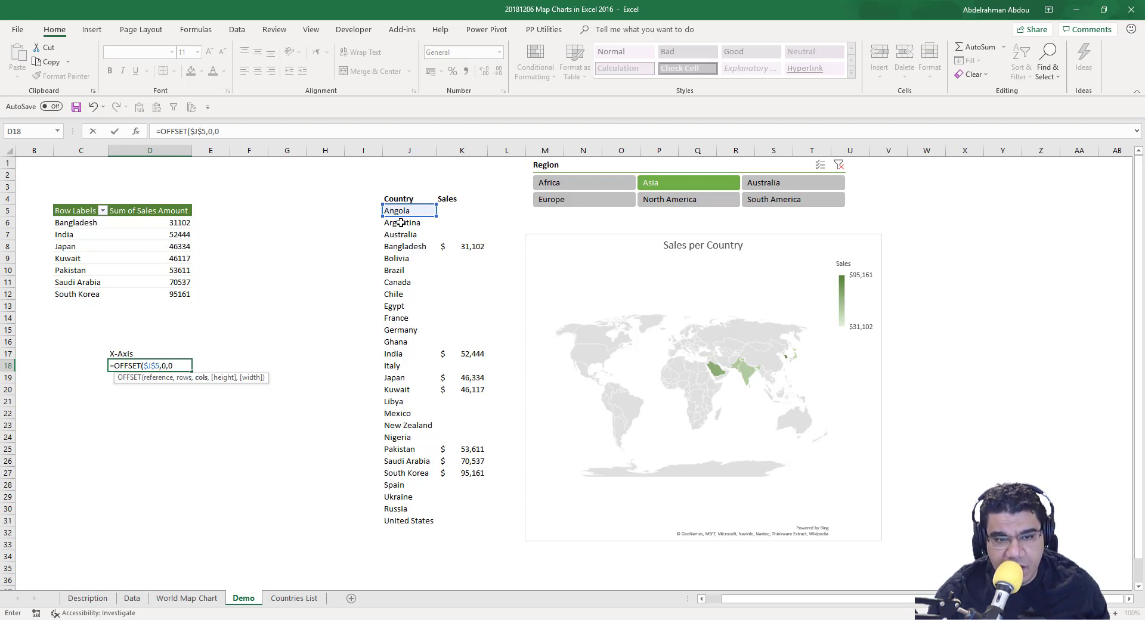
pyautogui.write('0,')
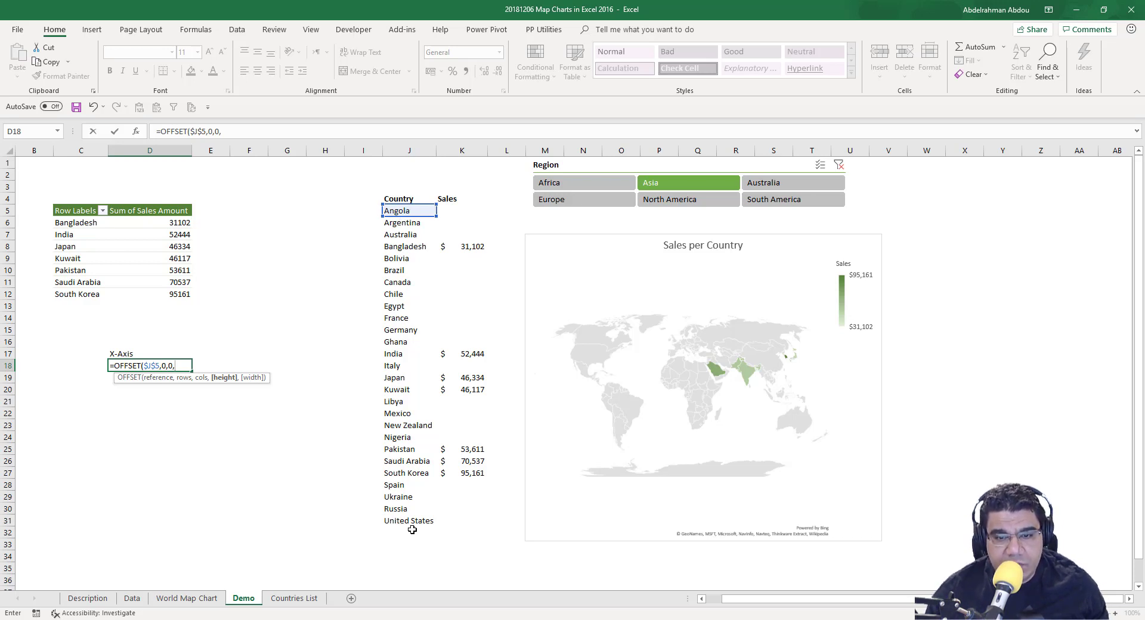
pyautogui.scroll(-1, 407, 536)
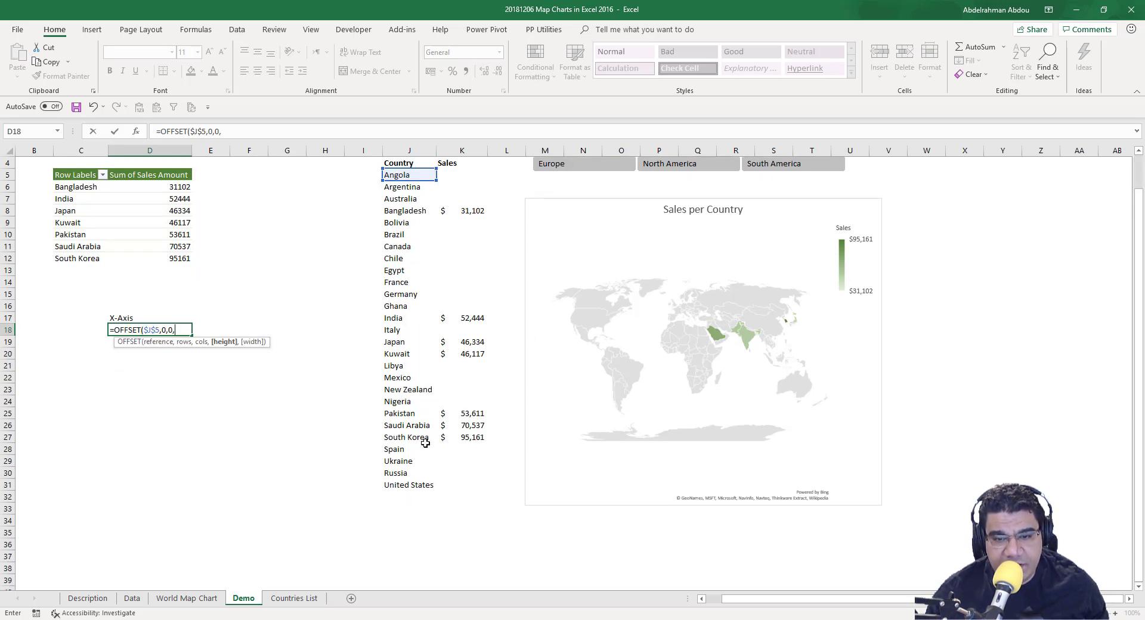
pyautogui.scroll(1, 411, 357)
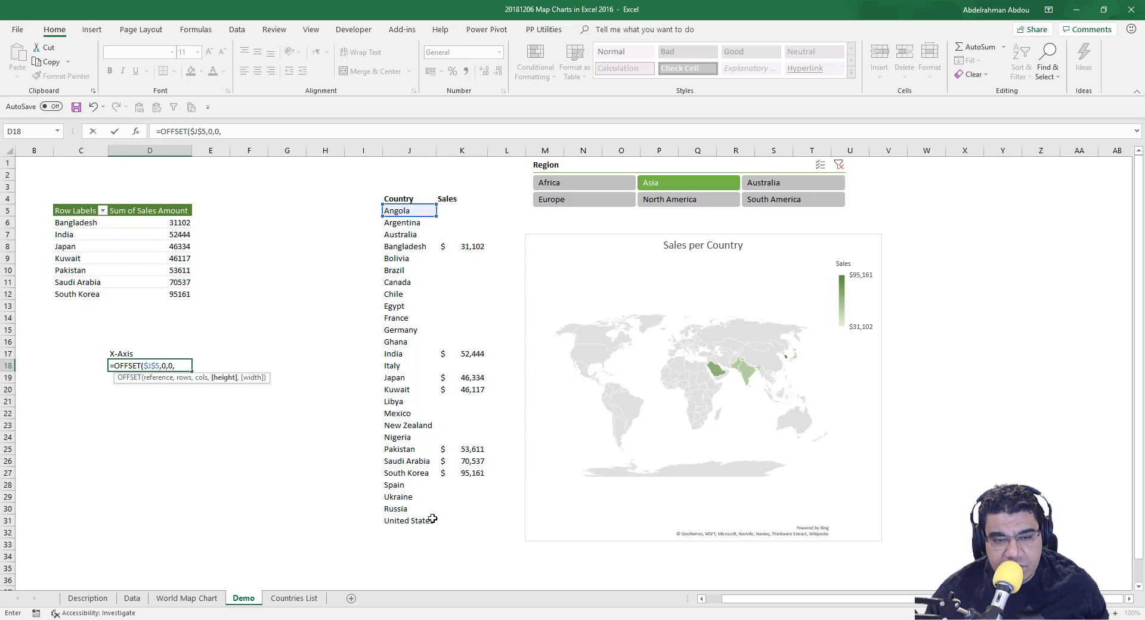
# Step: Complete the D18 OFFSET formula with COUNTA($J$5:$J$39) as the height and 1 as the width
pyautogui.write('counta')
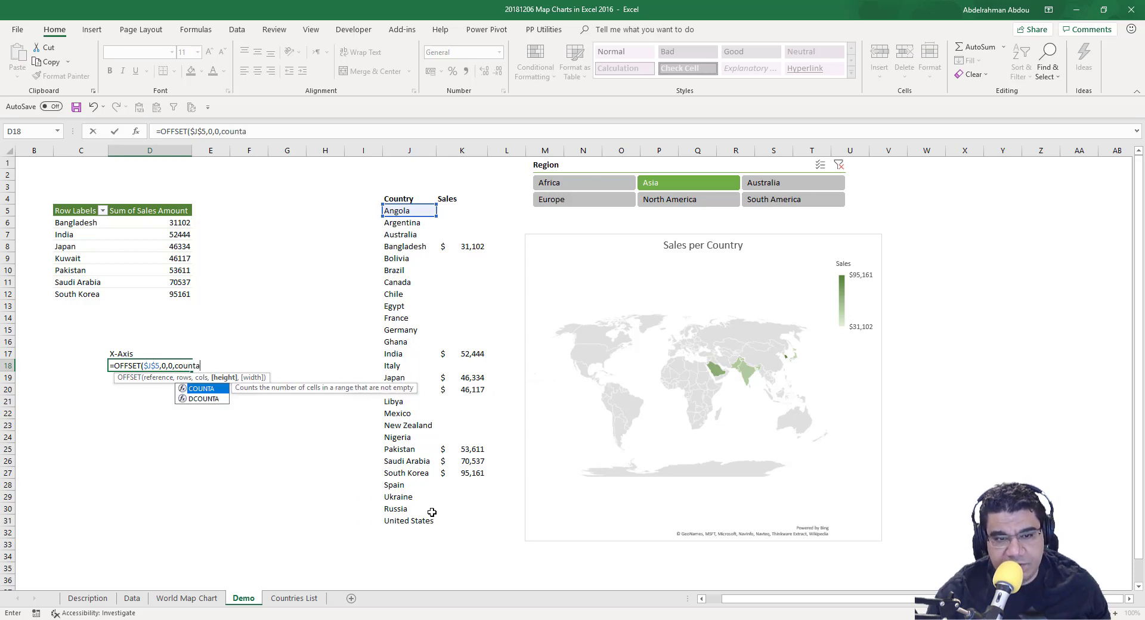
pyautogui.press('Tab')
pyautogui.moveTo(411, 211); pyautogui.dragTo(396, 578)
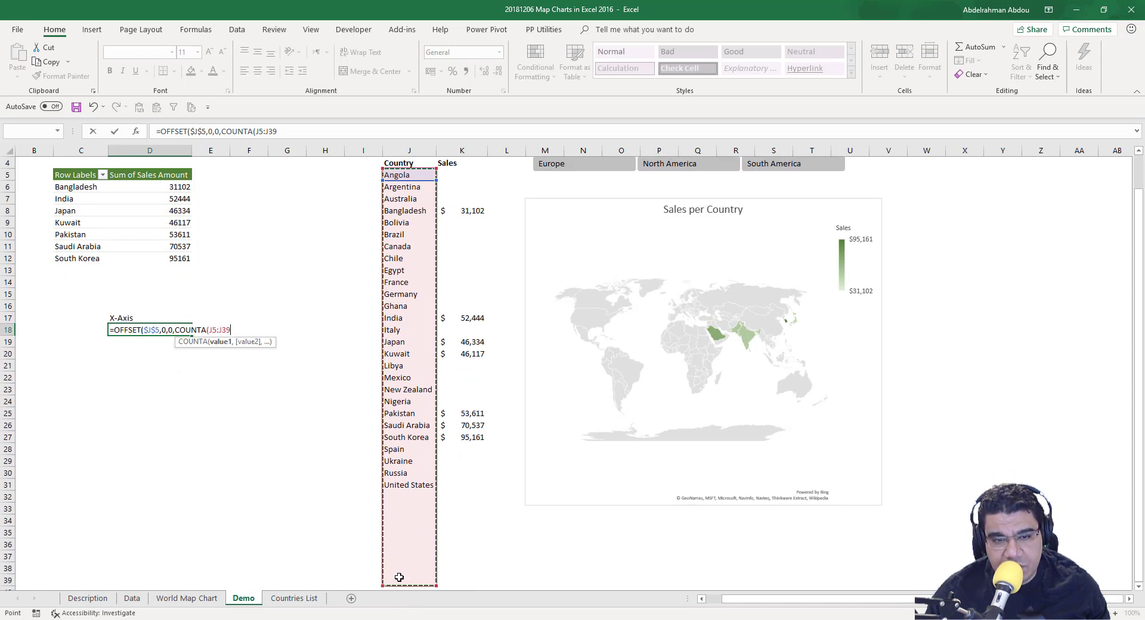
pyautogui.scroll(-1, 431, 518)
pyautogui.scroll(1, 431, 518)
pyautogui.press('F4')
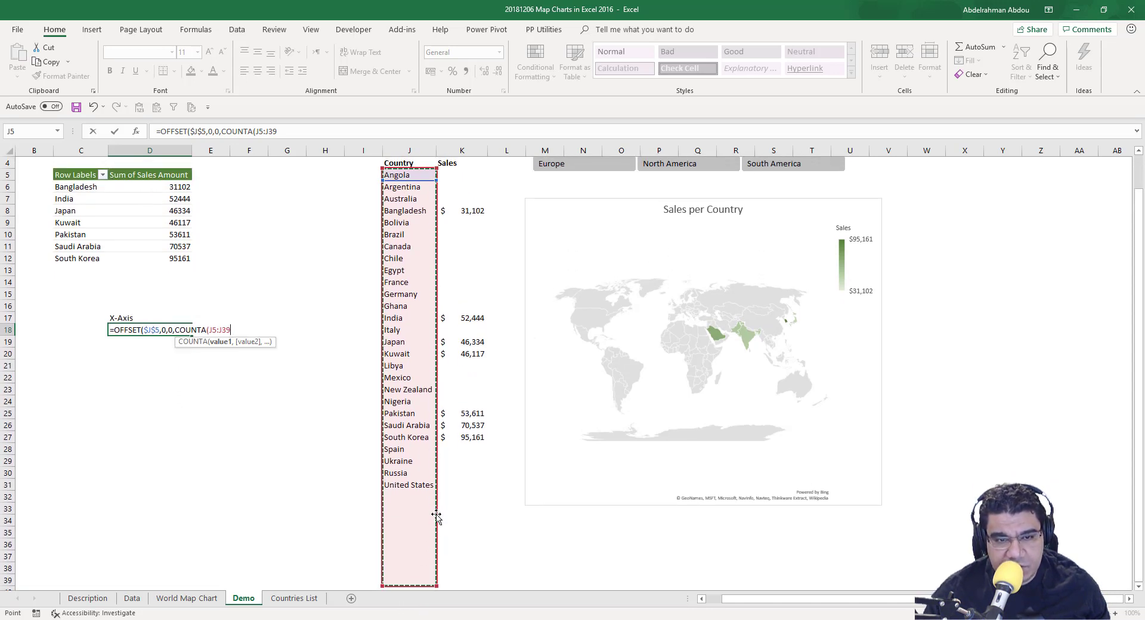
pyautogui.write(')')
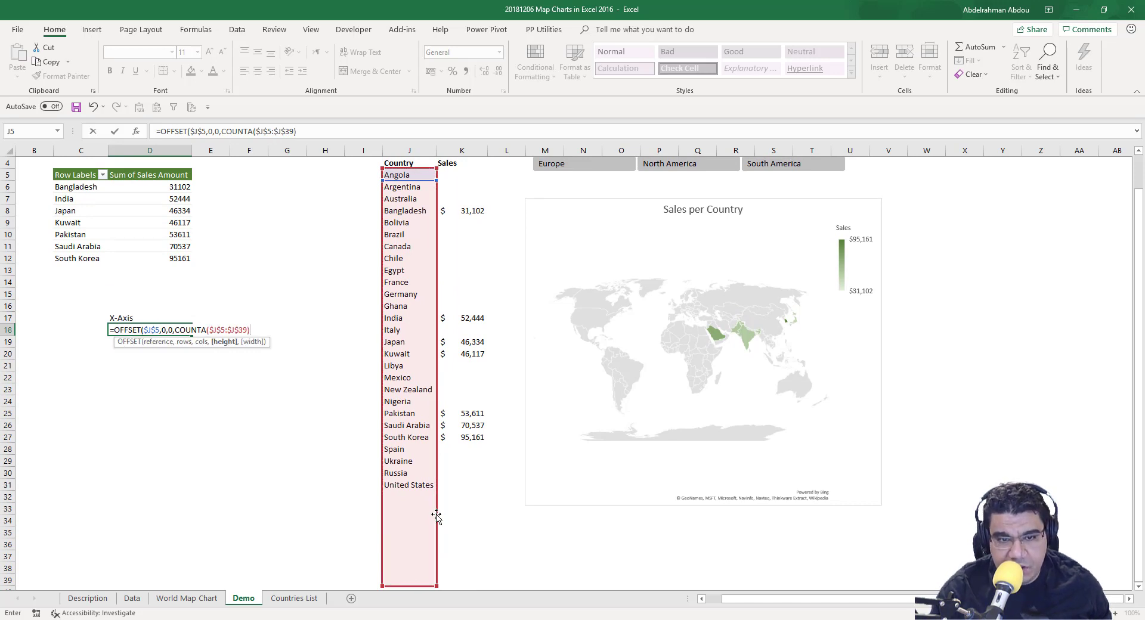
pyautogui.write(',1)')
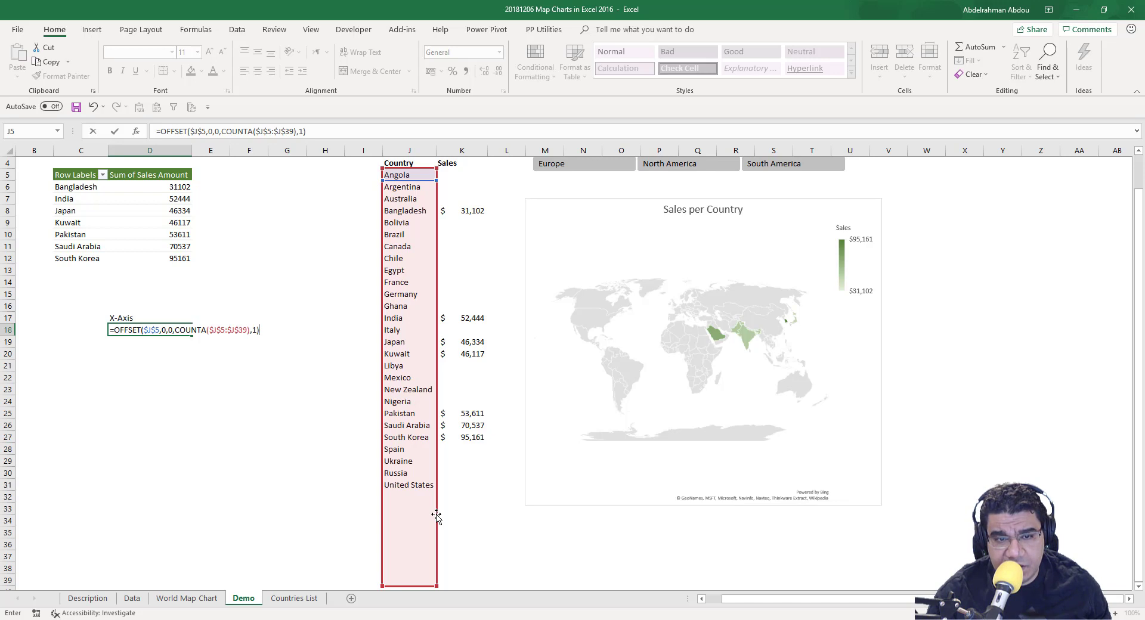
pyautogui.press('Return')
# Step: Examine the spilled X-Axis list in column D and the formulas in the blank cells under United States in column J
pyautogui.scroll(-6, 235, 467)
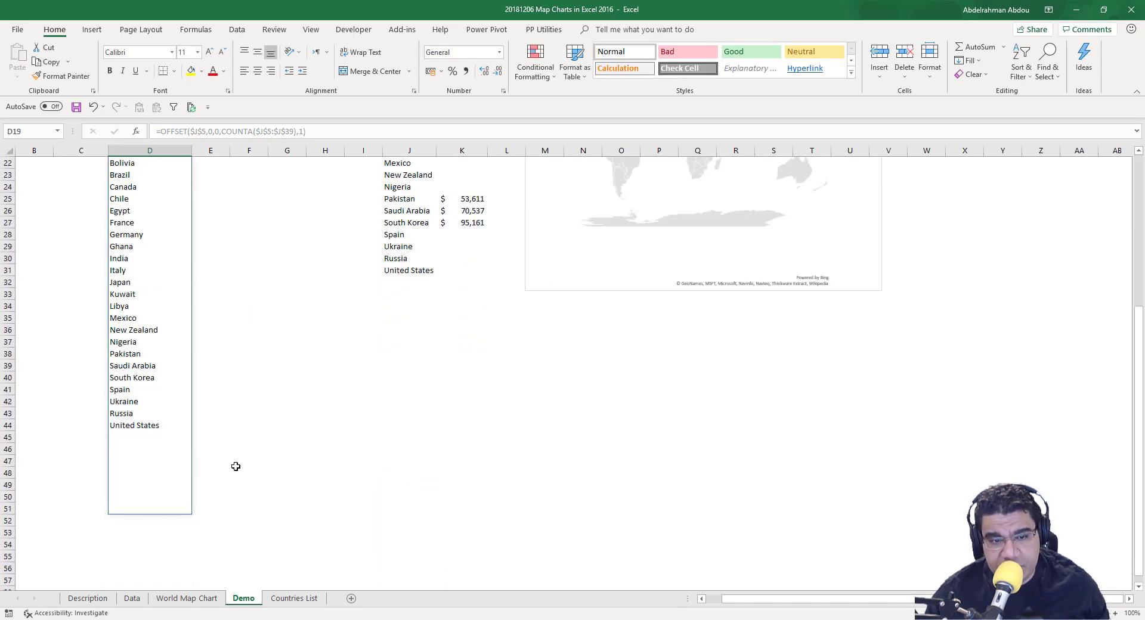
pyautogui.click(147, 447)
pyautogui.scroll(4, 248, 270)
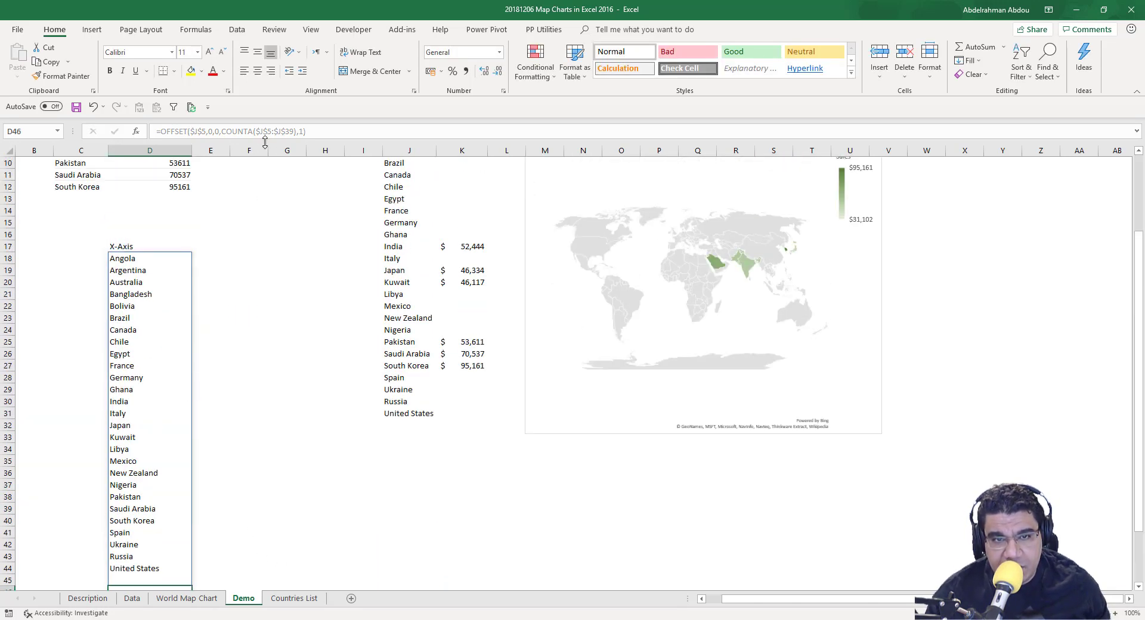
pyautogui.click(145, 270)
pyautogui.click(148, 260)
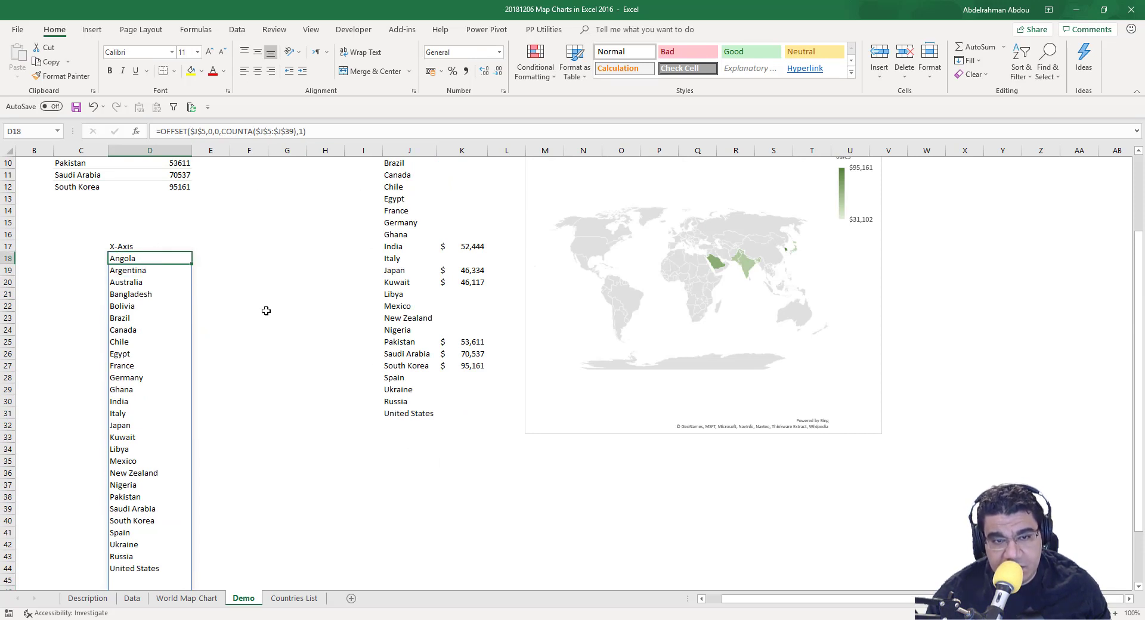
pyautogui.moveTo(389, 413); pyautogui.dragTo(398, 433)
pyautogui.click(397, 426)
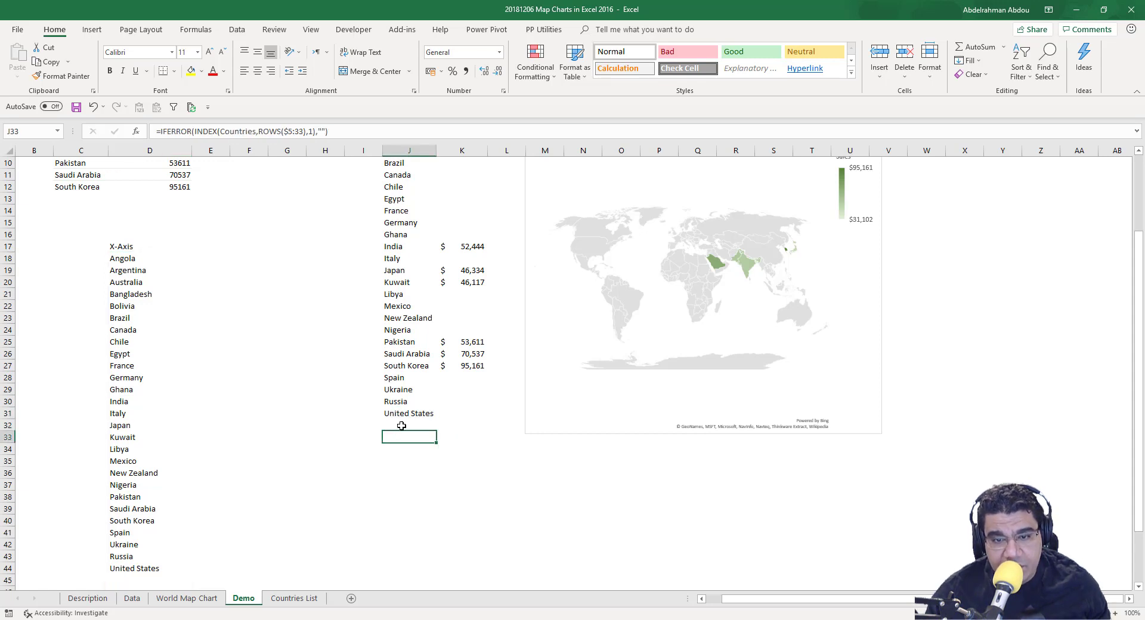
pyautogui.click(406, 442)
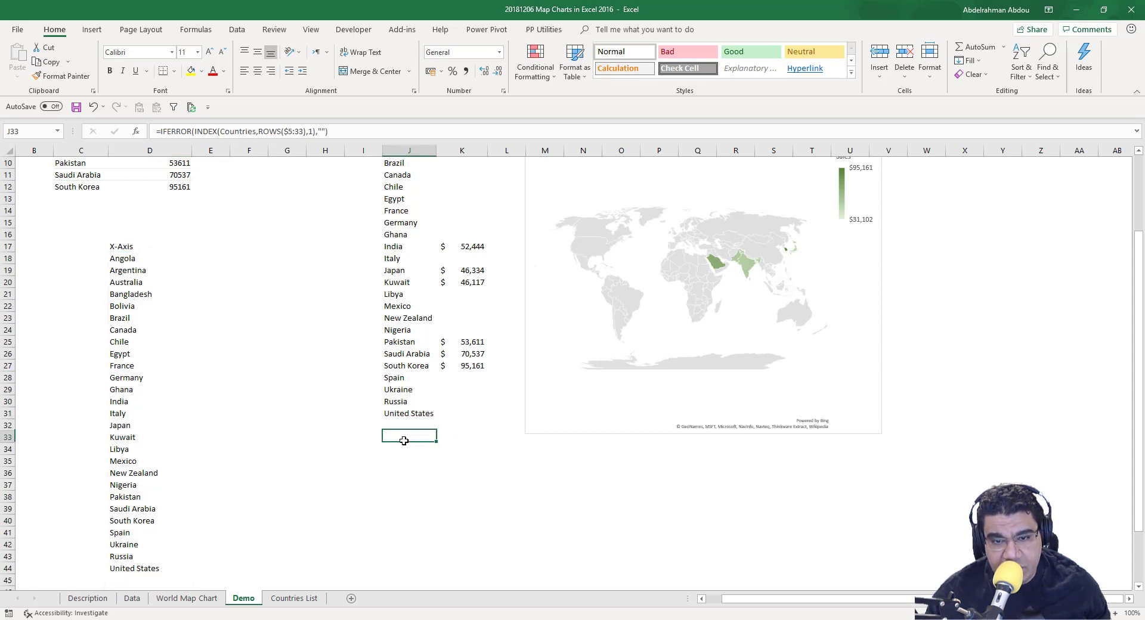
pyautogui.click(412, 427)
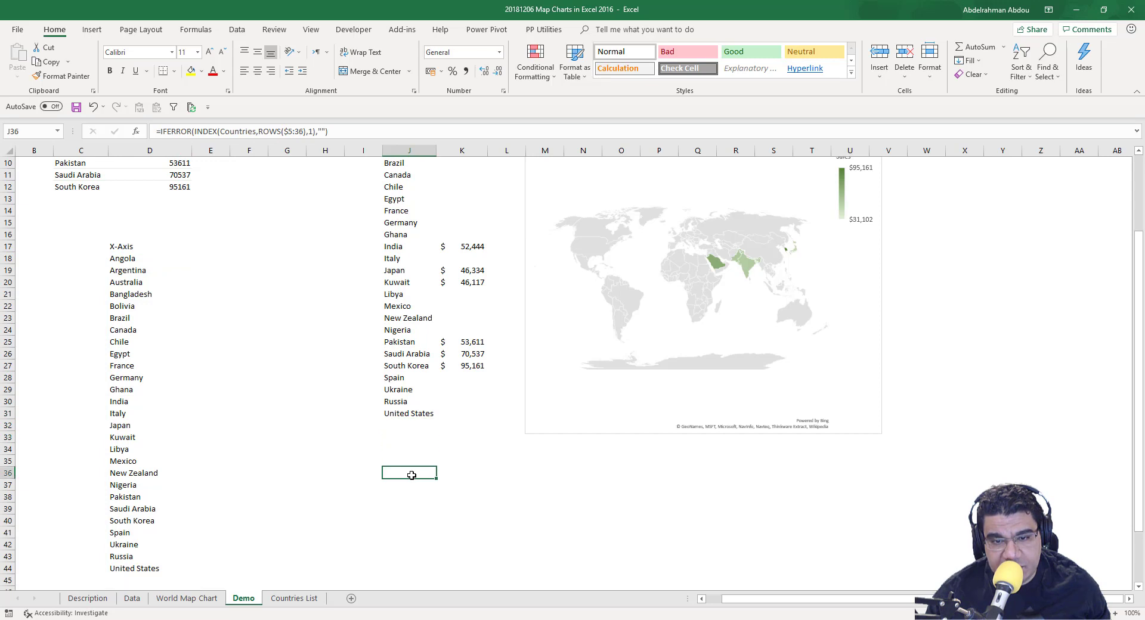
# Step: Inspect the blank cells at the end of the X-Axis spill range, from D45 down
pyautogui.click(126, 246)
pyautogui.scroll(-3, 147, 349)
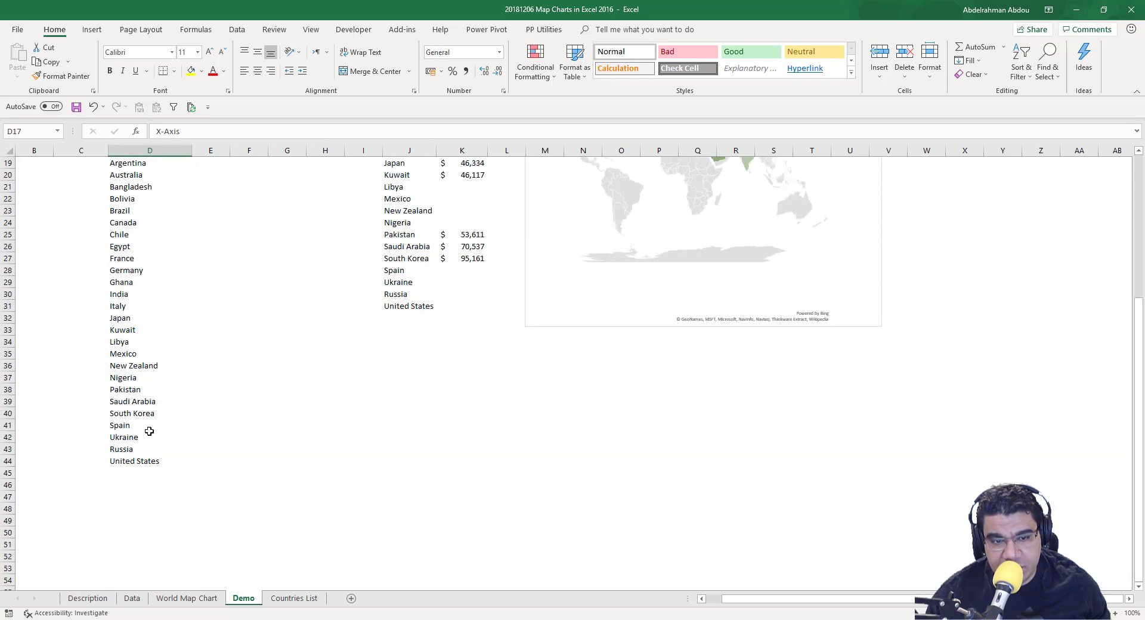
pyautogui.click(146, 436)
pyautogui.click(139, 462)
pyautogui.click(138, 474)
pyautogui.click(138, 485)
pyautogui.click(134, 510)
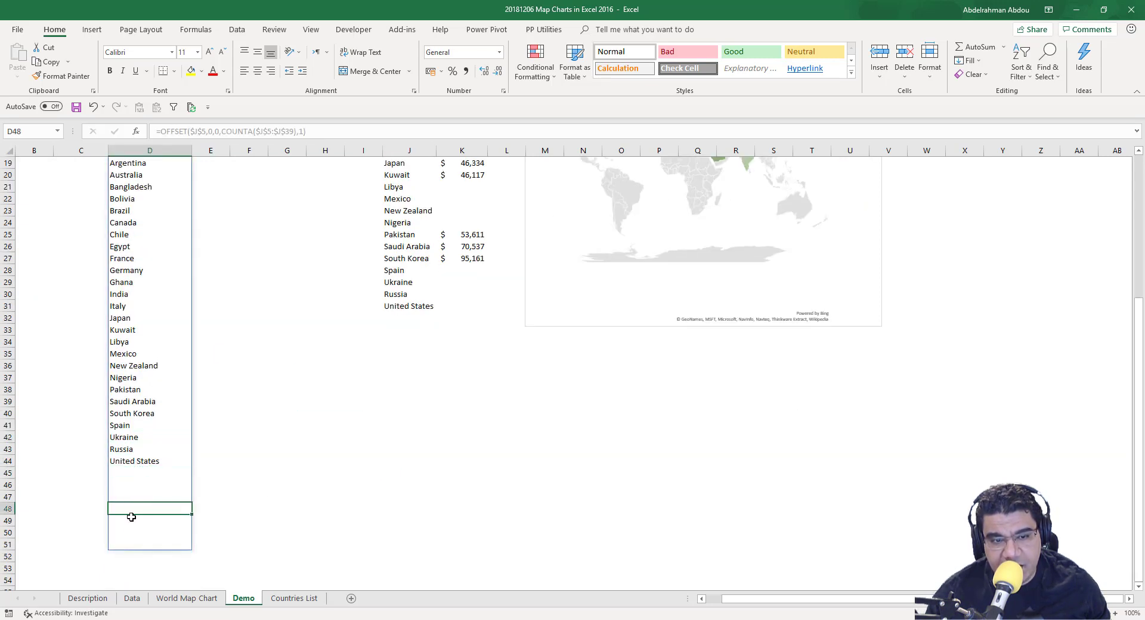
pyautogui.click(131, 520)
pyautogui.click(128, 543)
pyautogui.scroll(1, 136, 505)
pyautogui.click(138, 510)
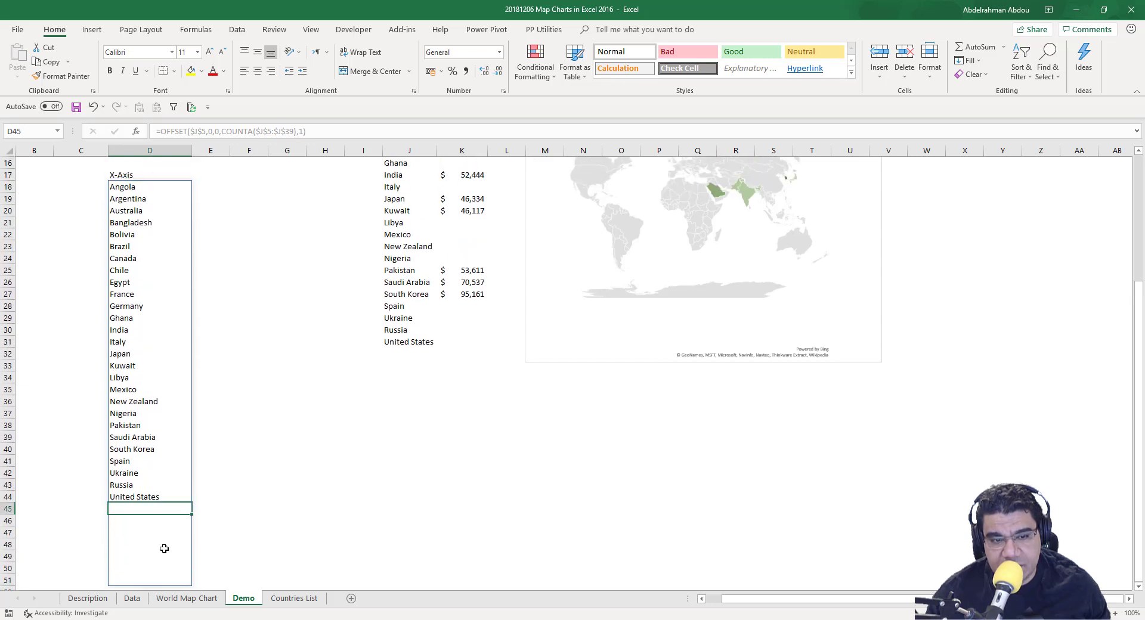
pyautogui.scroll(5, 427, 373)
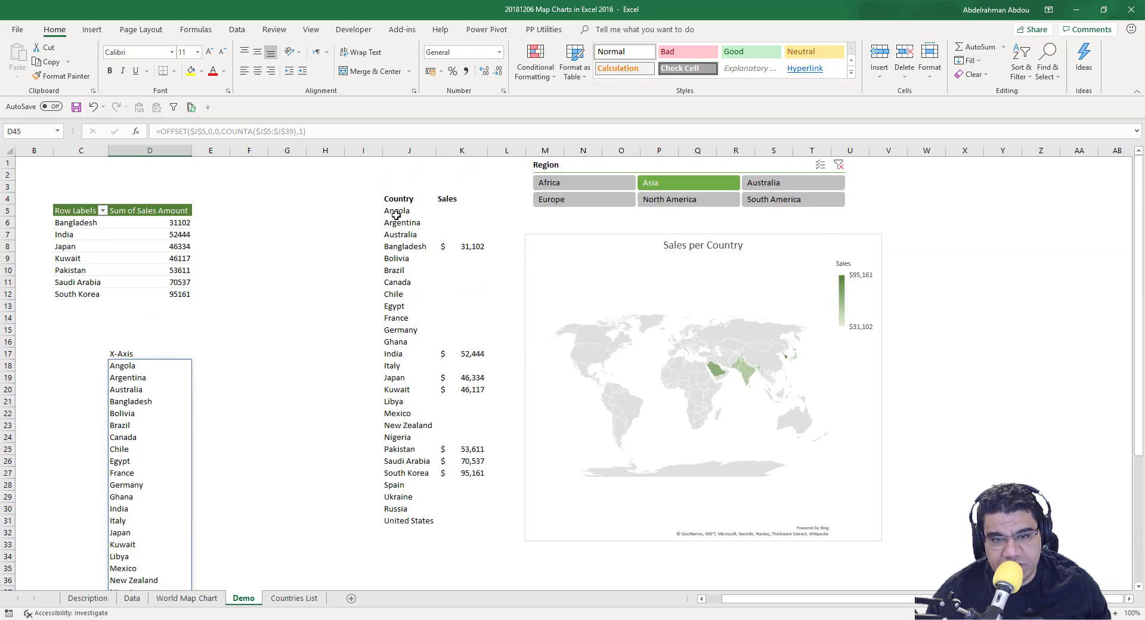
# Step: Compare the filled country cells J5:J31 with the formulas in the blank cells J32 to J35
pyautogui.moveTo(397, 212); pyautogui.dragTo(402, 522)
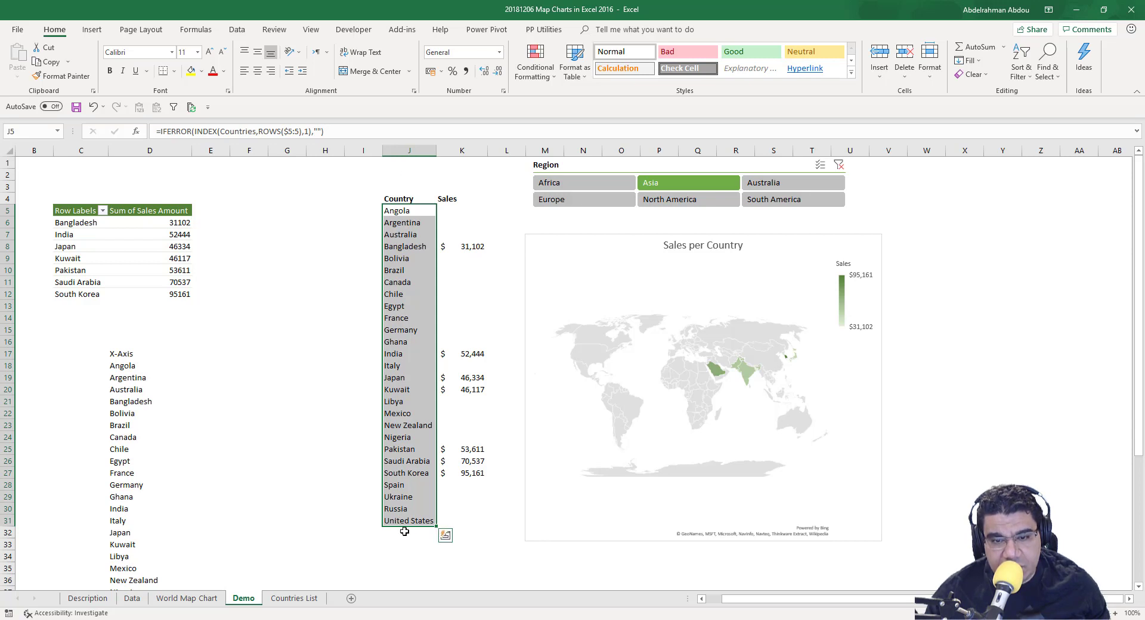
pyautogui.click(405, 533)
pyautogui.click(402, 545)
pyautogui.click(402, 558)
pyautogui.click(404, 570)
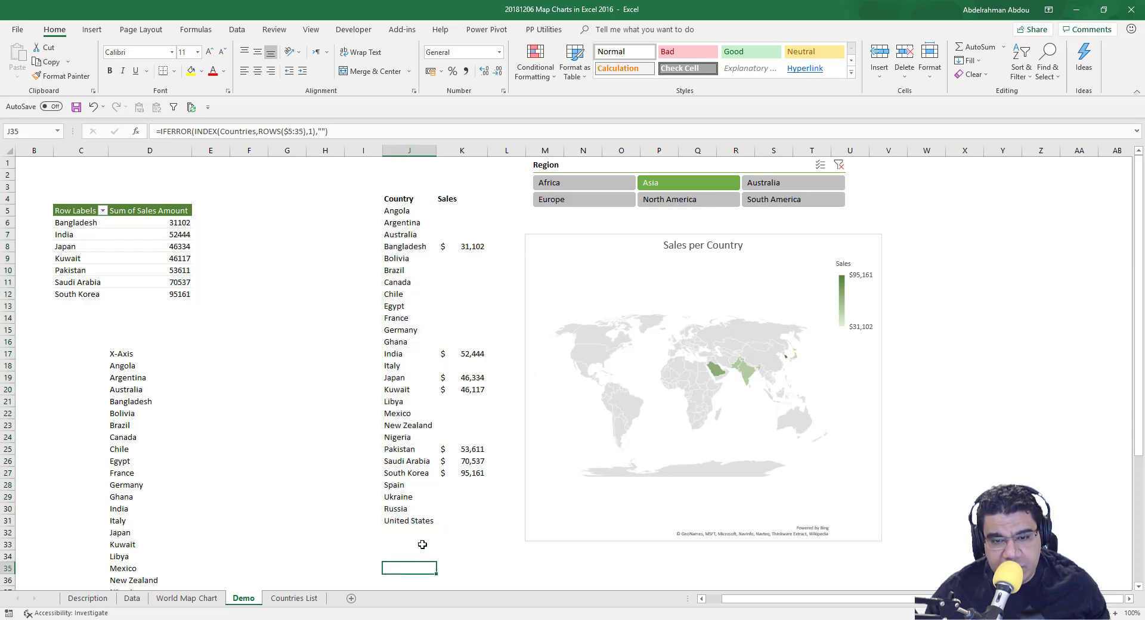
pyautogui.click(406, 535)
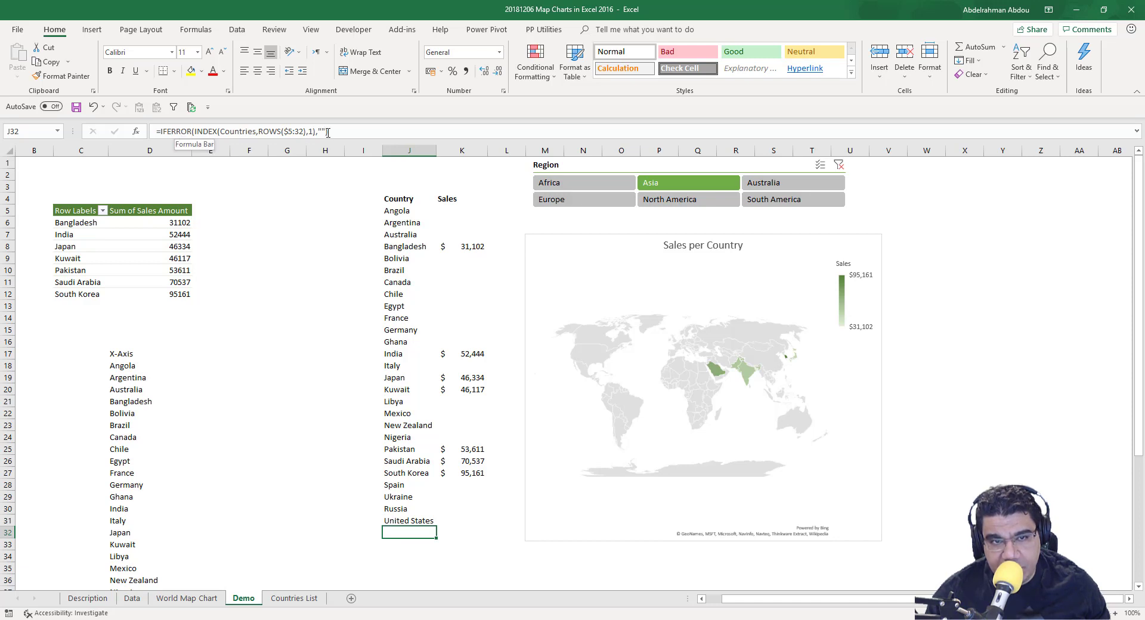
# Step: Remove the COUNTA($J$5:$J$39) height argument from the OFFSET formula in D18
pyautogui.click(122, 365)
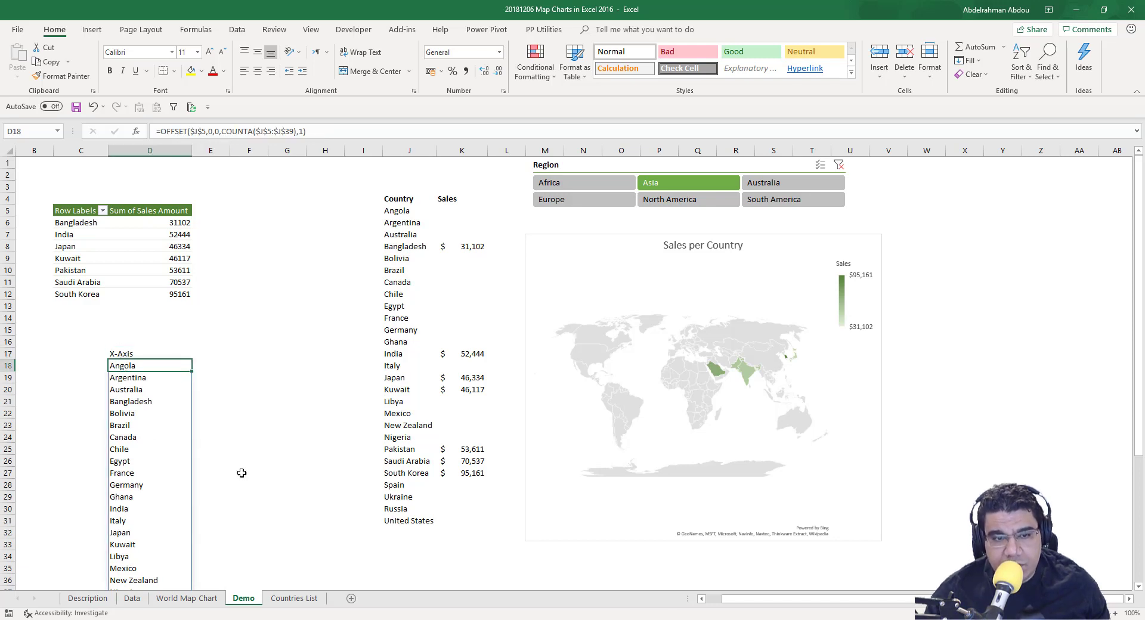
pyautogui.click(301, 134)
pyautogui.press('BackSpace')
pyautogui.press('BackSpace')
pyautogui.press('BackSpace')
pyautogui.press('BackSpace')
pyautogui.press('BackSpace')
pyautogui.press('BackSpace')
pyautogui.press('BackSpace')
pyautogui.press('BackSpace')
pyautogui.press('BackSpace')
pyautogui.press('BackSpace')
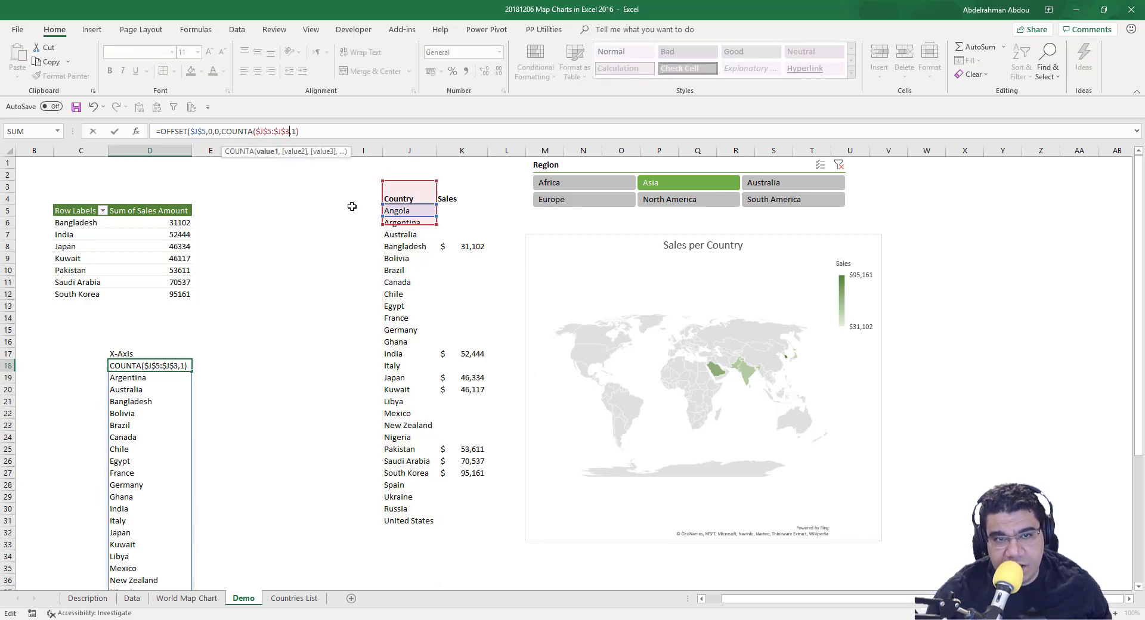
pyautogui.press('BackSpace')
pyautogui.press('BackSpace')
pyautogui.press('BackSpace')
pyautogui.press('BackSpace')
pyautogui.press('BackSpace')
pyautogui.press('BackSpace')
pyautogui.press('BackSpace')
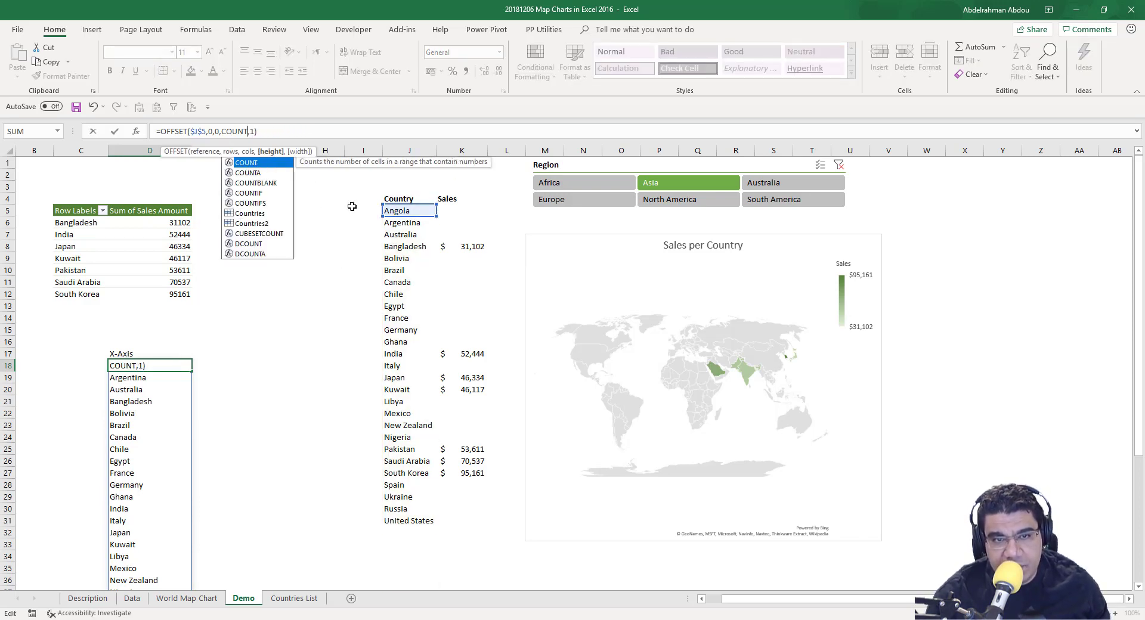
# Step: Begin a new height argument in D18's OFFSET formula with SUMPRODUCT(--(LEN(
pyautogui.write('sum')
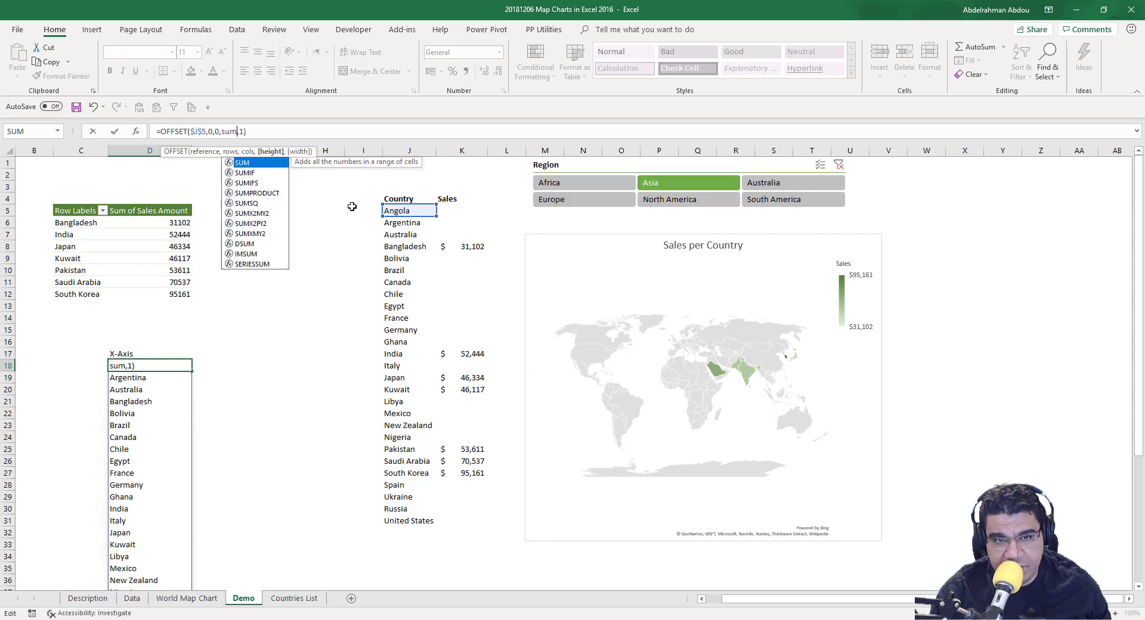
pyautogui.write('p')
pyautogui.press('Tab')
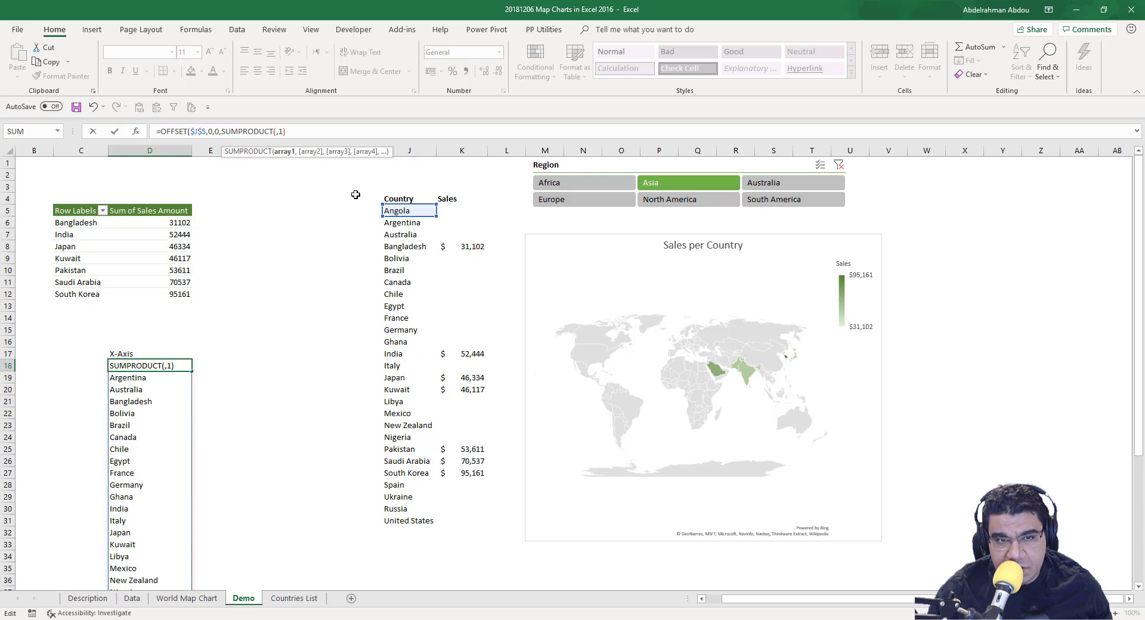
pyautogui.write('--')
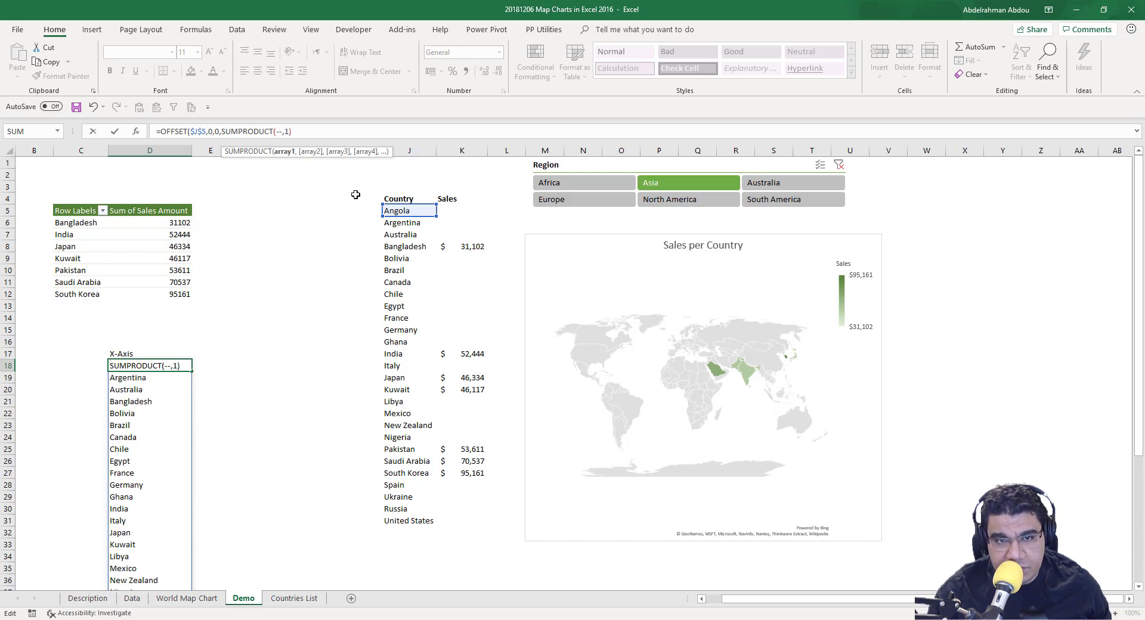
pyautogui.write('(')
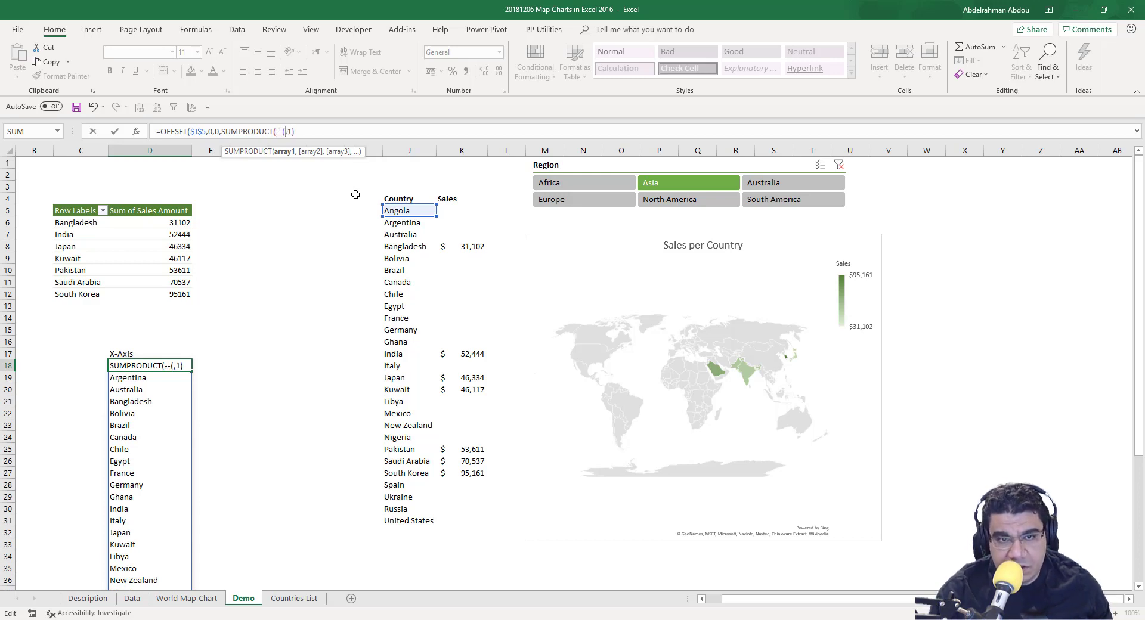
pyautogui.write('len')
pyautogui.press('Tab')
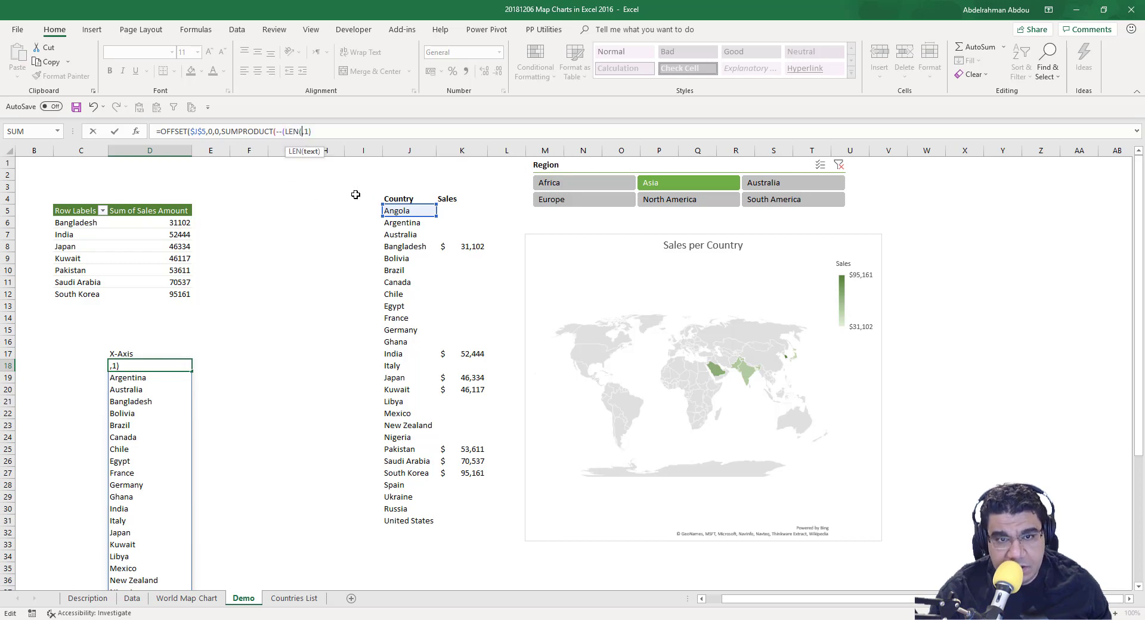
# Step: Complete the height argument by testing the length of absolute range $J$5:$J$40 for >0 and closing the LEN and SUMPRODUCT parentheses
pyautogui.moveTo(396, 210); pyautogui.dragTo(433, 590)
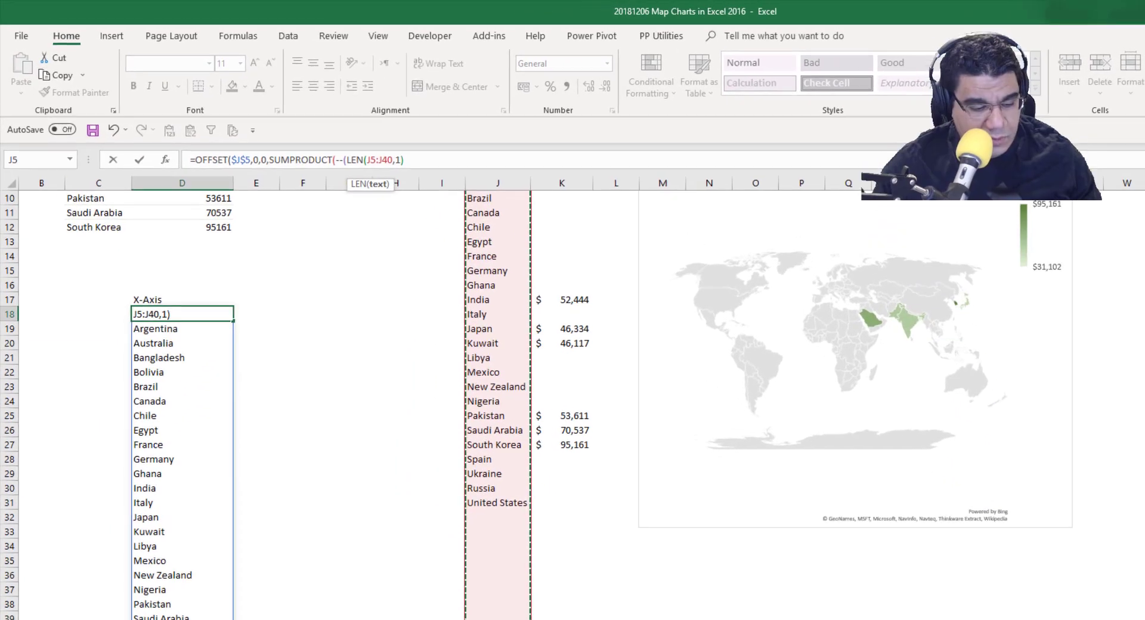
pyautogui.press('F4')
pyautogui.write(')')
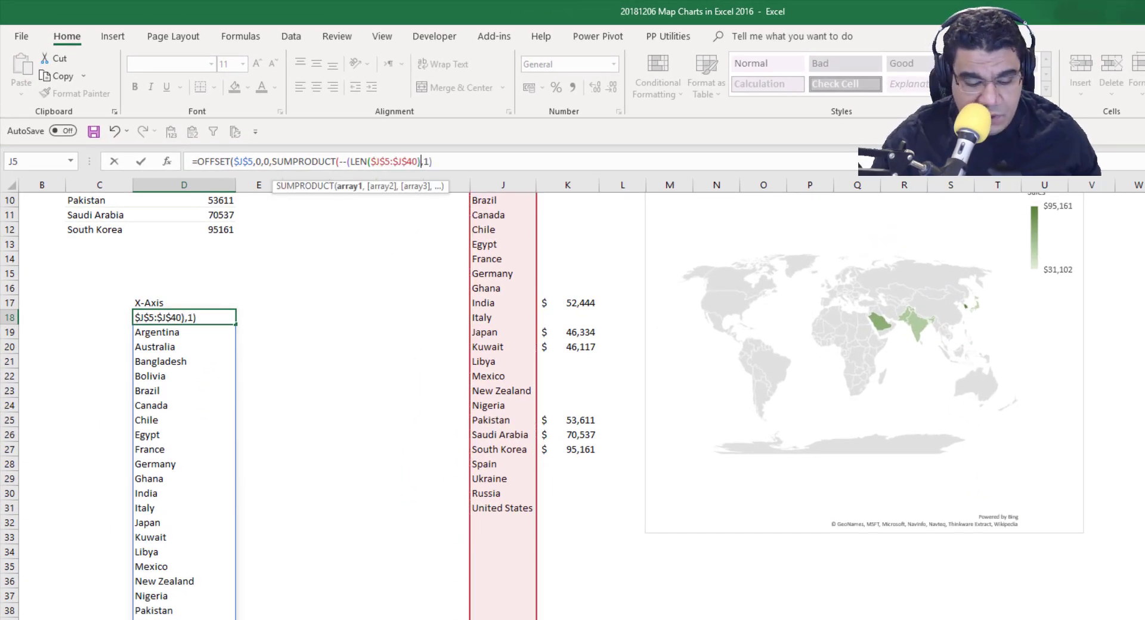
pyautogui.write('>0')
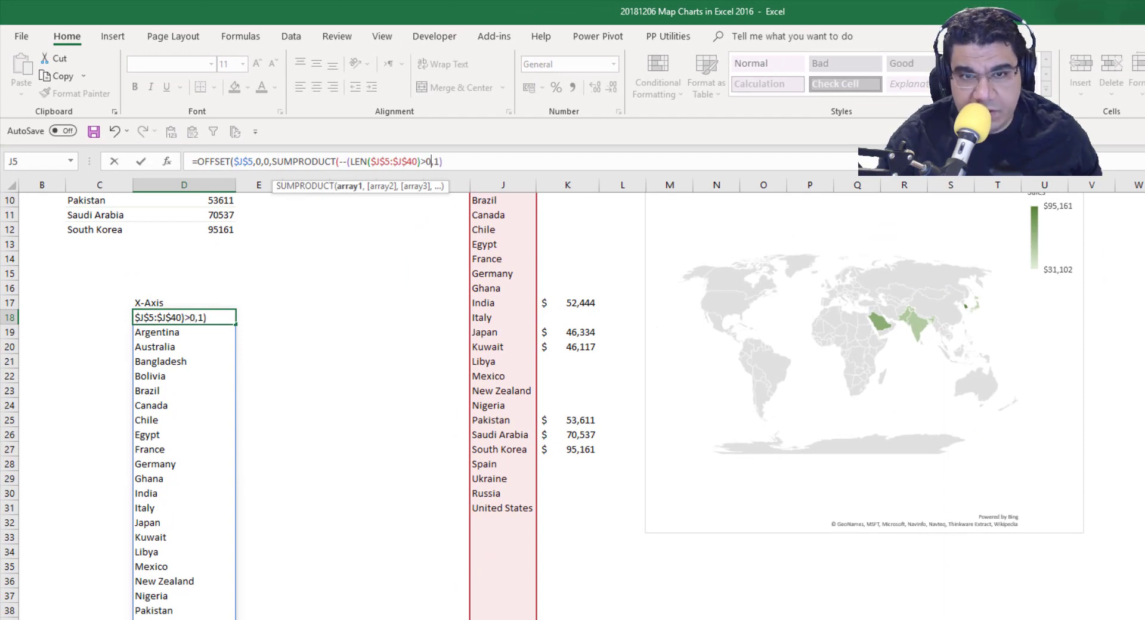
pyautogui.write(')')
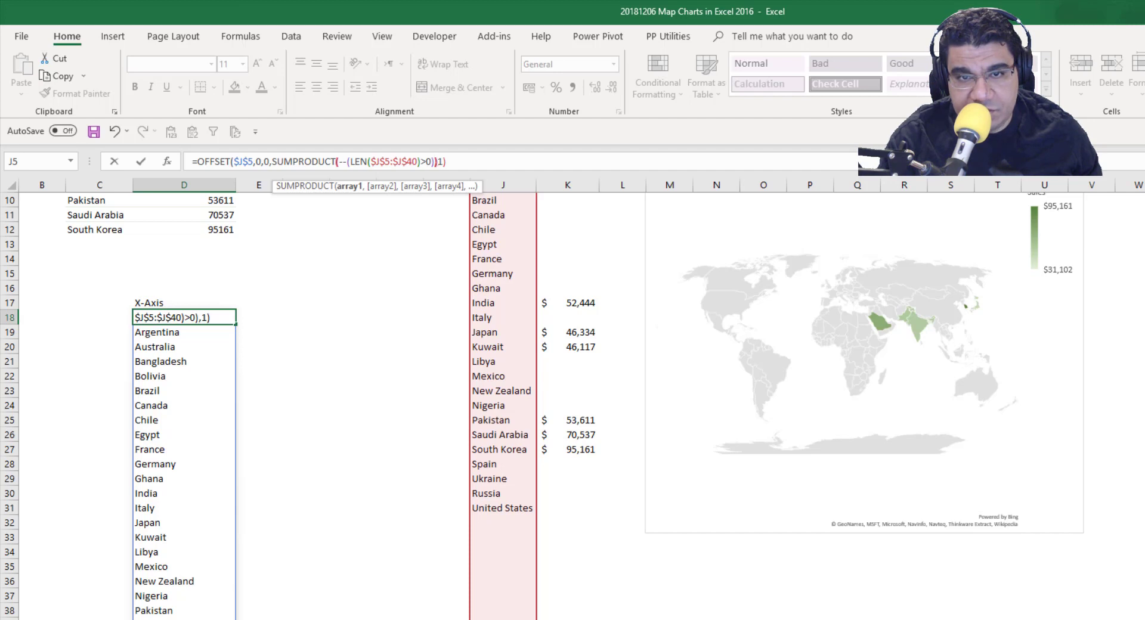
pyautogui.write(')')
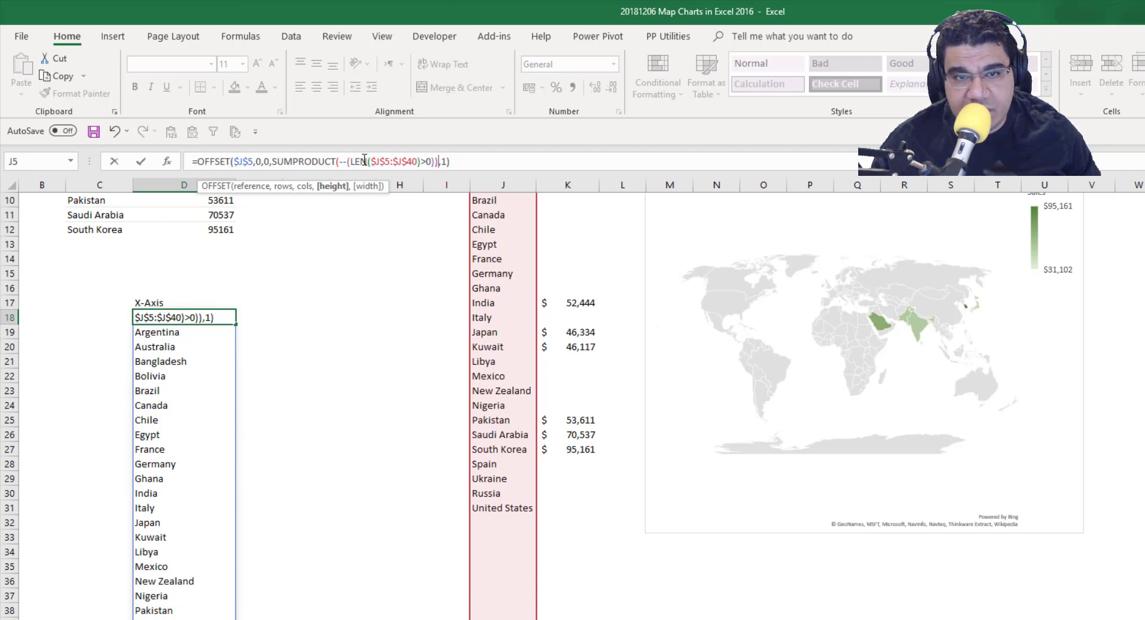
# Step: Evaluate the (LEN($J$5:$J$40)>0) part of the formula in place to inspect its array, and restore the expression
pyautogui.click(365, 161)
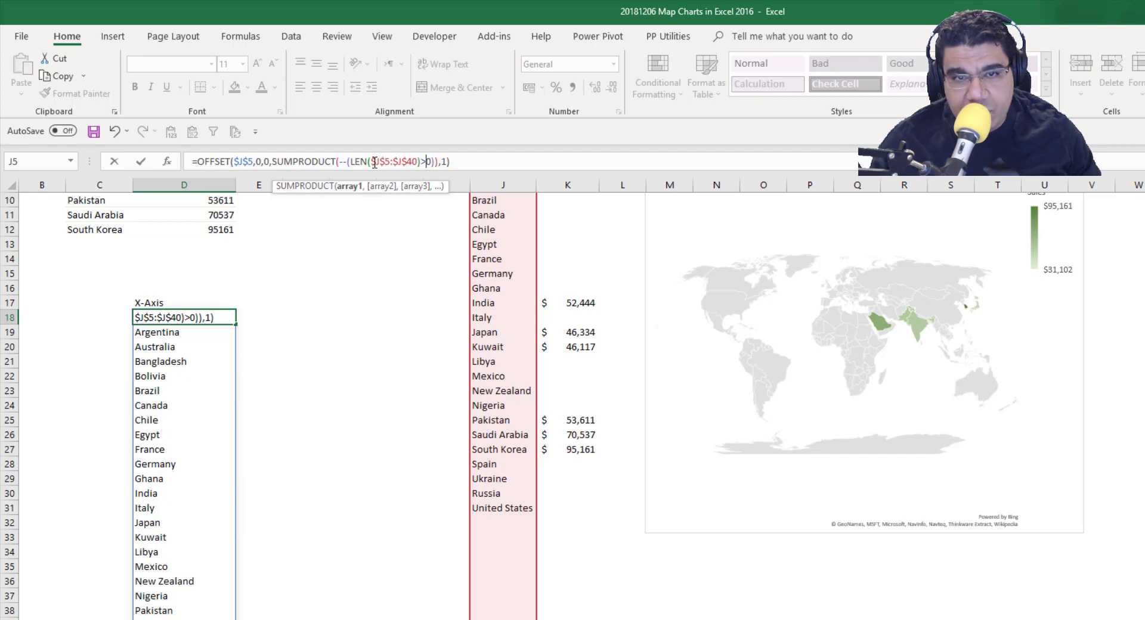
pyautogui.scroll(2, 504, 279)
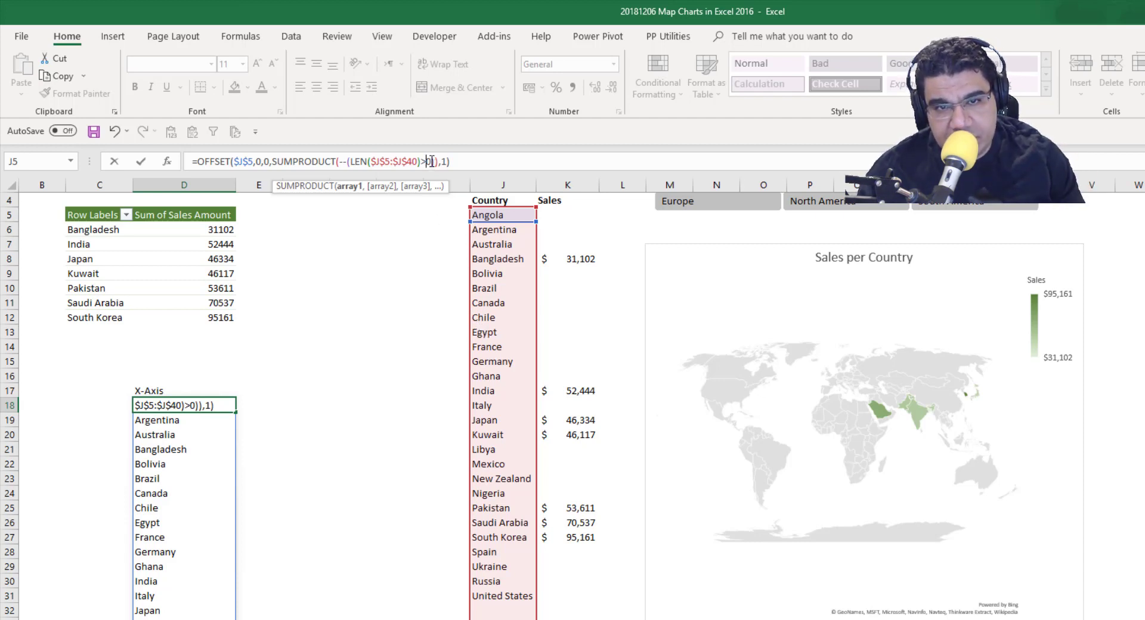
pyautogui.moveTo(427, 161); pyautogui.dragTo(355, 166)
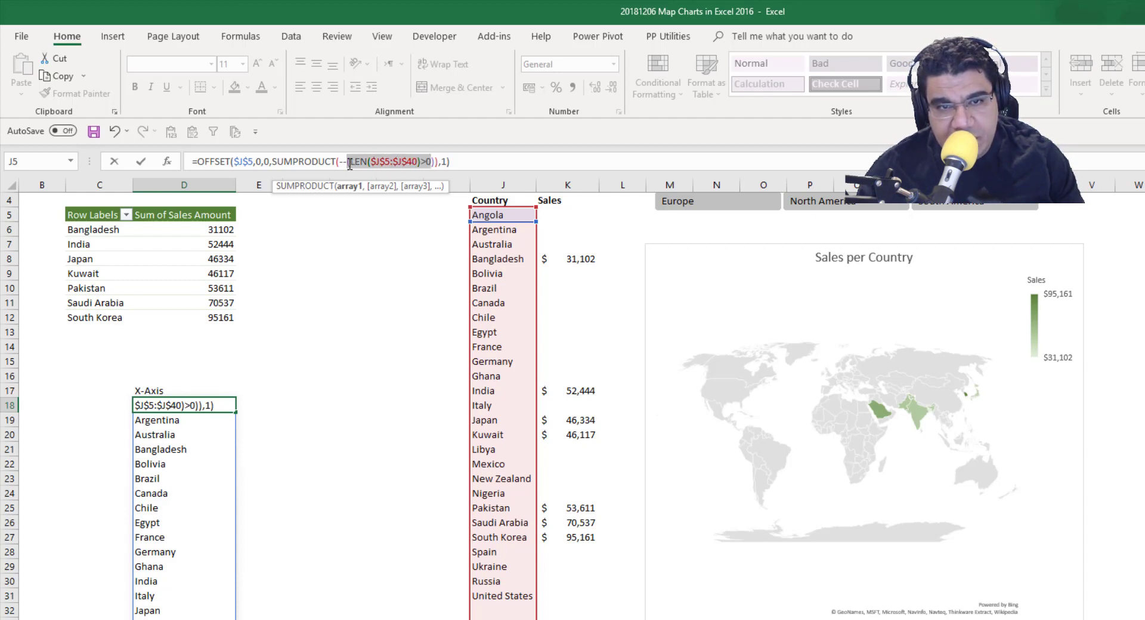
pyautogui.write('(')
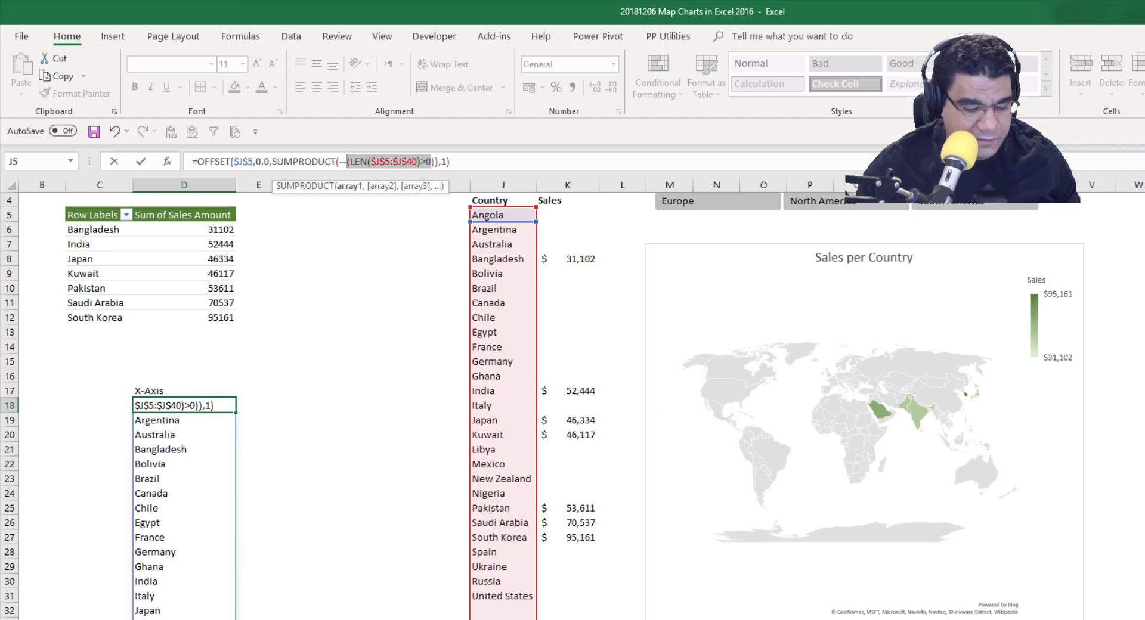
pyautogui.moveTo(435, 161); pyautogui.dragTo(347, 160)
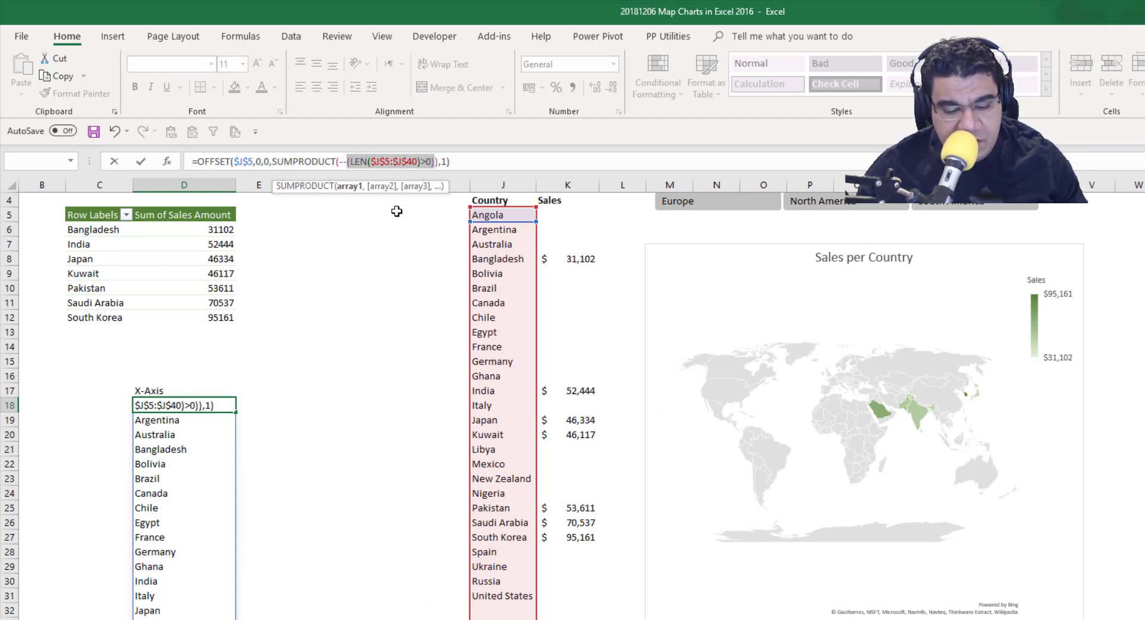
pyautogui.press('F9')
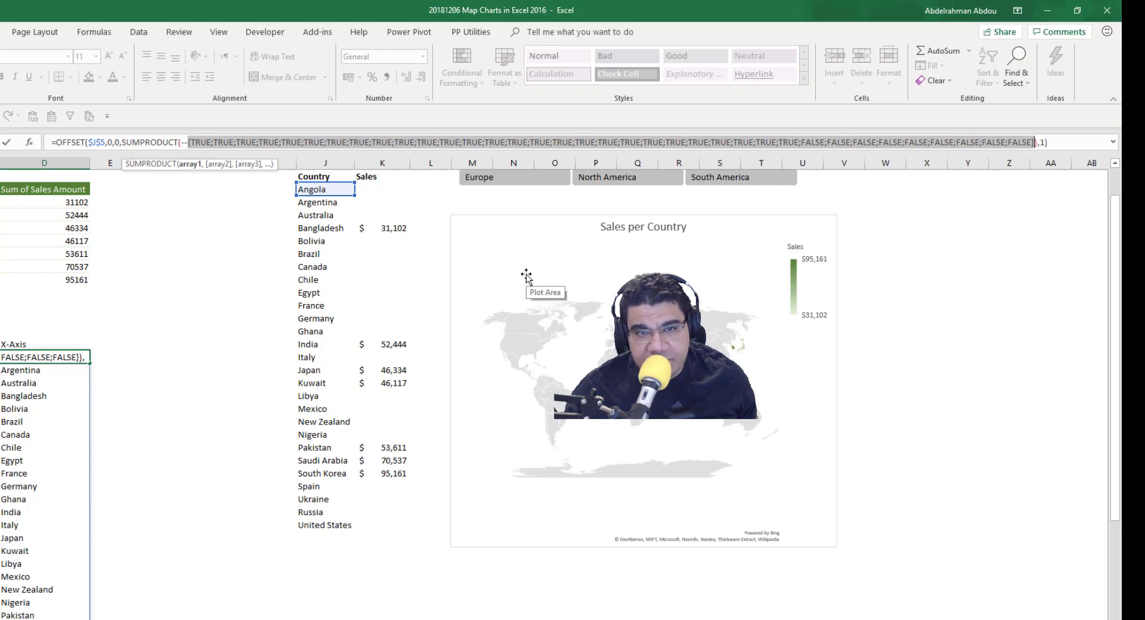
pyautogui.hotkey('ctrl', 'z')
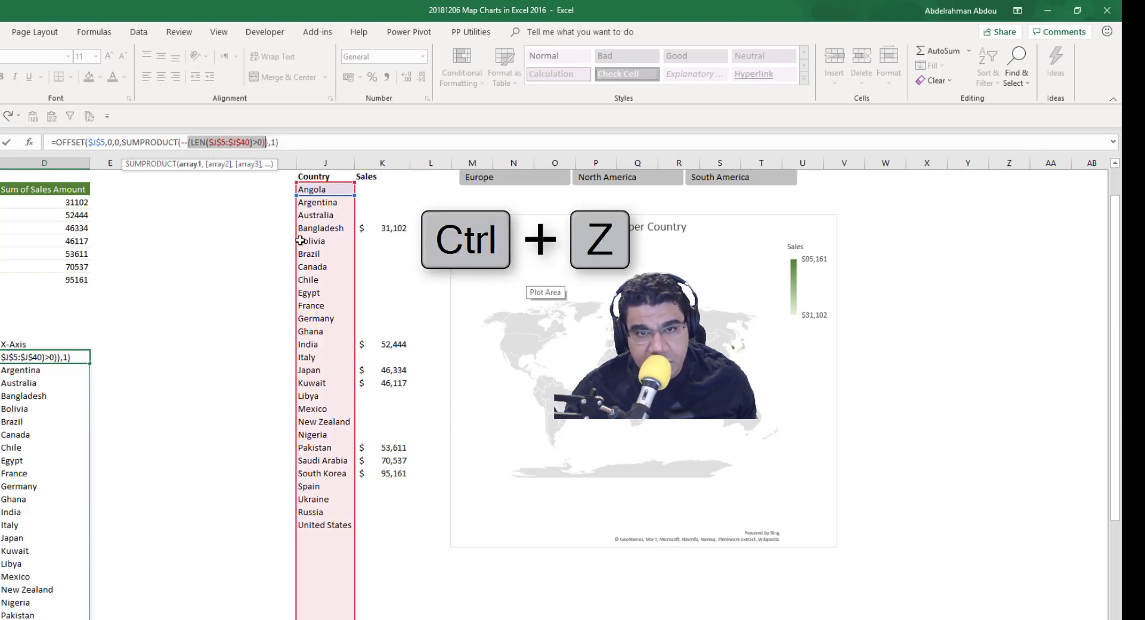
pyautogui.click(267, 145)
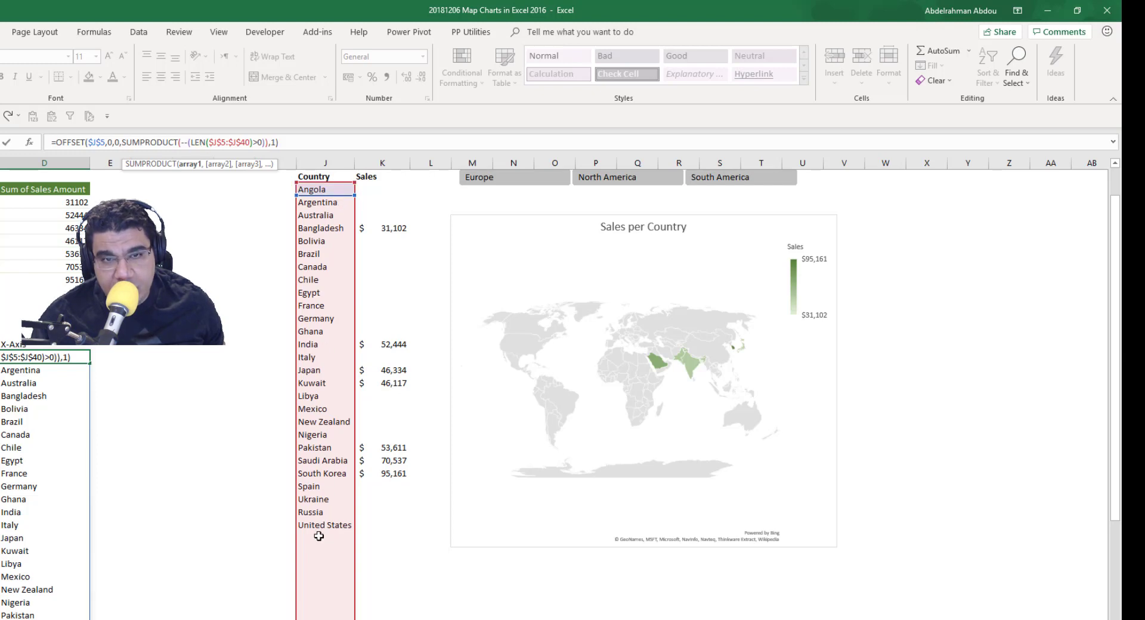
# Step: Evaluate the --(LEN($J$5:$J$40)>0) part including the double negative to inspect its array, and restore the expression
pyautogui.click(186, 143)
pyautogui.write('-')
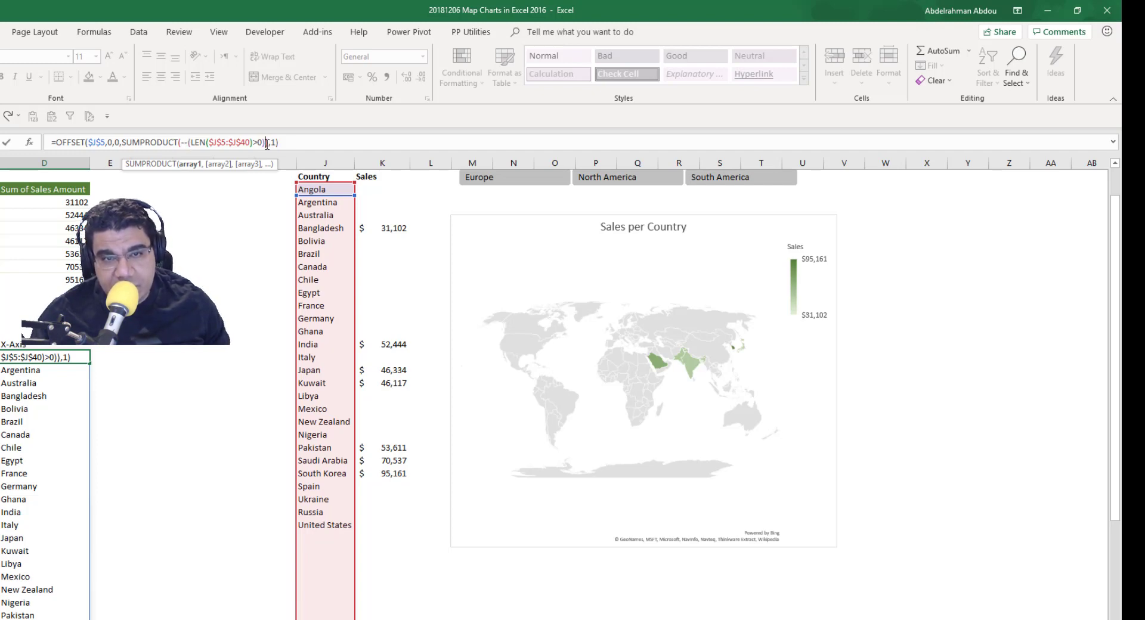
pyautogui.moveTo(266, 143); pyautogui.dragTo(186, 142)
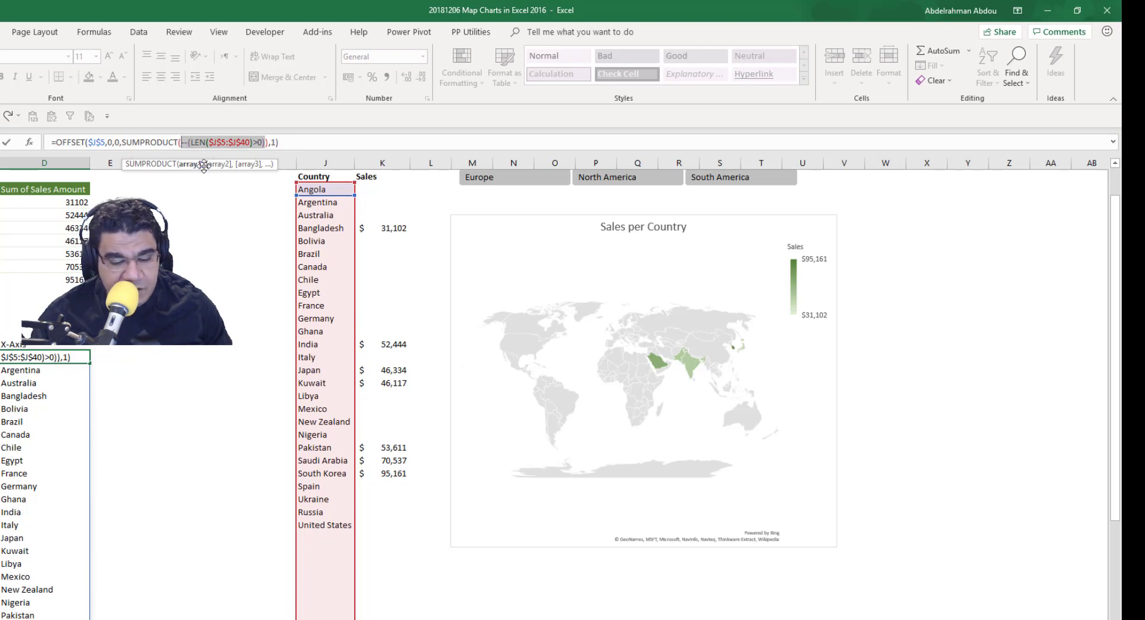
pyautogui.press('F9')
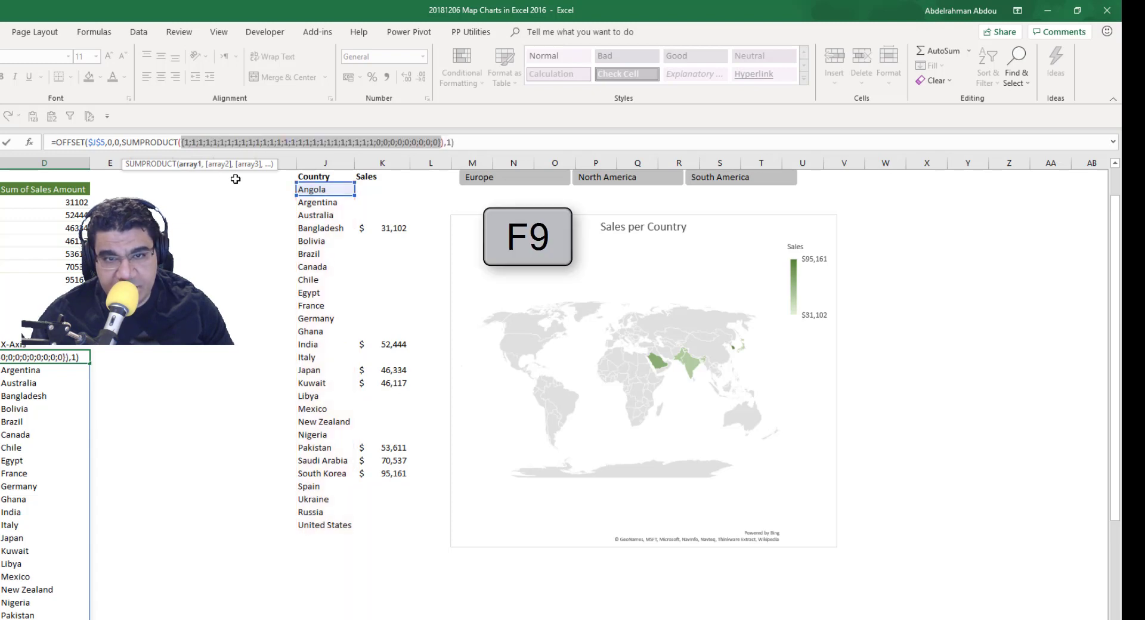
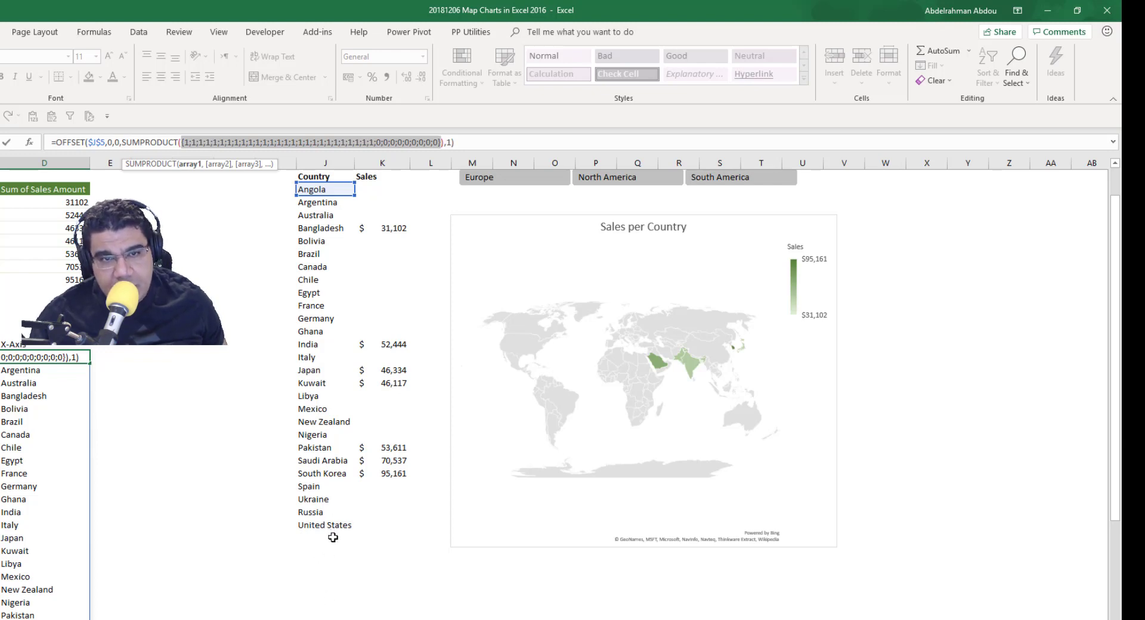
pyautogui.hotkey('ctrl', 'z')
pyautogui.press('Right')
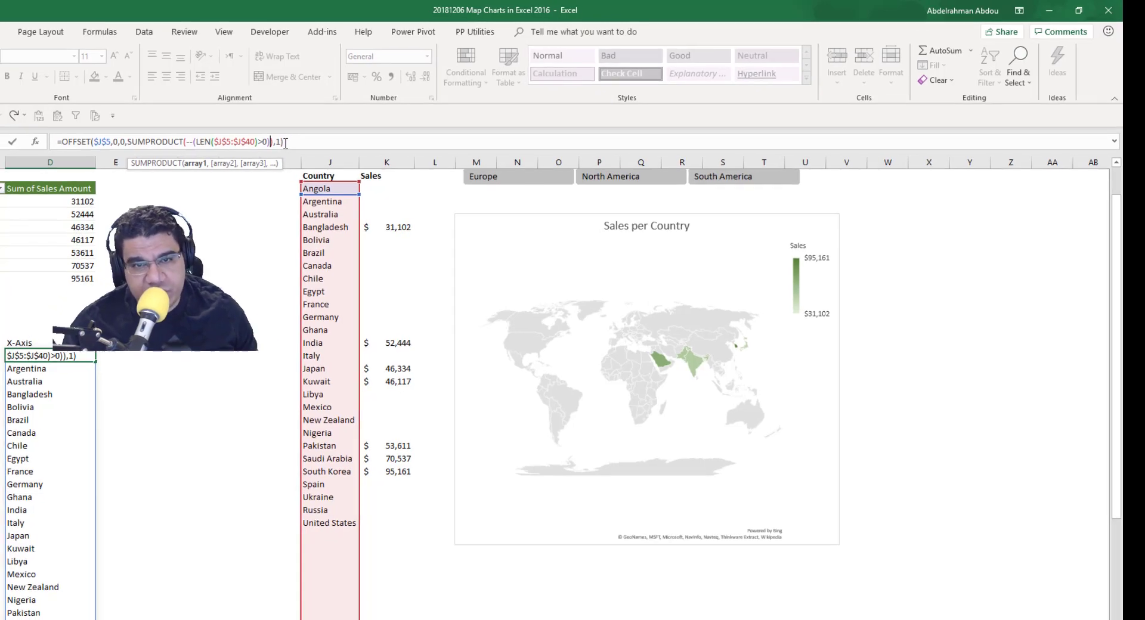
# Step: Commit the revised OFFSET formula in D18 and check where the spilled X-Axis list ends
pyautogui.click(276, 143)
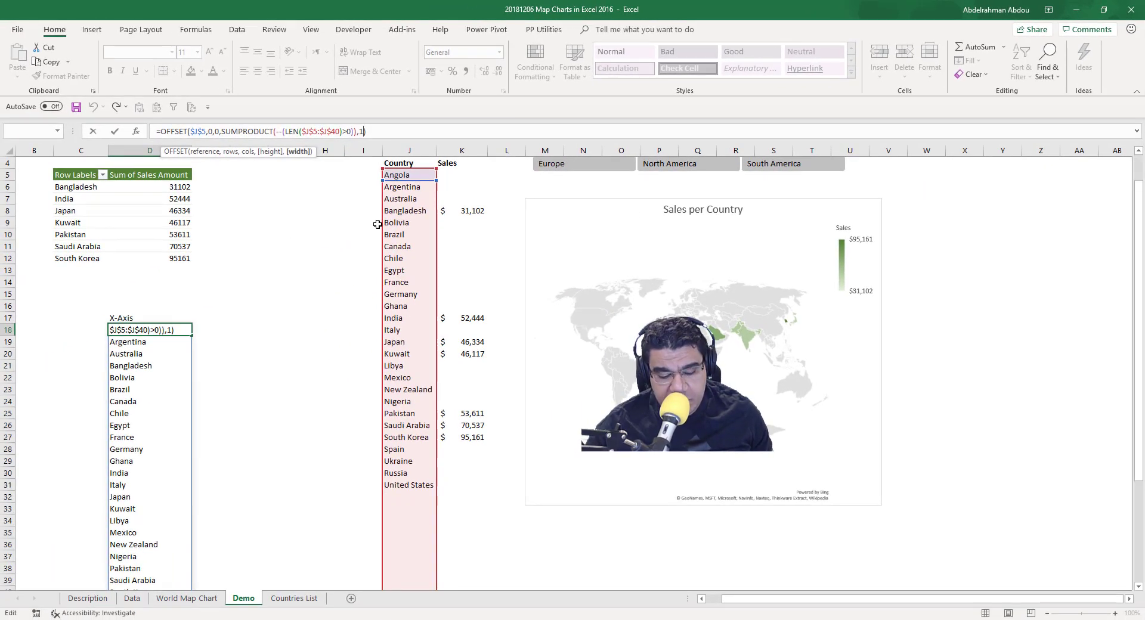
pyautogui.press('Return')
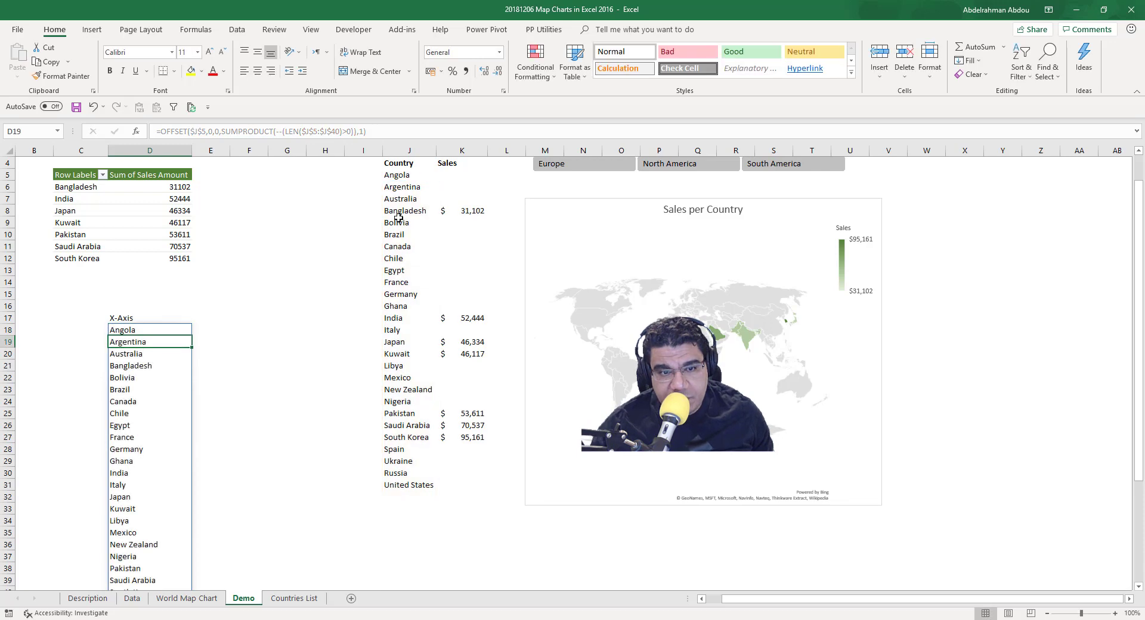
pyautogui.scroll(-7, 141, 324)
pyautogui.scroll(4, 158, 356)
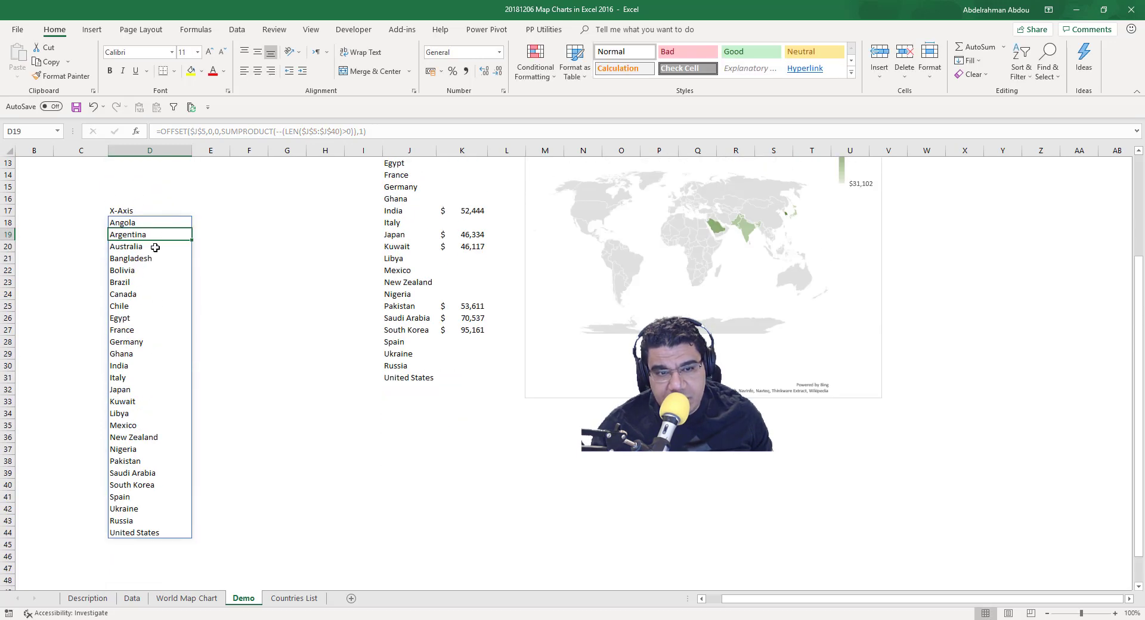
pyautogui.click(152, 223)
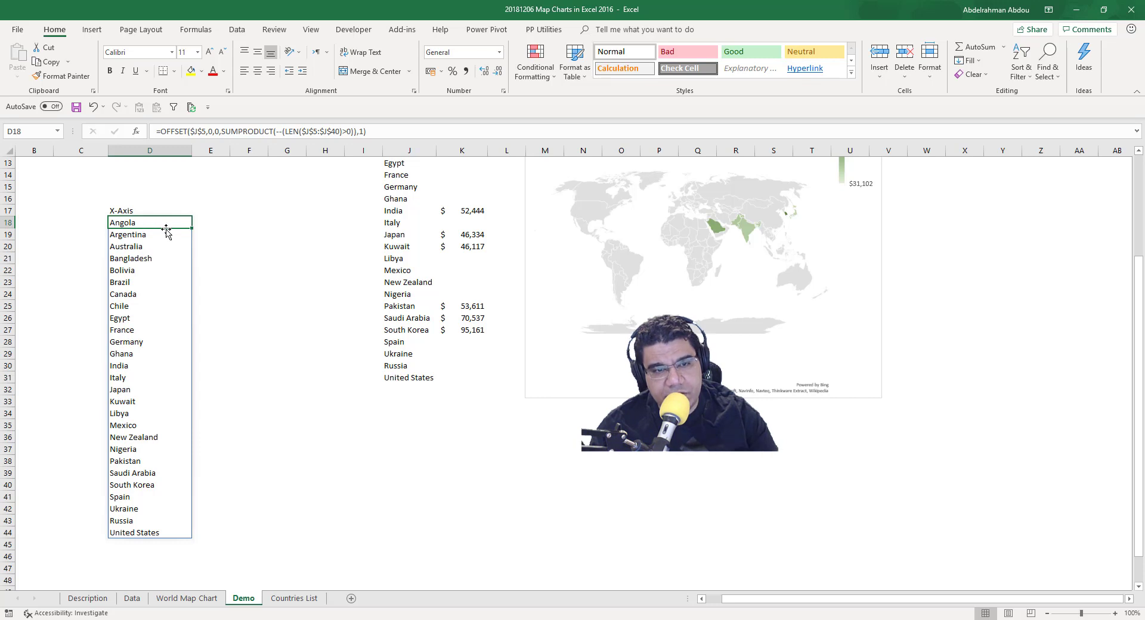
# Step: Add the header Y-Axis in E17, beside the X-Axis header
pyautogui.scroll(1, 173, 235)
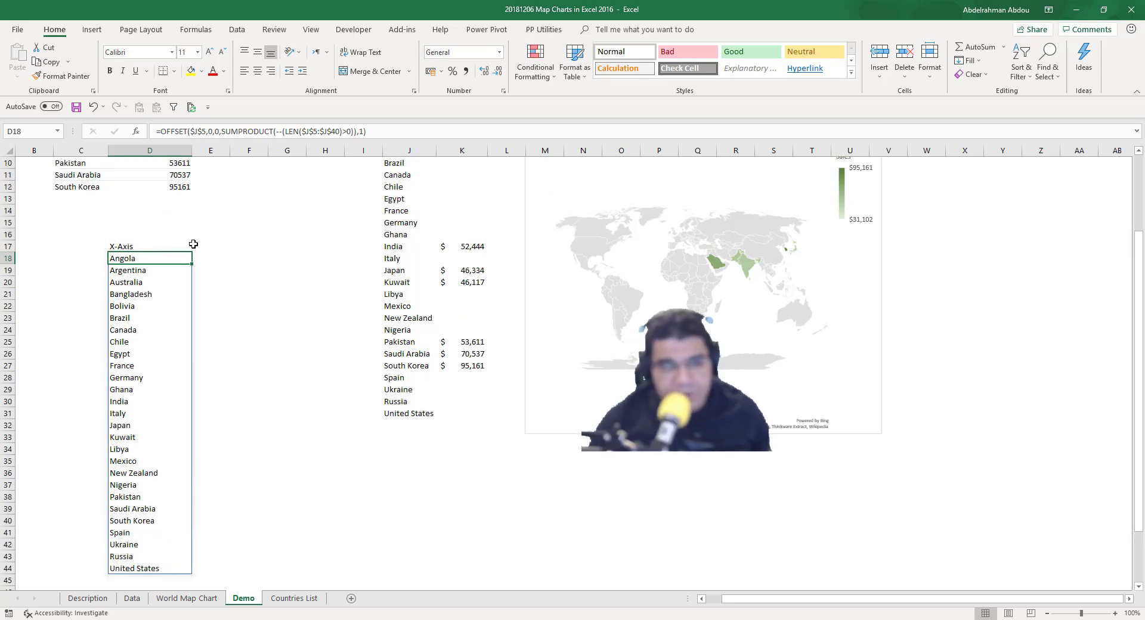
pyautogui.click(219, 248)
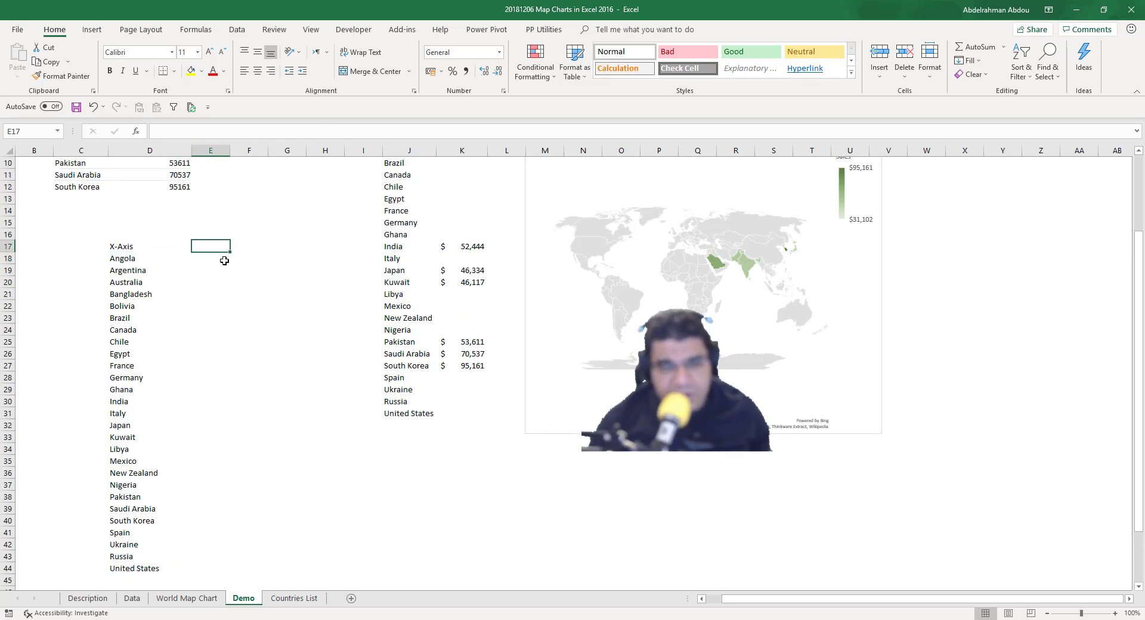
pyautogui.write('y')
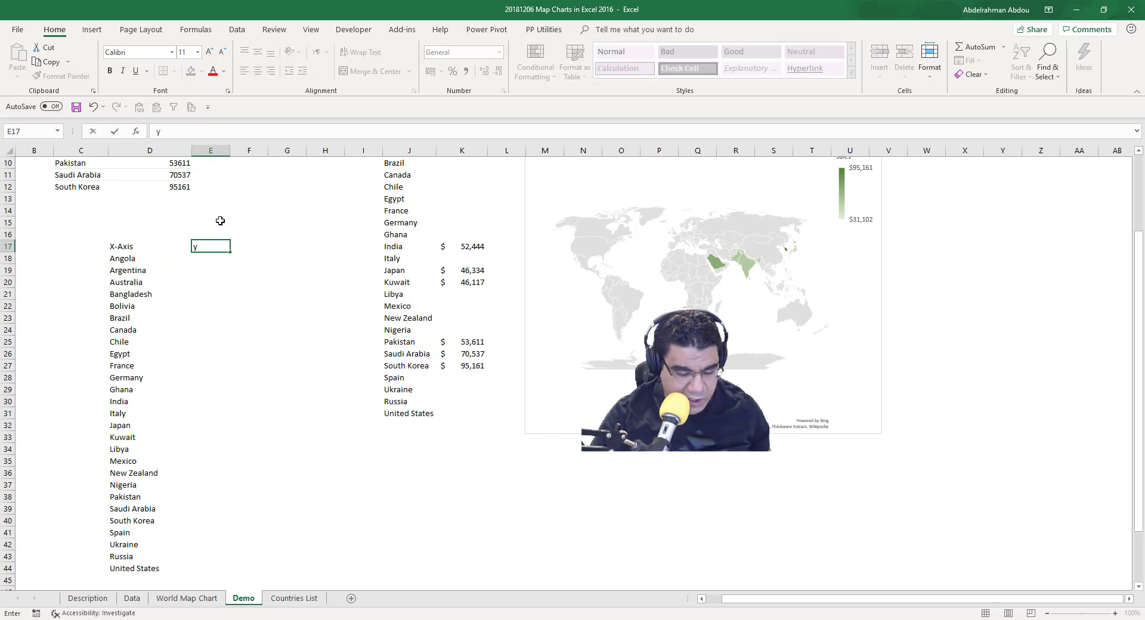
pyautogui.write('-axis')
pyautogui.press('Return')
pyautogui.scroll(3, 154, 156)
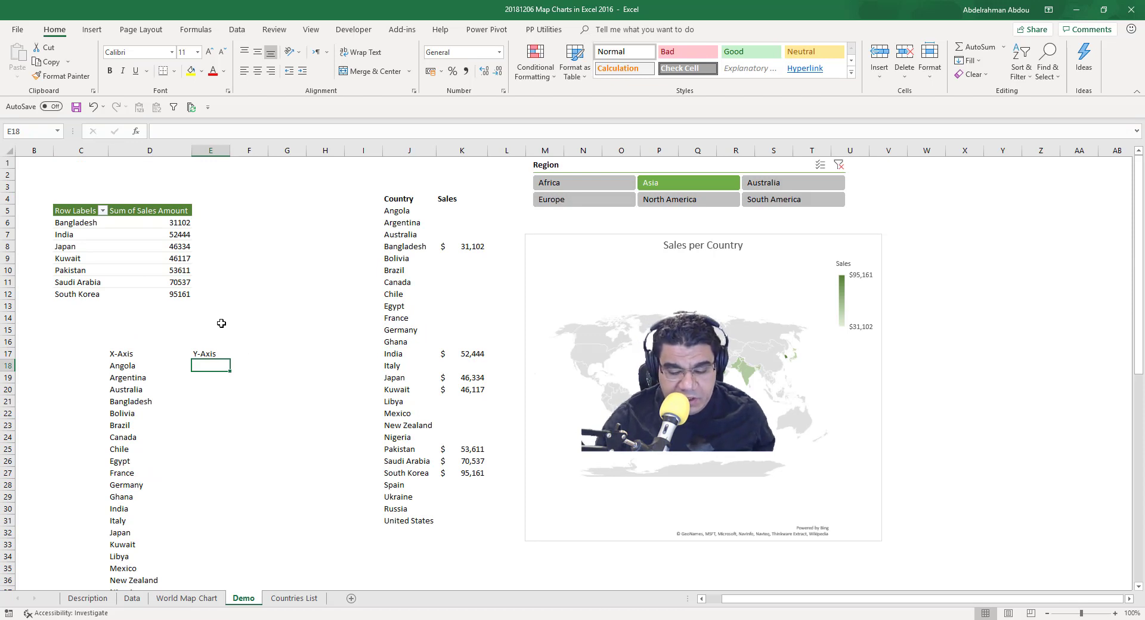
# Step: Begin a formula in E18 with the absolute reference $K$5 followed by the range operator, giving =$K$5:
pyautogui.write('=')
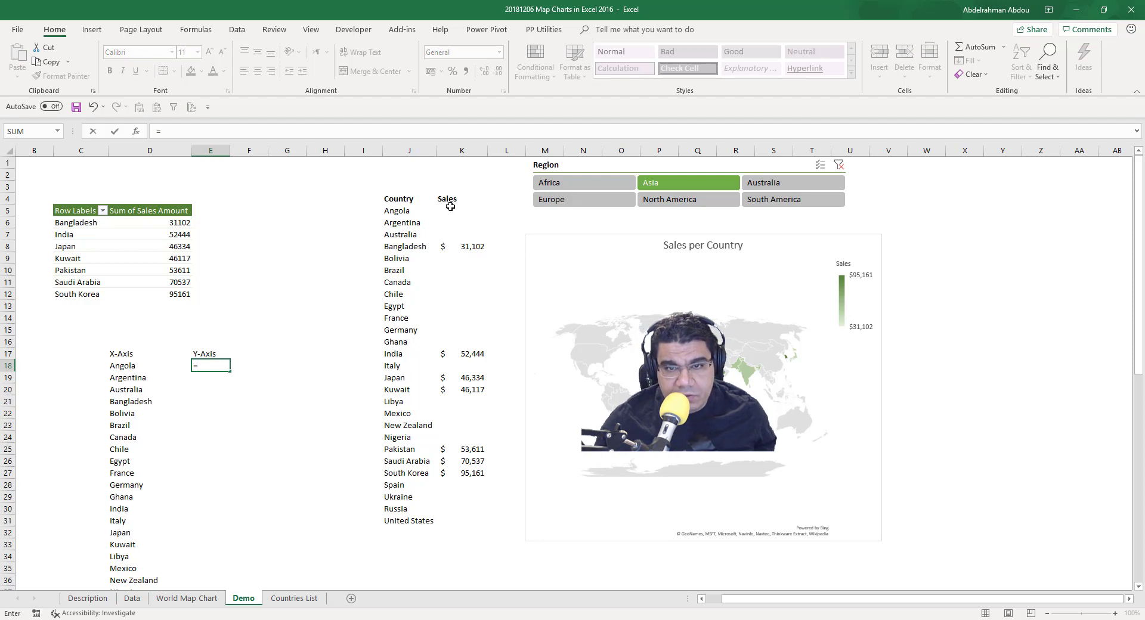
pyautogui.click(447, 210)
pyautogui.press('F8')
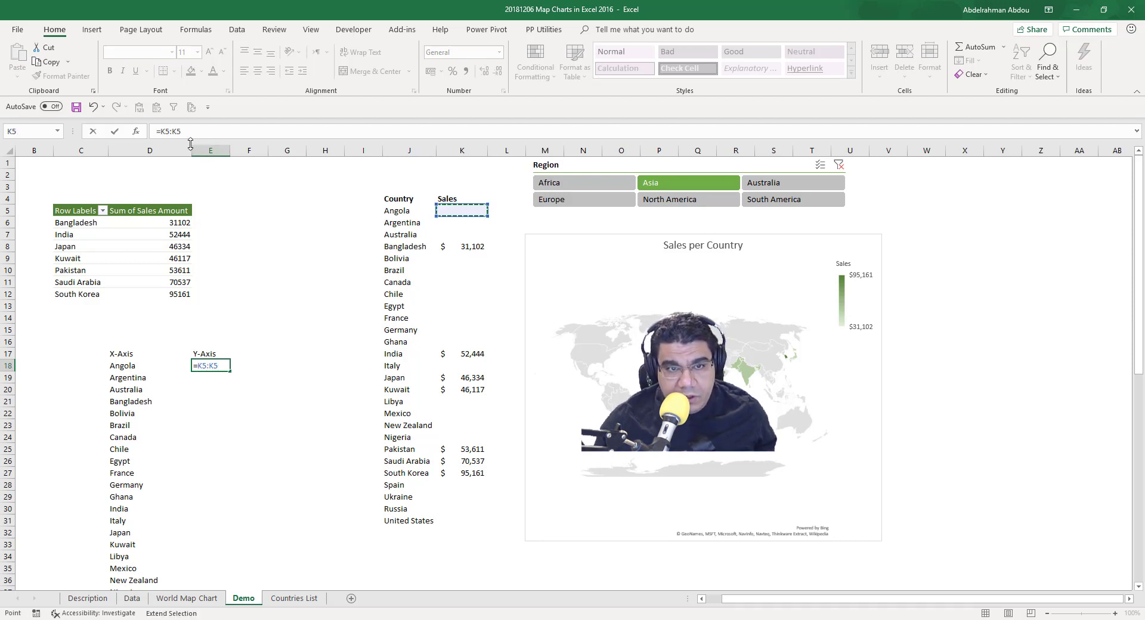
pyautogui.click(170, 131)
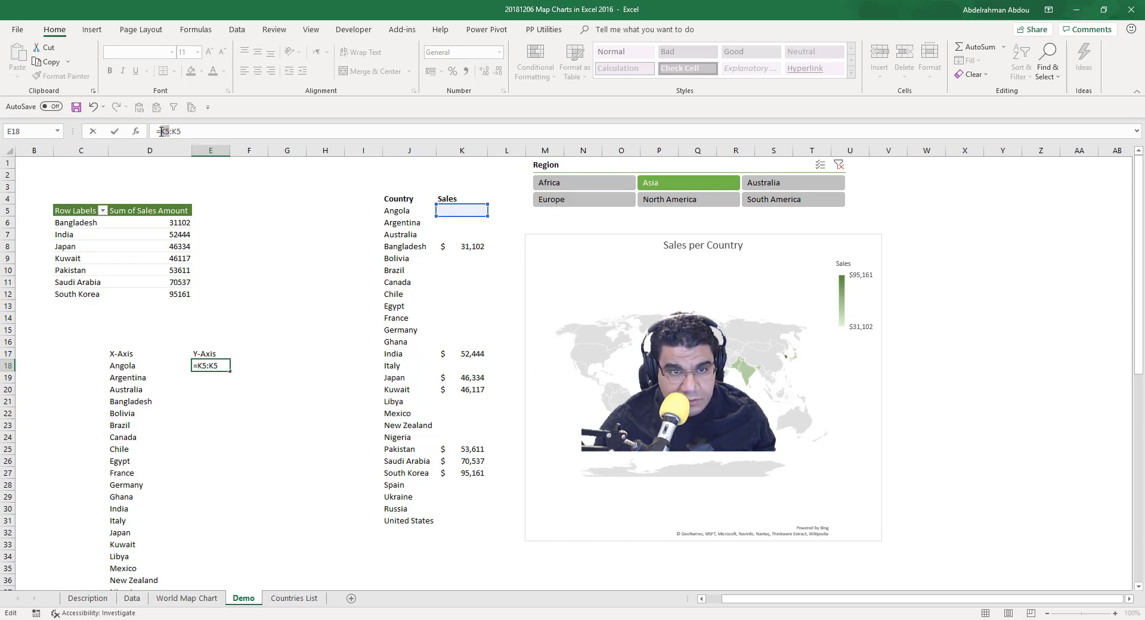
pyautogui.press('F4')
pyautogui.press('BackSpace')
pyautogui.press('BackSpace')
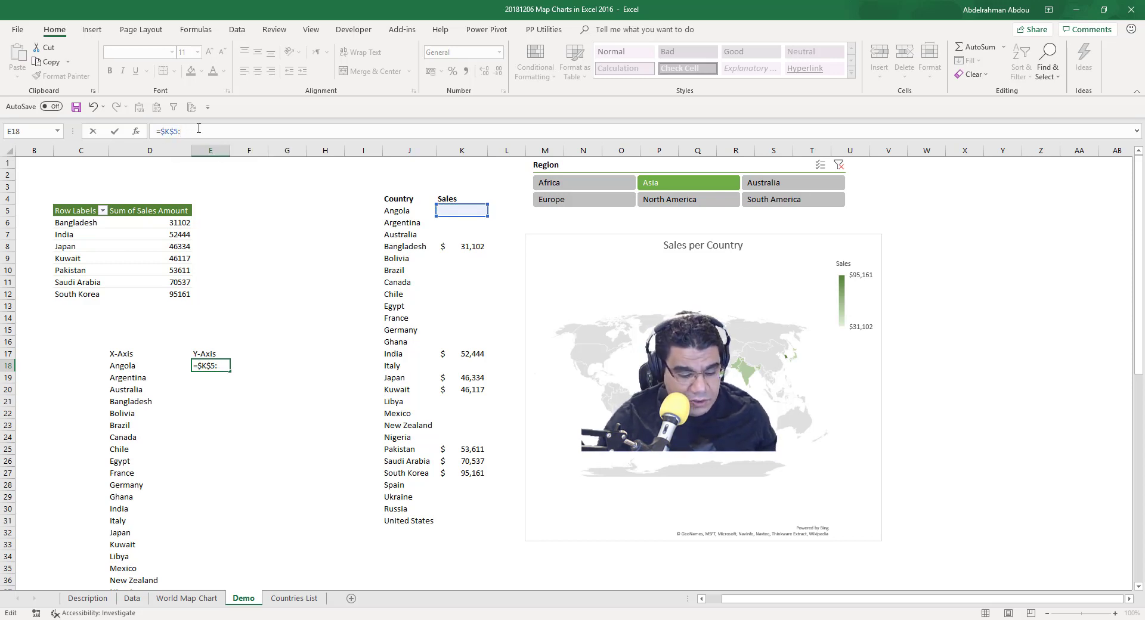
# Step: Continue the E18 formula with INDEX over the absolute Sales range $K$5:$K$49 as its array argument
pyautogui.write('INDEX(')
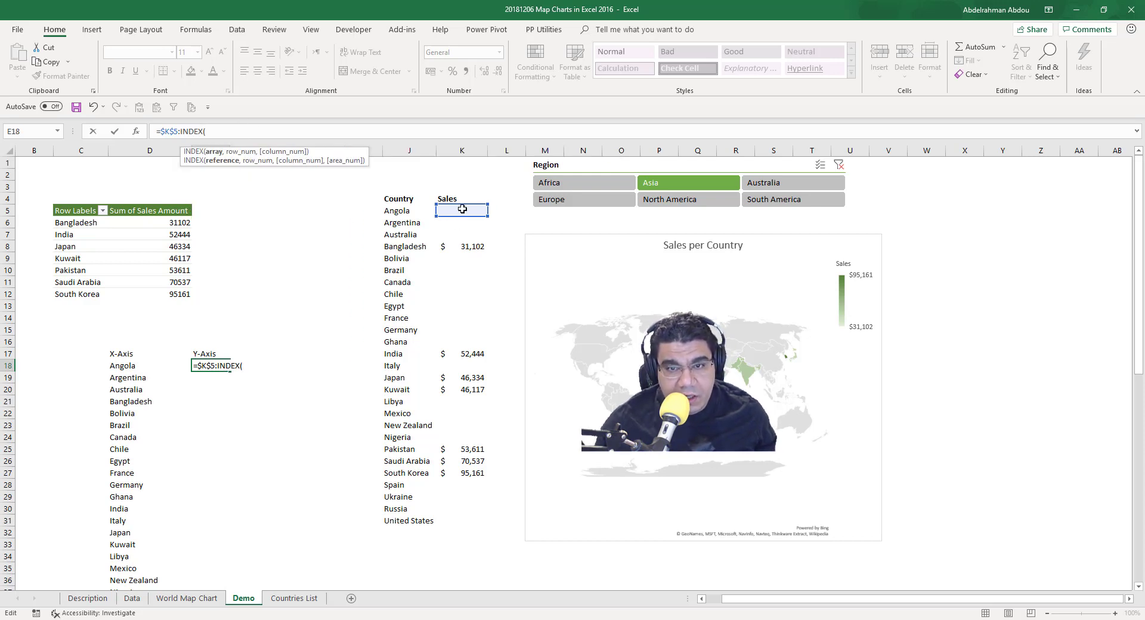
pyautogui.moveTo(462, 208); pyautogui.dragTo(467, 569)
pyautogui.scroll(5, 457, 266)
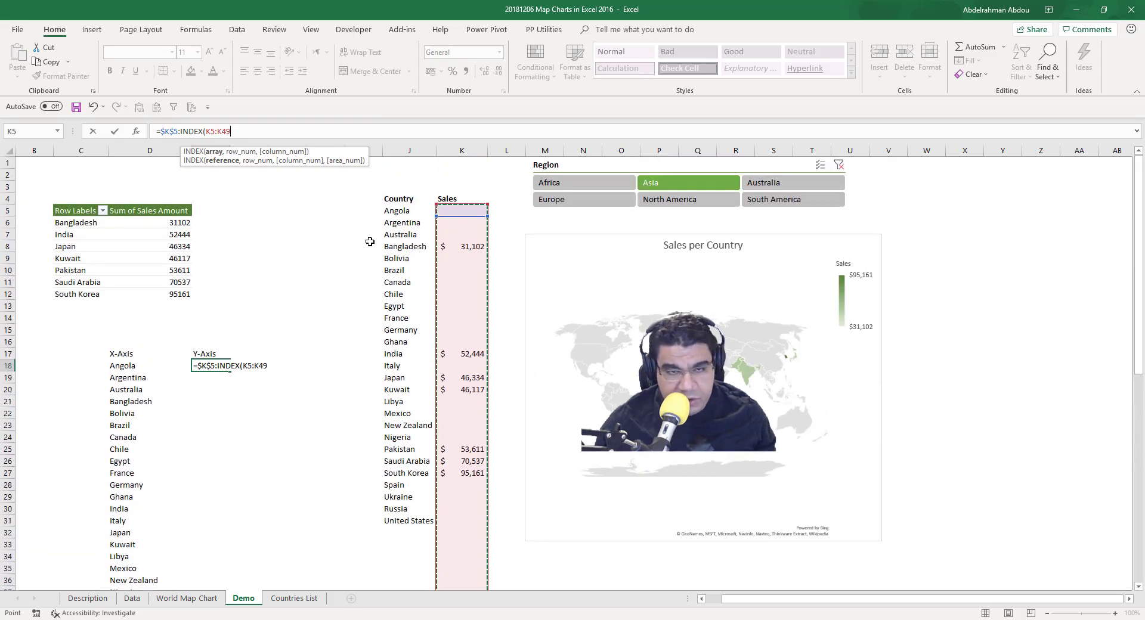
pyautogui.press('F4')
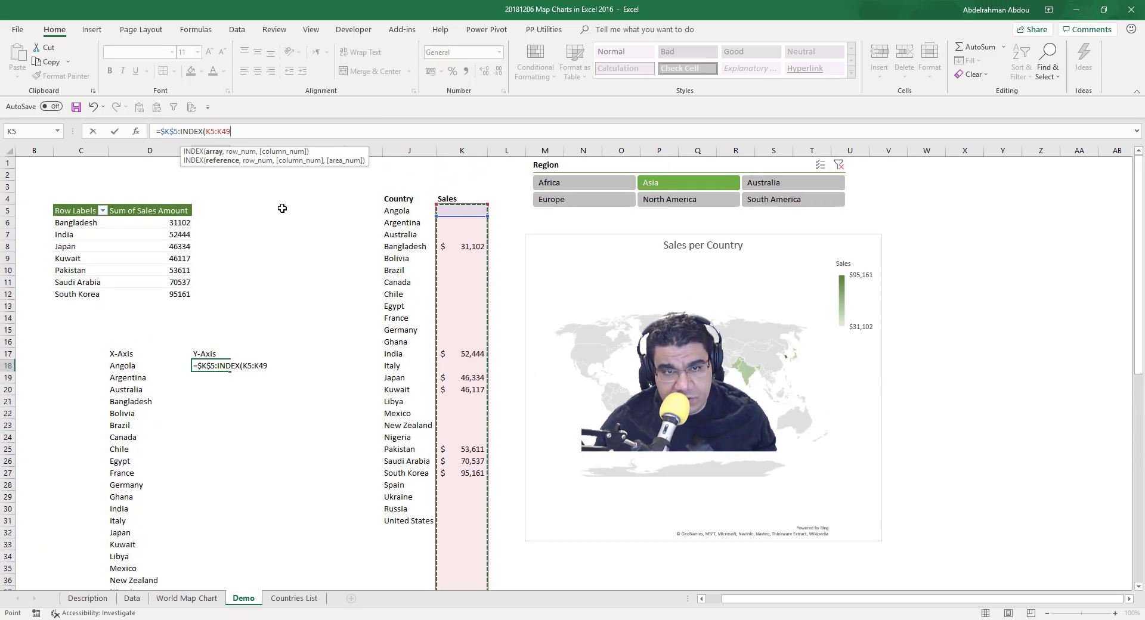
pyautogui.click(271, 133)
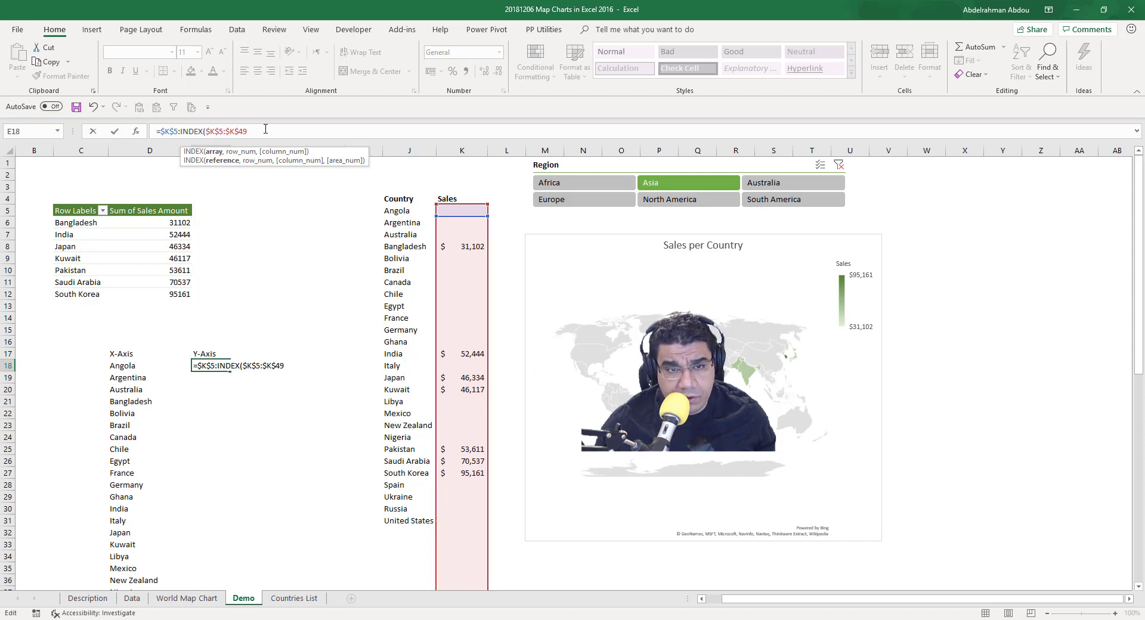
pyautogui.write(',')
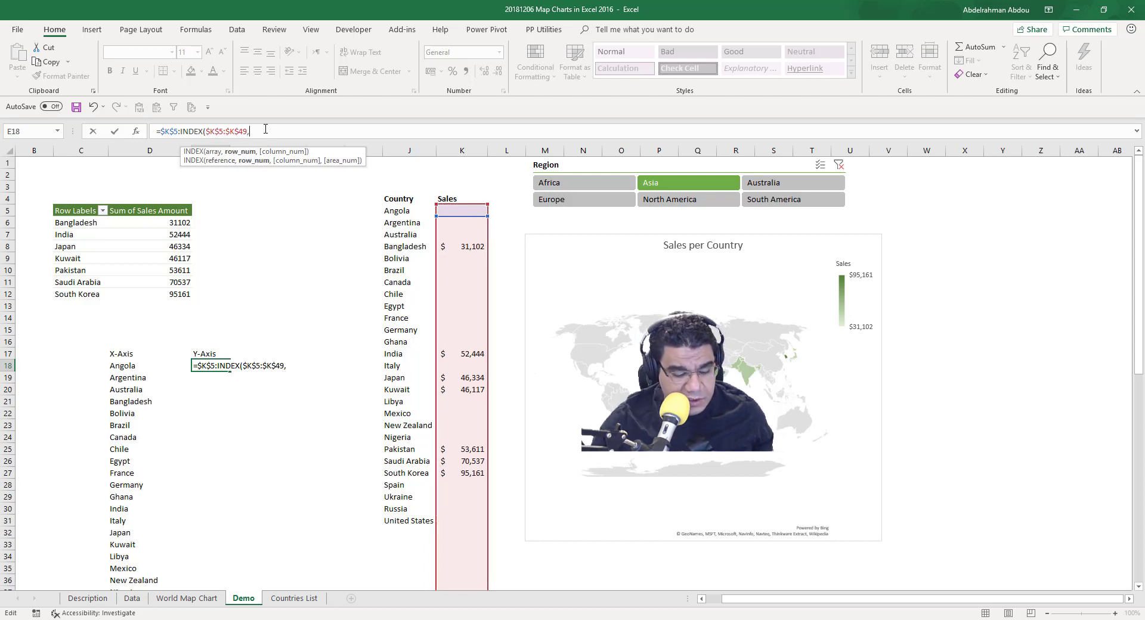
# Step: Complete the INDEX row argument with SUMPRODUCT(--(LEN($J$5:$J$49)>0)) and column 1, and commit the formula in E18
pyautogui.write('sumpro')
pyautogui.press('Tab')
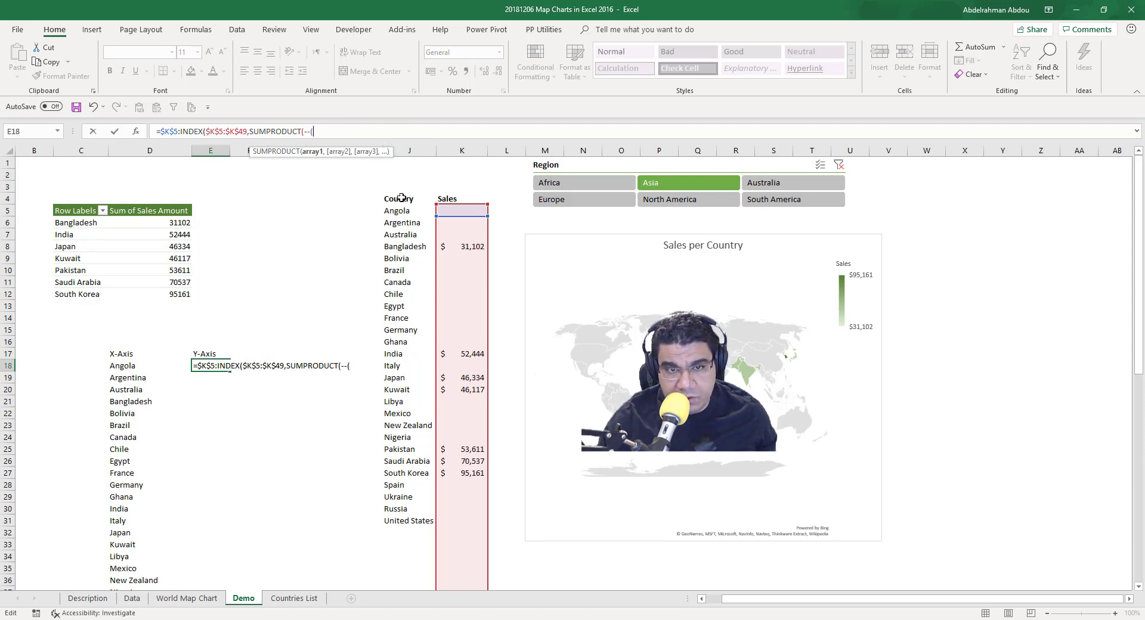
pyautogui.write('len')
pyautogui.press('Tab')
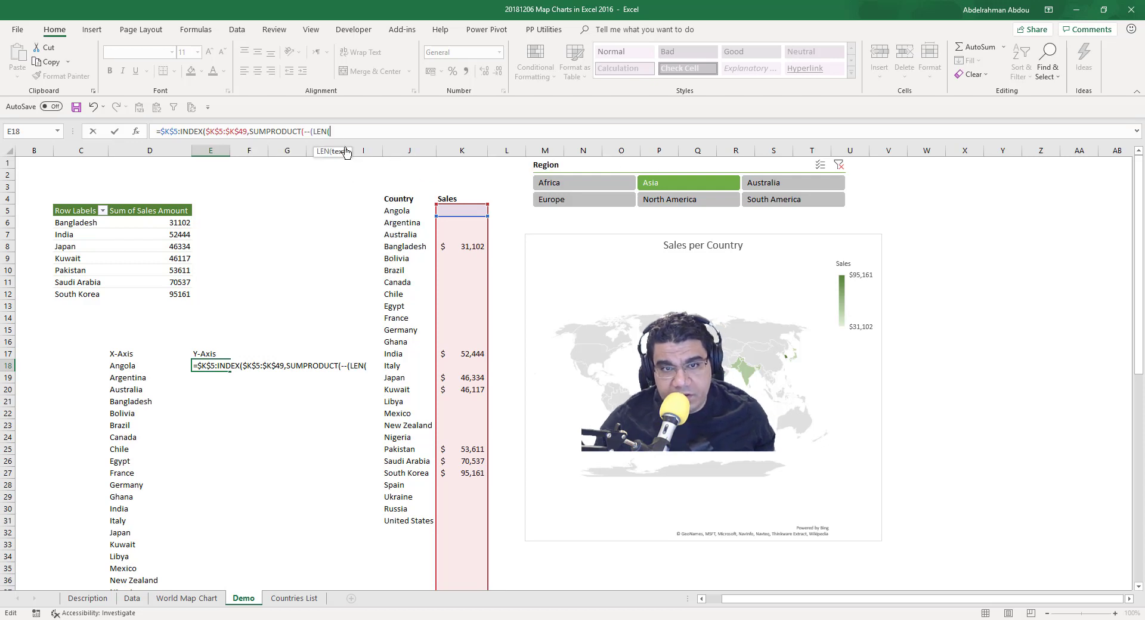
pyautogui.moveTo(401, 209); pyautogui.dragTo(439, 605)
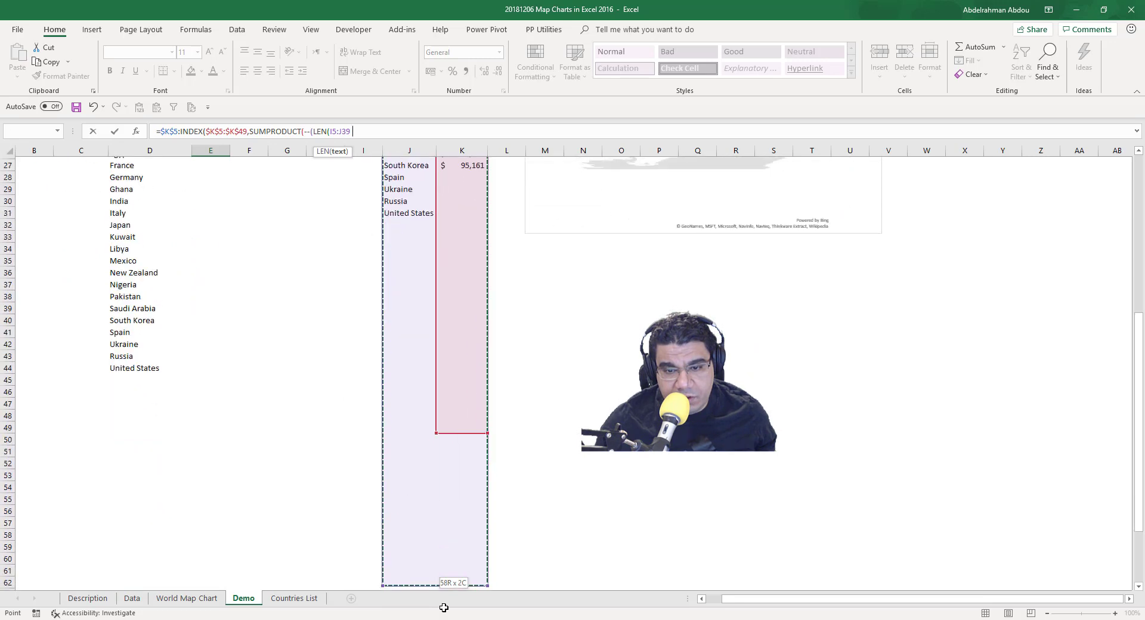
pyautogui.press('F4')
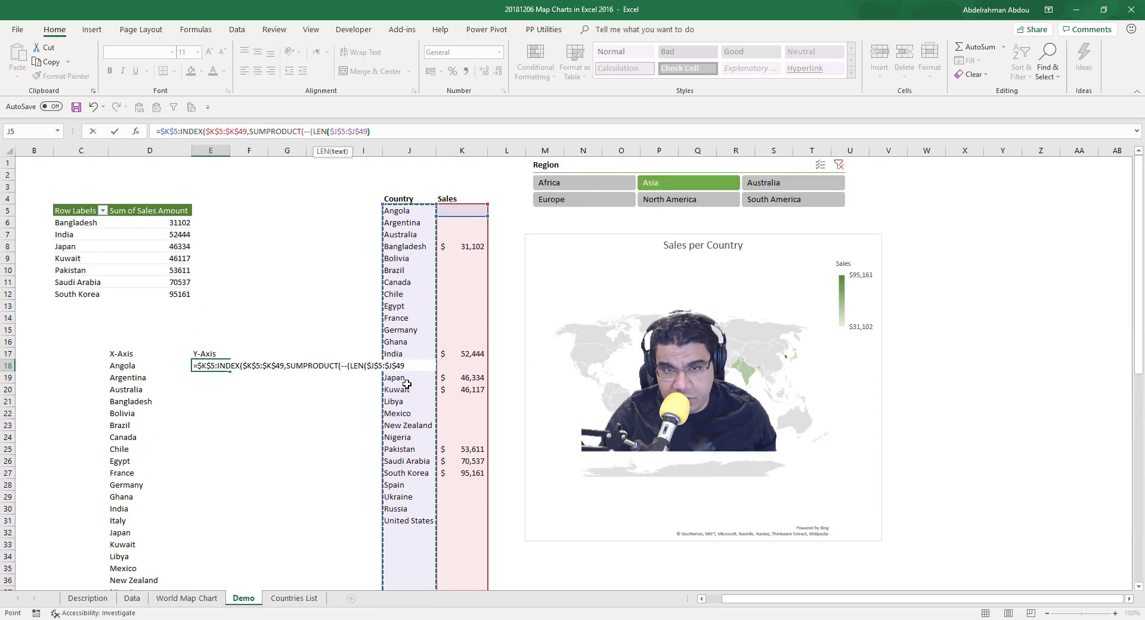
pyautogui.write(')>0')
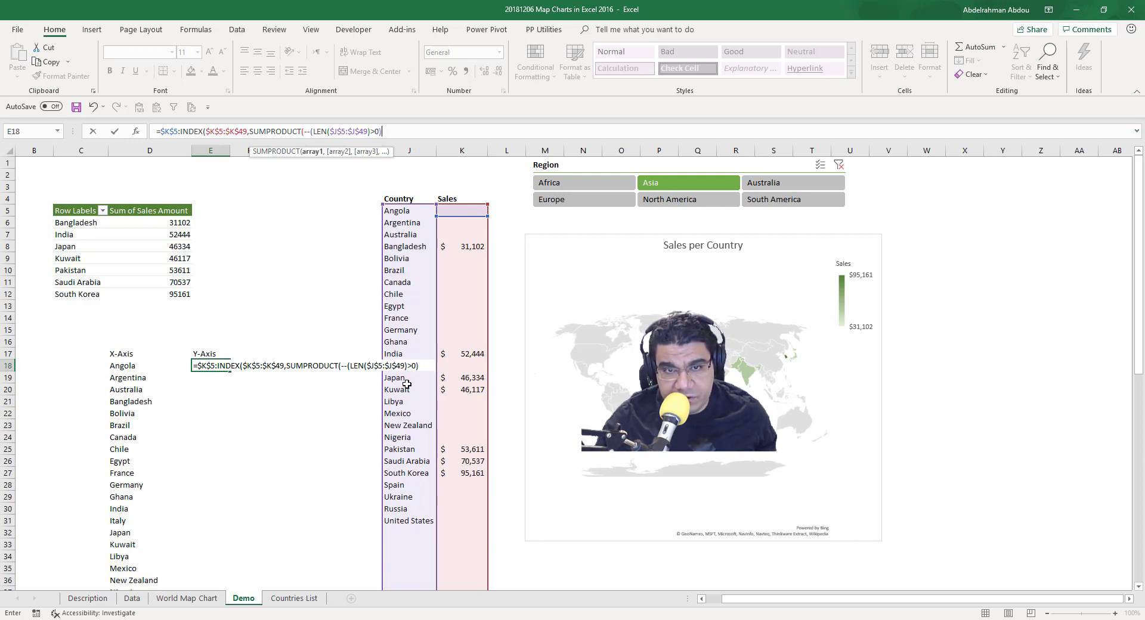
pyautogui.write(')')
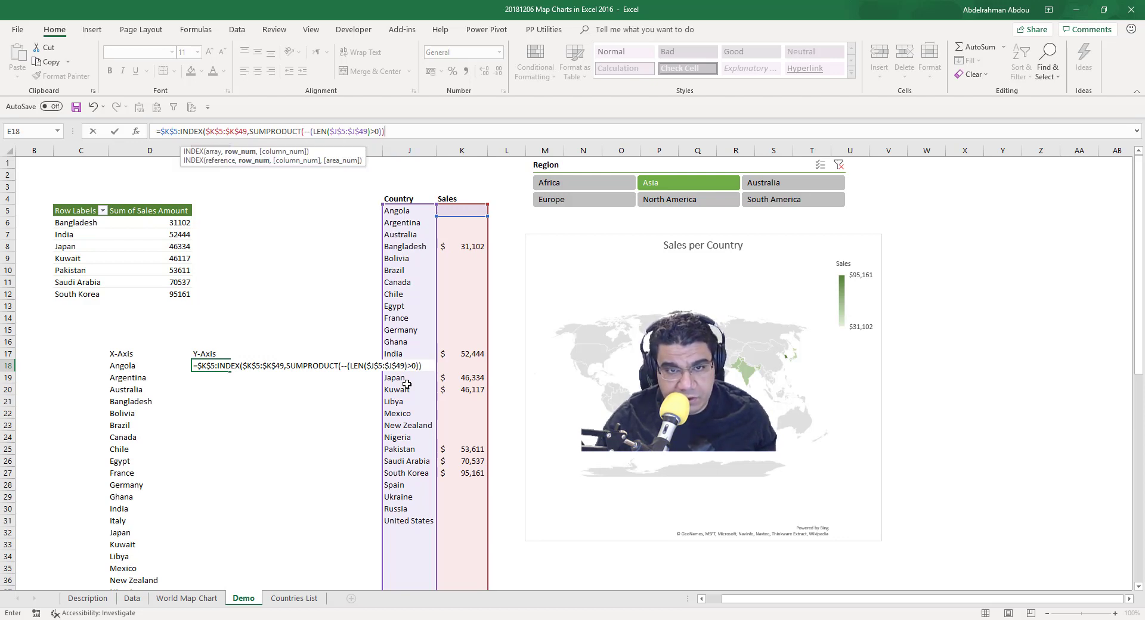
pyautogui.write('),1)')
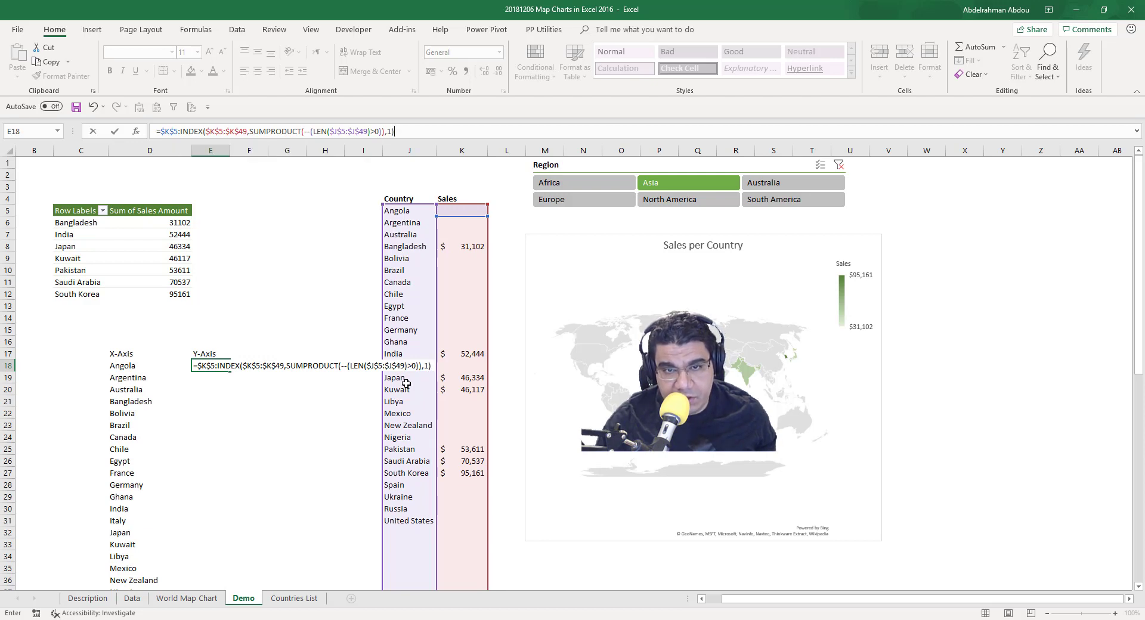
pyautogui.hotkey('ctrl', 'Return')
# Step: Compare the spilled Y-Axis values with the X-Axis countries down to the end of both lists
pyautogui.scroll(-3, 289, 355)
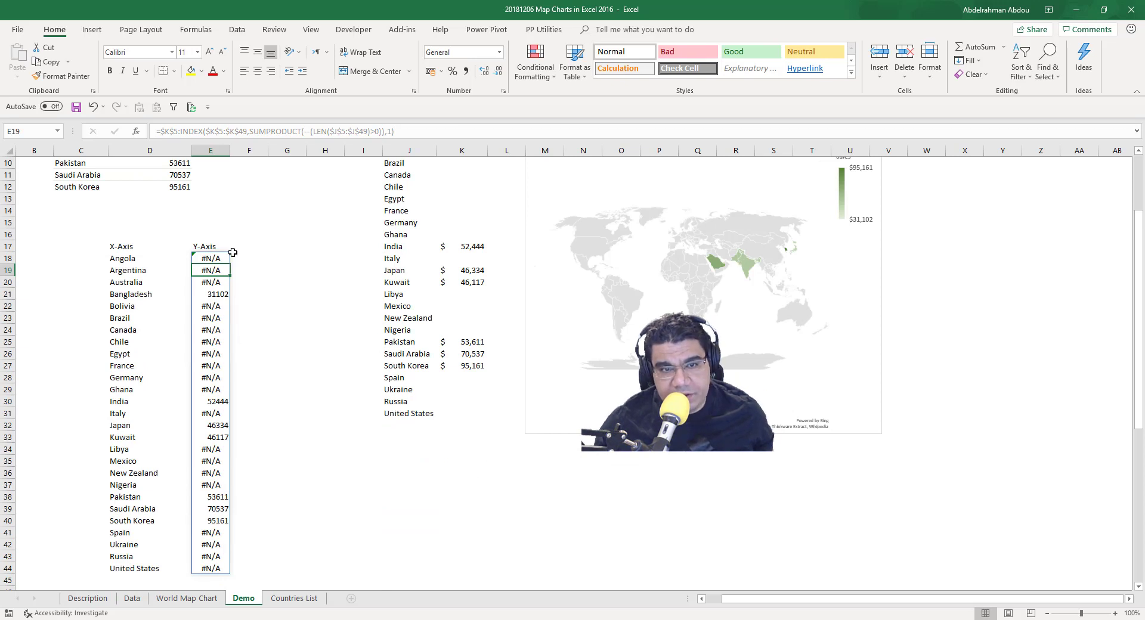
pyautogui.scroll(-2, 225, 379)
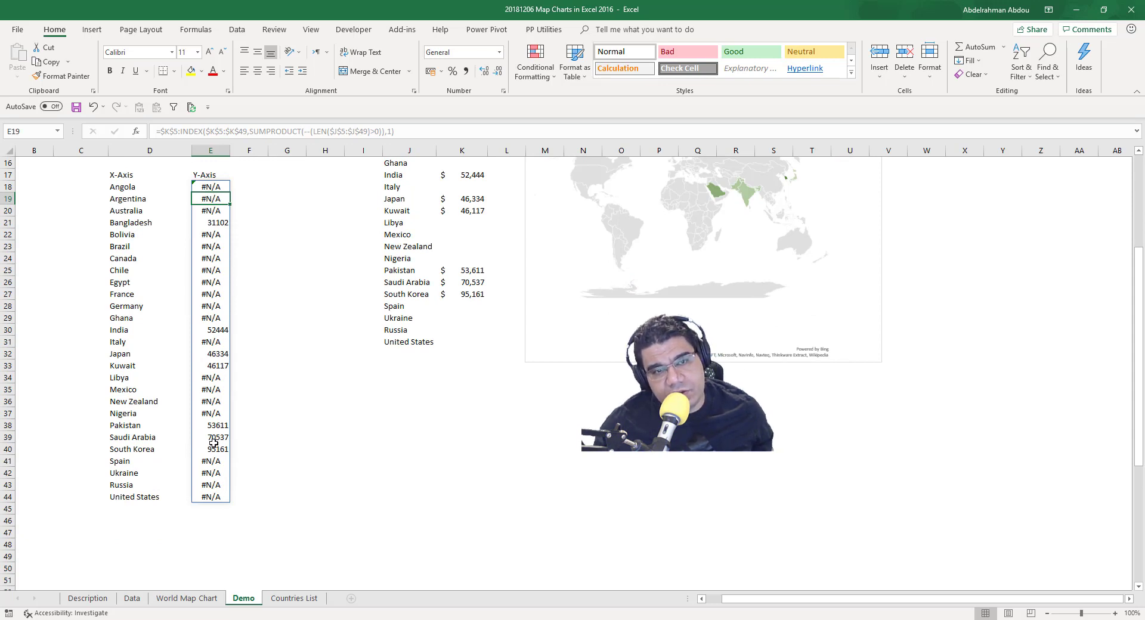
pyautogui.scroll(2, 238, 471)
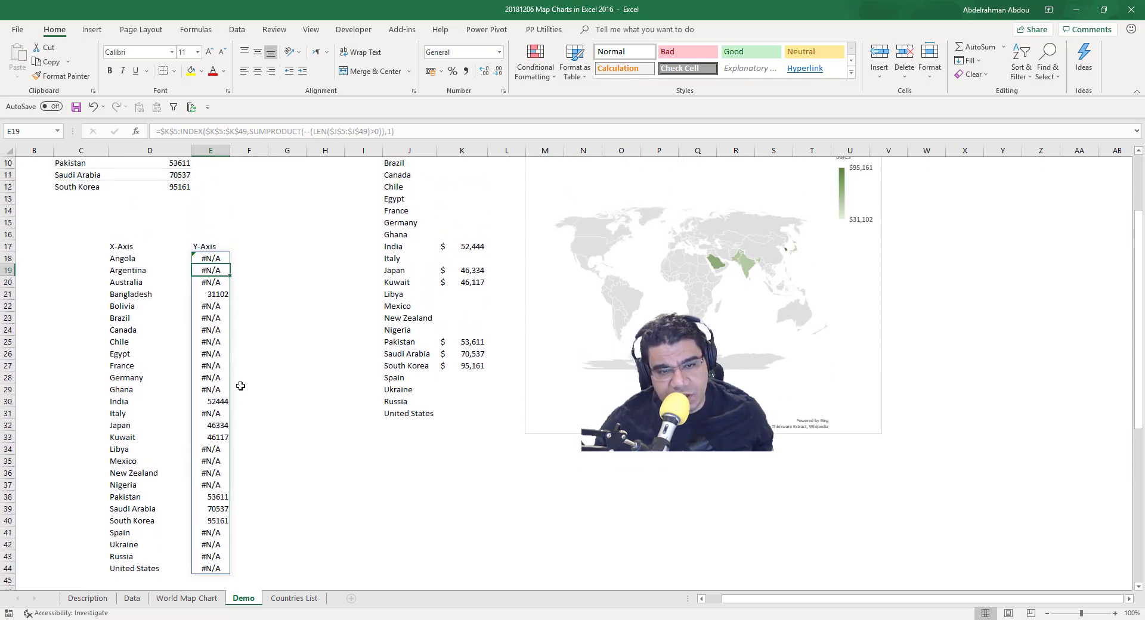
pyautogui.click(222, 257)
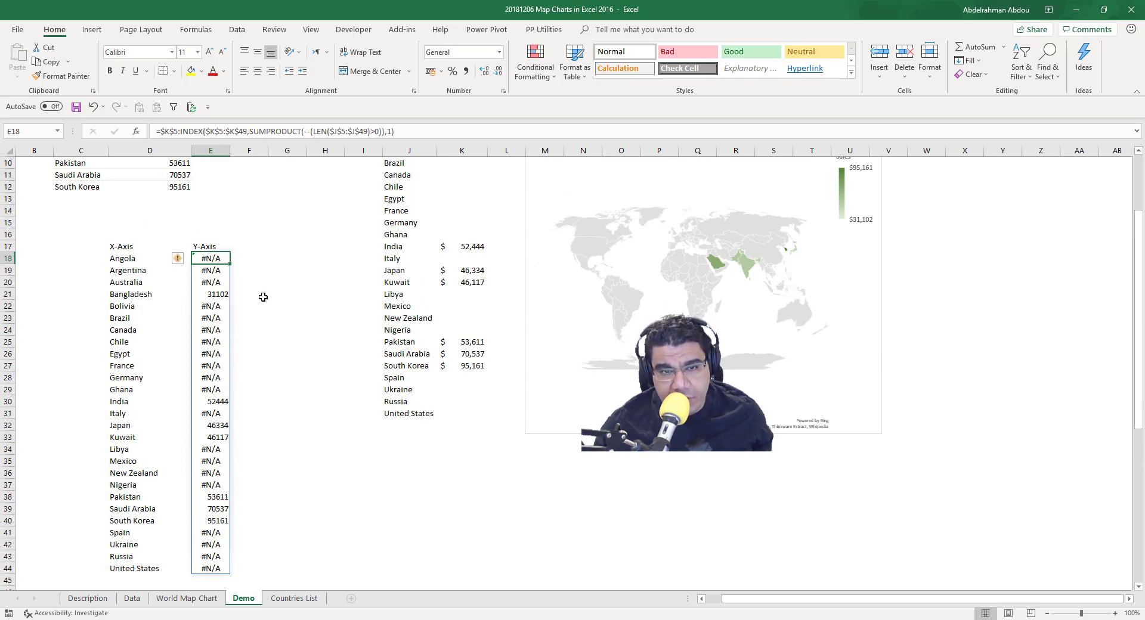
pyautogui.scroll(3, 243, 290)
pyautogui.click(120, 368)
pyautogui.press('Right')
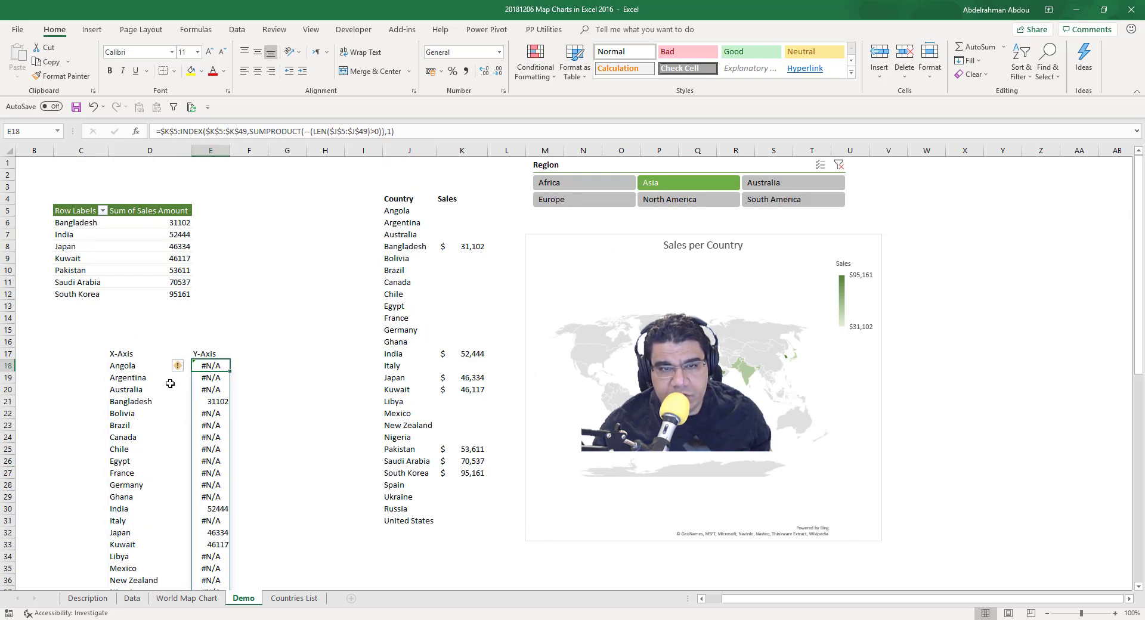
# Step: Copy the text of the X-Axis OFFSET formula from D18, leaving the cell unchanged
pyautogui.click(132, 367)
pyautogui.click(389, 129)
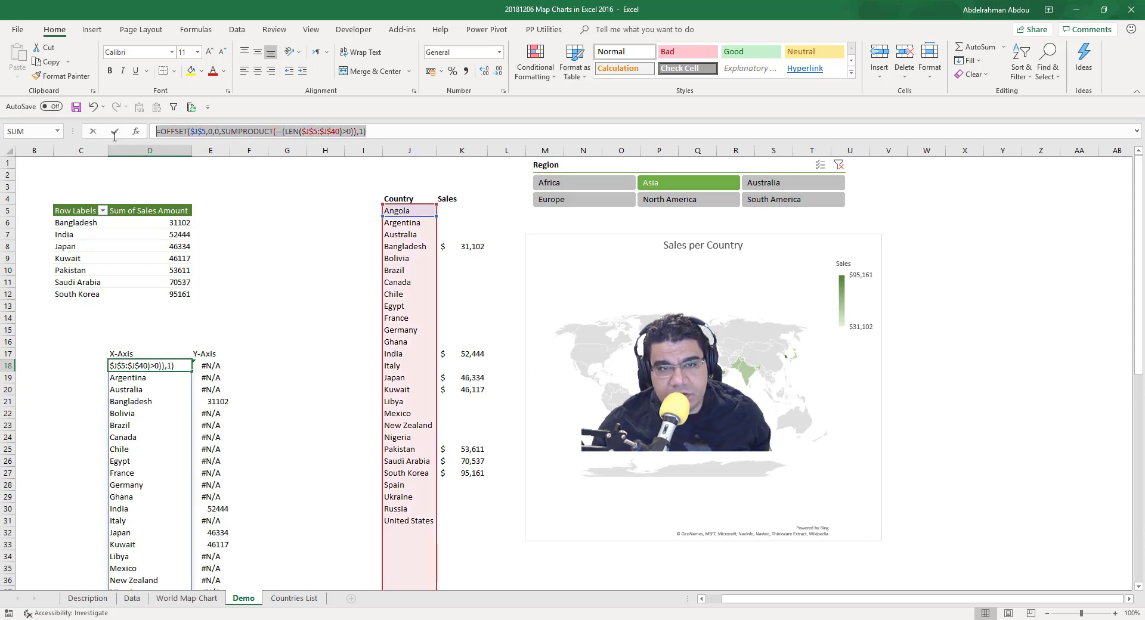
pyautogui.press('Escape')
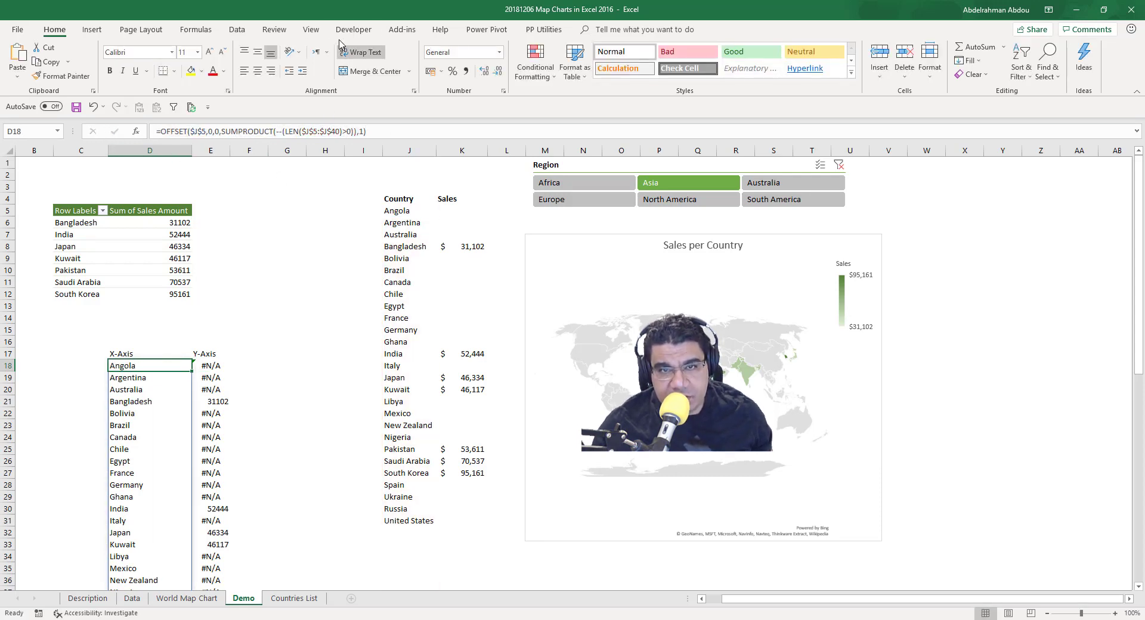
# Step: Define a workbook-level name X_Axis2 that refers to the copied formula =OFFSET($J$5,0,0,SUMPRODUCT(--(LEN($J$5:$J$40)>0)),1)
pyautogui.click(201, 30)
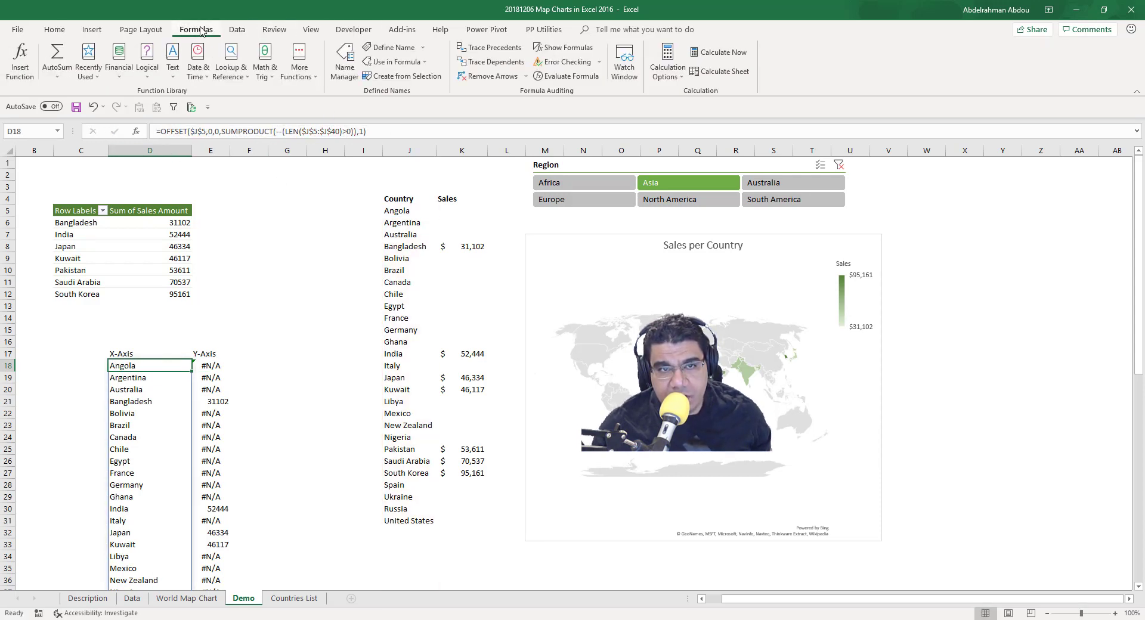
pyautogui.click(344, 60)
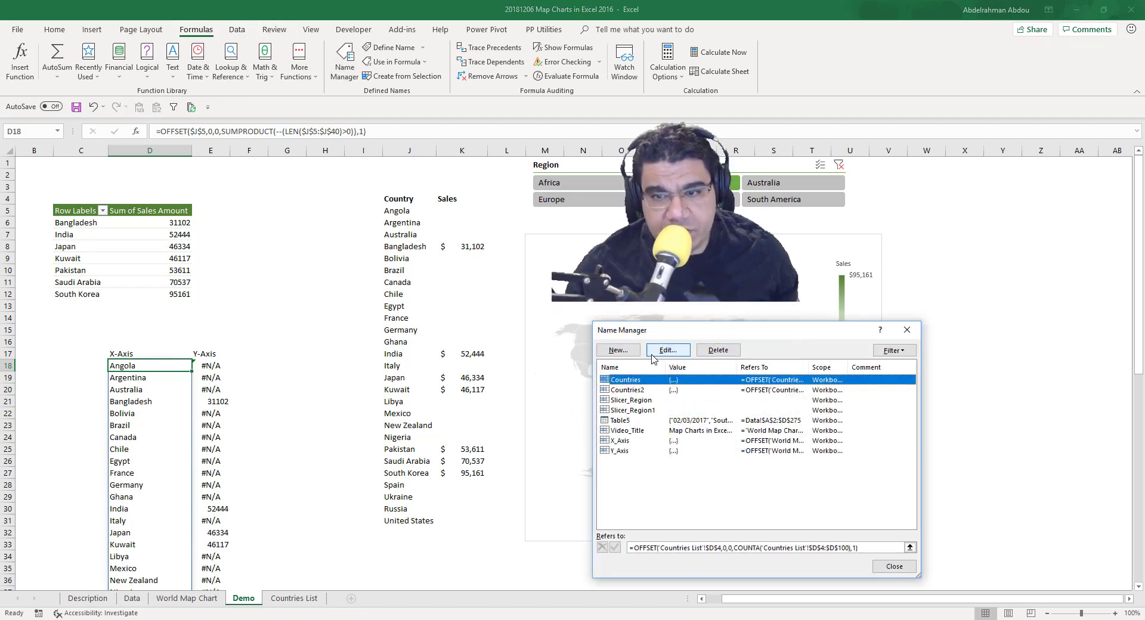
pyautogui.click(626, 442)
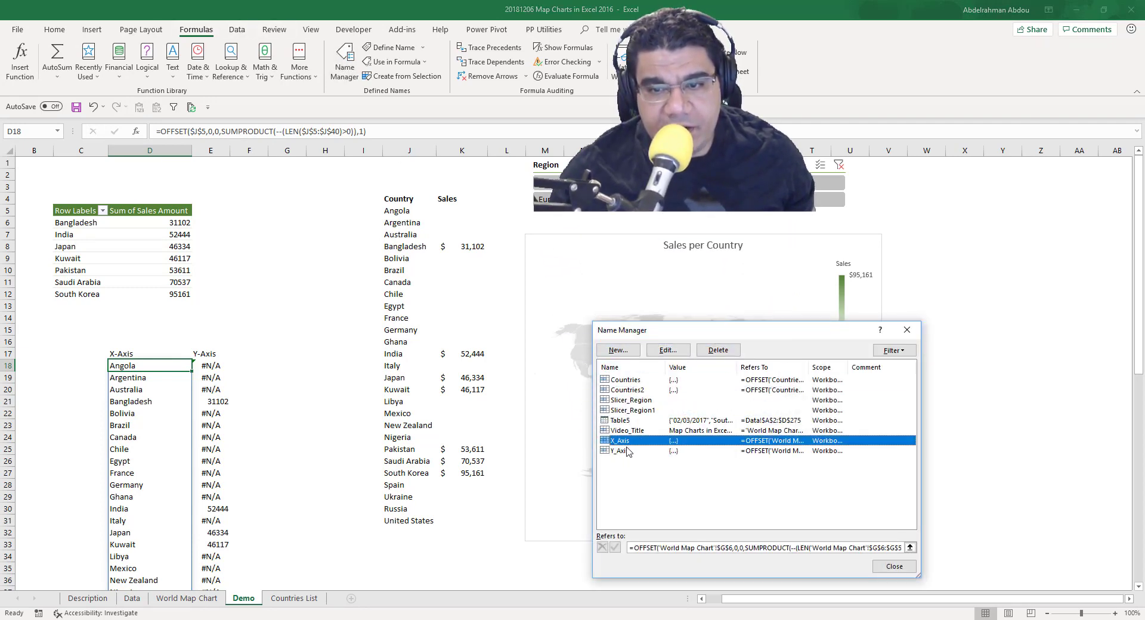
pyautogui.click(618, 350)
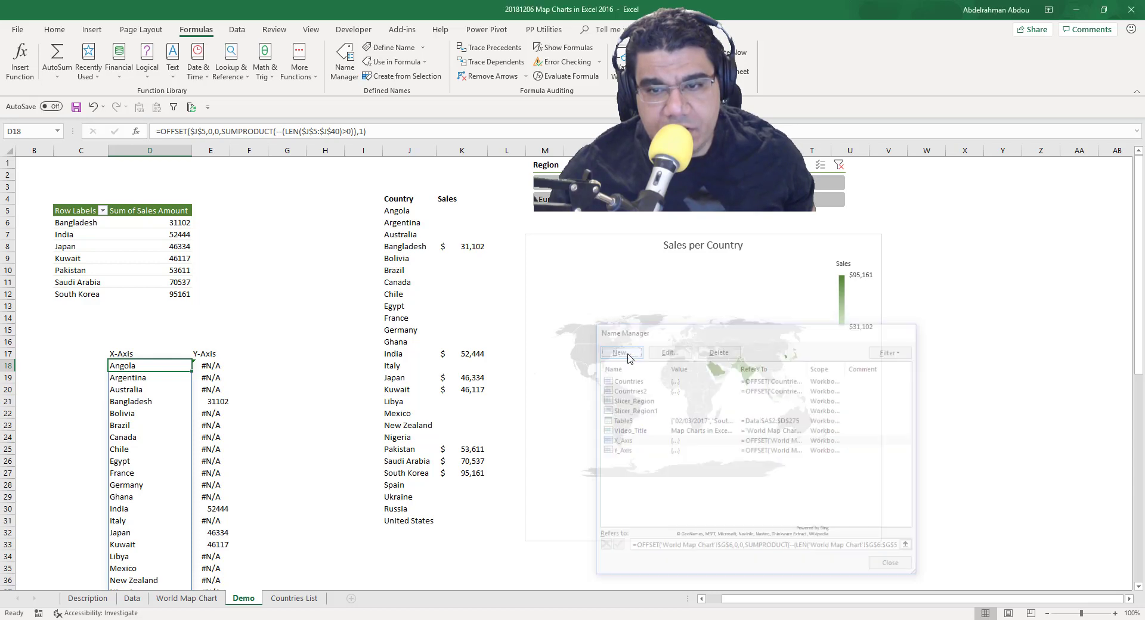
pyautogui.write('X')
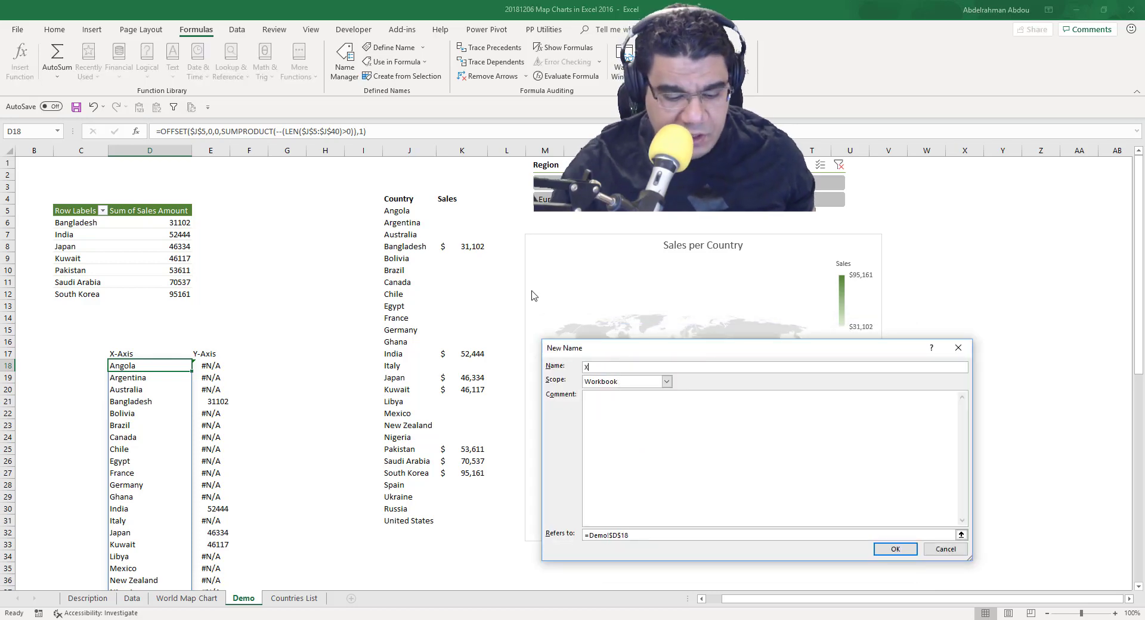
pyautogui.write('_Axis2')
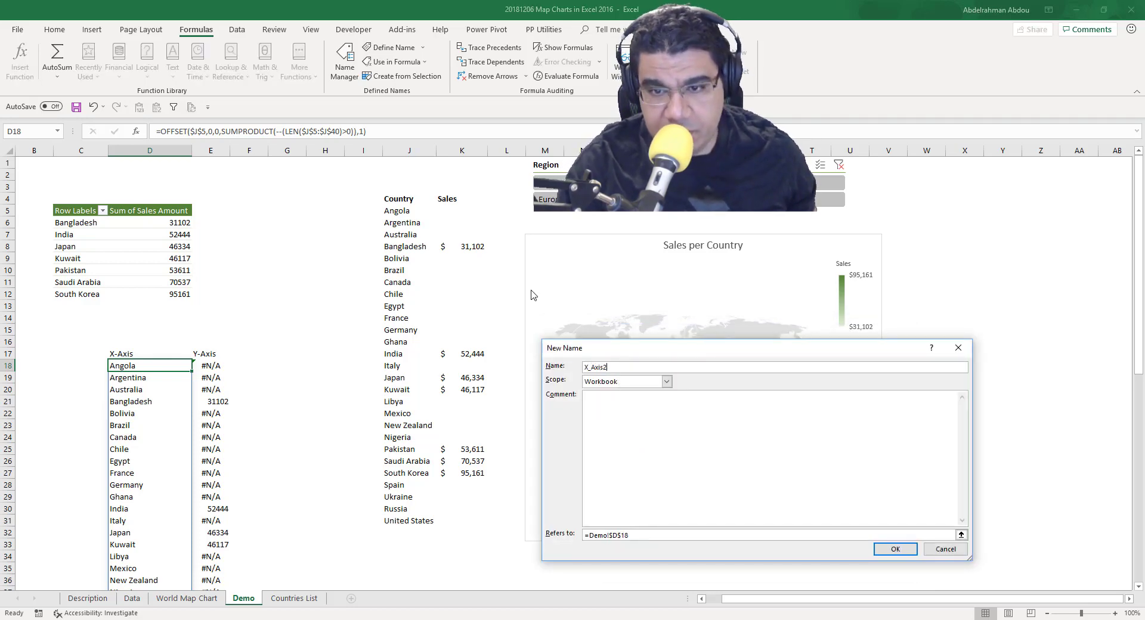
pyautogui.moveTo(951, 535); pyautogui.dragTo(571, 537)
pyautogui.hotkey('ctrl', 'v')
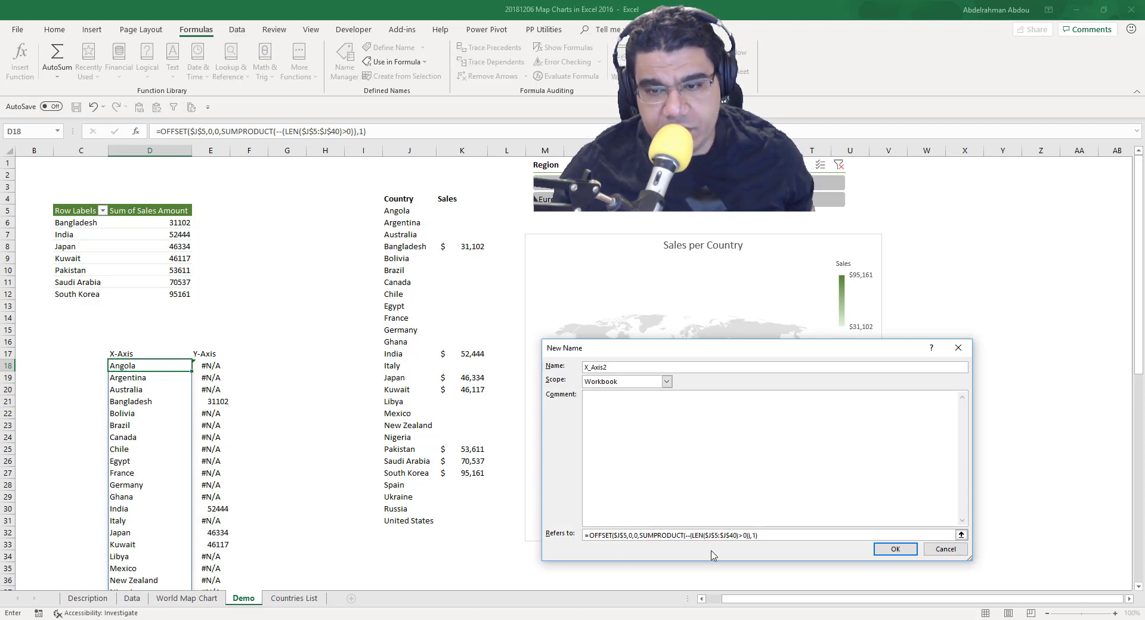
pyautogui.click(895, 549)
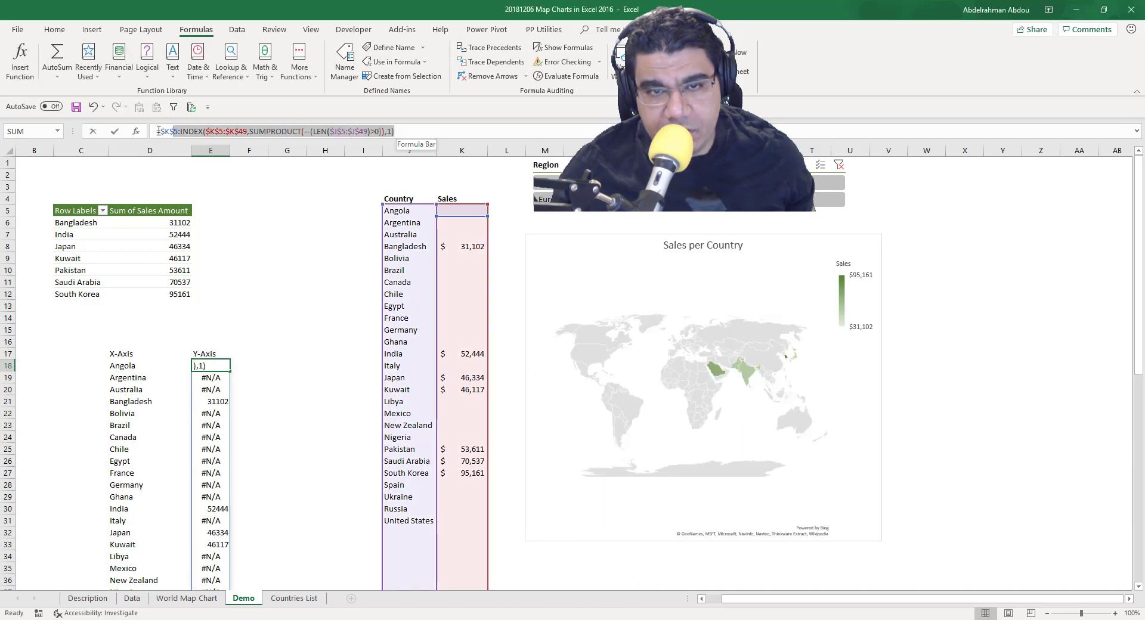
# Step: Define a workbook-level name Y_Axis2 that refers to the copied formula =$K$5:INDEX($K$5:$K$49,SUMPRODUCT(--(LEN($J$5:$J$49)>0)),1)
pyautogui.hotkey('ctrl', 'Return')
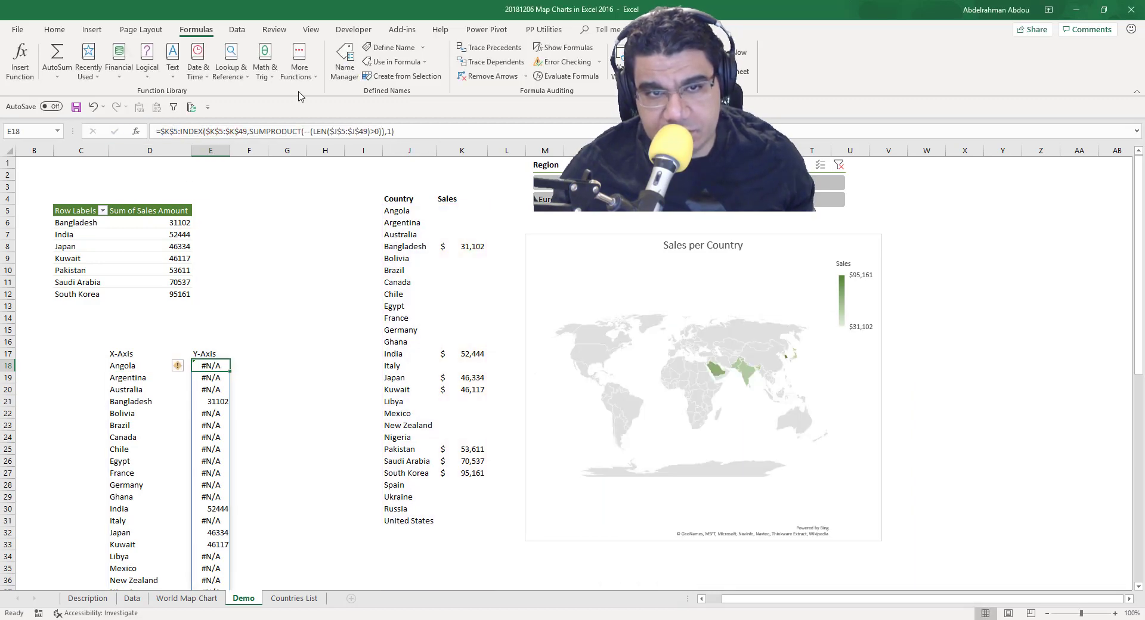
pyautogui.hotkey('ctrl', 'F3')
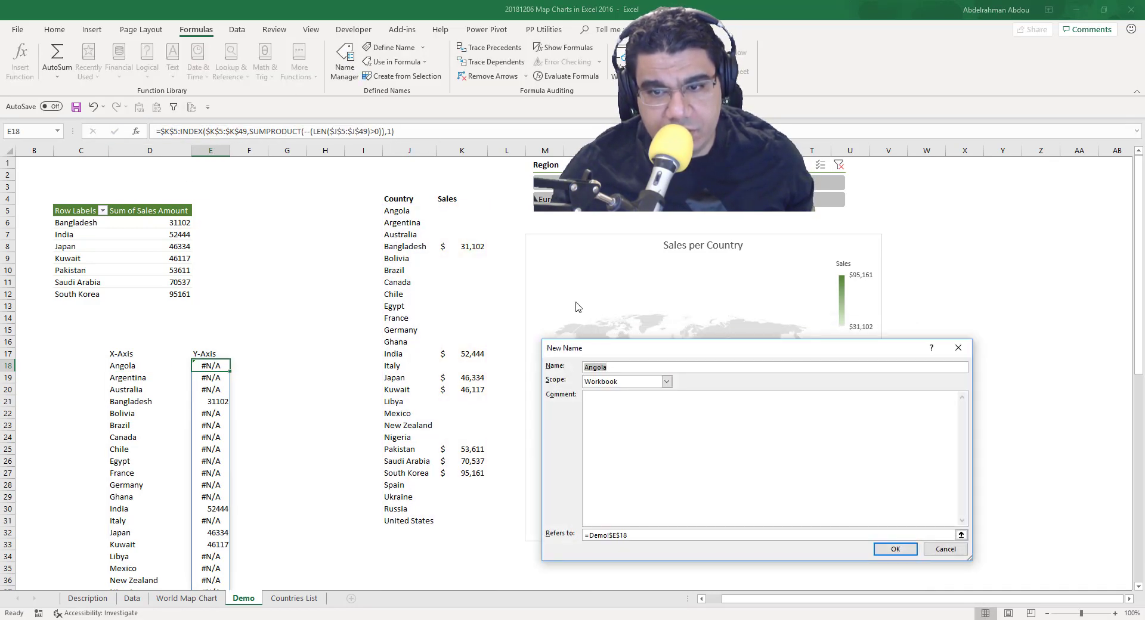
pyautogui.write('Y_Axis2')
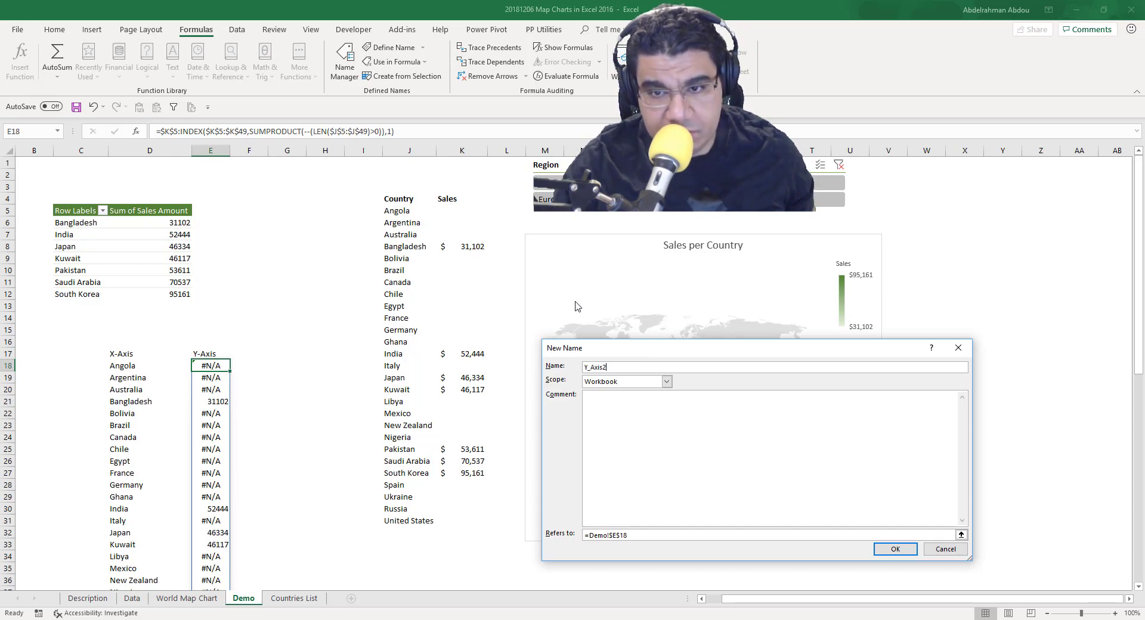
pyautogui.write('=$K$5:INDEX($K$5:$K$49,SUMPRODUCT(--(LEN($J$5:$J$49)>0)),1)')
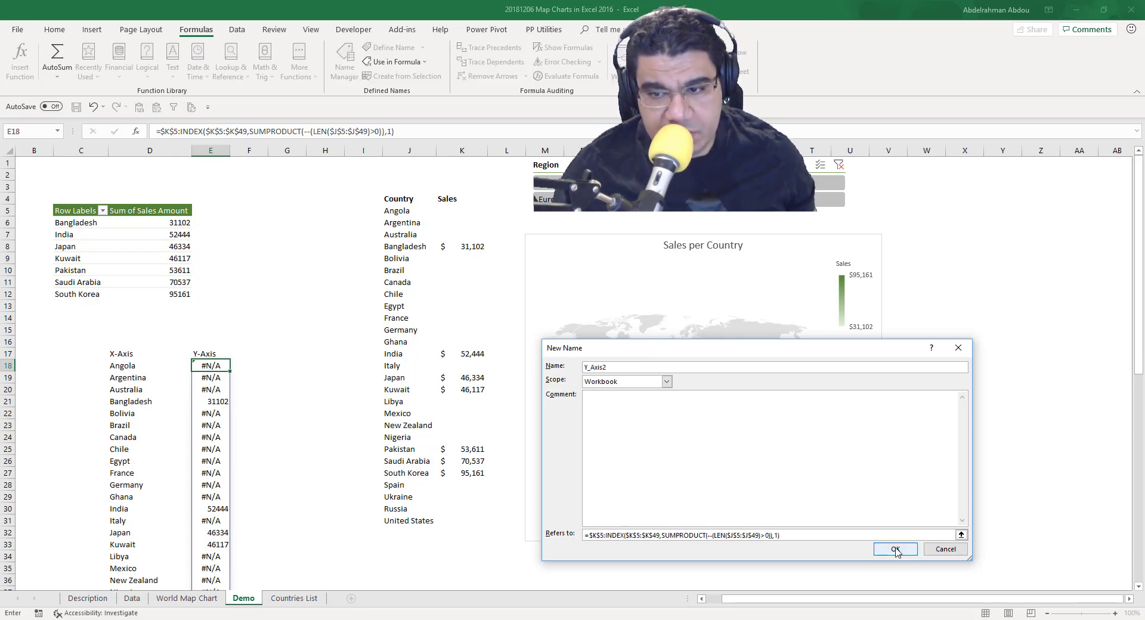
pyautogui.click(895, 550)
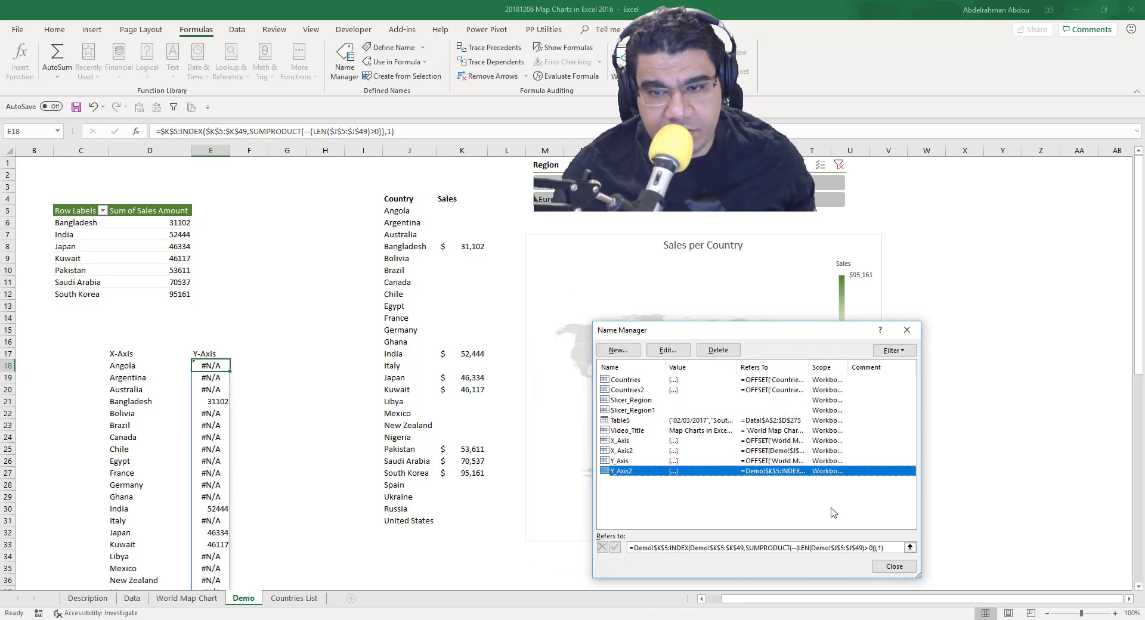
pyautogui.click(880, 569)
# Step: Open the data source settings of the Sales per Country map chart
pyautogui.click(477, 520)
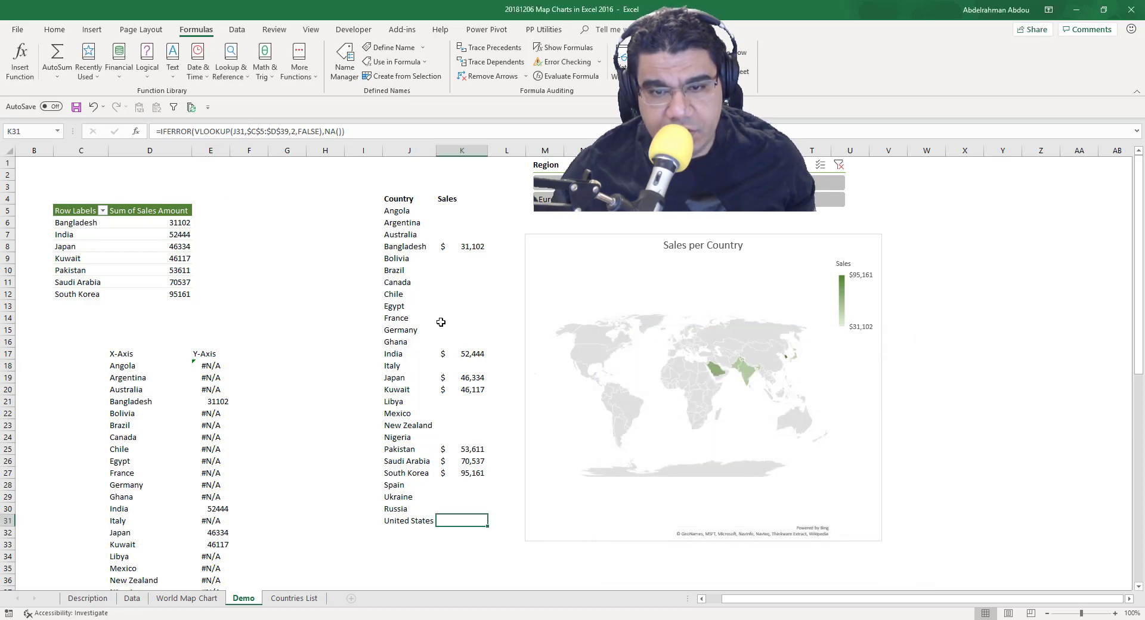
pyautogui.click(432, 305)
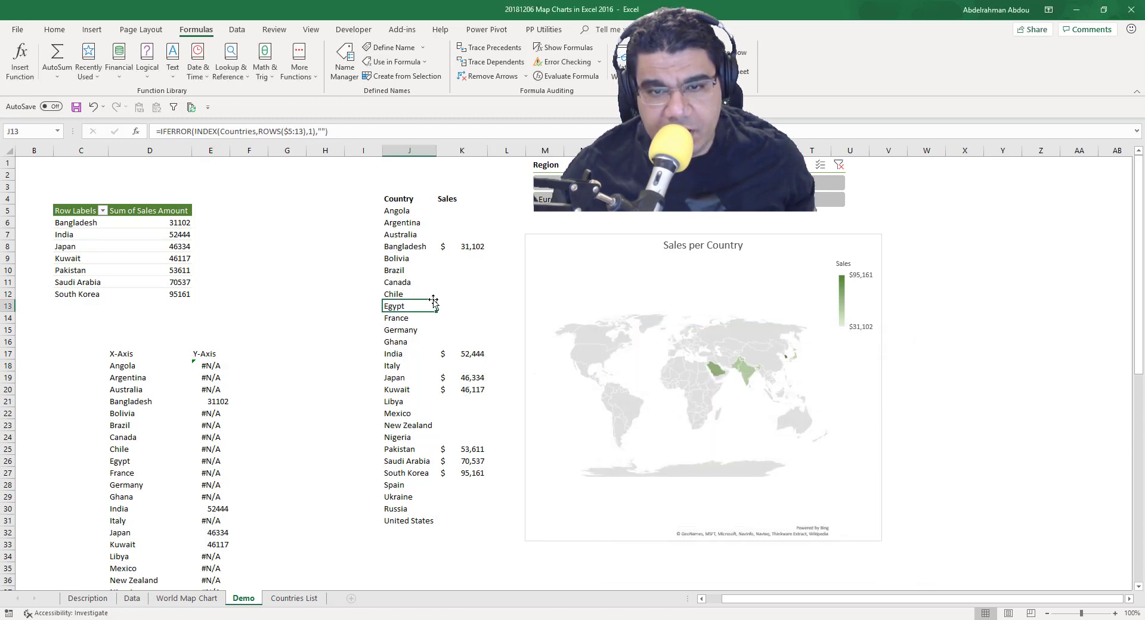
pyautogui.click(631, 297)
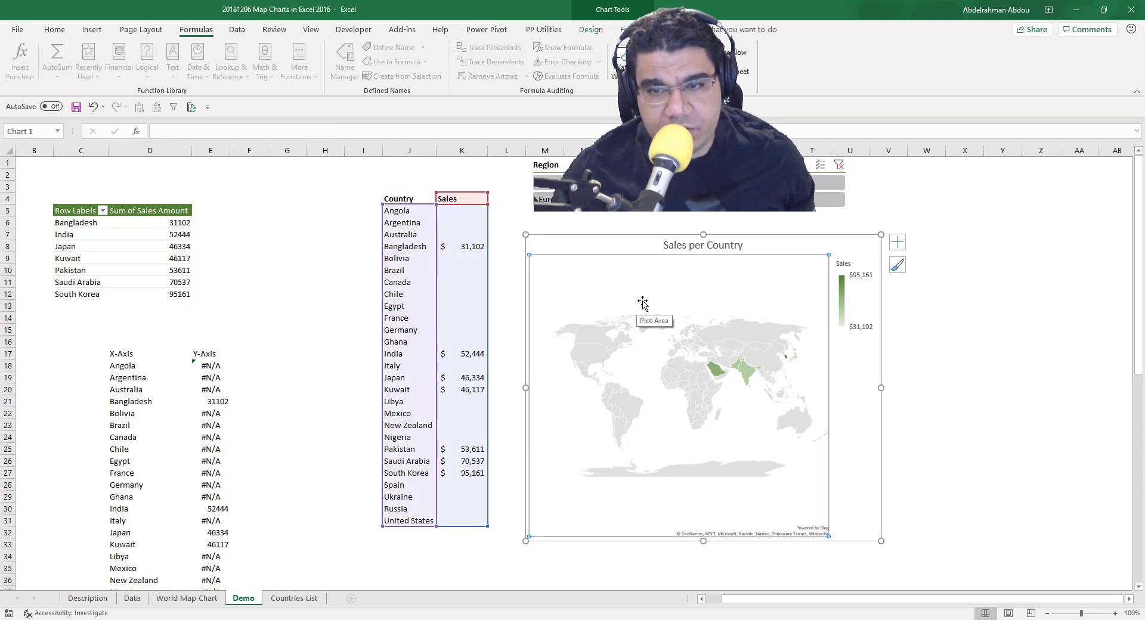
pyautogui.rightClick(642, 303)
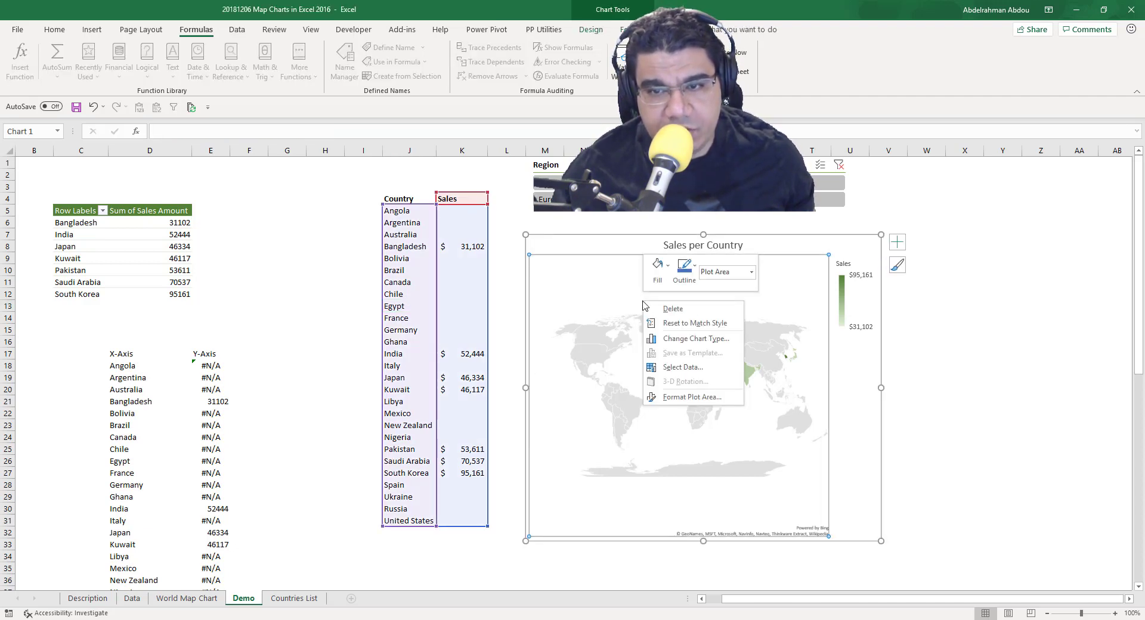
pyautogui.click(672, 366)
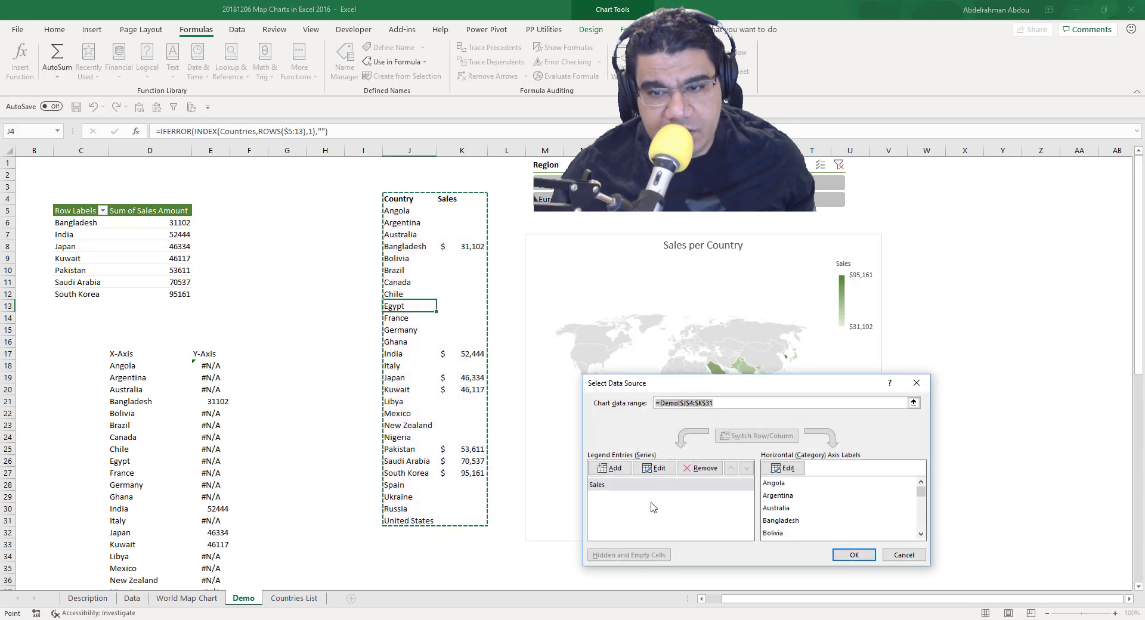
# Step: Replace the cell reference in the chart's horizontal axis label range with the defined name, giving =Demo!X_Axis2
pyautogui.click(780, 470)
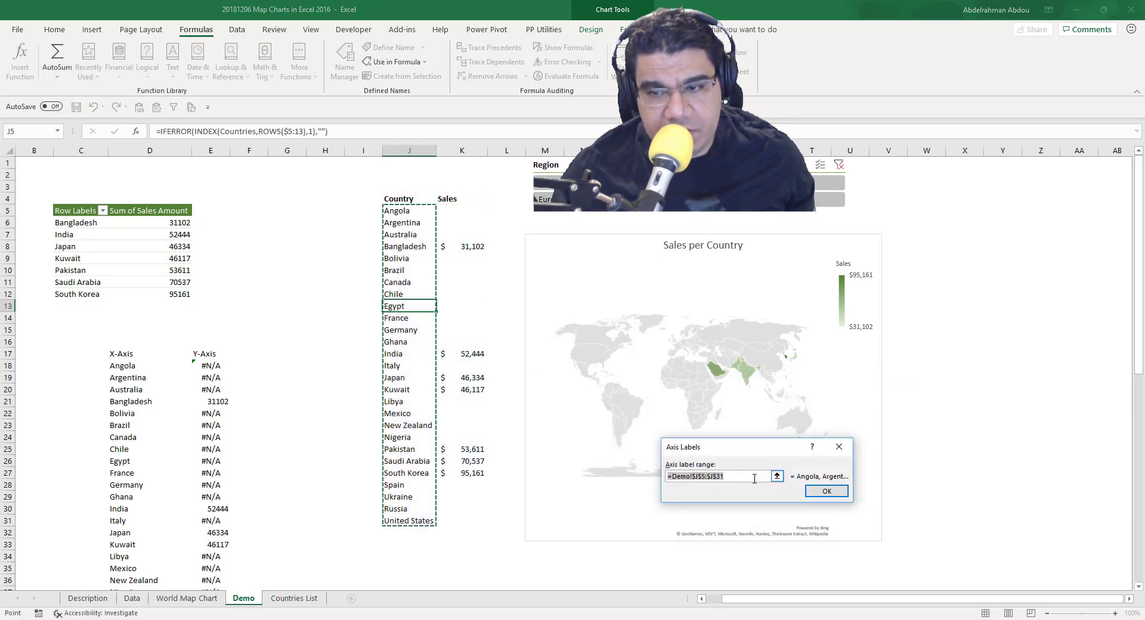
pyautogui.click(746, 477)
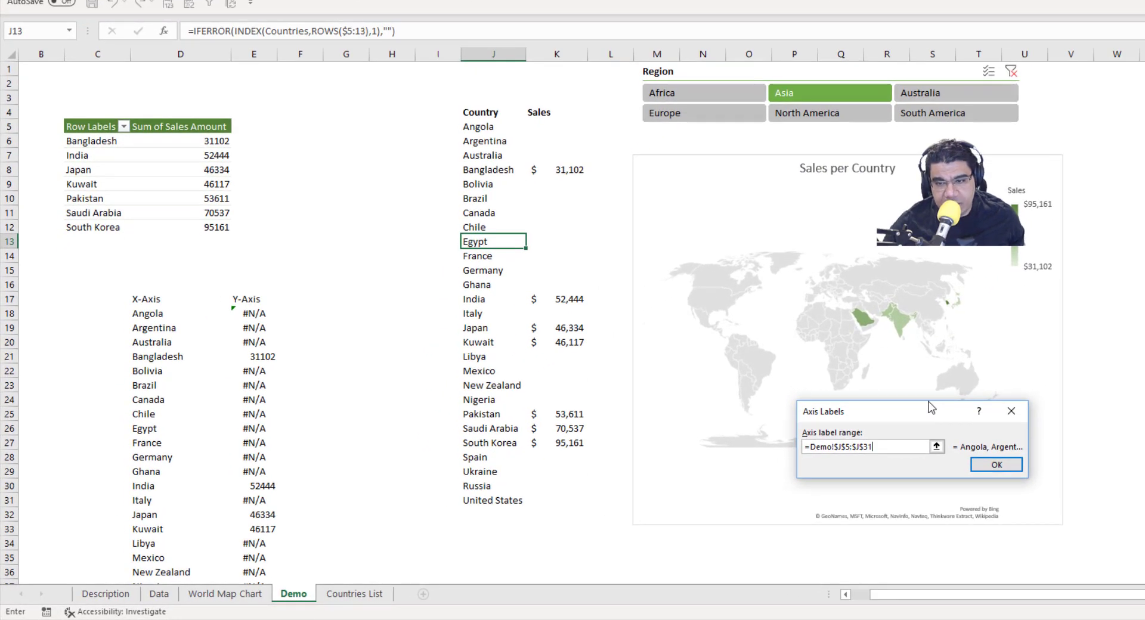
pyautogui.press('BackSpace')
pyautogui.press('BackSpace')
pyautogui.press('BackSpace')
pyautogui.press('BackSpace')
pyautogui.press('BackSpace')
pyautogui.press('BackSpace')
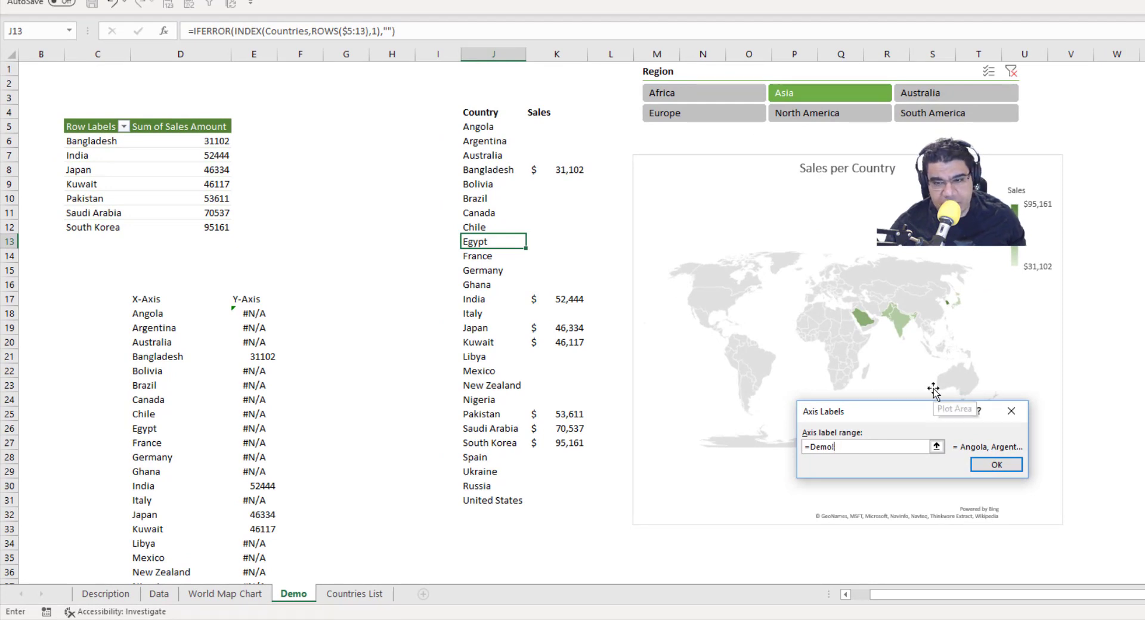
pyautogui.press('F3')
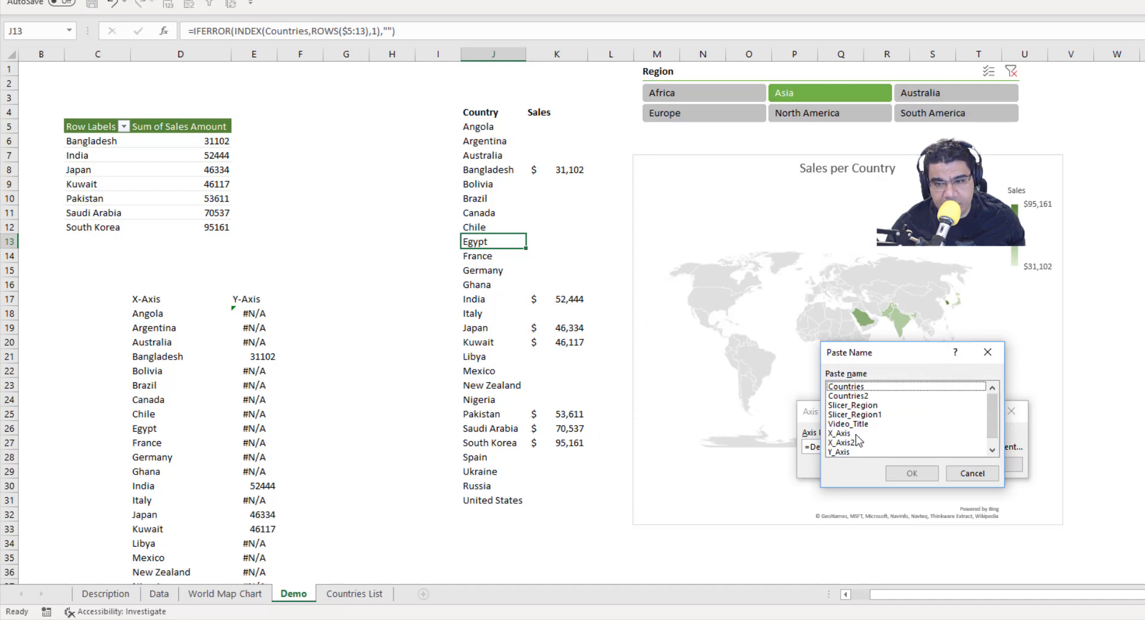
pyautogui.scroll(-1, 874, 448)
pyautogui.click(857, 435)
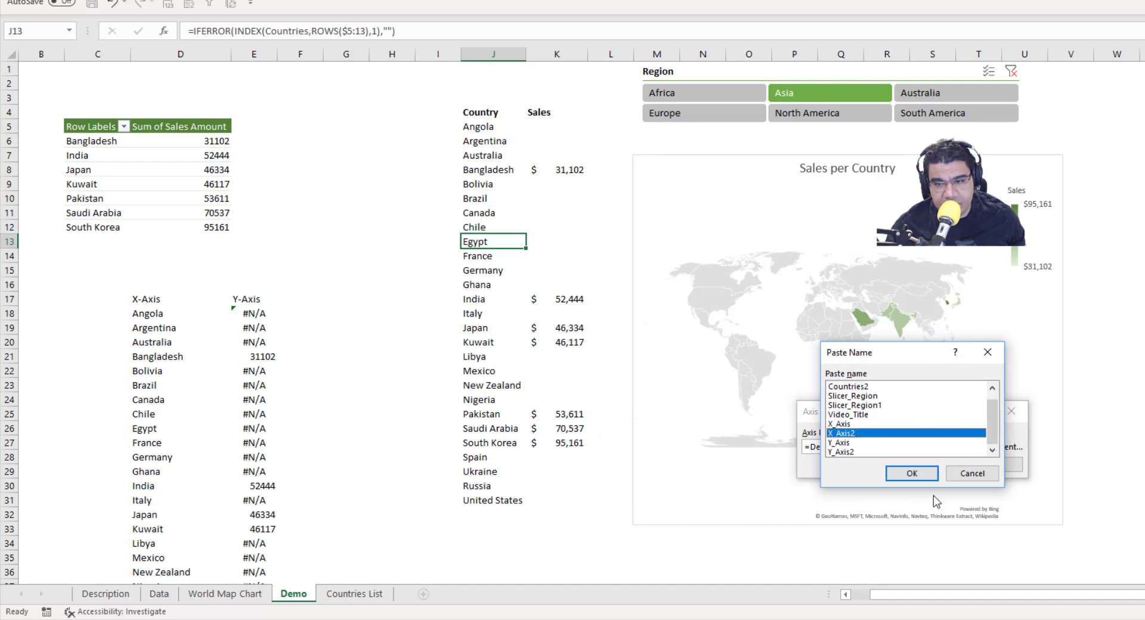
pyautogui.click(911, 473)
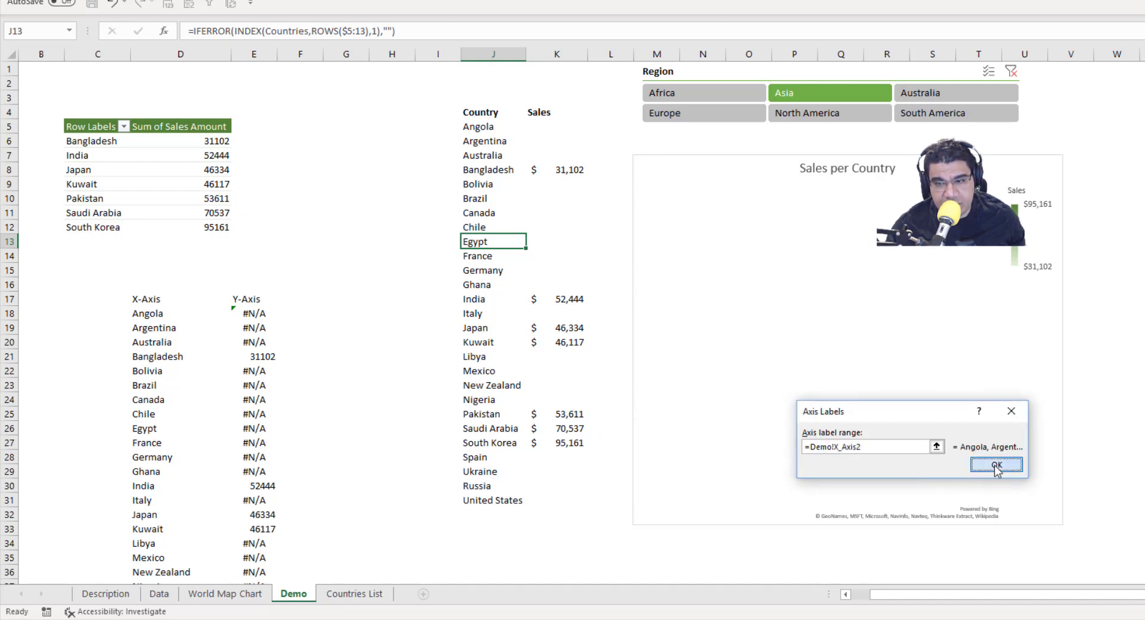
pyautogui.click(996, 465)
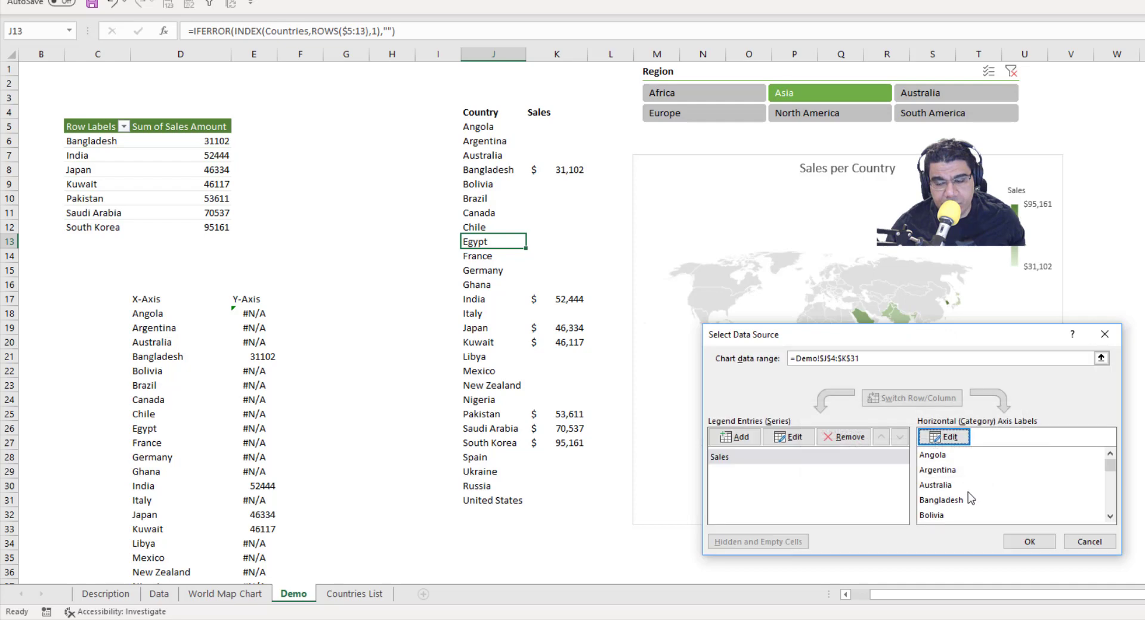
# Step: Set the Sales series values to =Demo!Y_Axis2 using the defined name, and apply the chart's data source changes
pyautogui.click(790, 458)
pyautogui.click(802, 442)
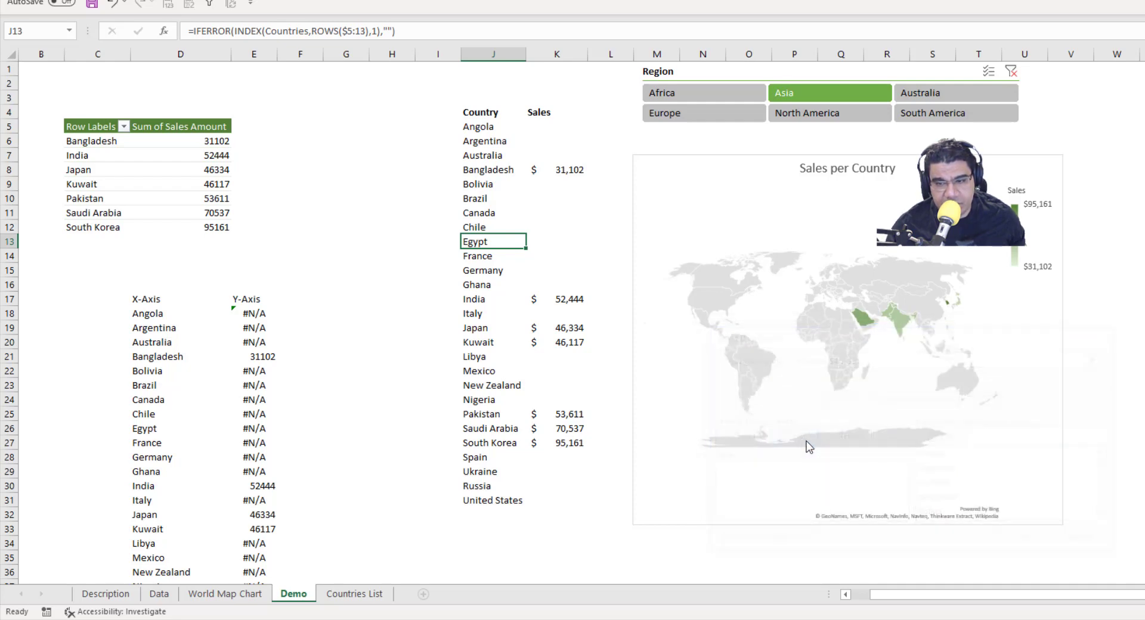
pyautogui.click(932, 437)
pyautogui.press('BackSpace')
pyautogui.press('BackSpace')
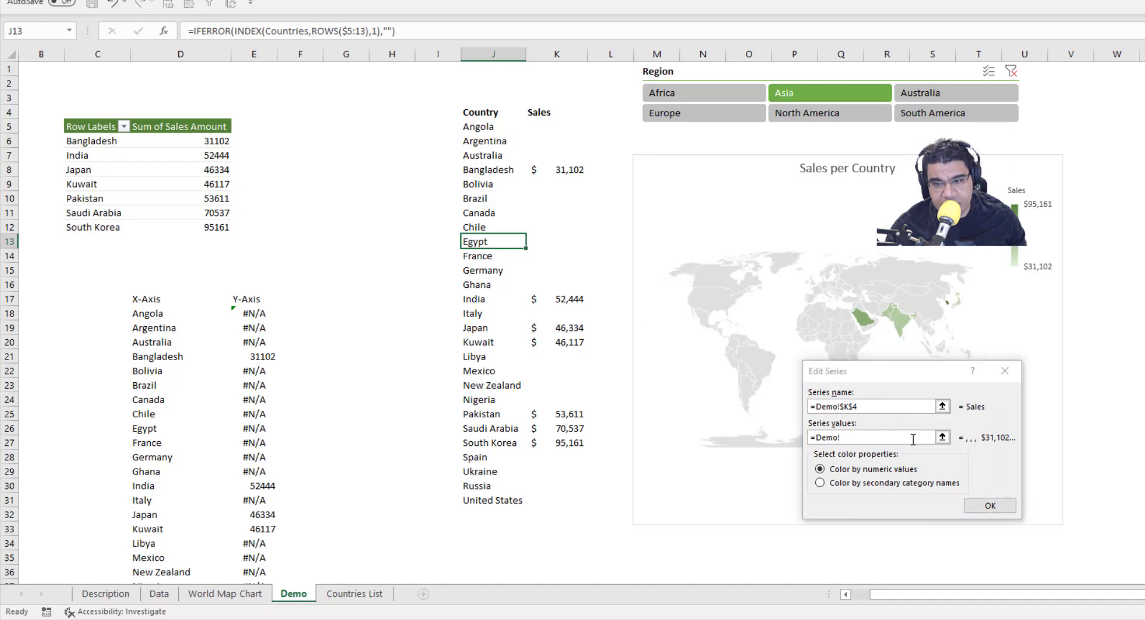
pyautogui.press('F3')
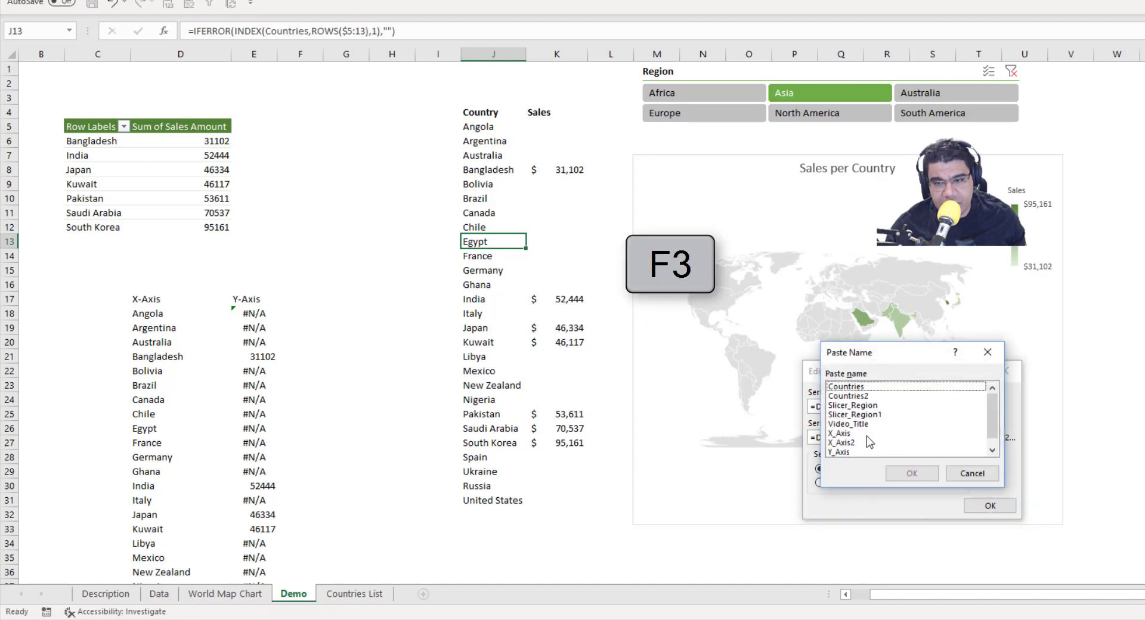
pyautogui.click(850, 456)
pyautogui.click(912, 473)
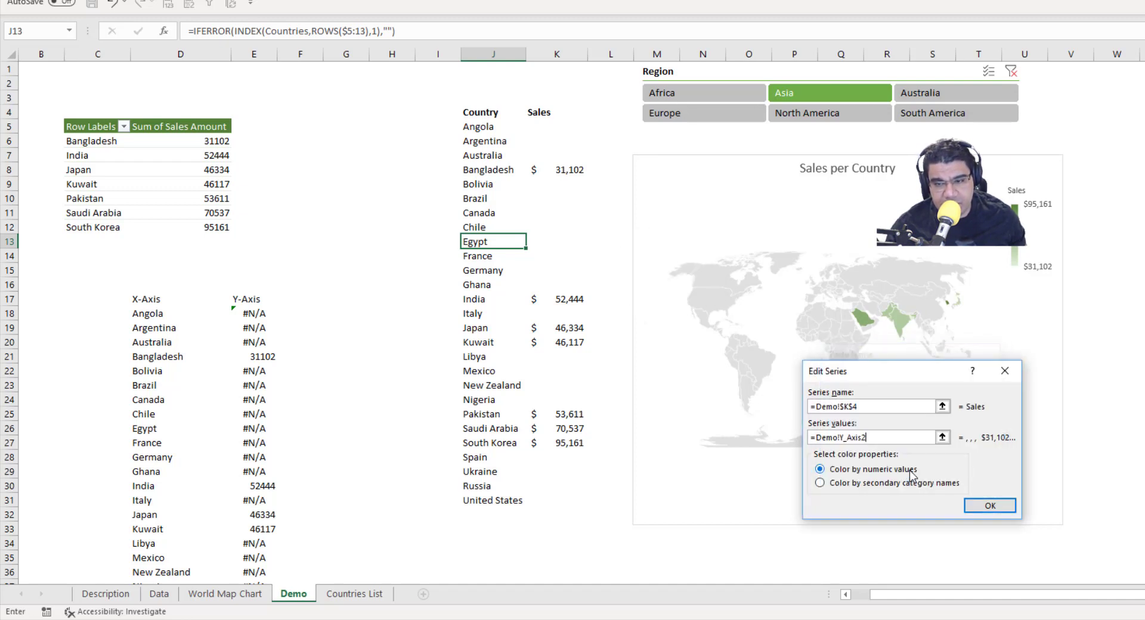
pyautogui.click(992, 504)
pyautogui.click(1028, 541)
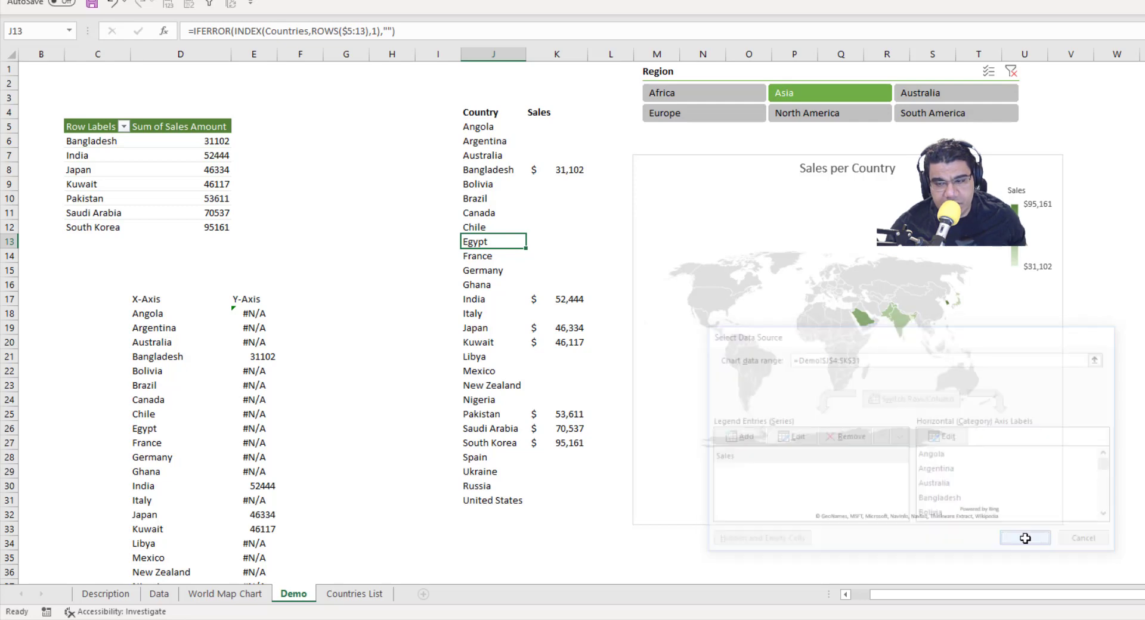
# Step: Filter the Region slicer to Africa and check the map chart and its source ranges against the sales list
pyautogui.click(611, 142)
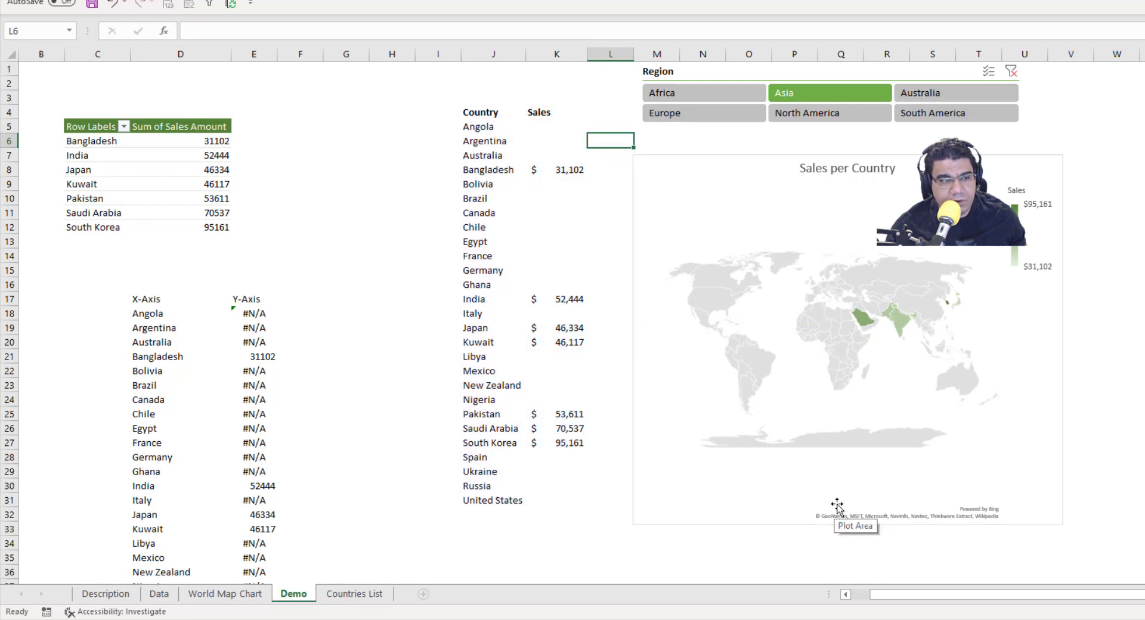
pyautogui.click(701, 97)
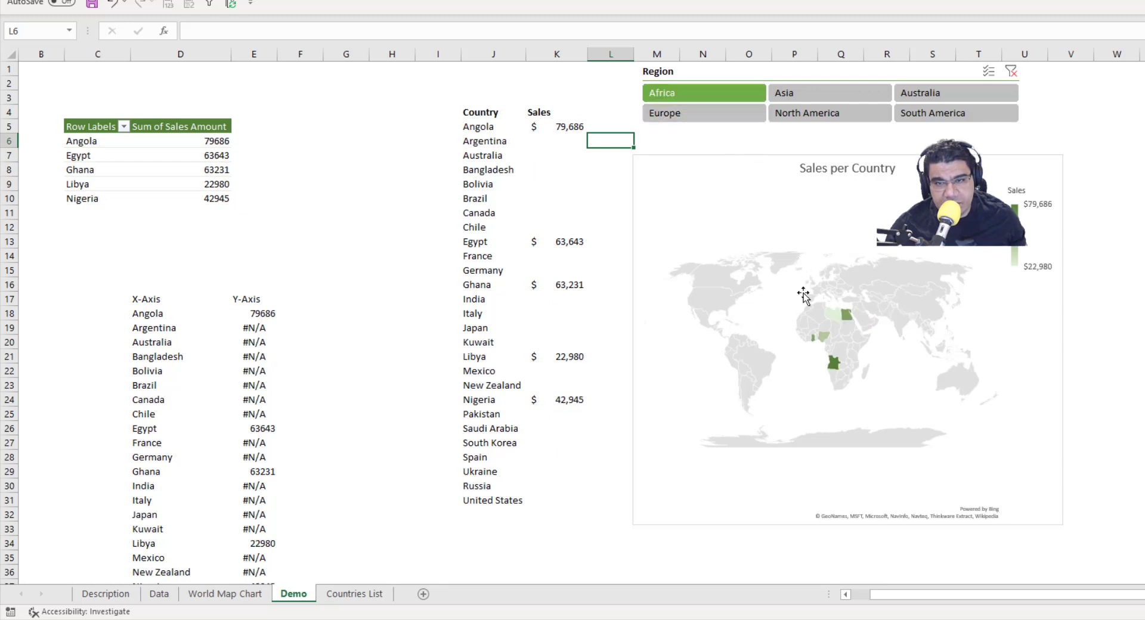
pyautogui.click(556, 357)
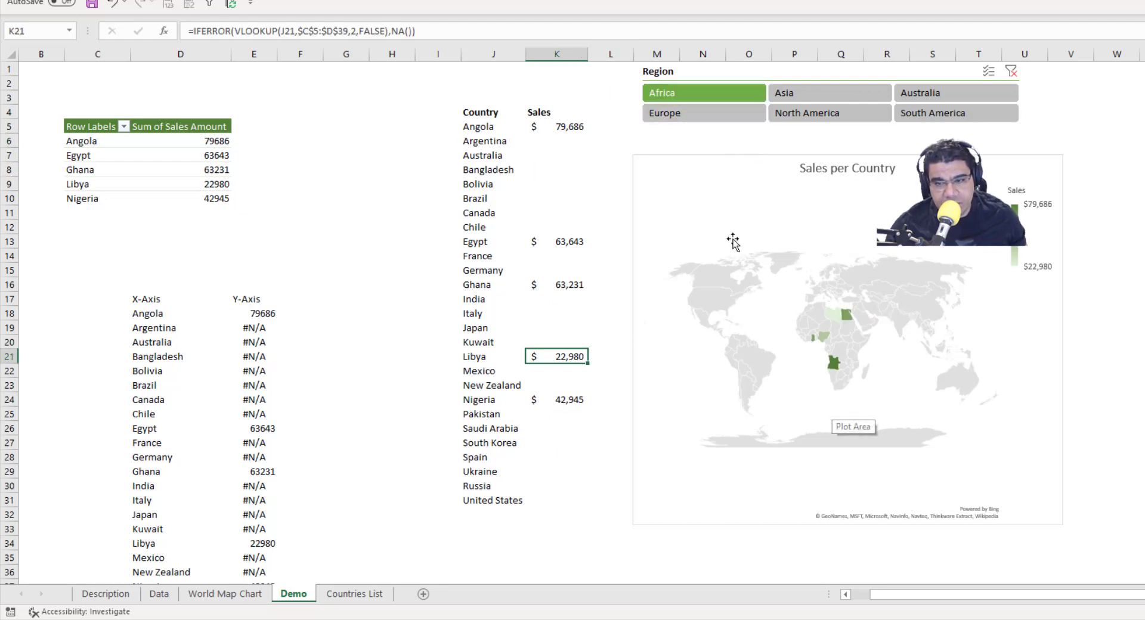
pyautogui.click(805, 356)
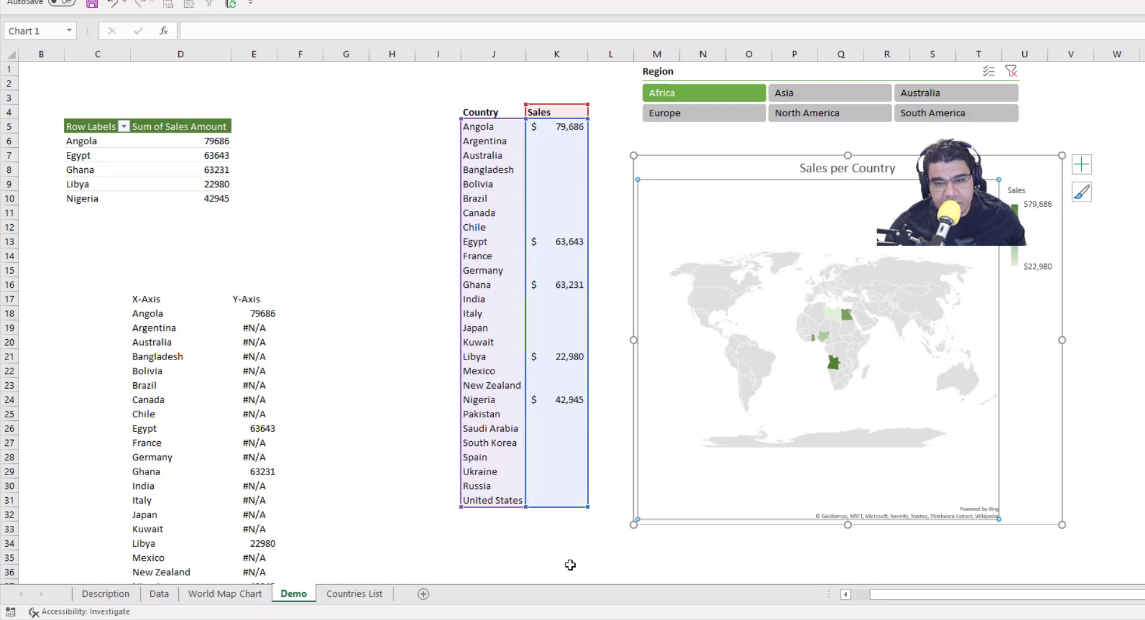
pyautogui.click(382, 514)
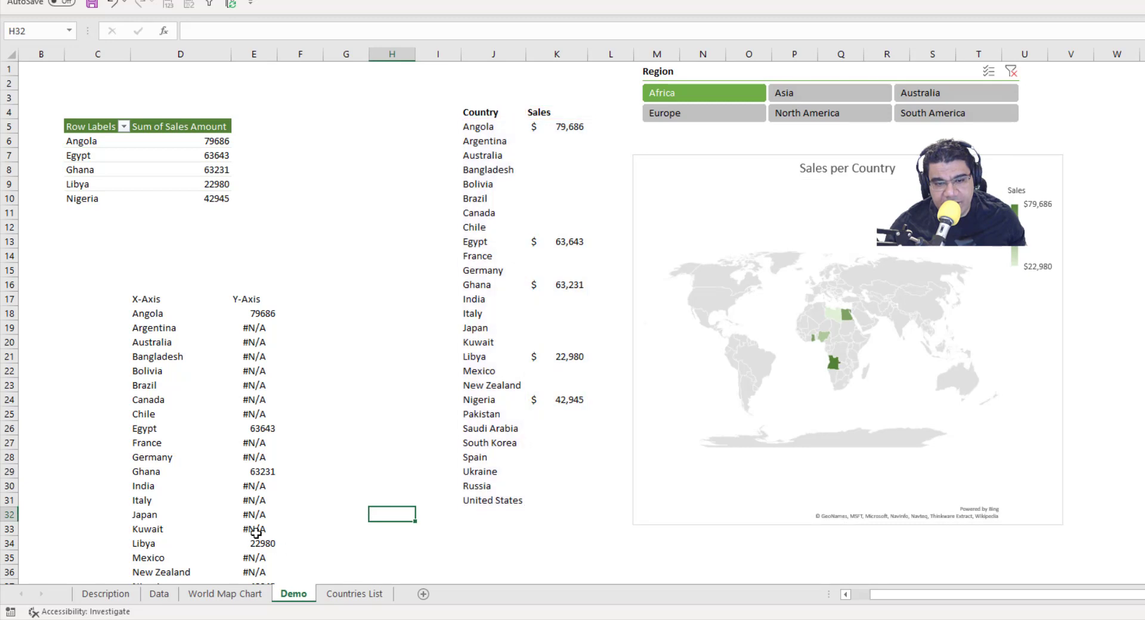
pyautogui.click(567, 285)
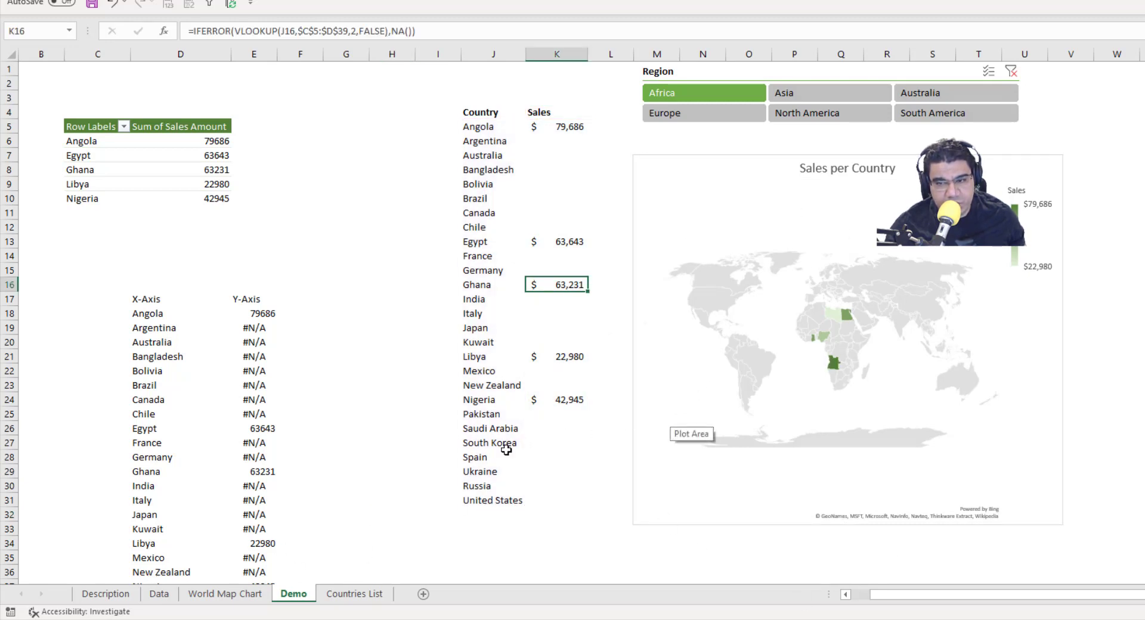
# Step: Copy the last table row (Russia, row 275) of the Data sheet into row 276
pyautogui.click(159, 594)
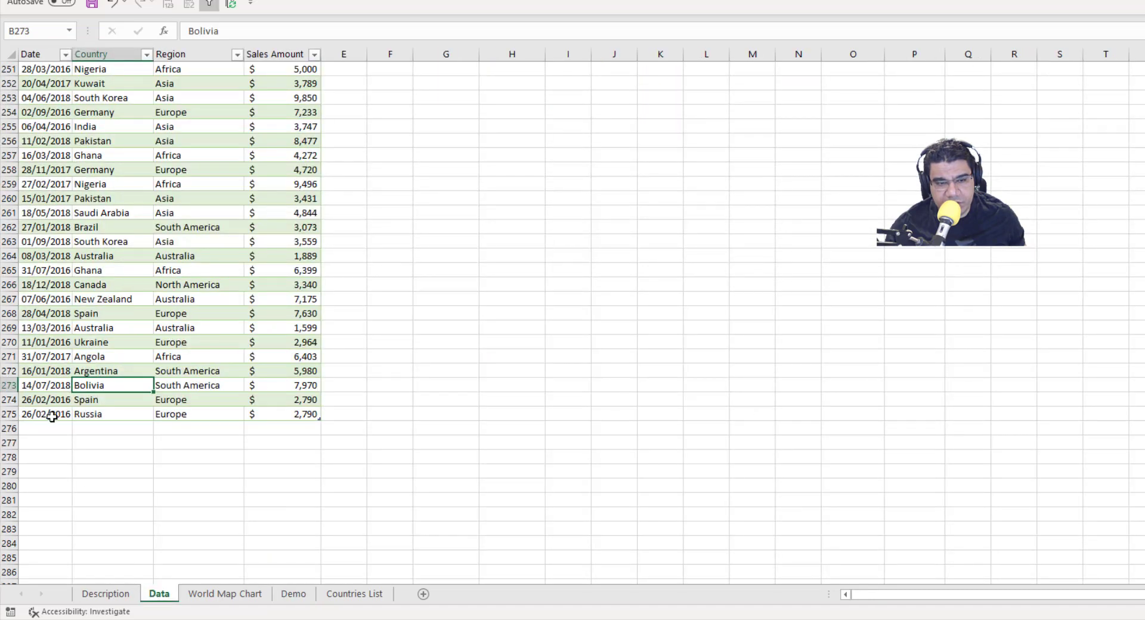
pyautogui.moveTo(52, 416); pyautogui.dragTo(307, 412)
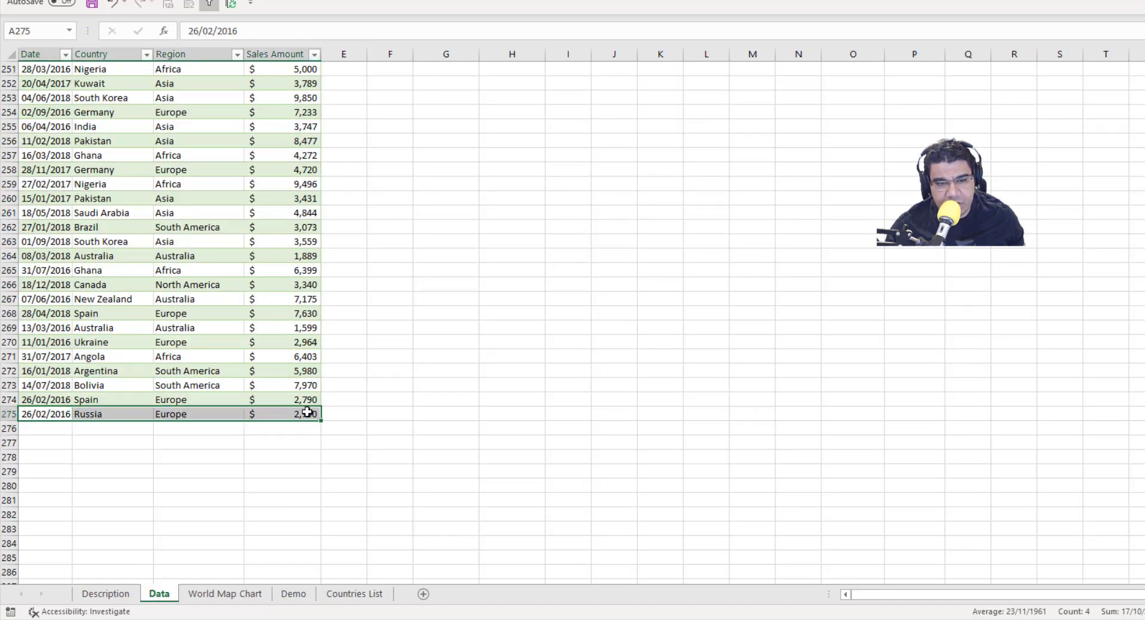
pyautogui.hotkey('ctrl', 'c')
pyautogui.click(48, 429)
pyautogui.hotkey('ctrl', 'v')
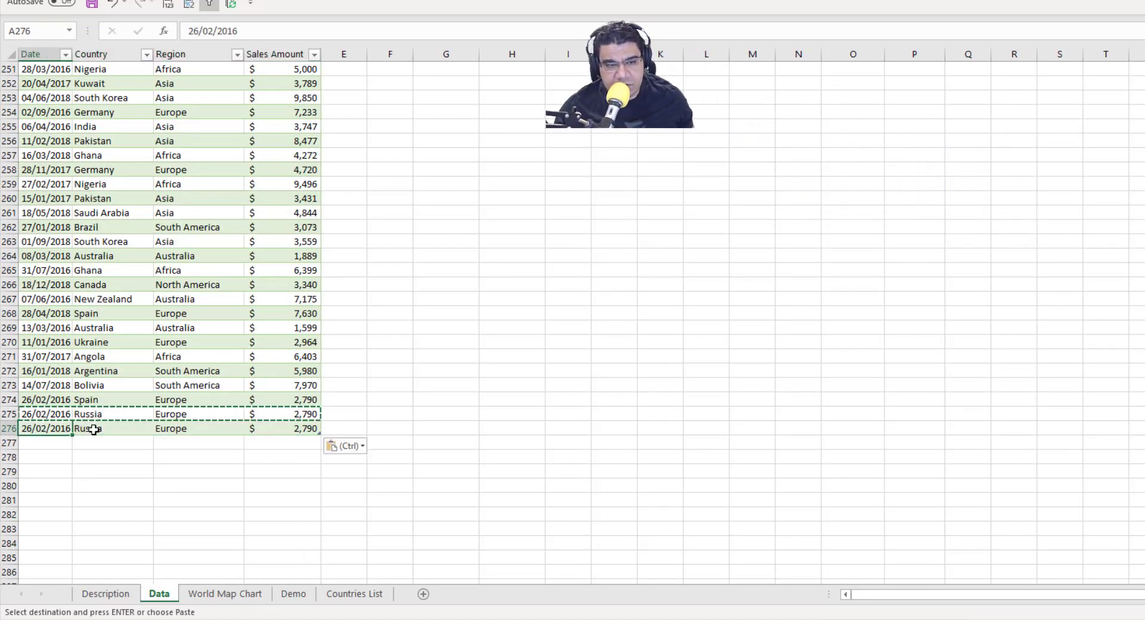
# Step: Change the country in B276 of the new row to Denmark
pyautogui.click(94, 429)
pyautogui.doubleClick(93, 429)
pyautogui.write('De')
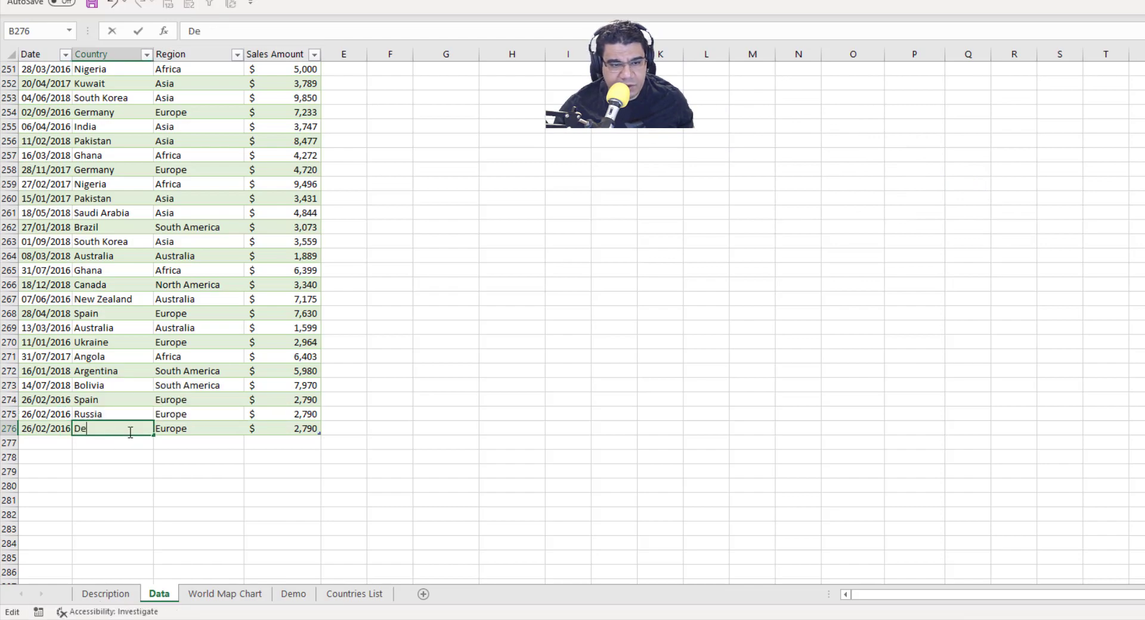
pyautogui.write('nmark')
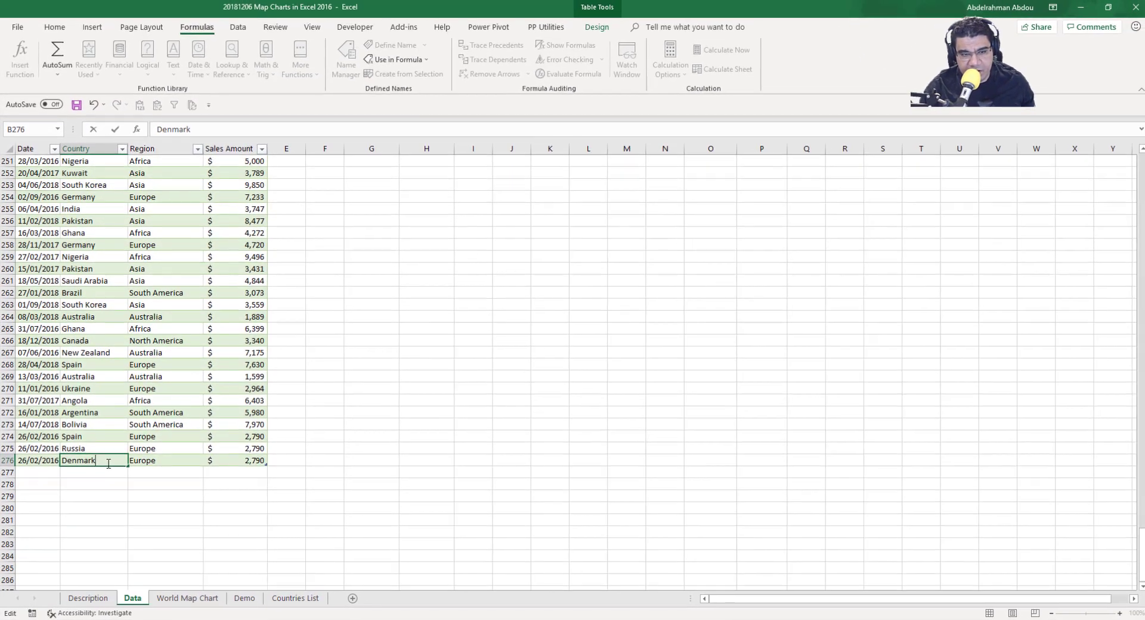
pyautogui.press('Return')
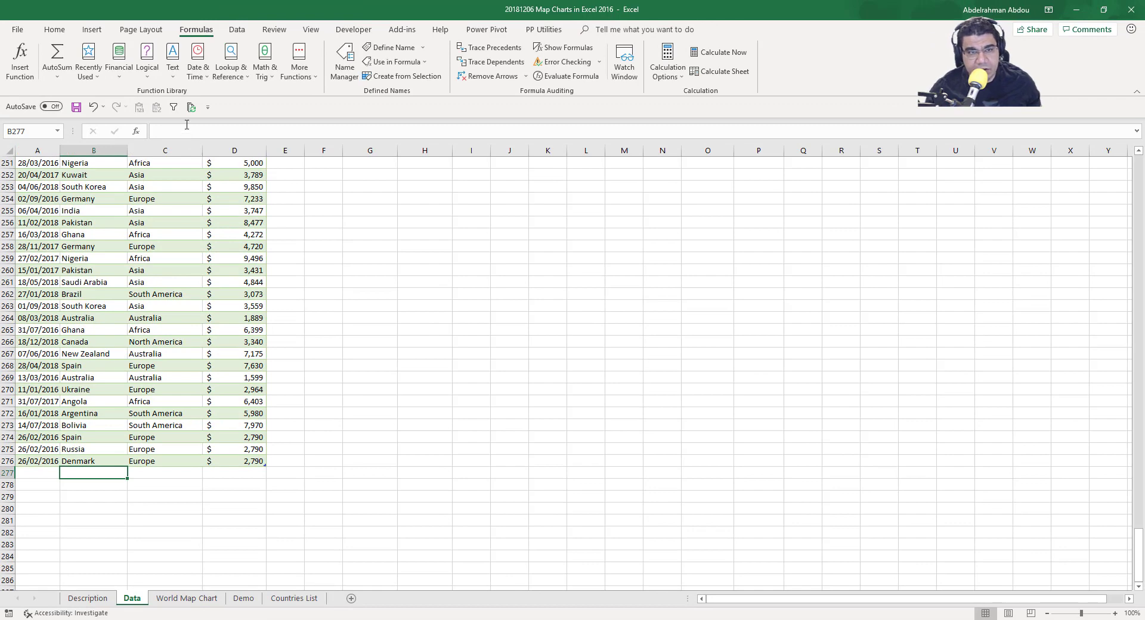
# Step: Check the Country list and the map chart's source range on the Demo sheet for the new Denmark entry
pyautogui.click(243, 598)
pyautogui.click(432, 393)
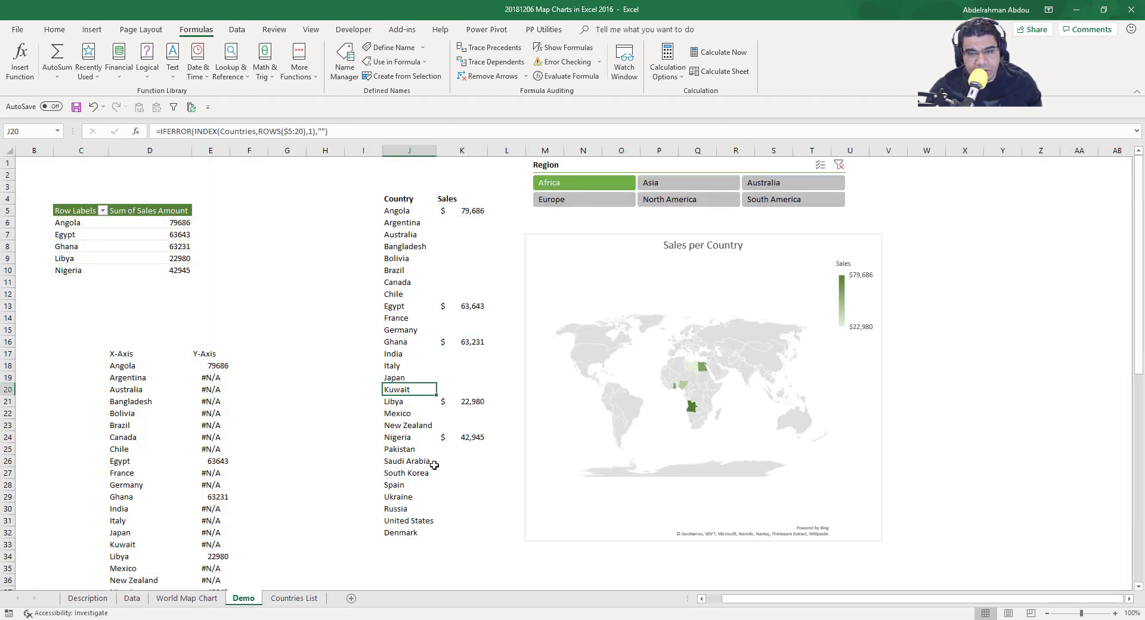
pyautogui.click(432, 471)
pyautogui.click(426, 506)
pyautogui.click(619, 346)
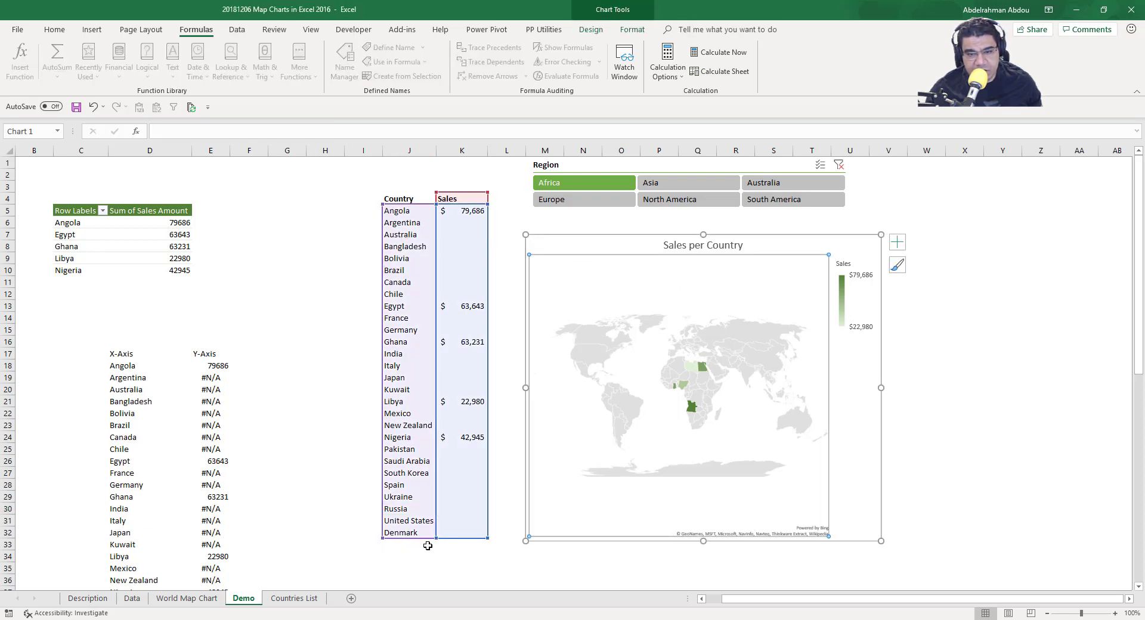
pyautogui.click(331, 473)
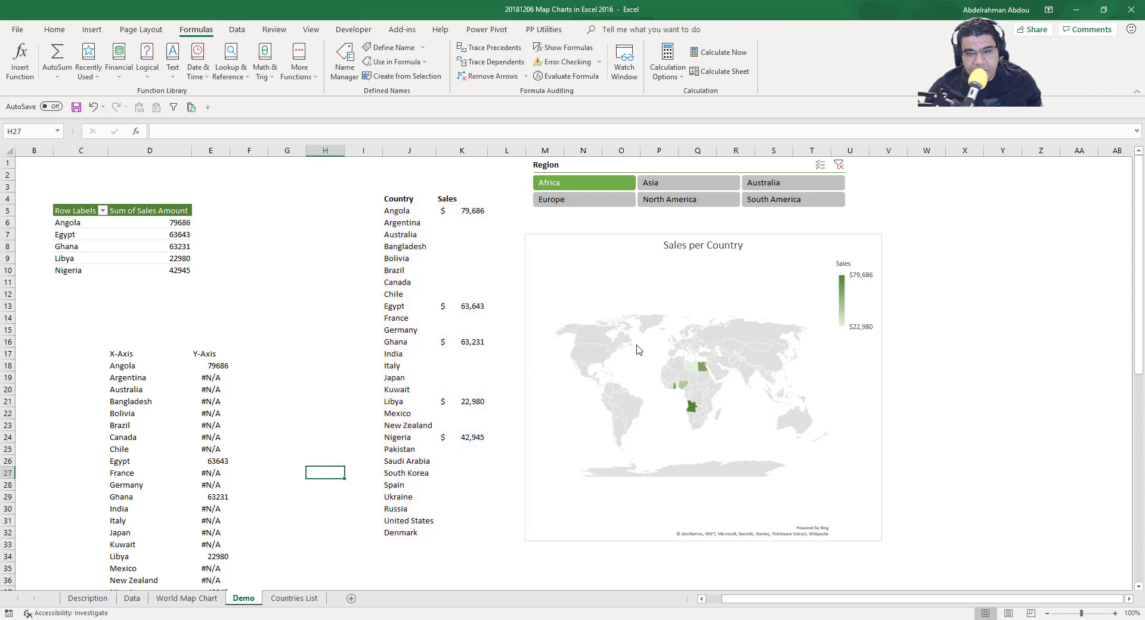
# Step: Filter the Region slicer to Europe and examine the map chart, its source range and the formulas in the Sales column
pyautogui.click(583, 197)
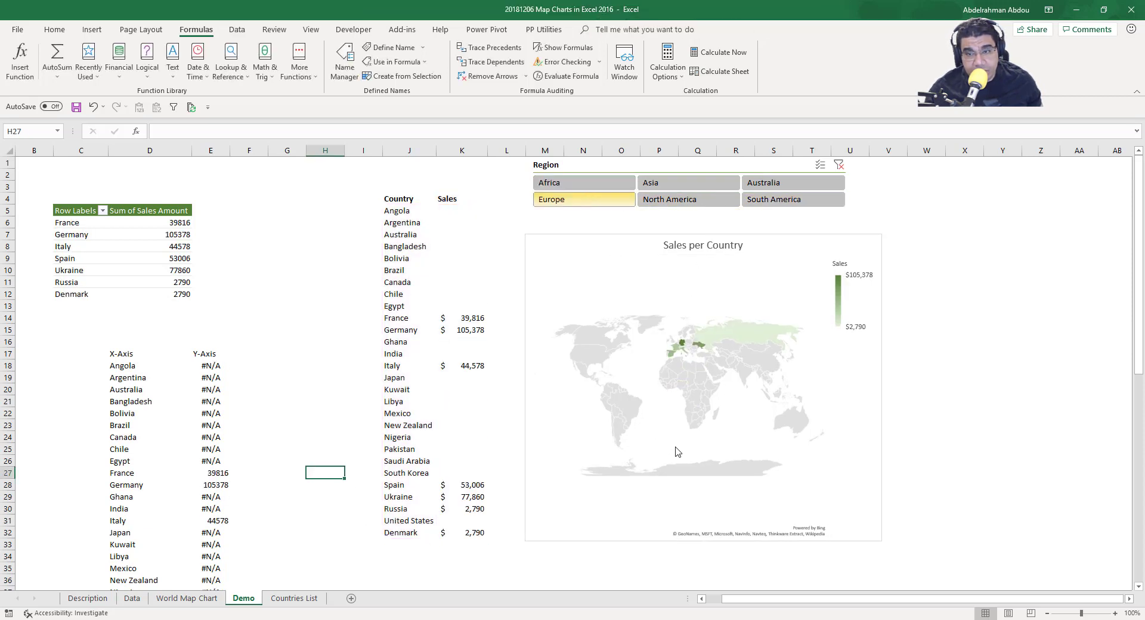
pyautogui.click(682, 363)
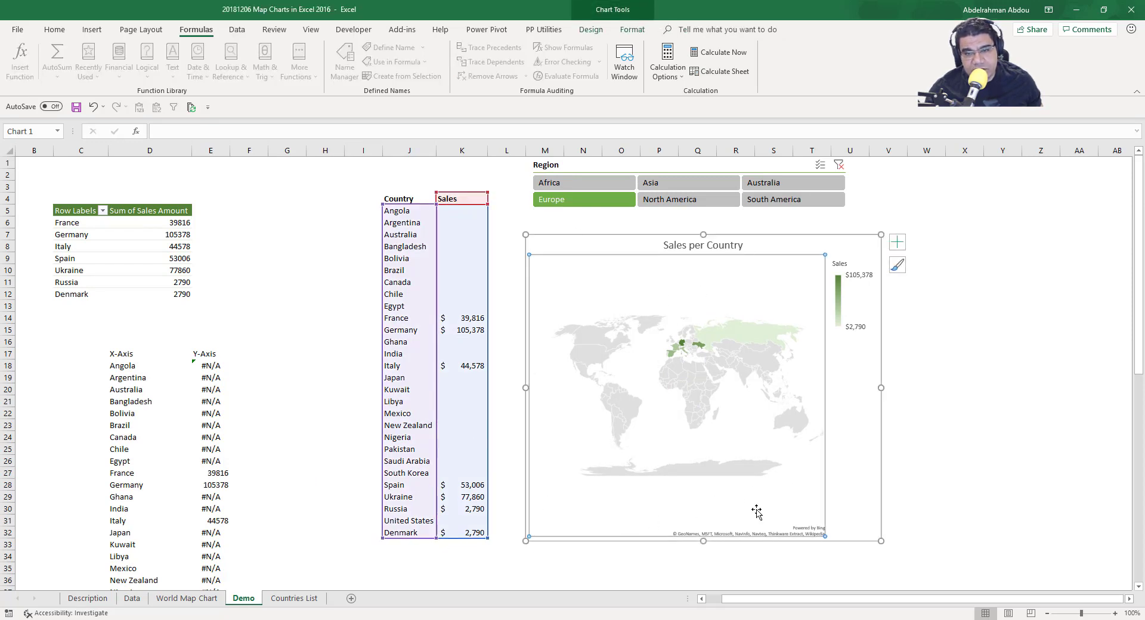
pyautogui.click(446, 212)
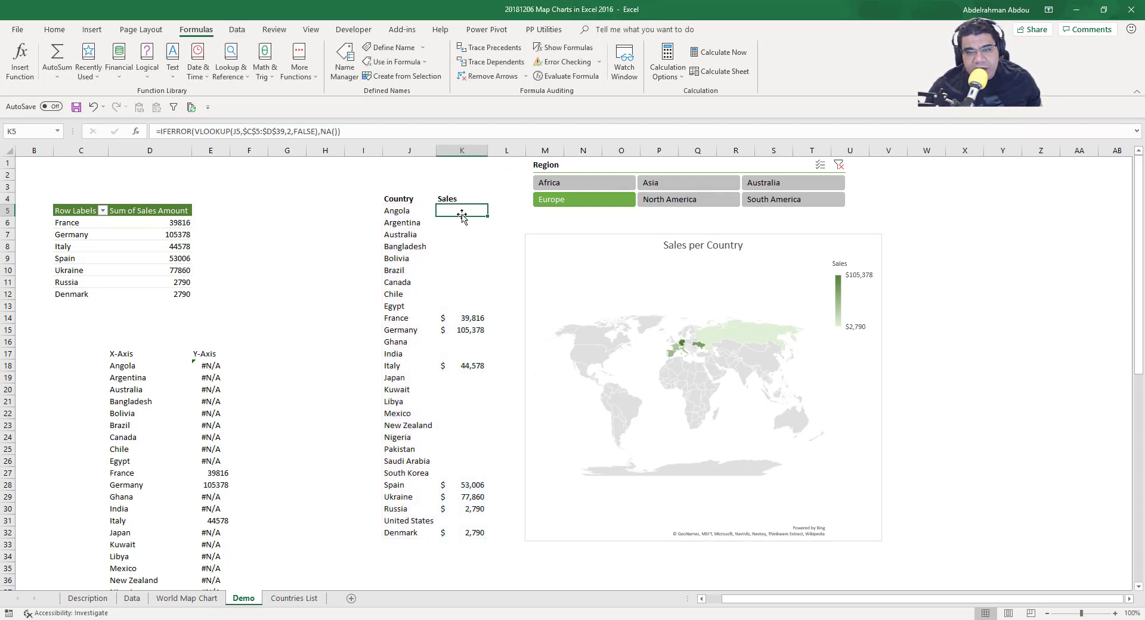
pyautogui.click(459, 234)
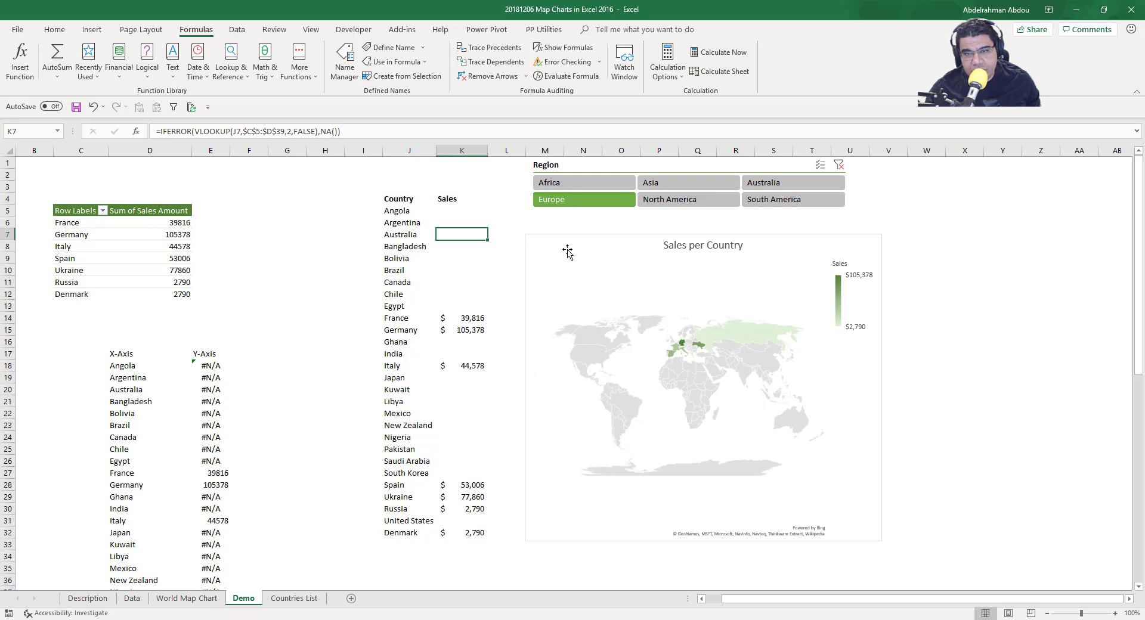
# Step: Set the IFERROR fallback value of the Sales formula in K5 to 0
pyautogui.press('Up')
pyautogui.press('Up')
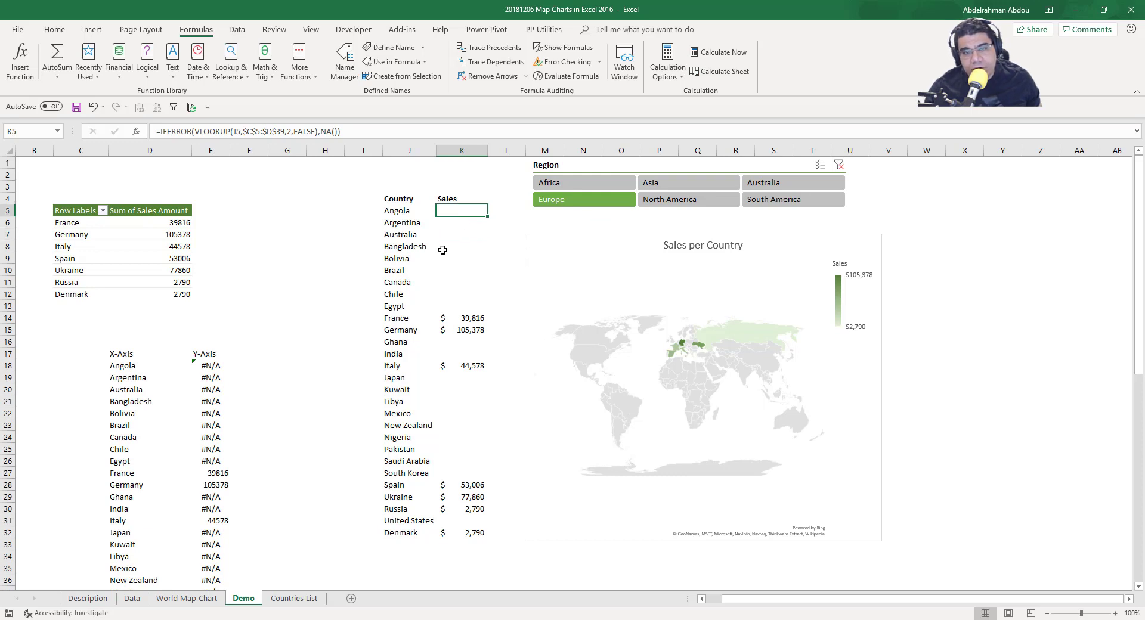
pyautogui.click(342, 131)
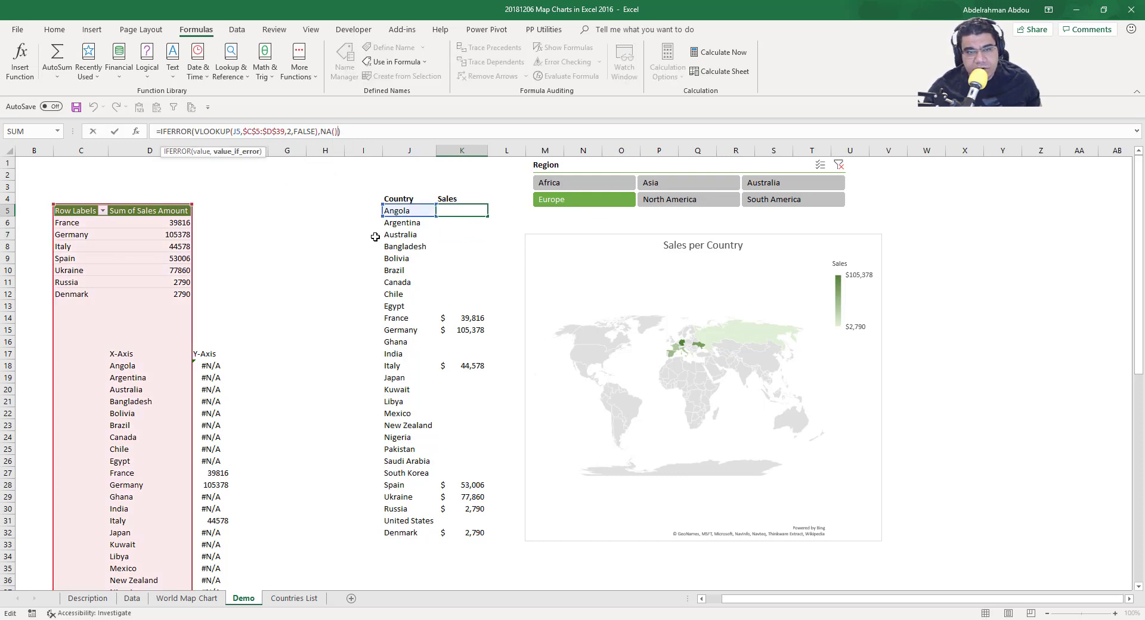
pyautogui.press('BackSpace')
pyautogui.press('BackSpace')
pyautogui.press('BackSpace')
pyautogui.press('BackSpace')
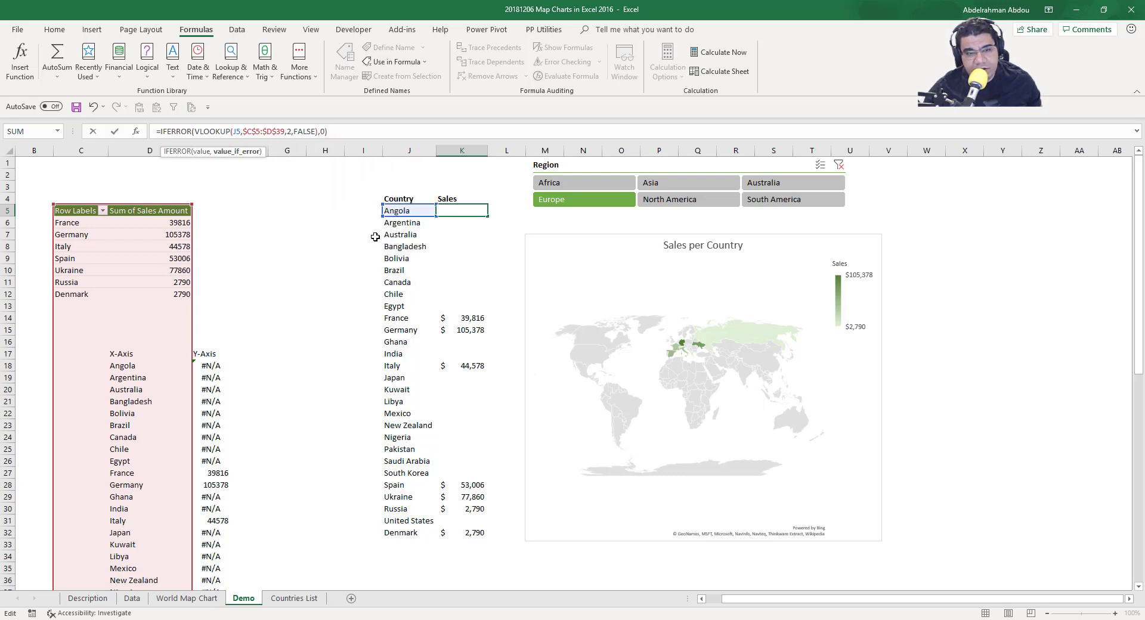
pyautogui.write('0')
pyautogui.press('Return')
# Step: Fill the K5 formula down the Sales column to K32 and compare the map chart
pyautogui.click(475, 211)
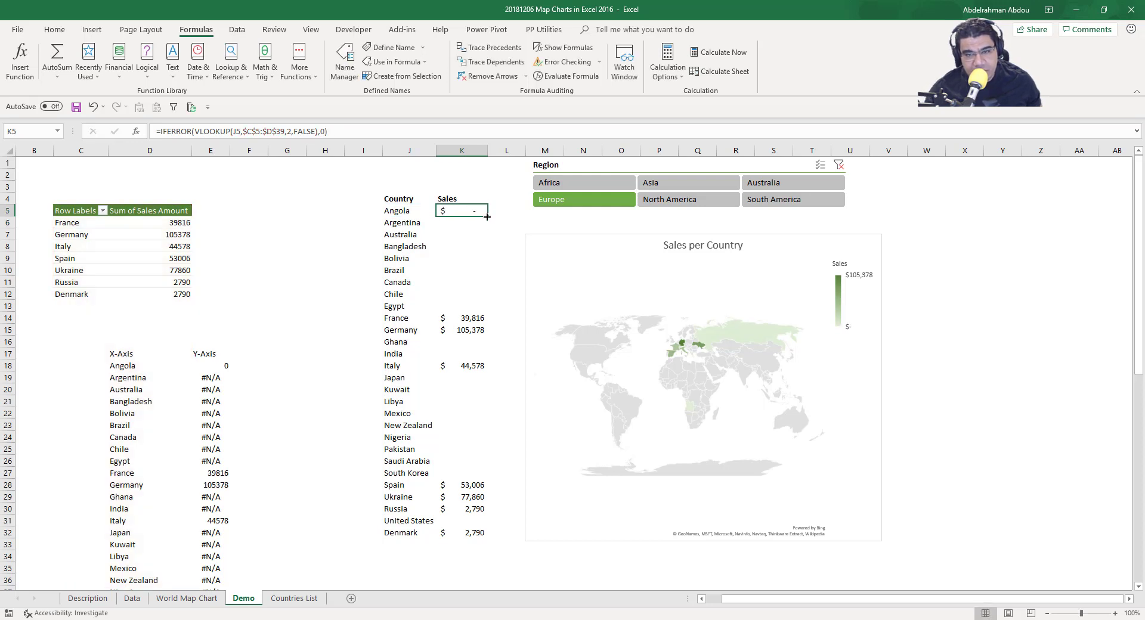
pyautogui.moveTo(487, 217); pyautogui.dragTo(461, 539)
pyautogui.click(462, 425)
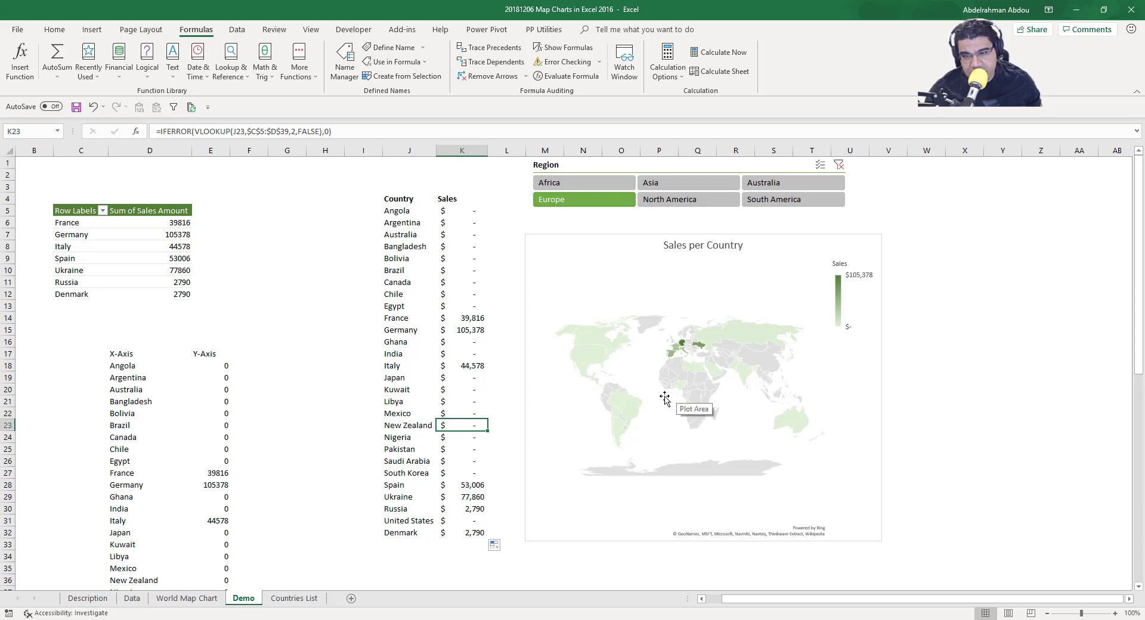
# Step: Undo the fill of the Sales column and the fallback change in K5
pyautogui.hotkey('ctrl', 'z')
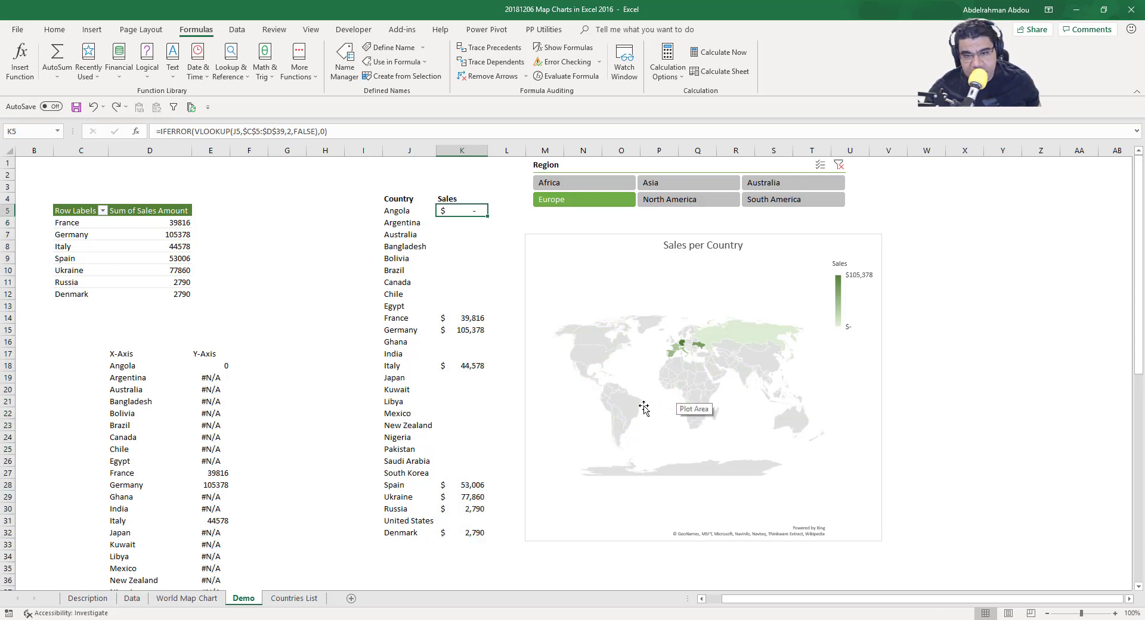
pyautogui.hotkey('ctrl', 'y')
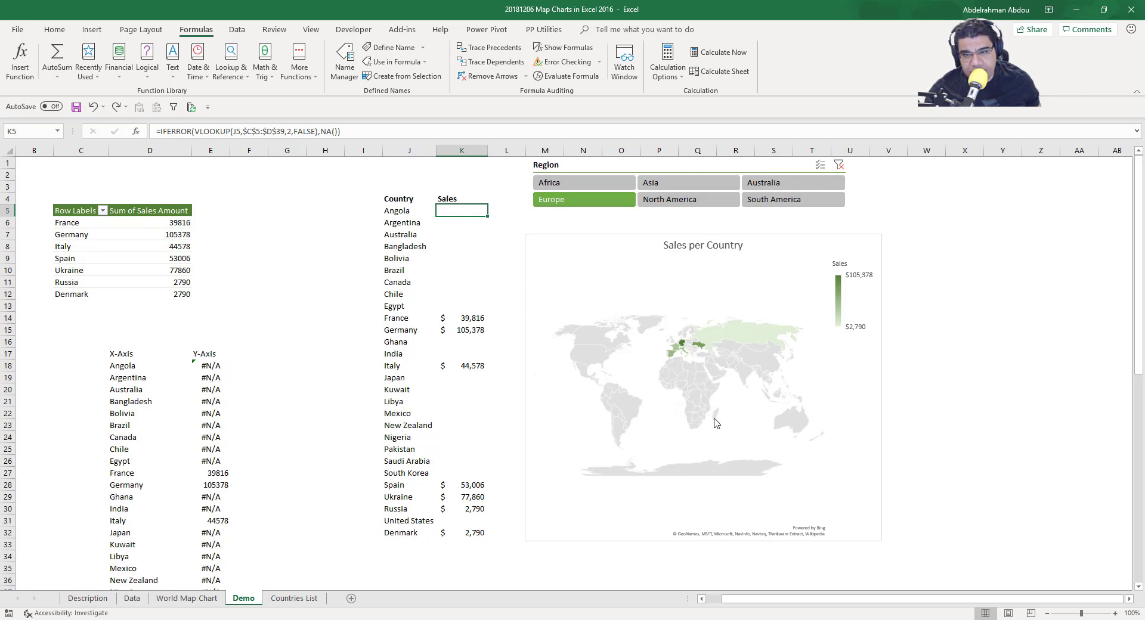
pyautogui.moveTo(704, 402)
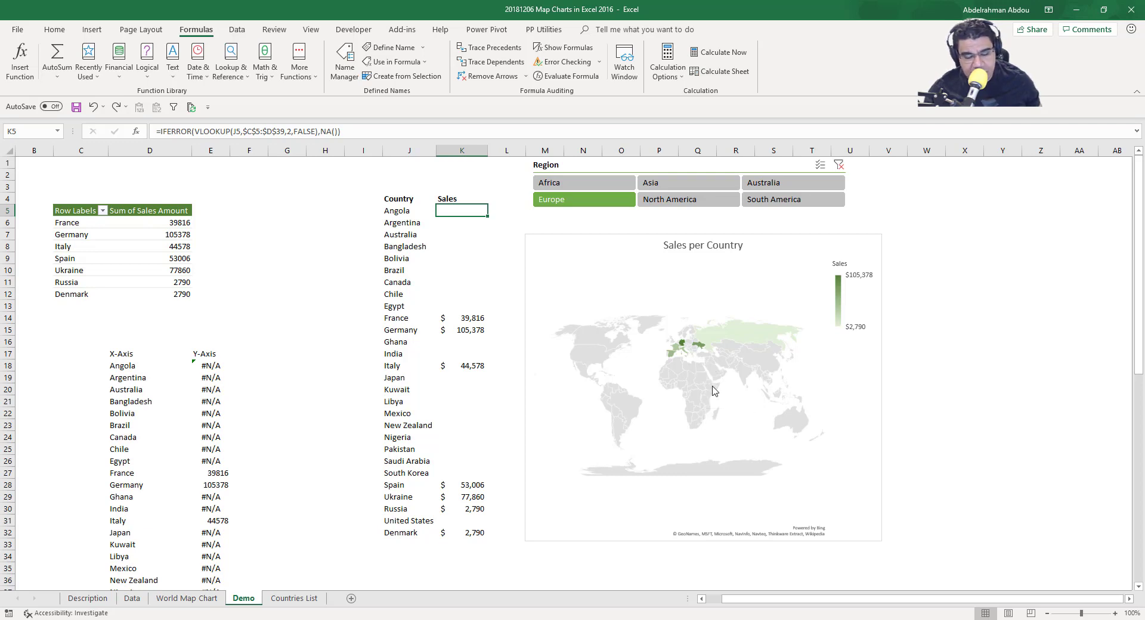
pyautogui.hotkey('ctrl', 'y')
pyautogui.hotkey('ctrl', 'y')
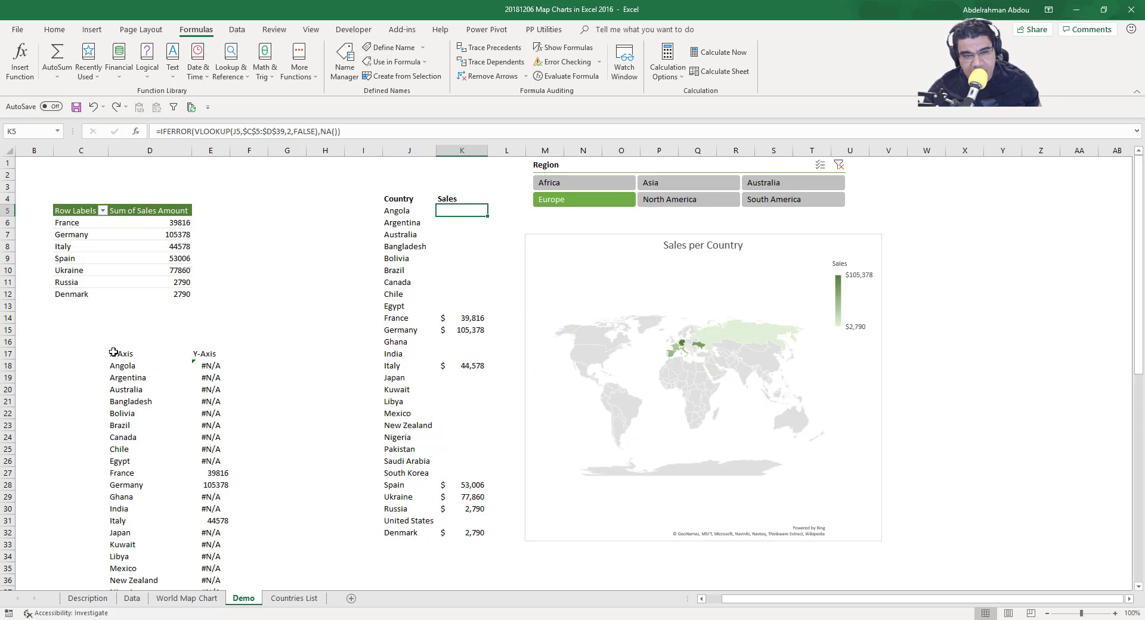
# Step: Clear the X-Axis and Y-Axis helper table in D17:E45 of the Demo sheet
pyautogui.moveTo(115, 354); pyautogui.dragTo(221, 544)
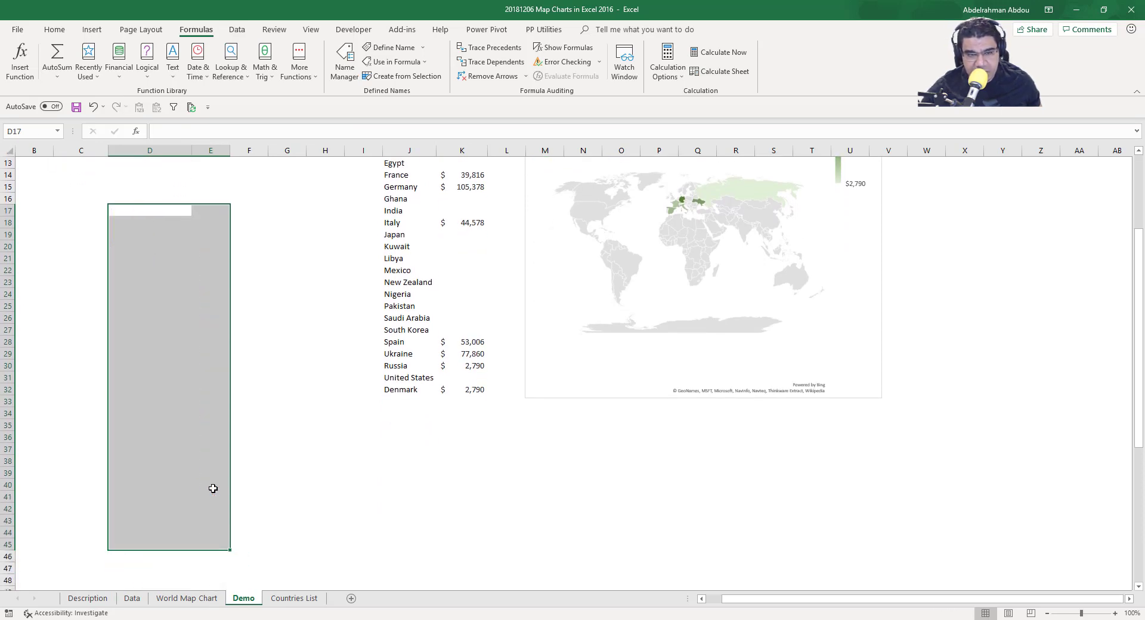
pyautogui.click(272, 272)
pyautogui.scroll(4, 358, 316)
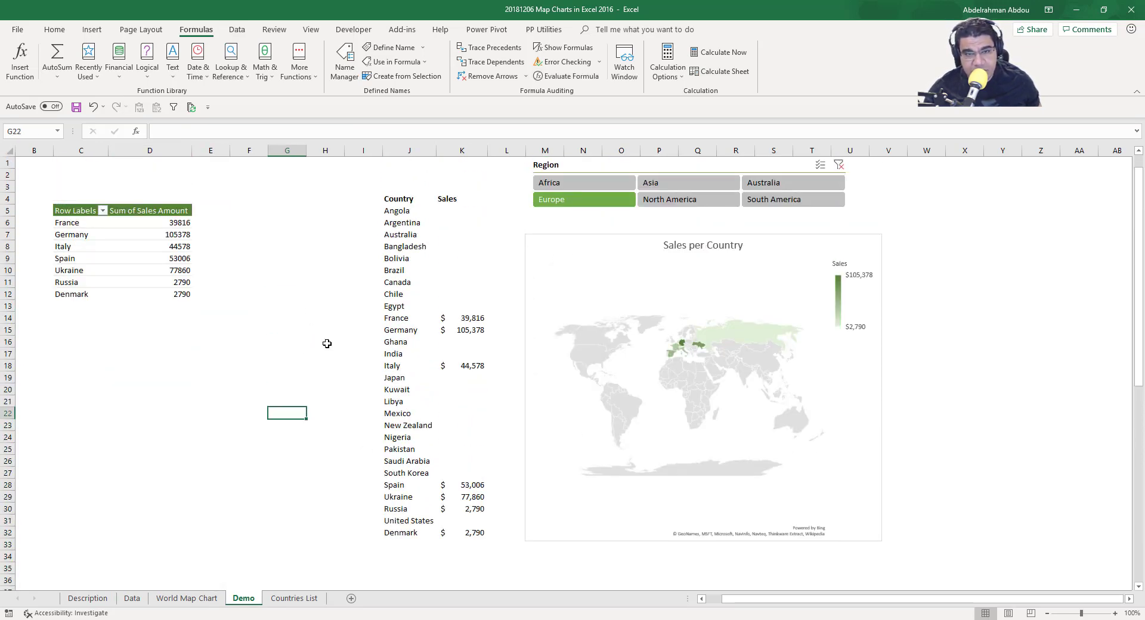
# Step: Filter the Region slicer to North America and then to South America, checking the map chart and pivot table
pyautogui.click(686, 203)
pyautogui.click(782, 203)
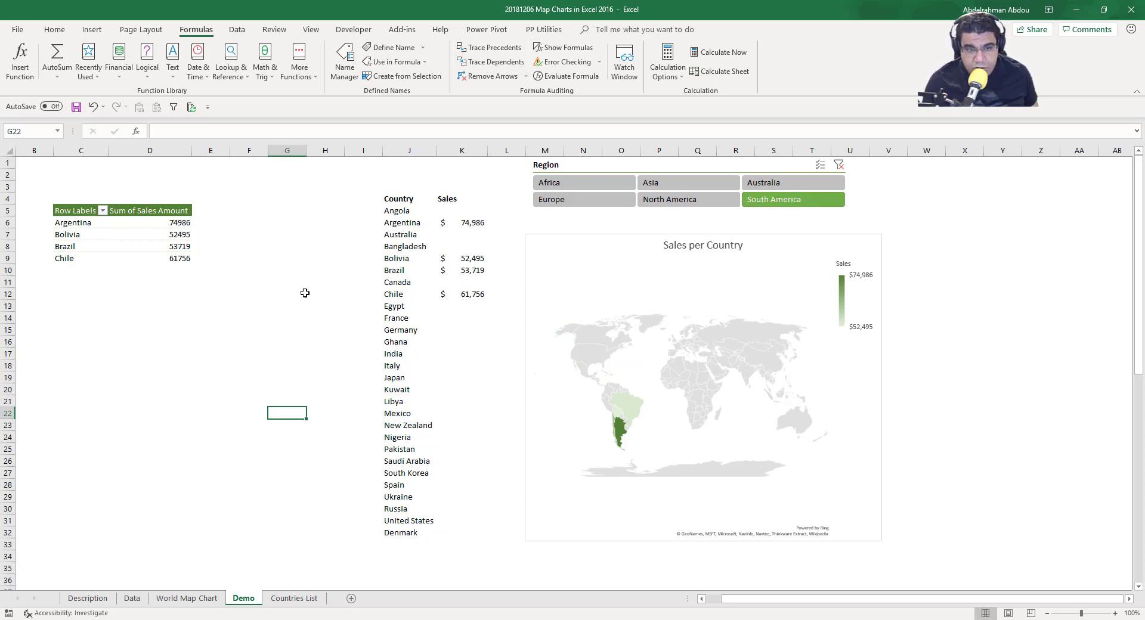
pyautogui.moveTo(67, 207); pyautogui.dragTo(164, 263)
pyautogui.click(212, 305)
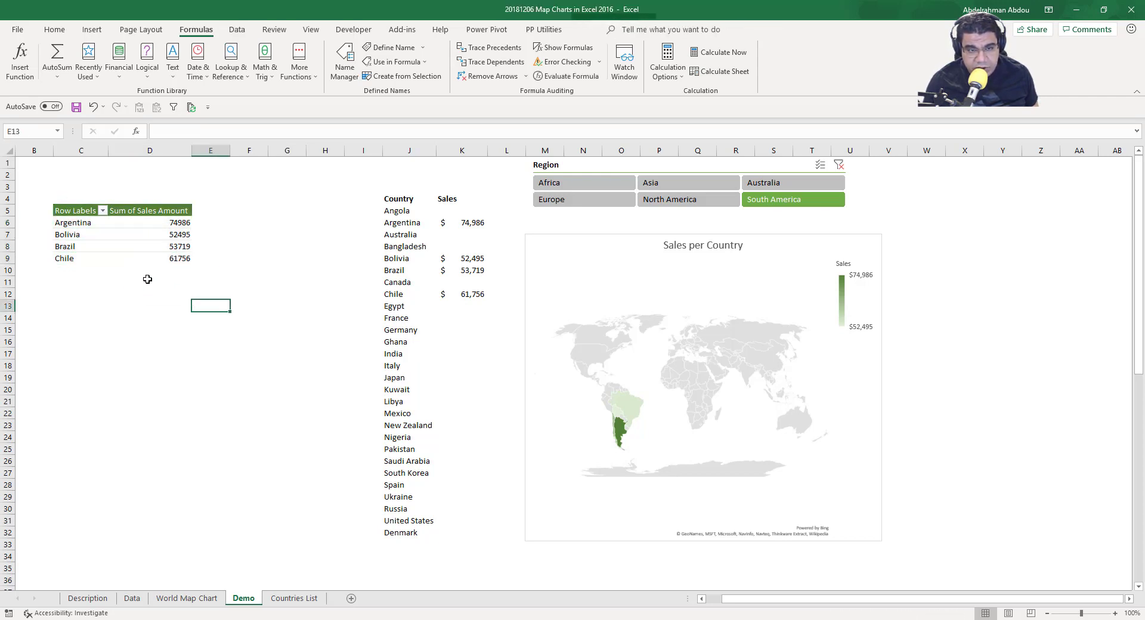
# Step: Move the pivot table in C5:D9 from the Demo sheet to cell C2 of a new worksheet
pyautogui.moveTo(76, 210); pyautogui.dragTo(168, 258)
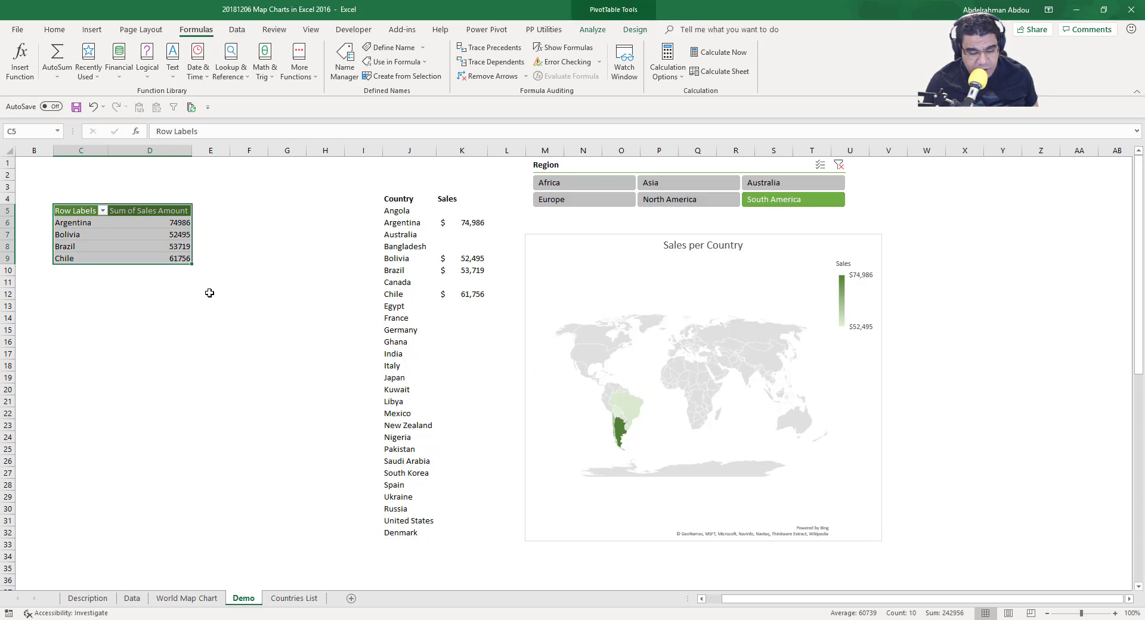
pyautogui.hotkey('ctrl', 'x')
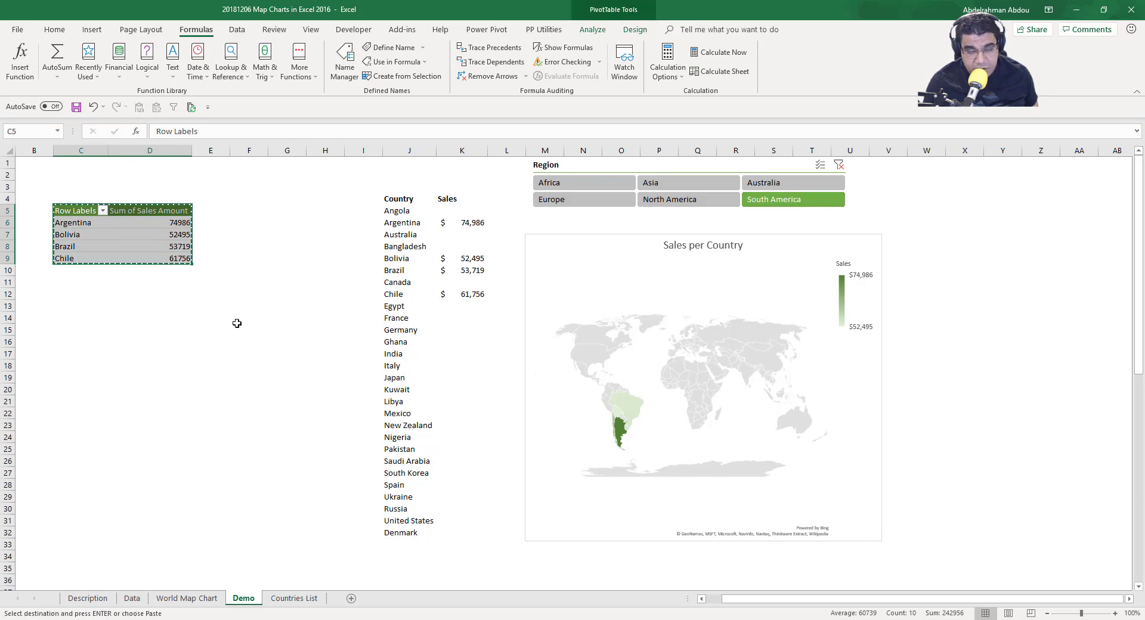
pyautogui.click(351, 598)
pyautogui.click(123, 176)
pyautogui.hotkey('ctrl', 'v')
# Step: Rename the new worksheet as Pivot
pyautogui.doubleClick(269, 597)
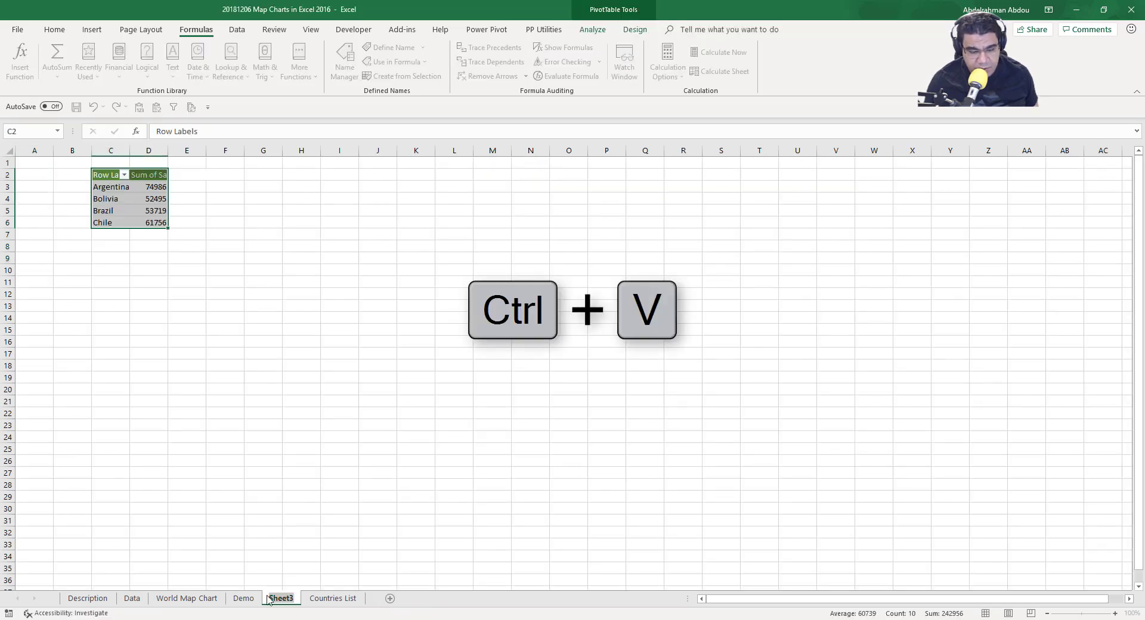
pyautogui.write('Pivot')
pyautogui.press('Return')
pyautogui.moveTo(240, 338); pyautogui.dragTo(230, 331)
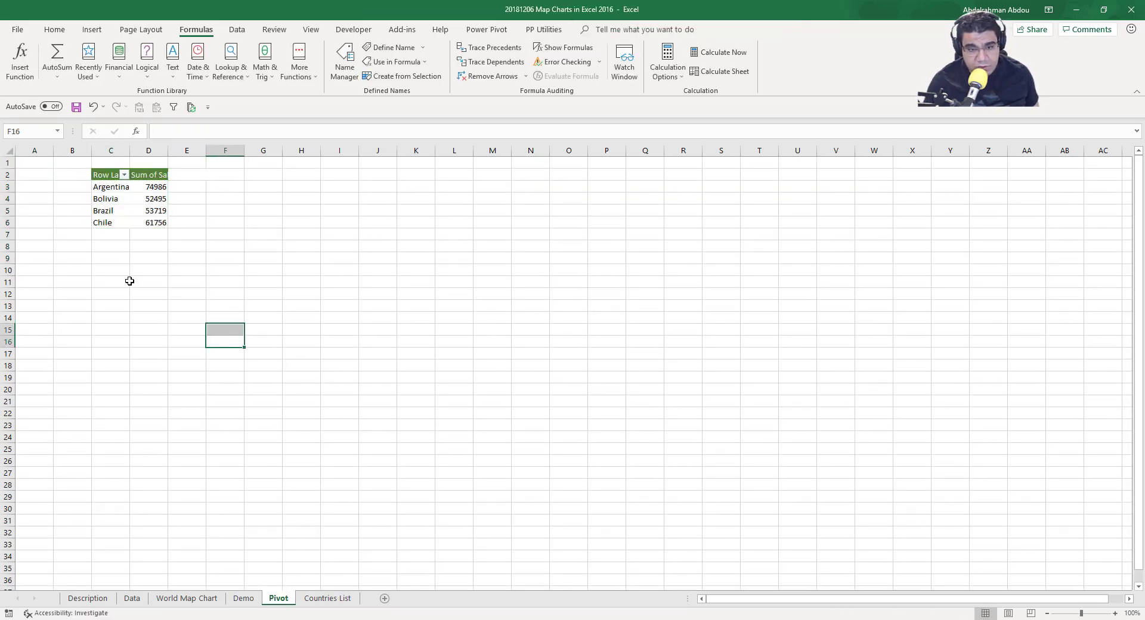
# Step: Set the VLOOKUP table array of the Sales formula in K5 of the Demo sheet to Pivot!$C$2:$D$32
pyautogui.click(242, 598)
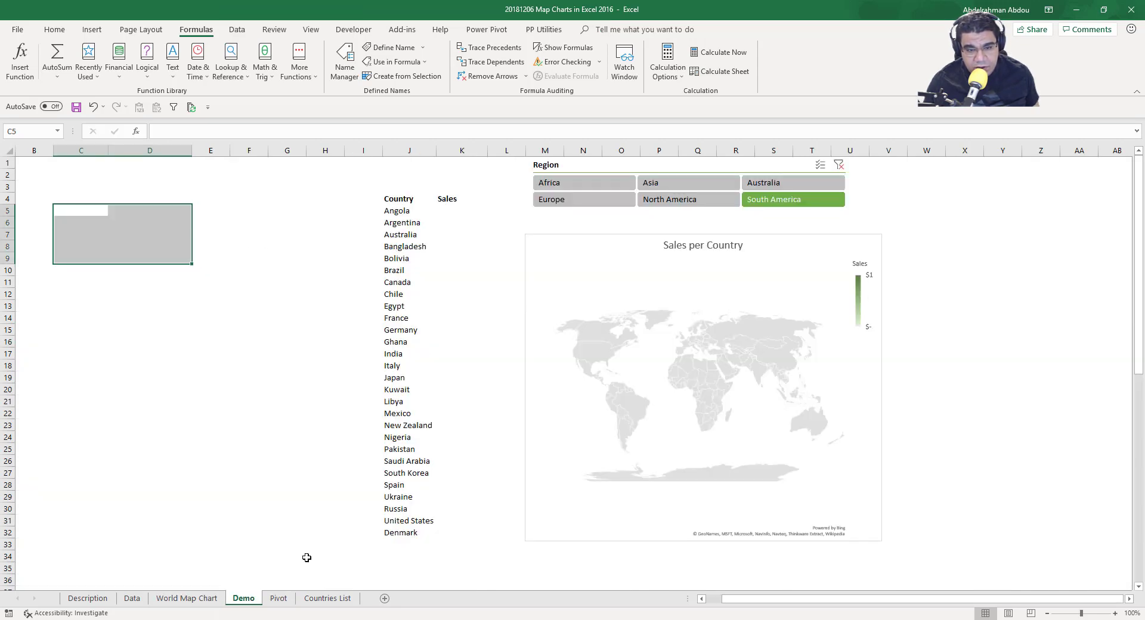
pyautogui.click(454, 371)
pyautogui.click(452, 210)
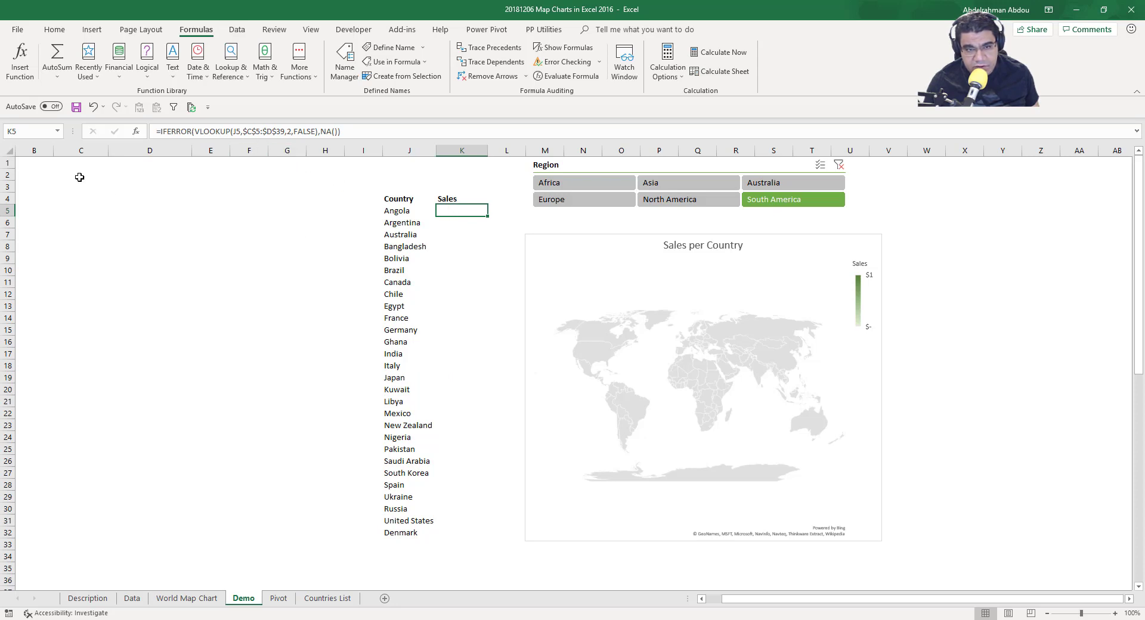
pyautogui.click(286, 131)
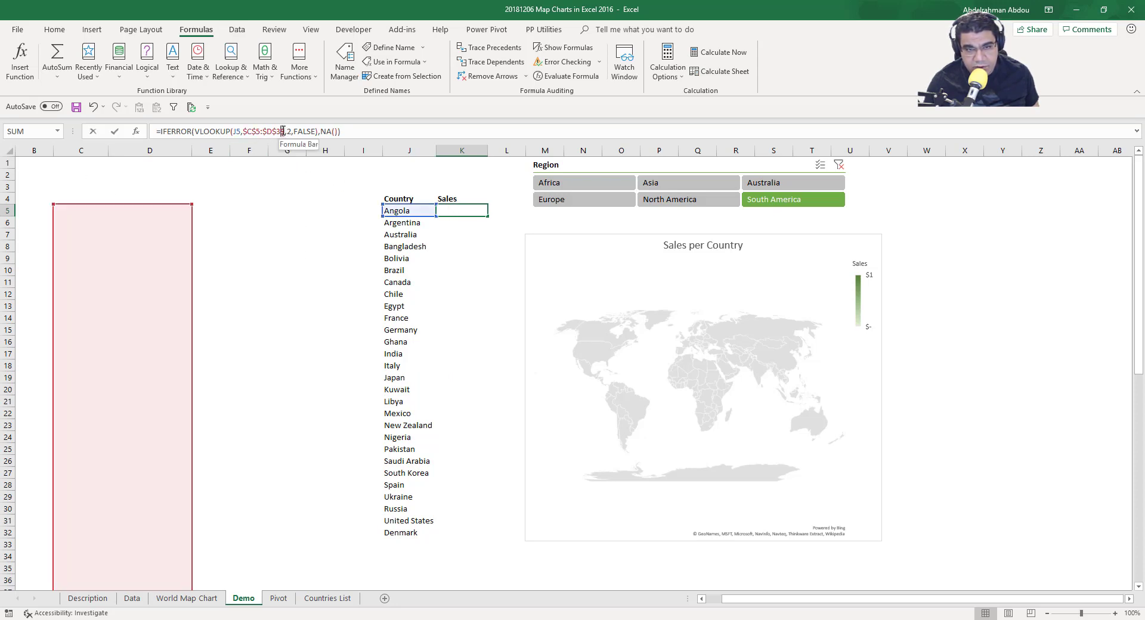
pyautogui.moveTo(287, 132); pyautogui.dragTo(245, 138)
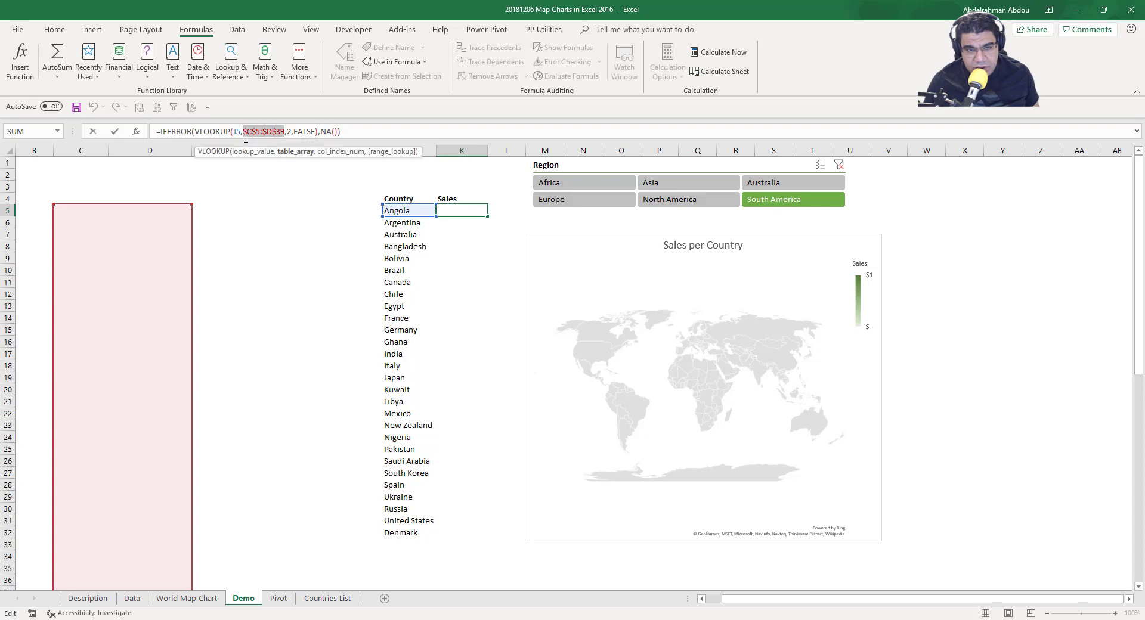
pyautogui.press('Delete')
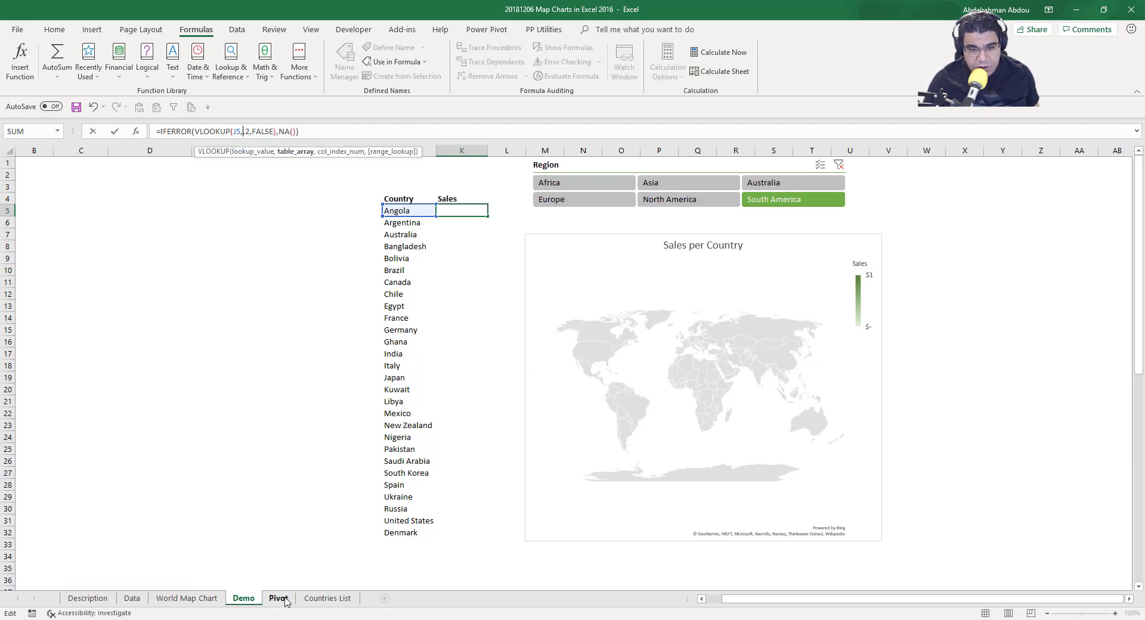
pyautogui.click(278, 598)
pyautogui.moveTo(106, 170); pyautogui.dragTo(147, 529)
pyautogui.press('F4')
pyautogui.press('Return')
# Step: Fill the updated K5 formula down the Sales column to the end of the Country list
pyautogui.click(465, 213)
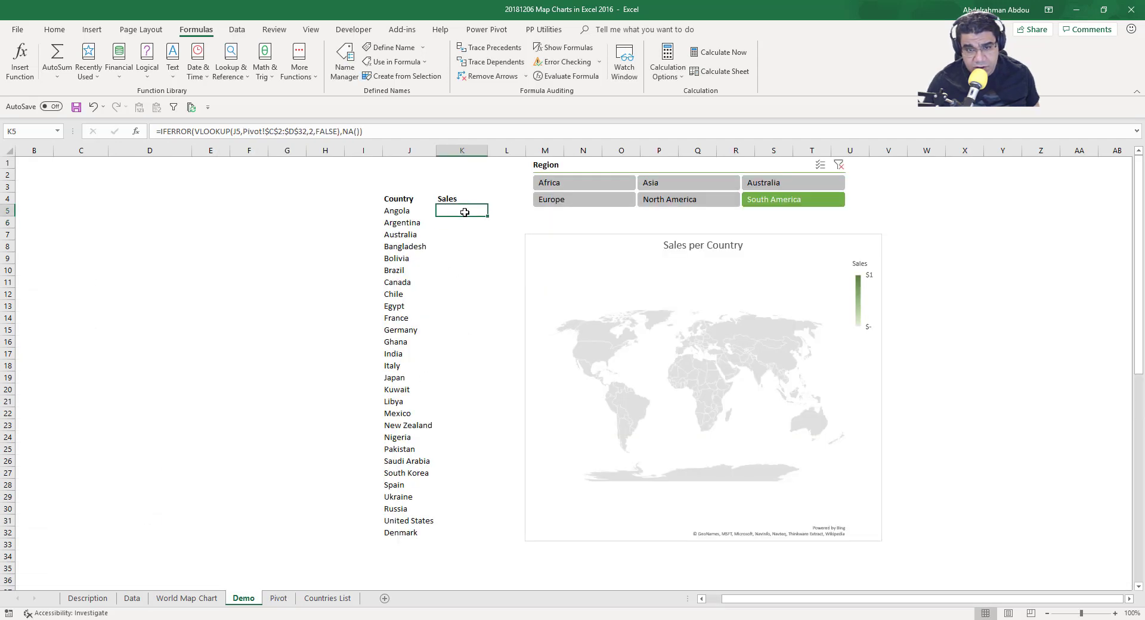
pyautogui.doubleClick(488, 216)
pyautogui.click(468, 365)
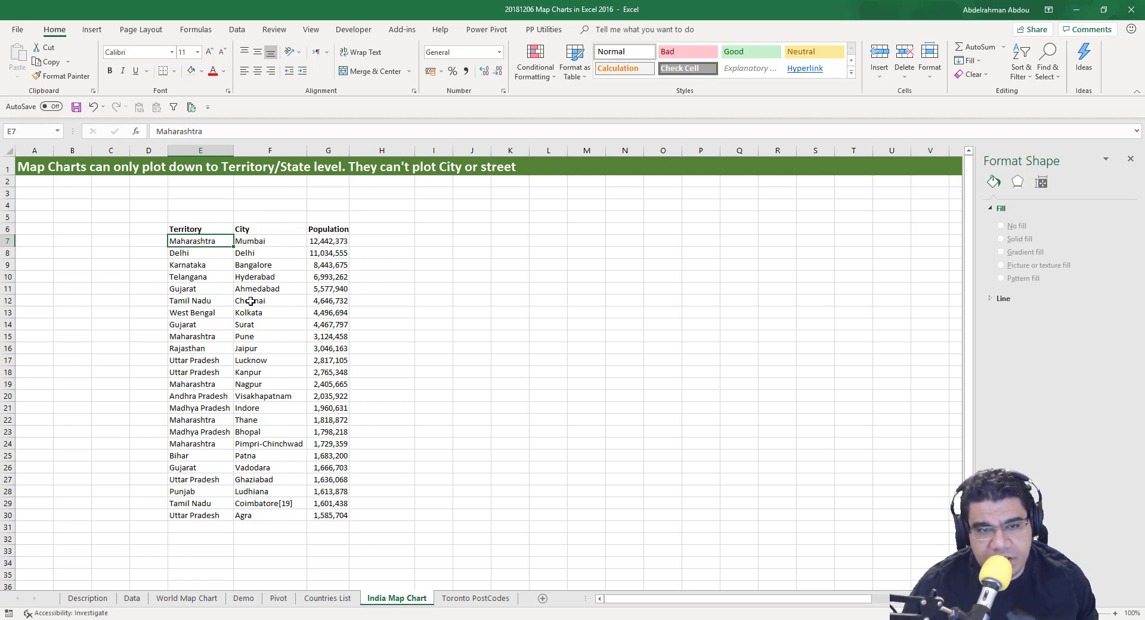
# Step: Insert a map chart from the City and Population columns (F6:G30) of the India Map Chart sheet and move it beside the table
pyautogui.moveTo(247, 229); pyautogui.dragTo(334, 517)
pyautogui.click(92, 29)
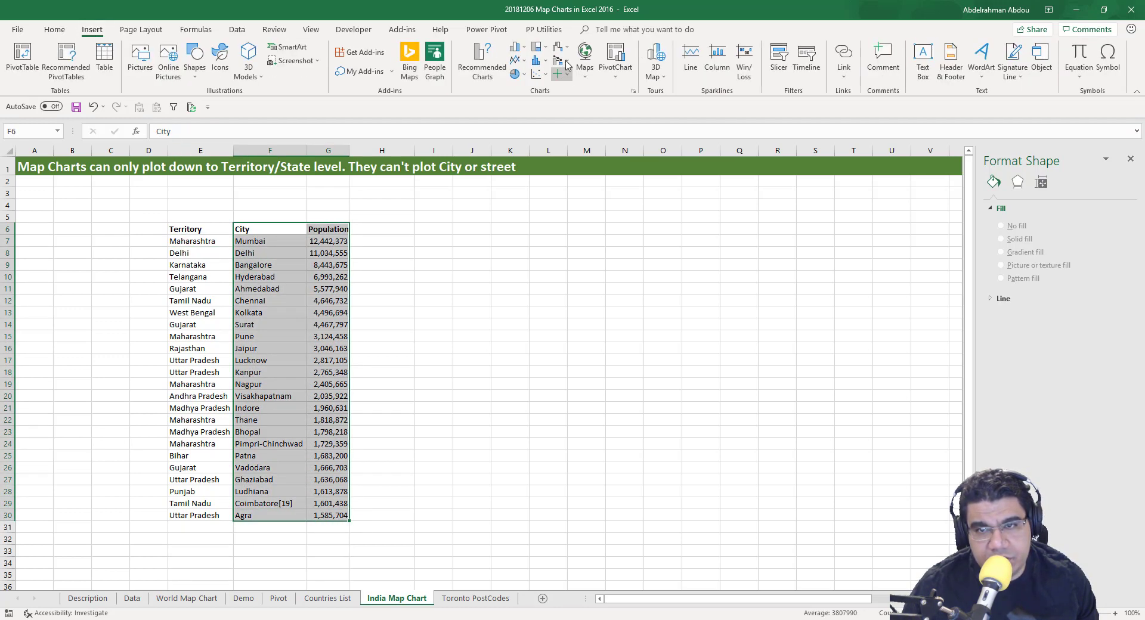
pyautogui.click(584, 59)
pyautogui.click(590, 113)
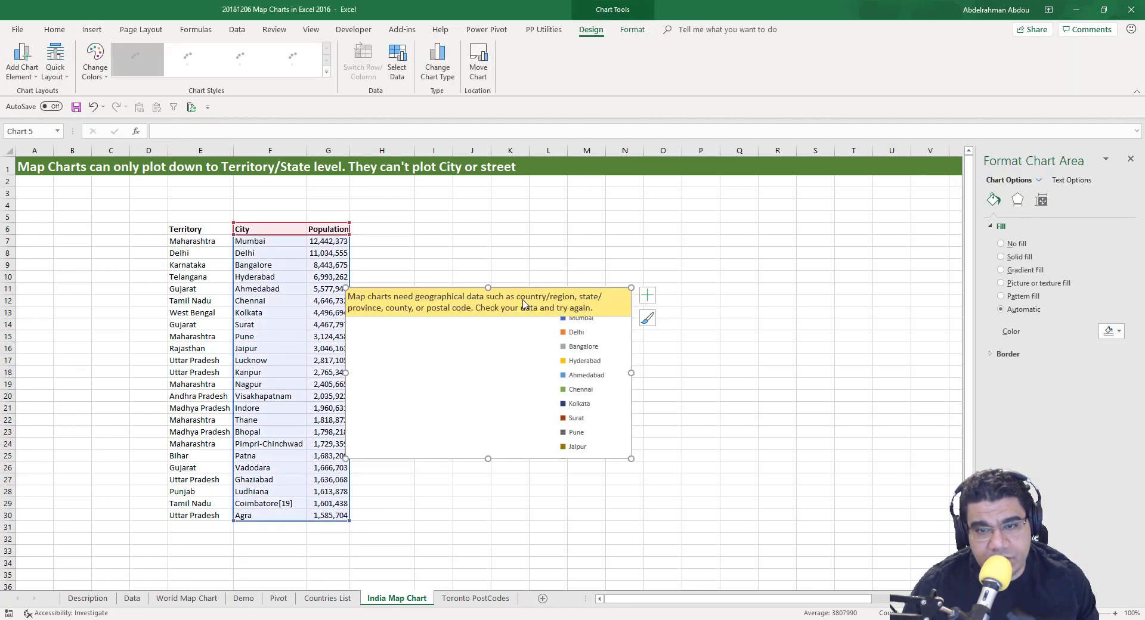
pyautogui.moveTo(540, 288); pyautogui.dragTo(636, 250)
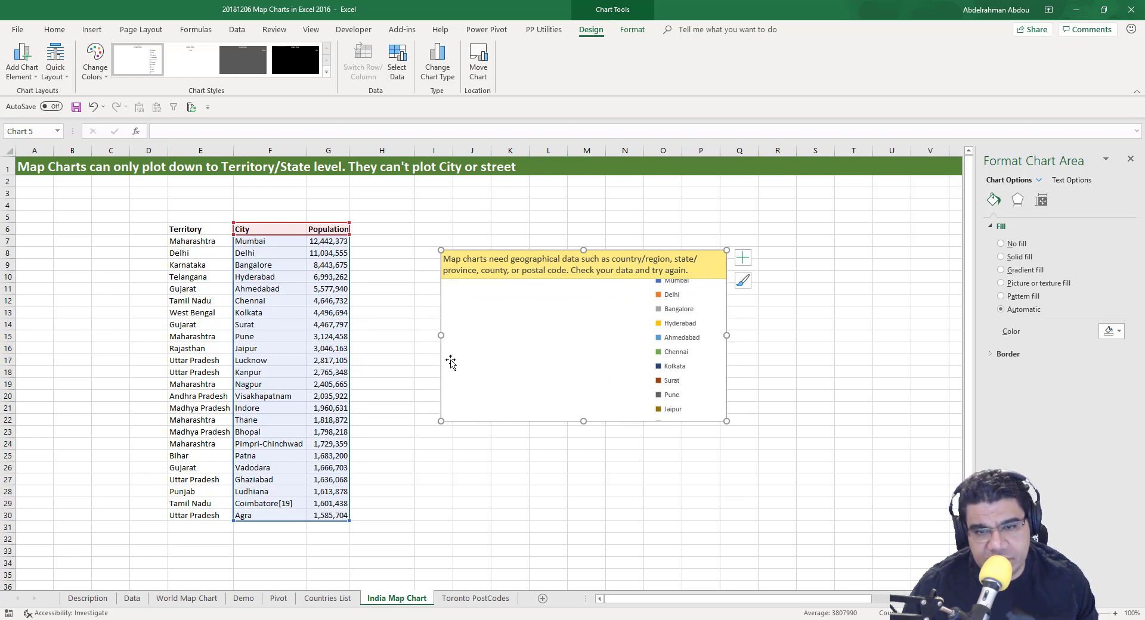
pyautogui.click(469, 296)
pyautogui.click(494, 245)
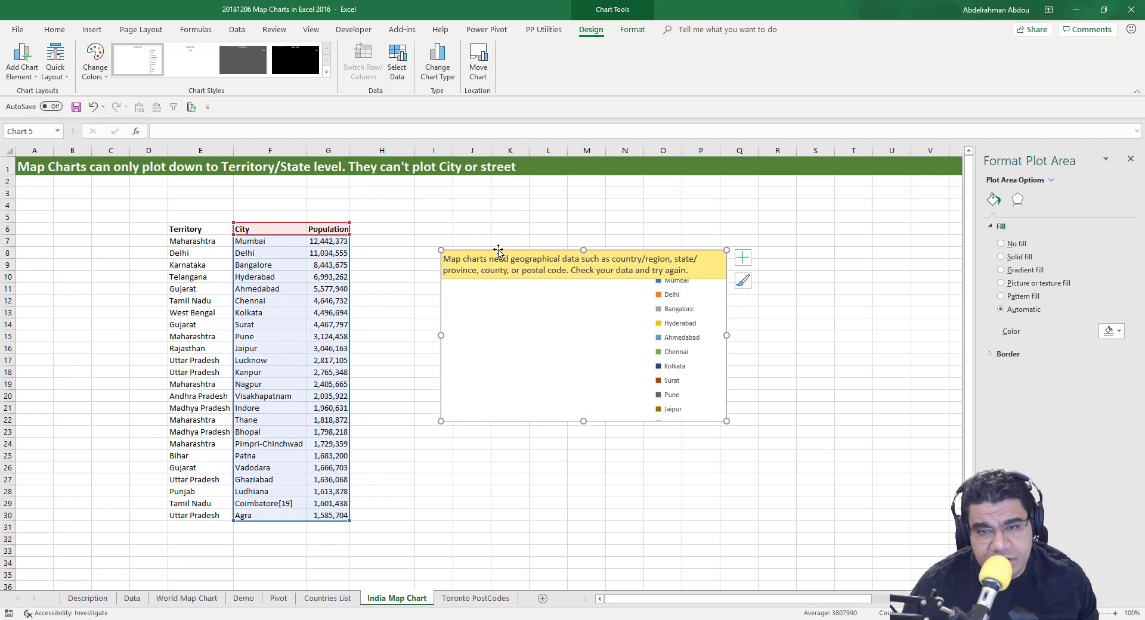
# Step: Replace the city-based map chart with one built from the Territory and Population columns (E6:E30 and G6:G30), placed beside the table
pyautogui.press('Delete')
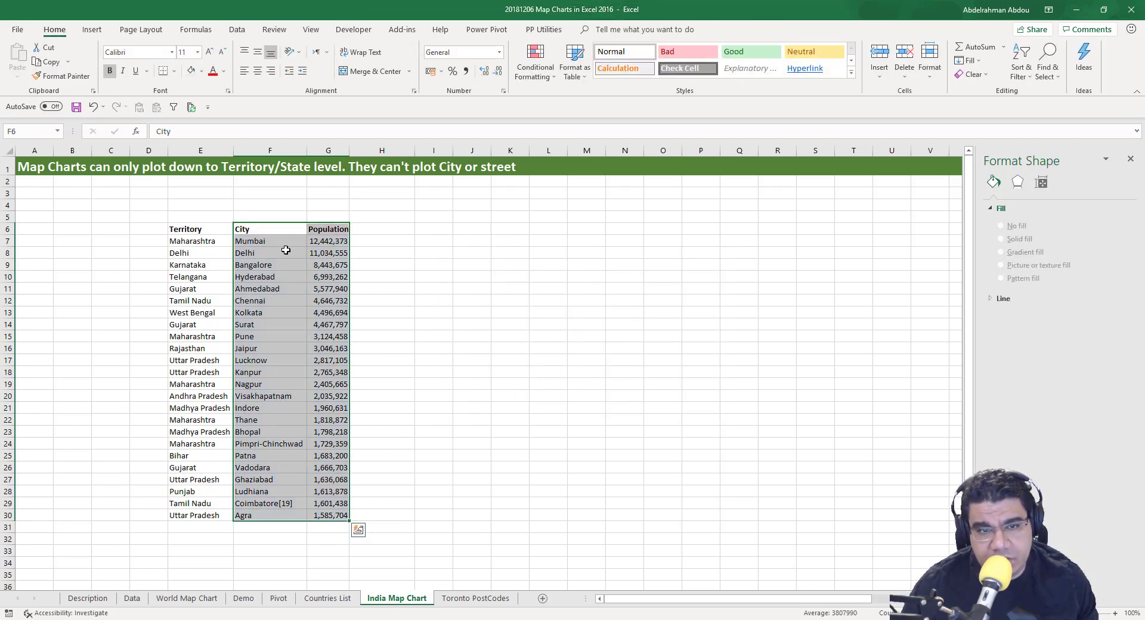
pyautogui.click(253, 253)
pyautogui.moveTo(191, 229); pyautogui.dragTo(192, 517)
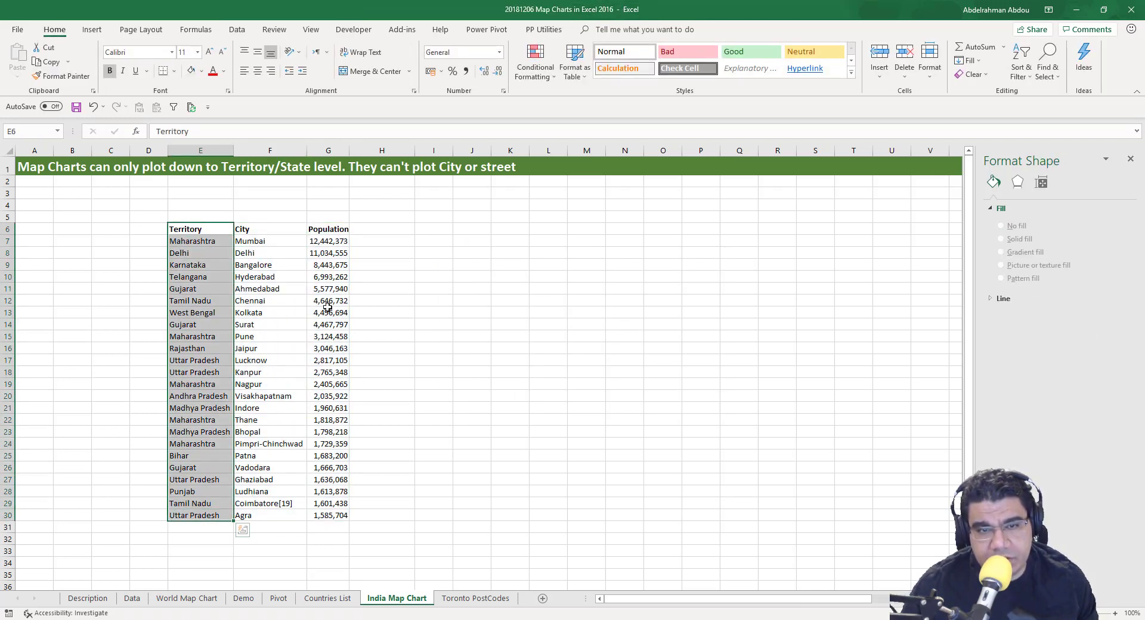
pyautogui.moveTo(334, 227); pyautogui.dragTo(332, 517)
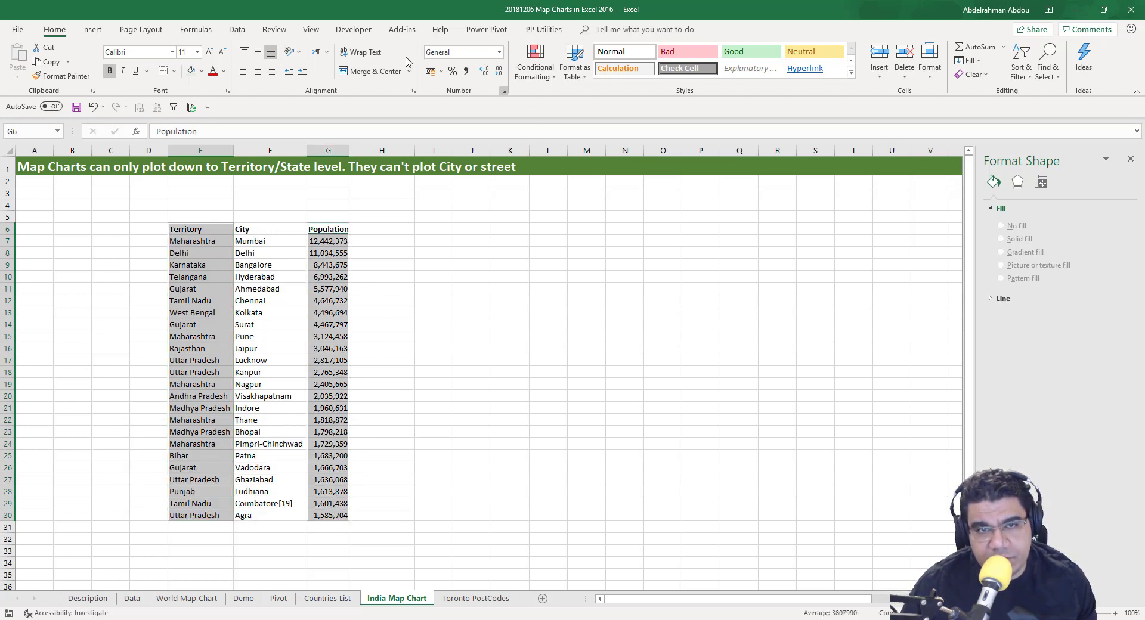
pyautogui.click(92, 30)
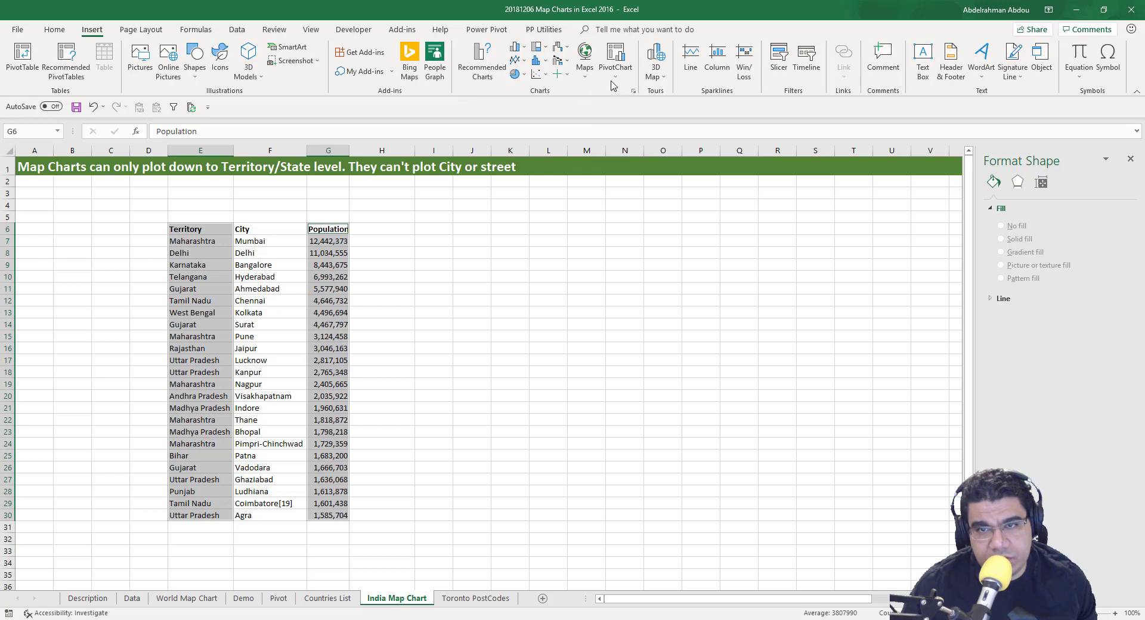
pyautogui.click(585, 60)
pyautogui.click(593, 113)
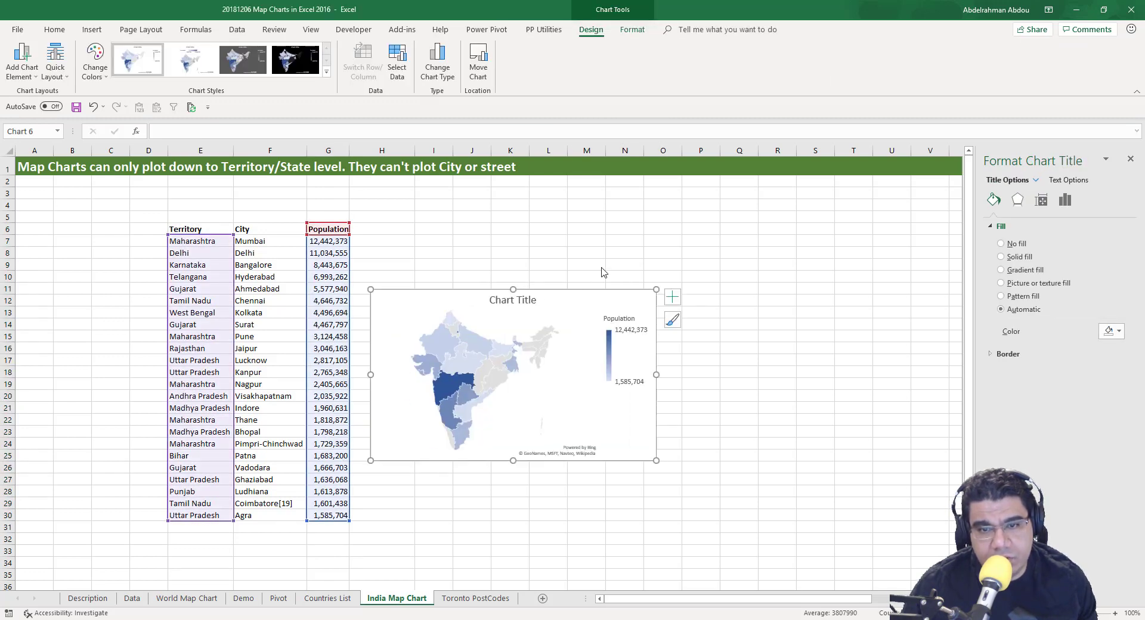
pyautogui.moveTo(502, 349); pyautogui.dragTo(537, 331)
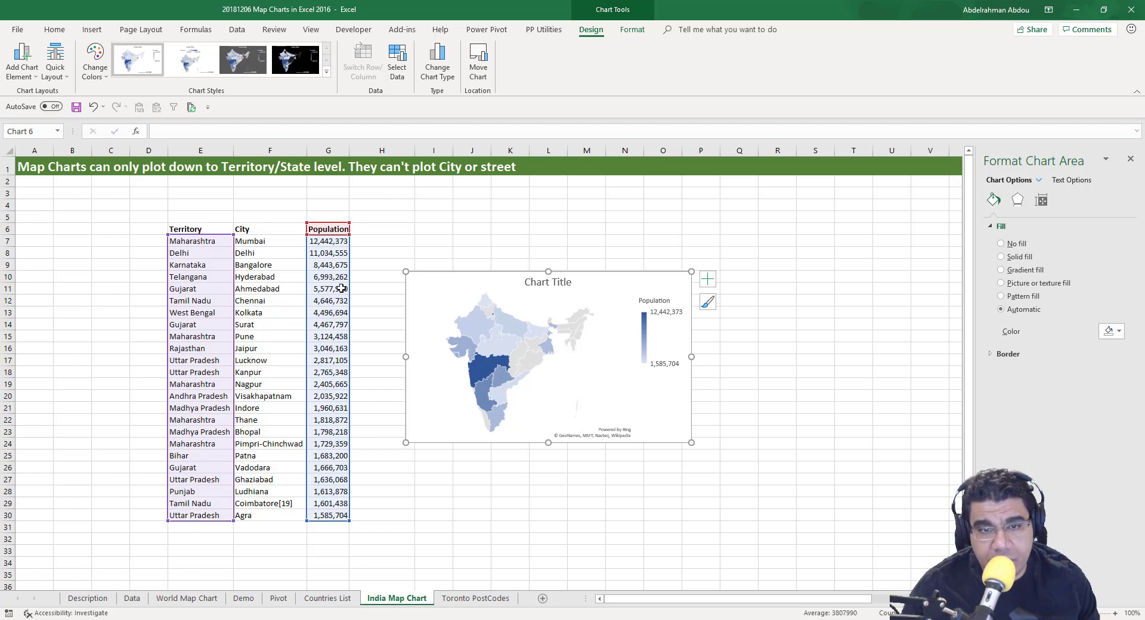
pyautogui.click(402, 244)
# Step: Insert a map chart from the Postcode and Sales data (C8:D32) on the Toronto PostCodes sheet and move it slightly away from the table
pyautogui.click(474, 598)
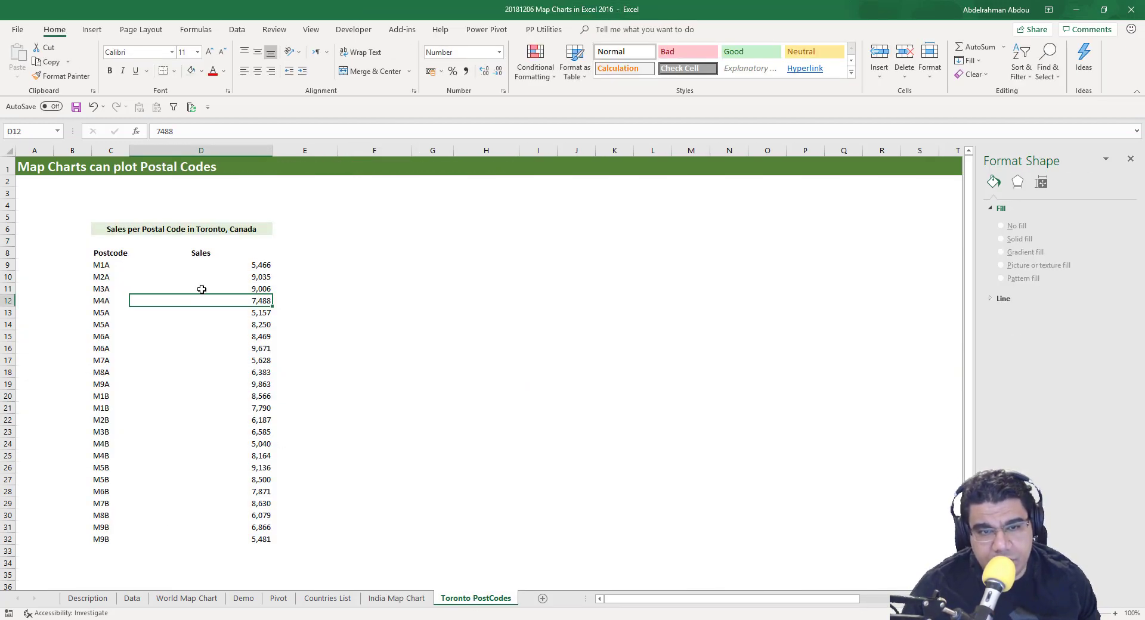
pyautogui.click(194, 279)
pyautogui.click(108, 267)
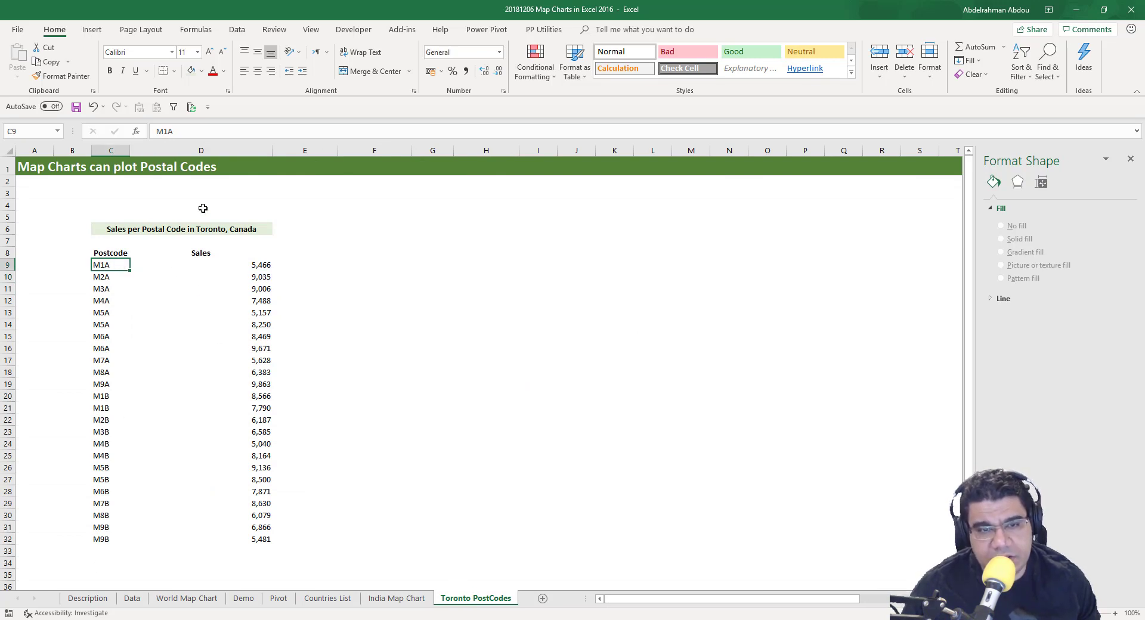
pyautogui.moveTo(111, 253); pyautogui.dragTo(233, 540)
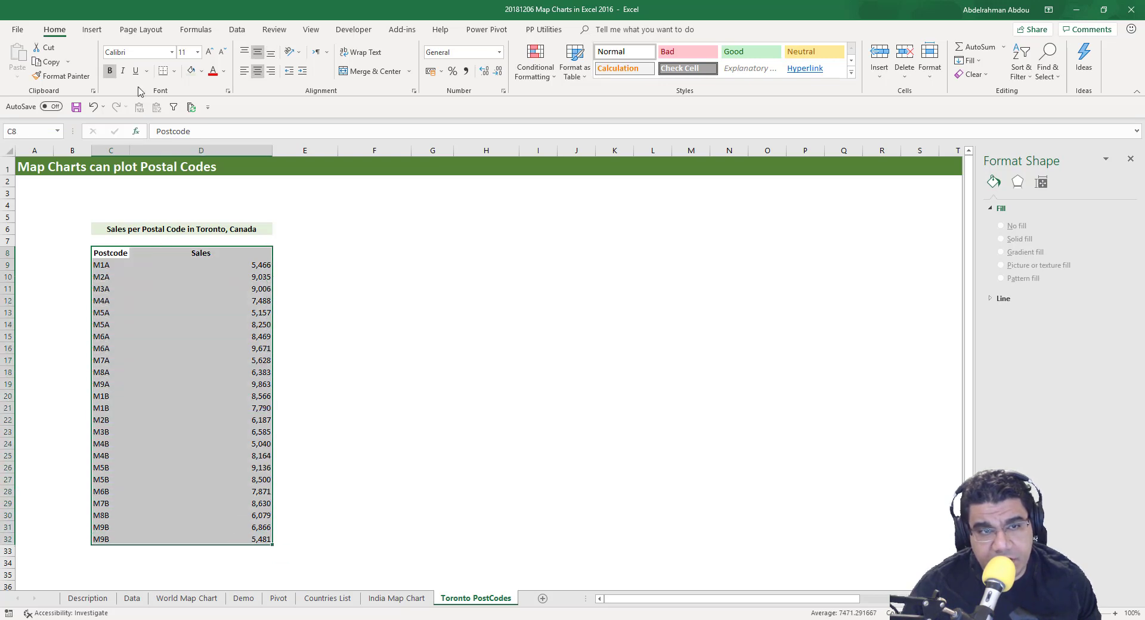
pyautogui.click(105, 34)
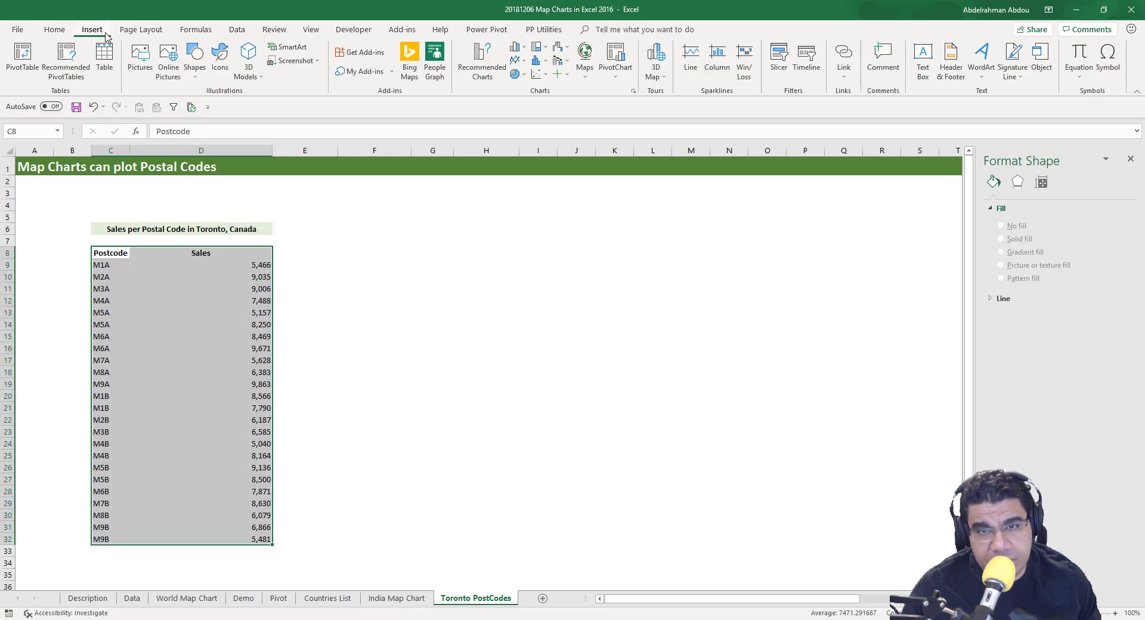
pyautogui.click(585, 59)
pyautogui.click(589, 113)
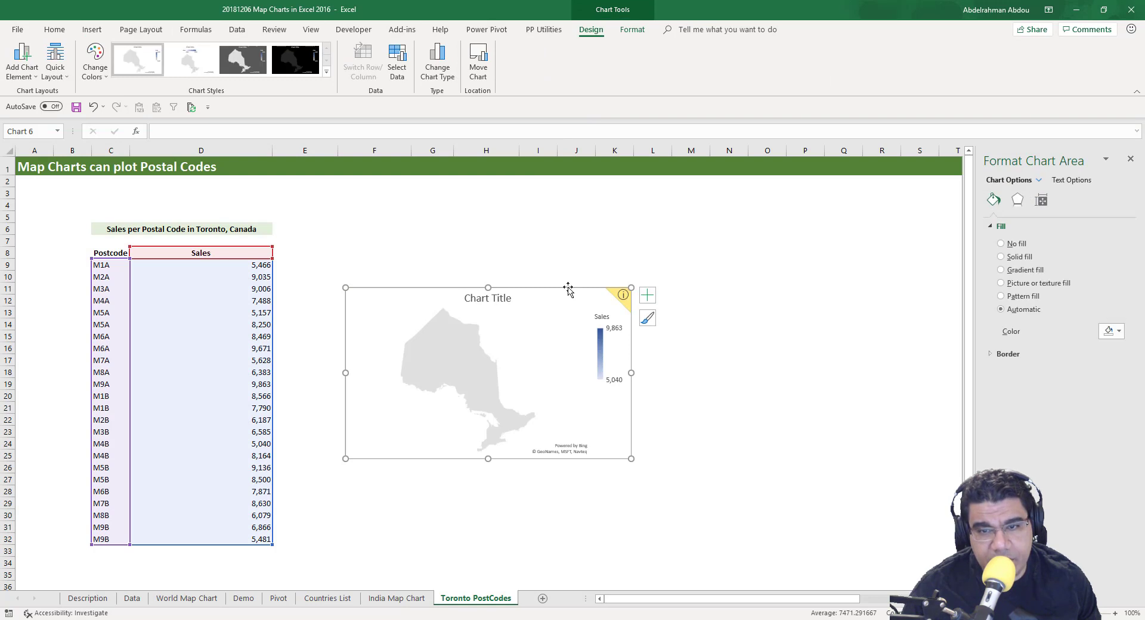
pyautogui.moveTo(565, 296); pyautogui.dragTo(596, 287)
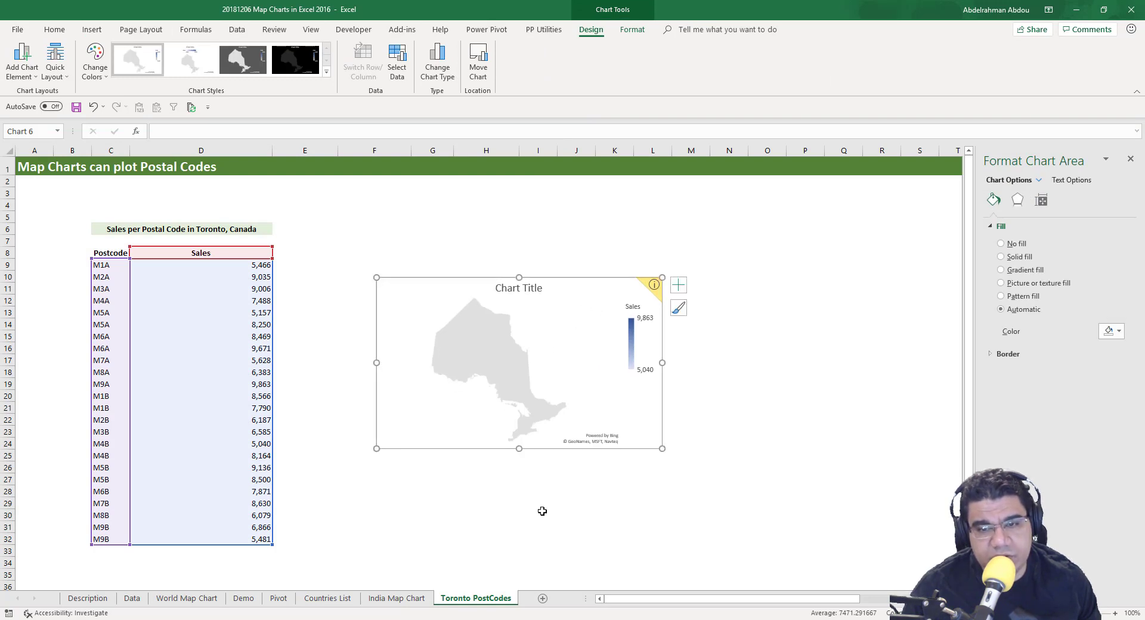
# Step: Set the postcode map's area to Only regions with data and enlarge the chart to about row 29
pyautogui.click(500, 369)
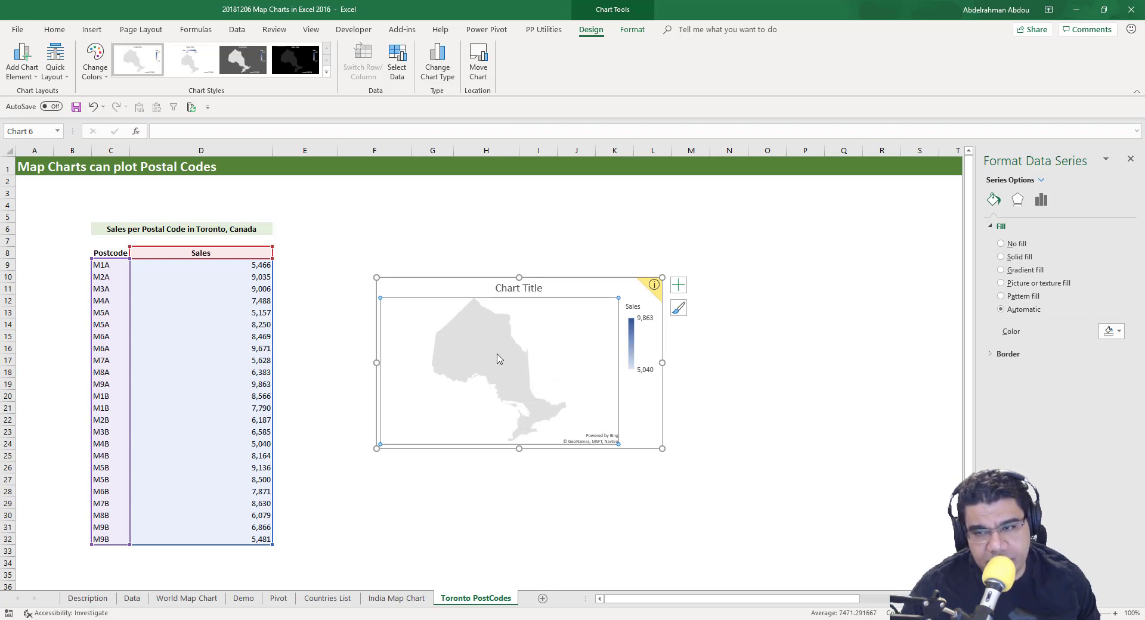
pyautogui.click(1041, 202)
pyautogui.click(1026, 227)
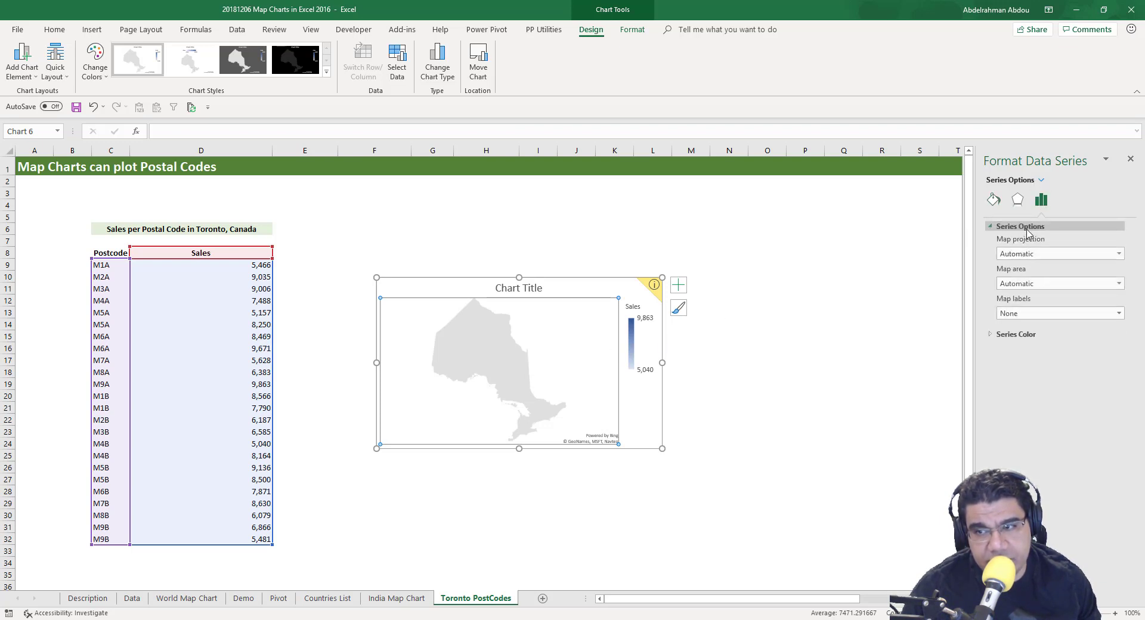
pyautogui.click(1024, 287)
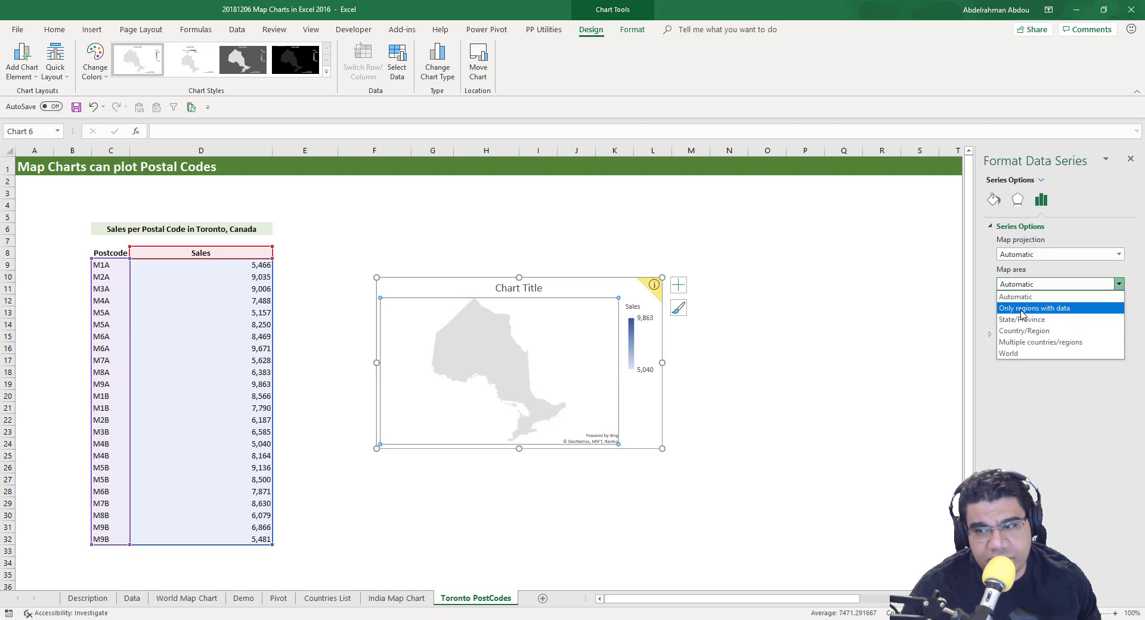
pyautogui.click(1022, 308)
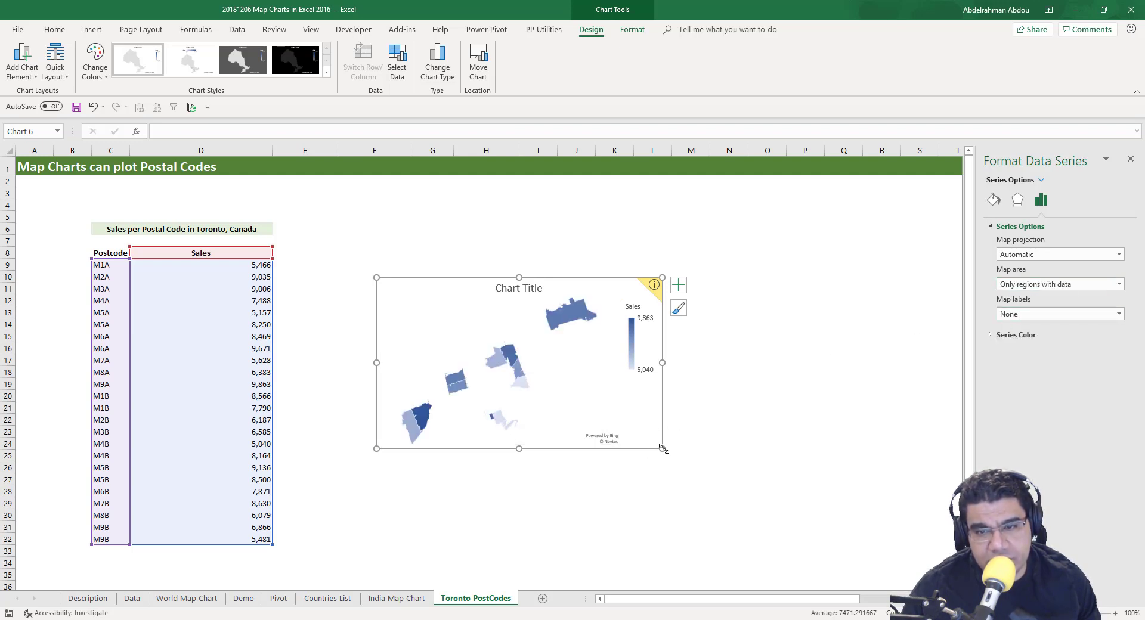
pyautogui.moveTo(664, 450); pyautogui.dragTo(748, 504)
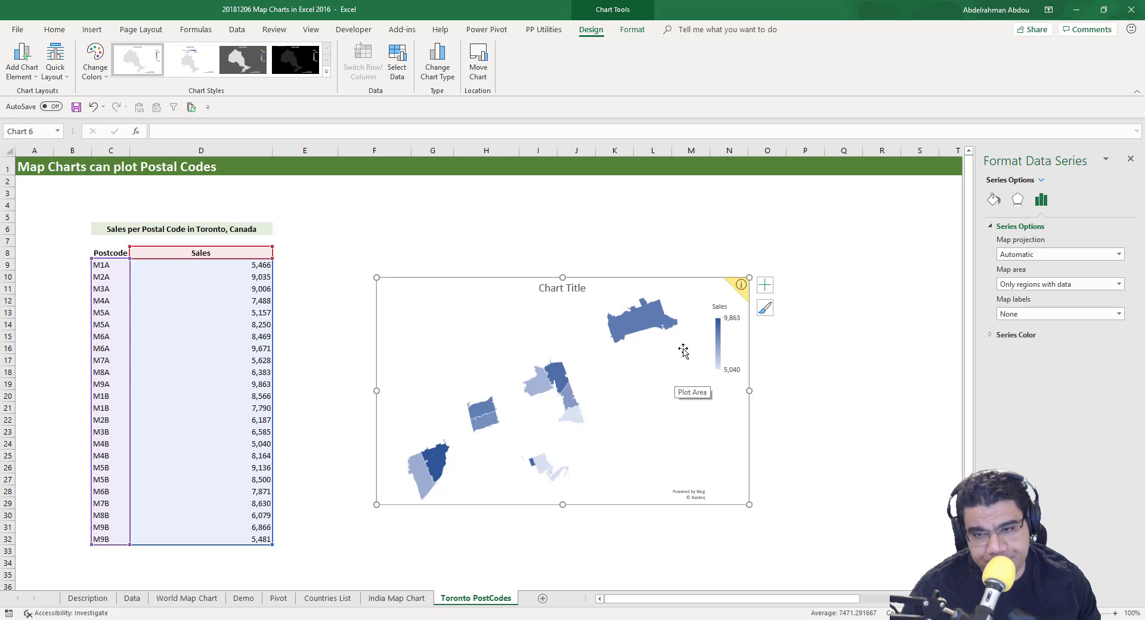
# Step: Add data labels to the Sales series of the postcode map chart
pyautogui.click(644, 330)
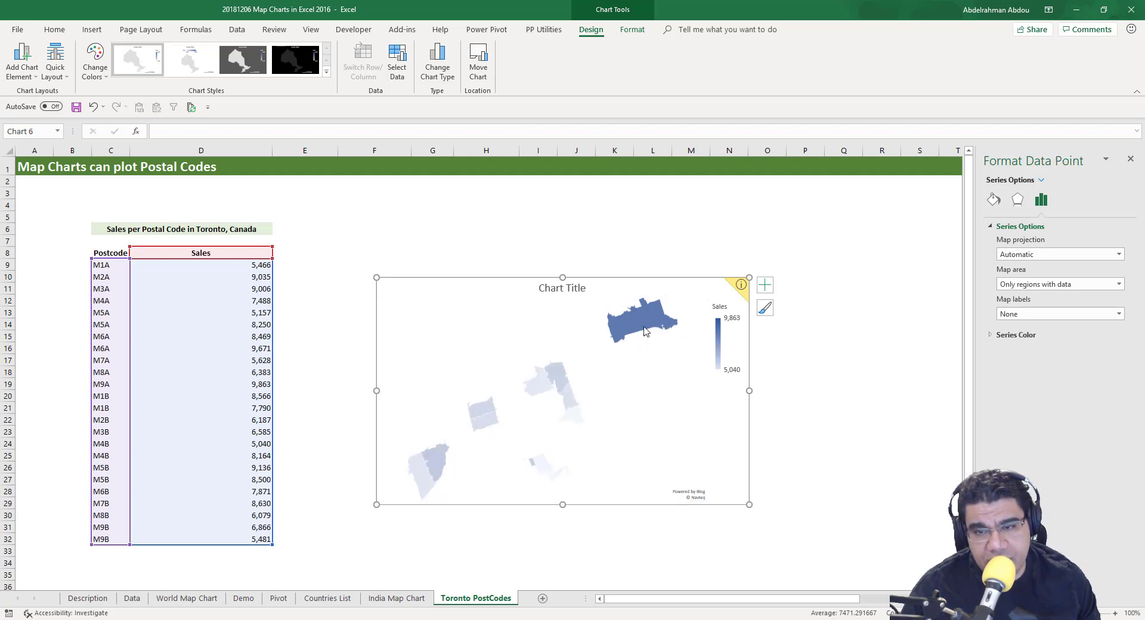
pyautogui.click(648, 370)
pyautogui.rightClick(647, 325)
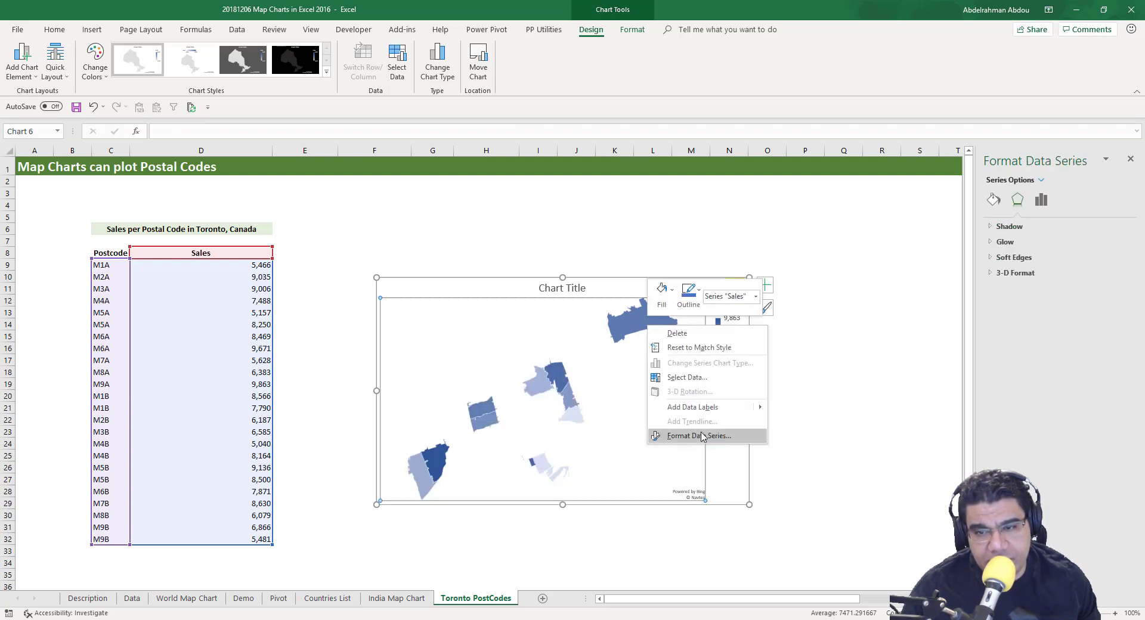
pyautogui.click(715, 409)
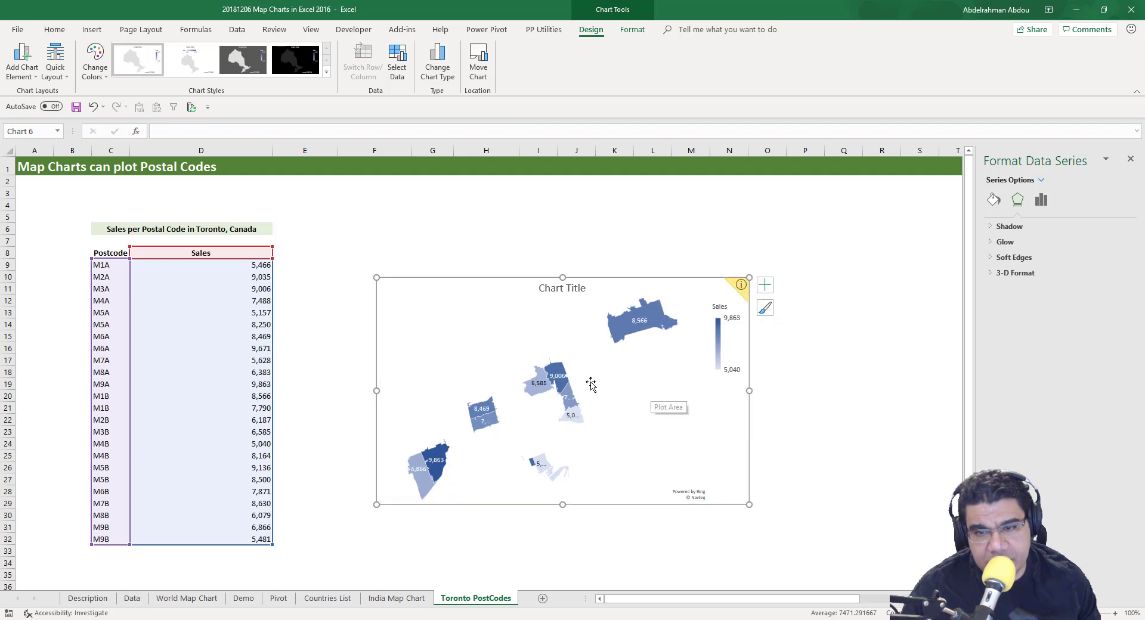
# Step: Format the postcode map's data labels with black text at font size 9
pyautogui.click(642, 324)
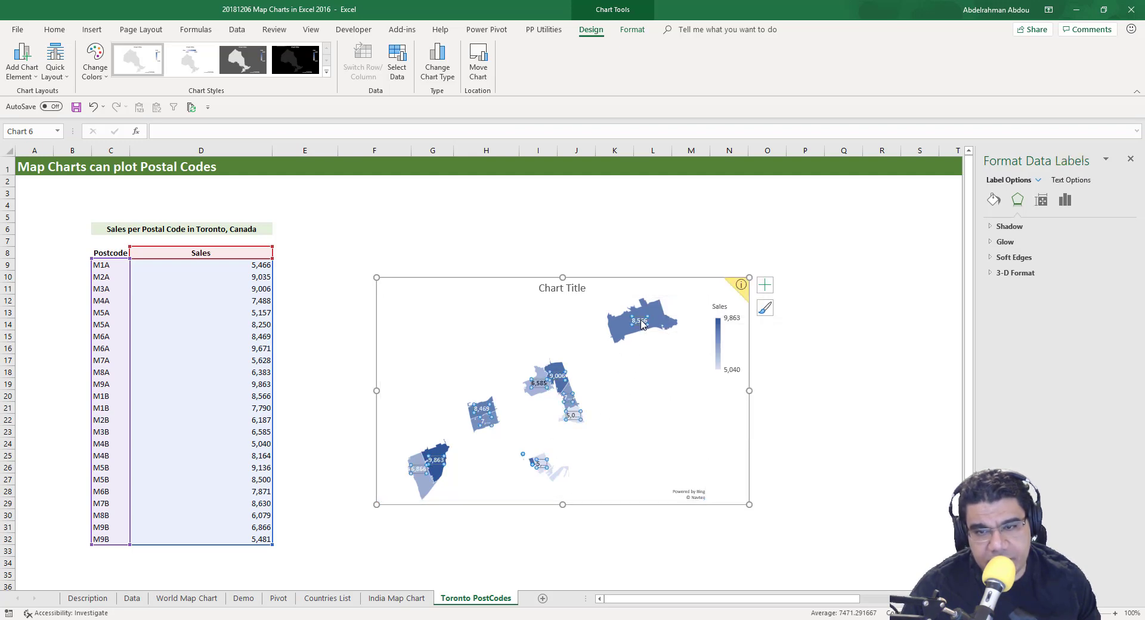
pyautogui.click(54, 29)
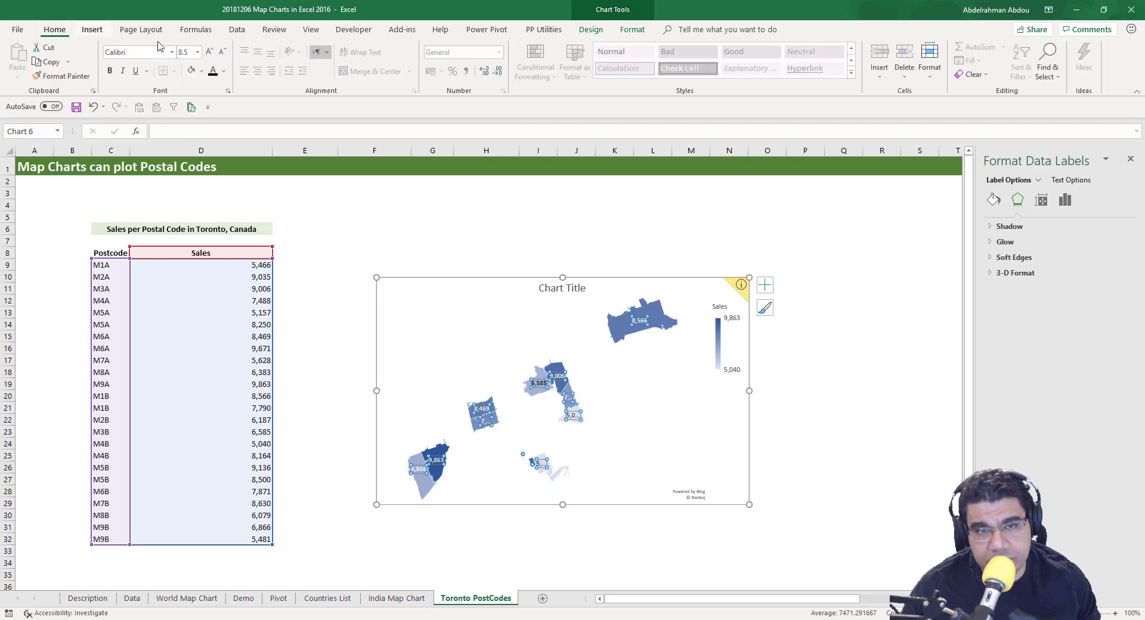
pyautogui.click(212, 72)
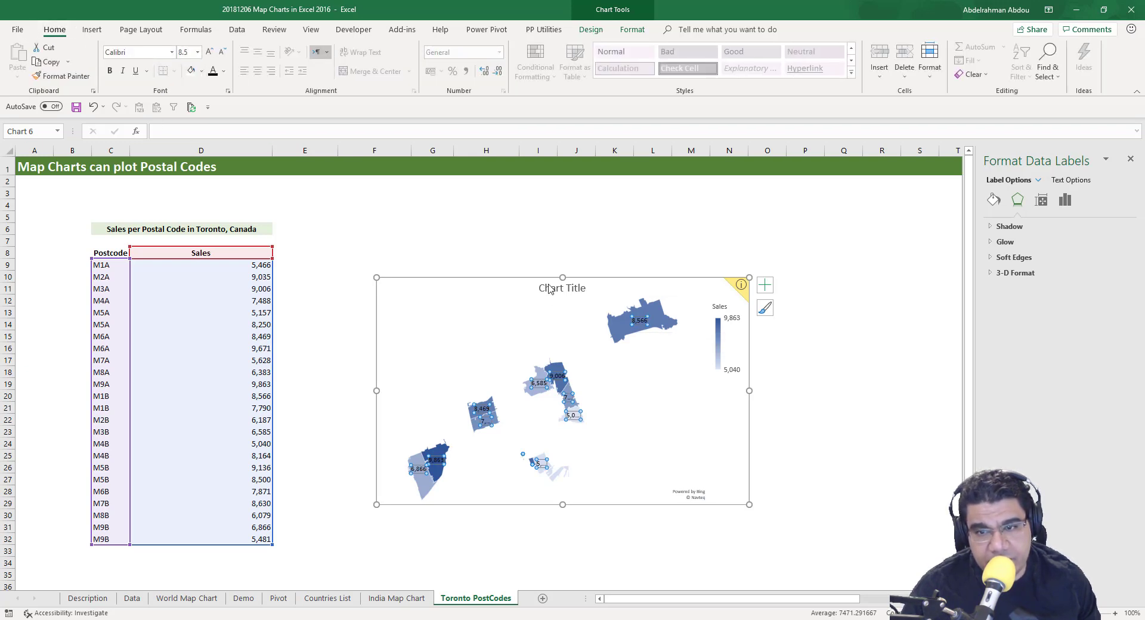
pyautogui.click(208, 52)
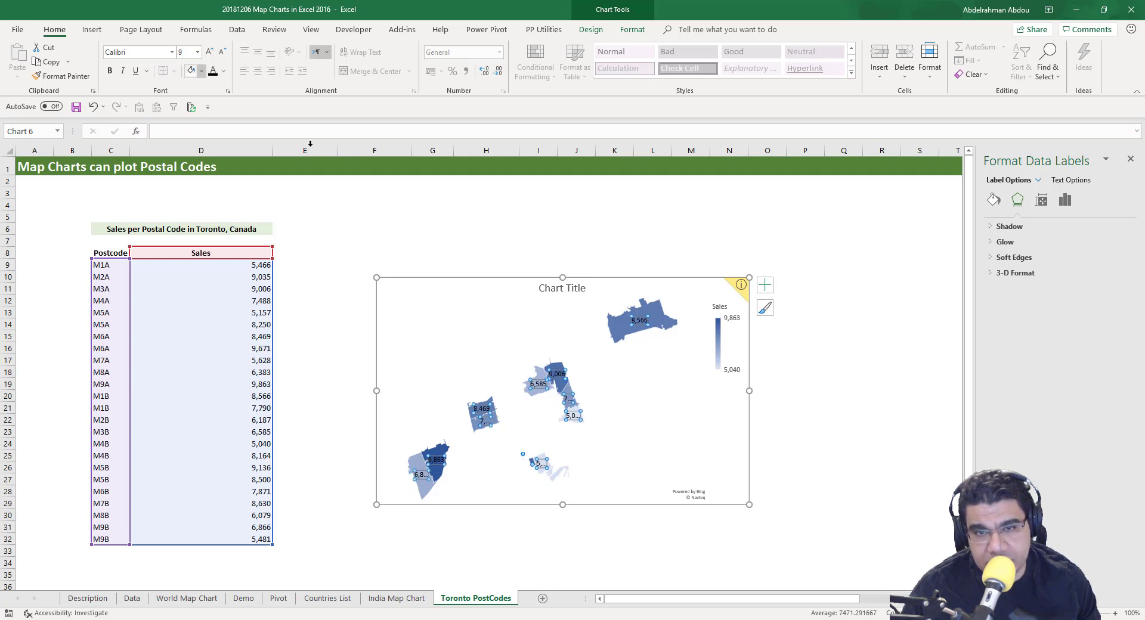
pyautogui.click(692, 391)
pyautogui.click(796, 437)
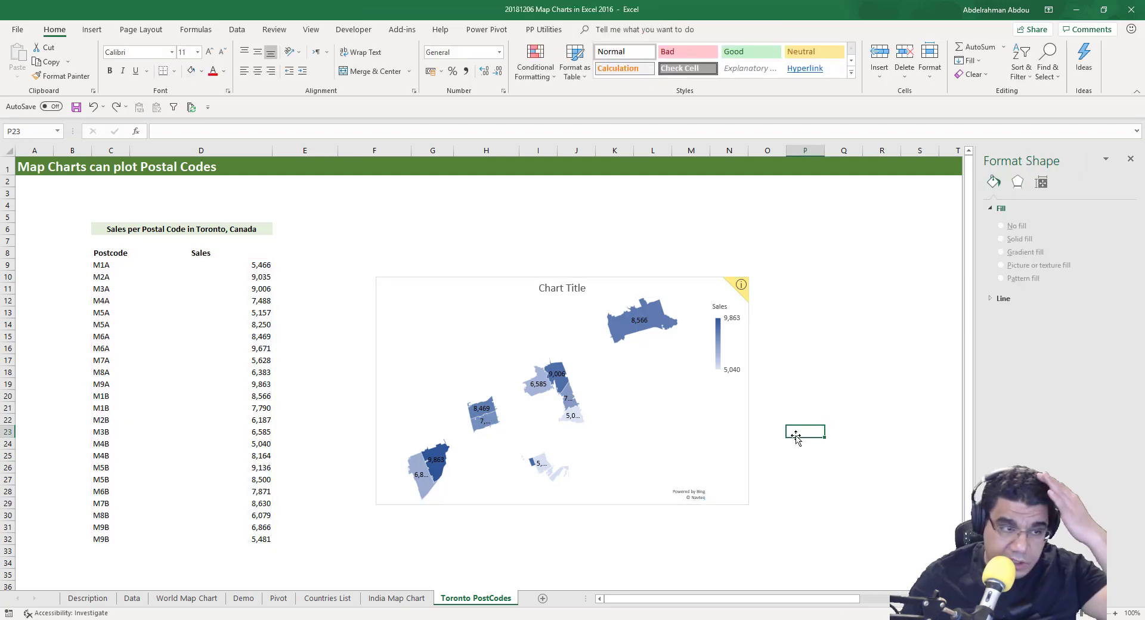